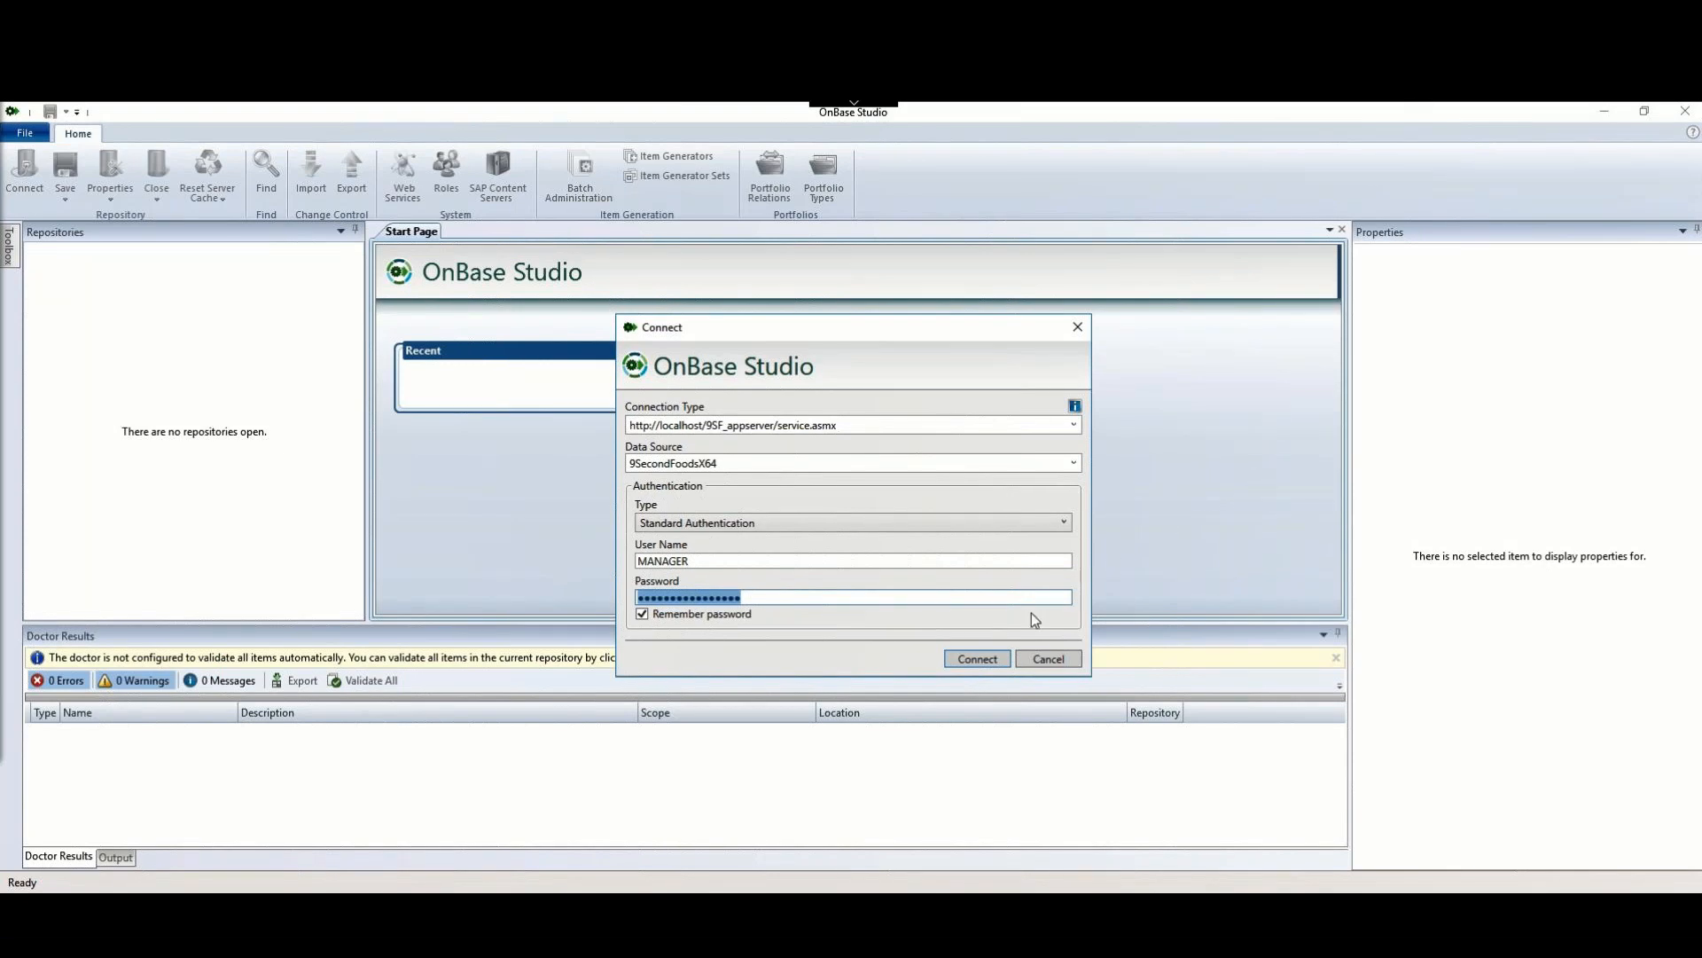
Step: Connect, check out the _Uploading a ShareBase Document to OnBase Primary life cycle, and mark it Disable
left_click(979, 663)
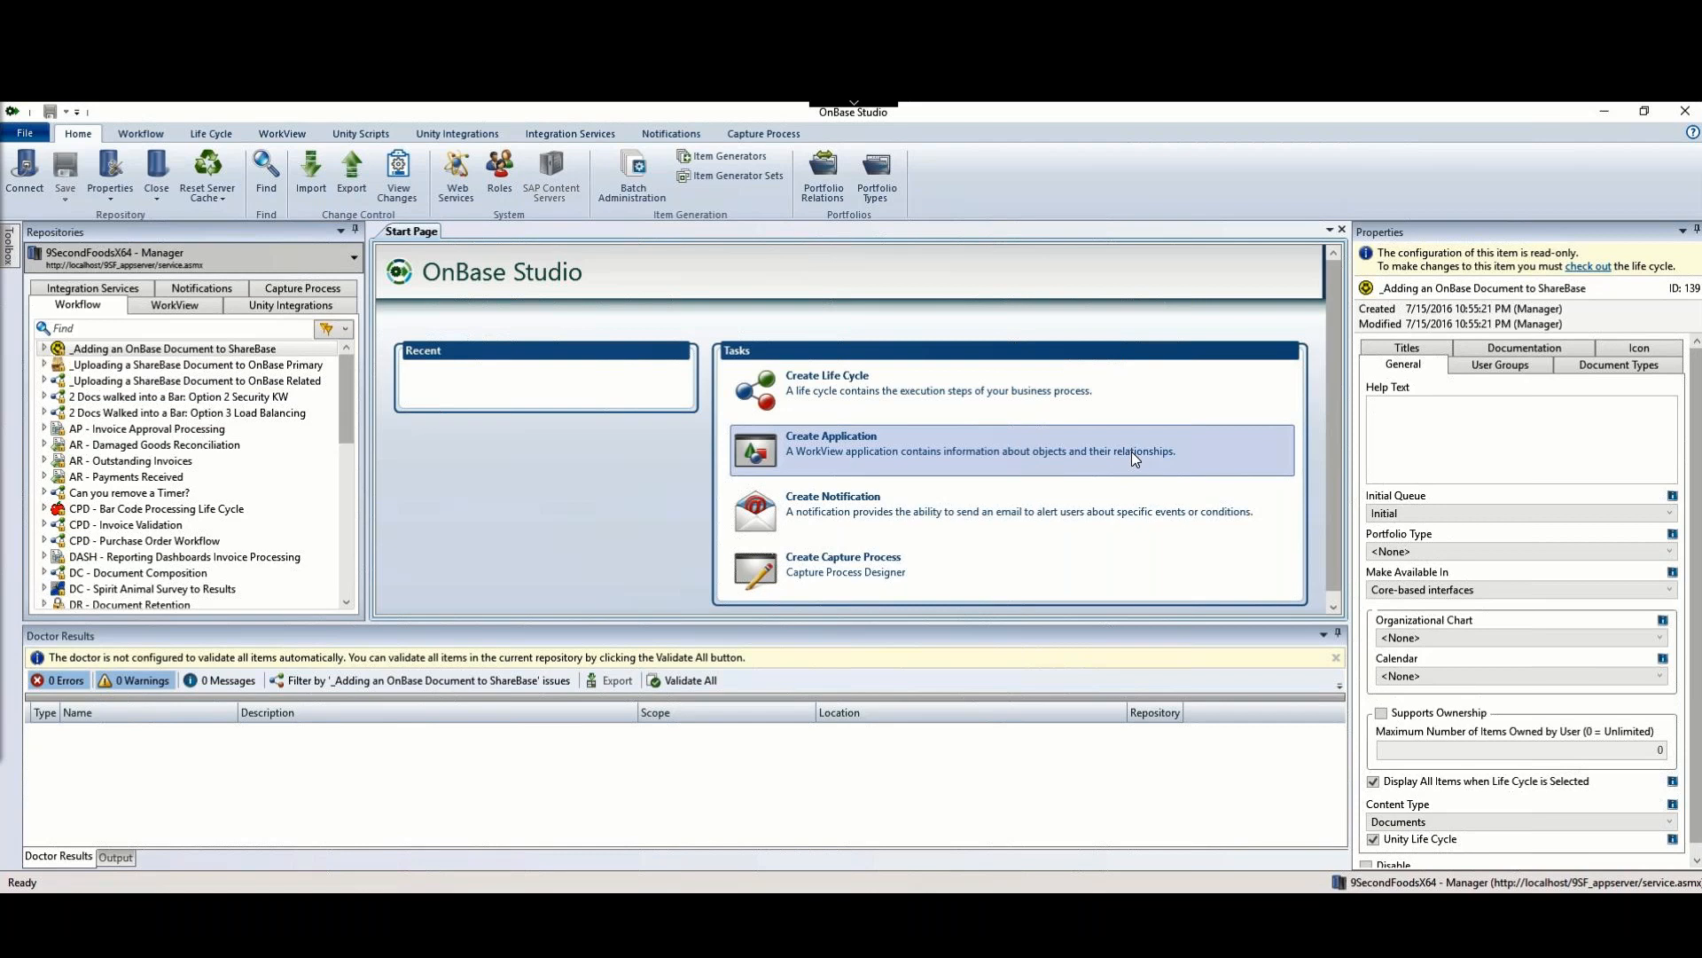
left_click(86, 367)
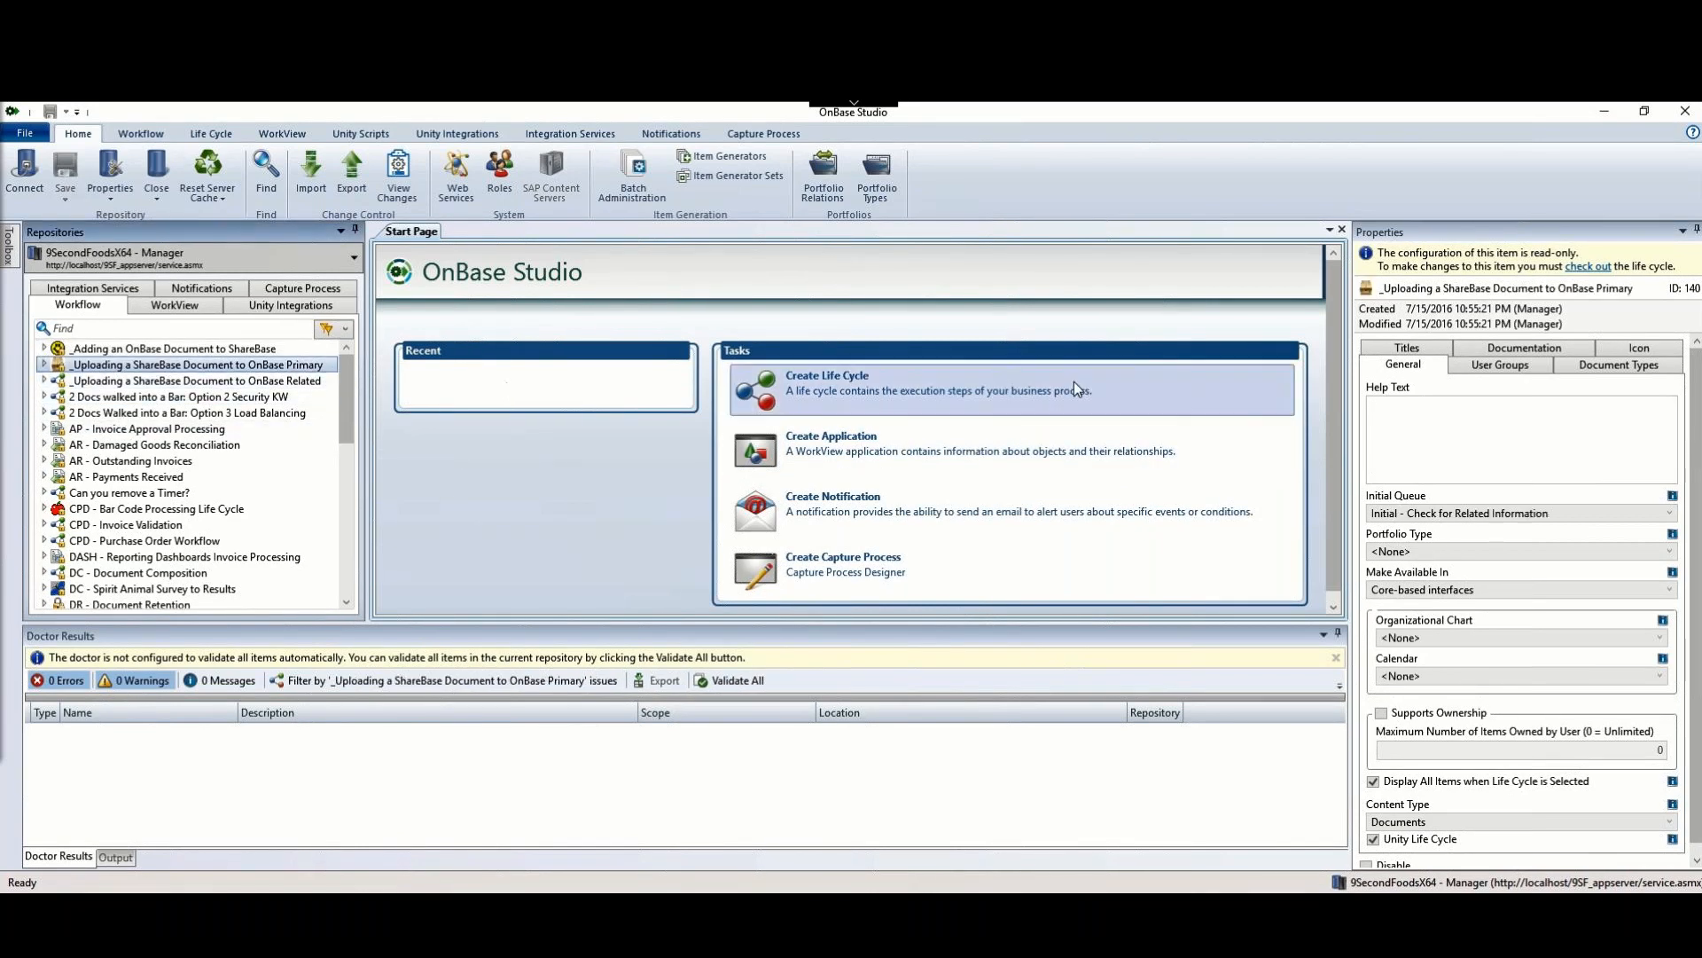
left_click(1588, 267)
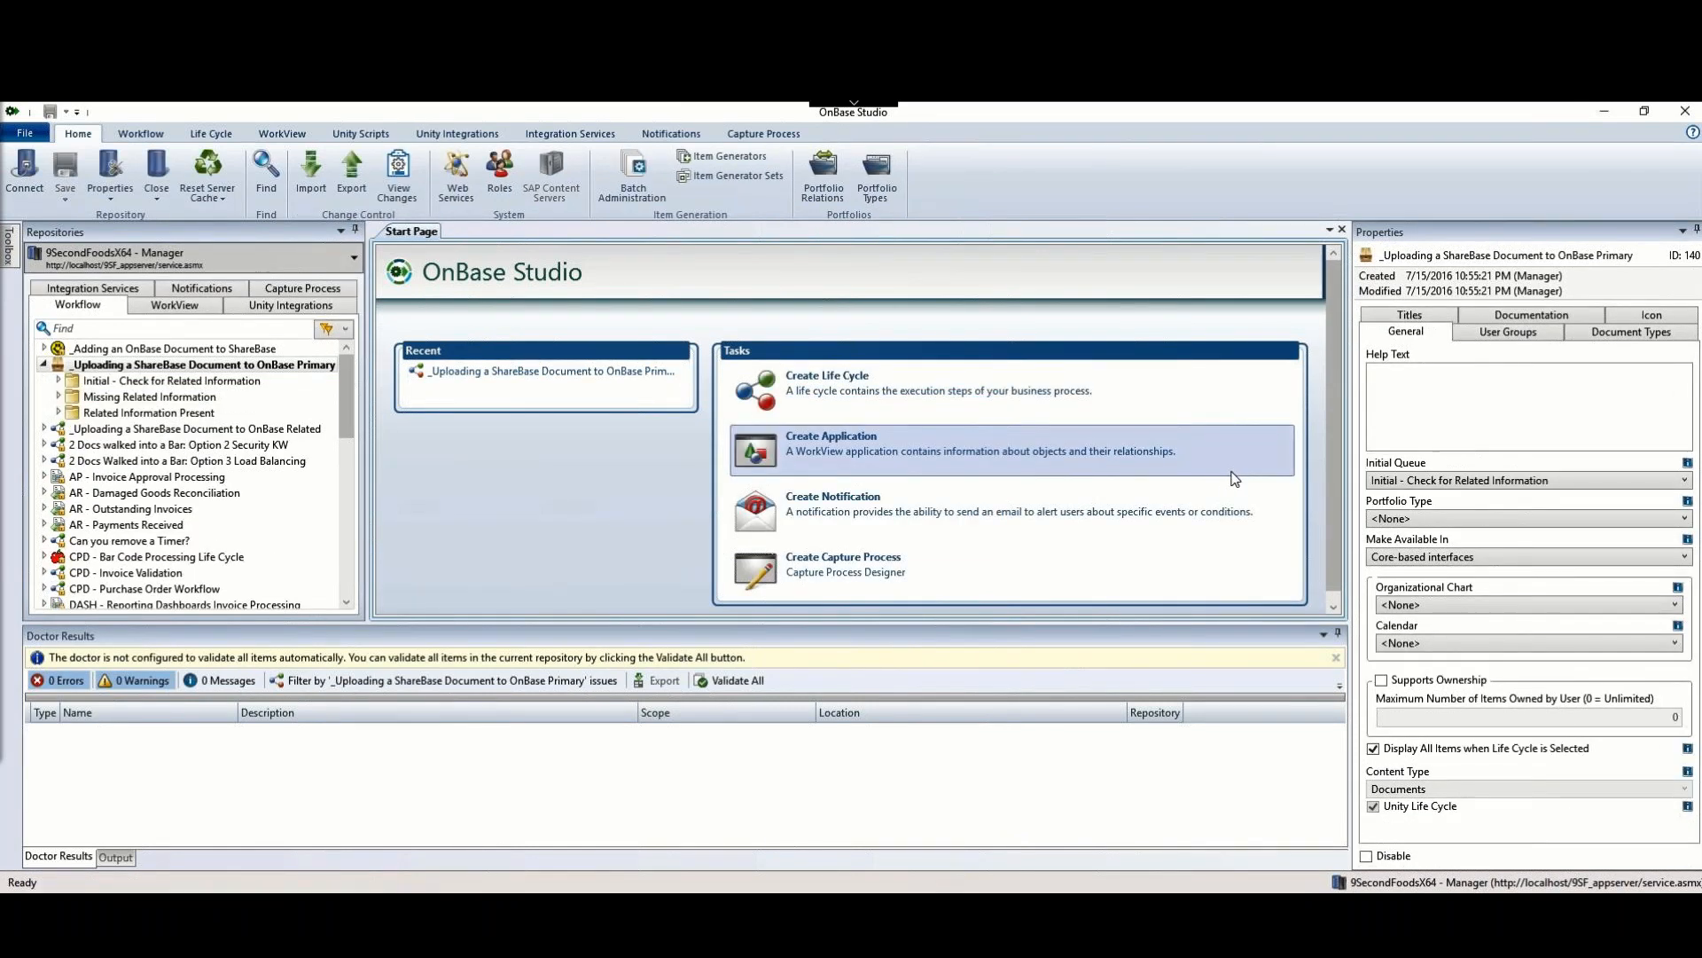
left_click(1368, 857)
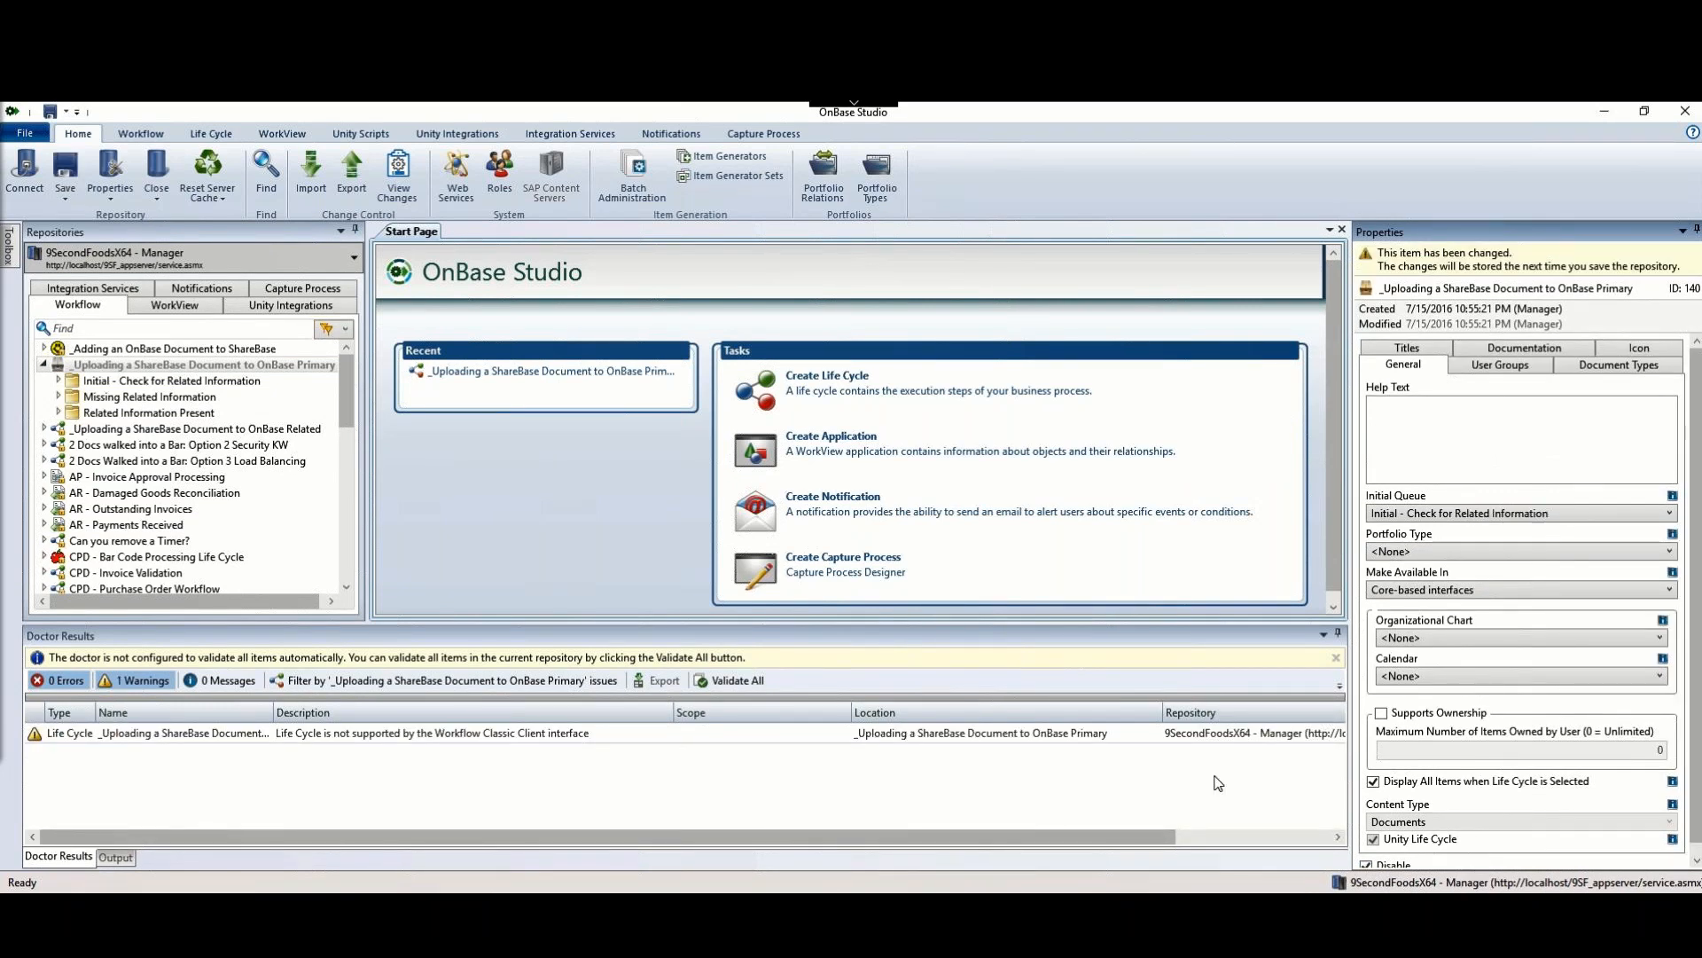
Step: Select the life cycle's not-supported warning in Doctor Results
left_click(497, 741)
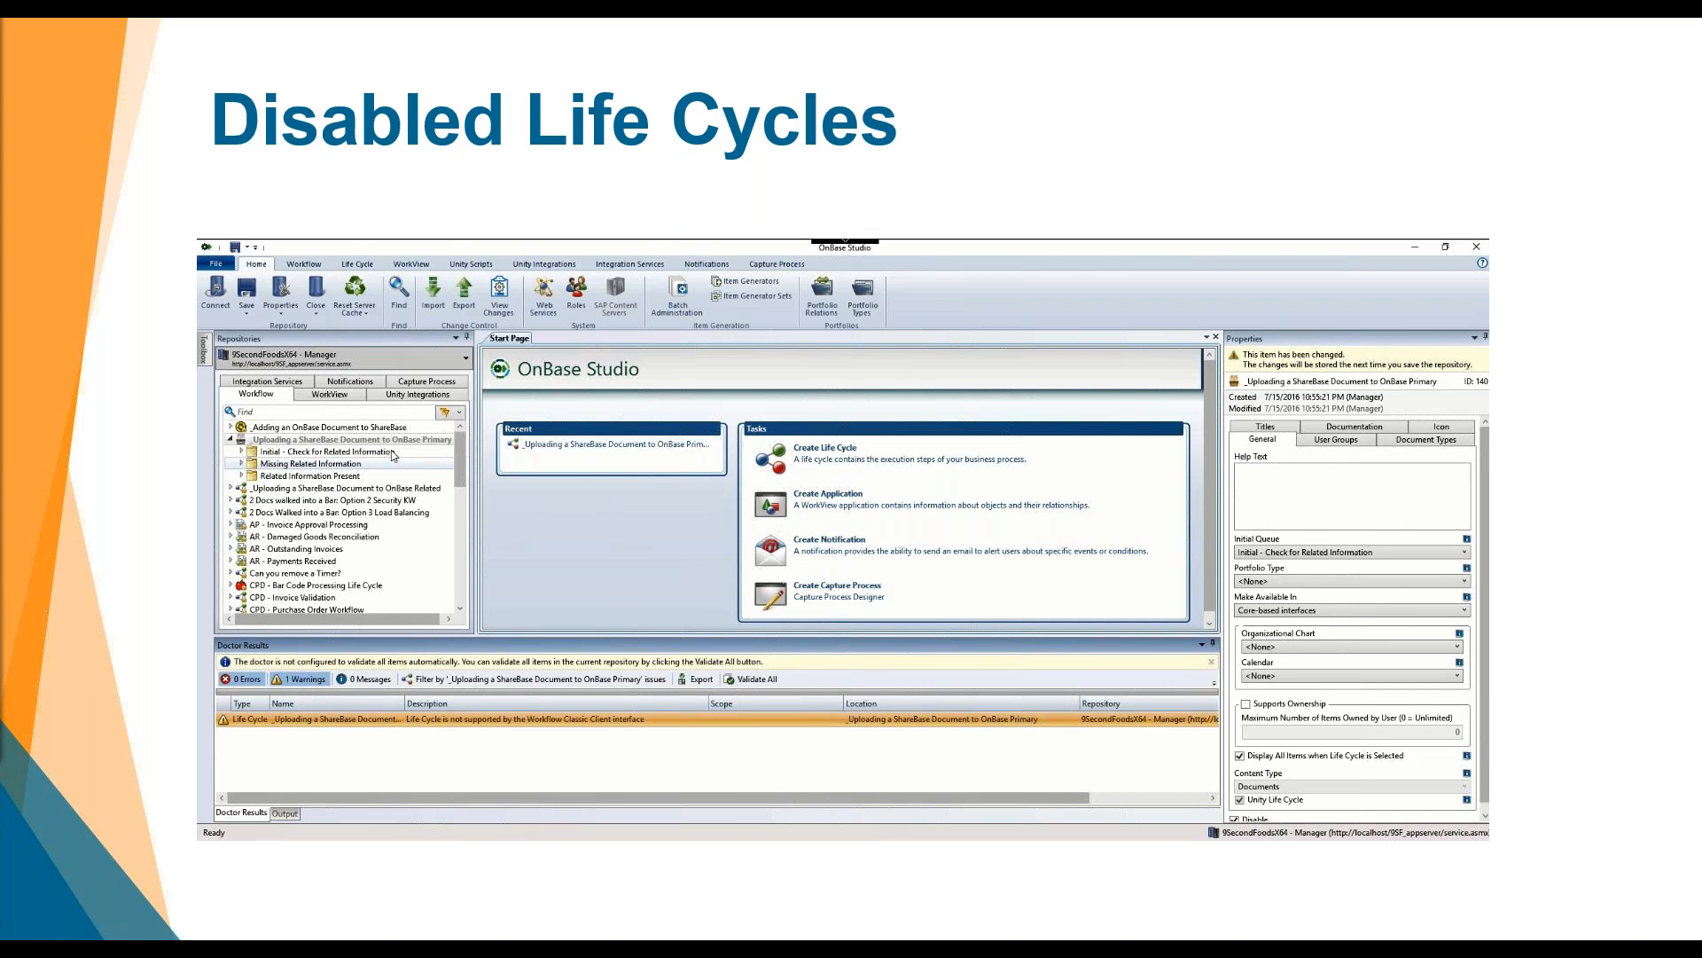
Step: Advance two slides to the Life Cycle Creation Demo slide
key("Right")
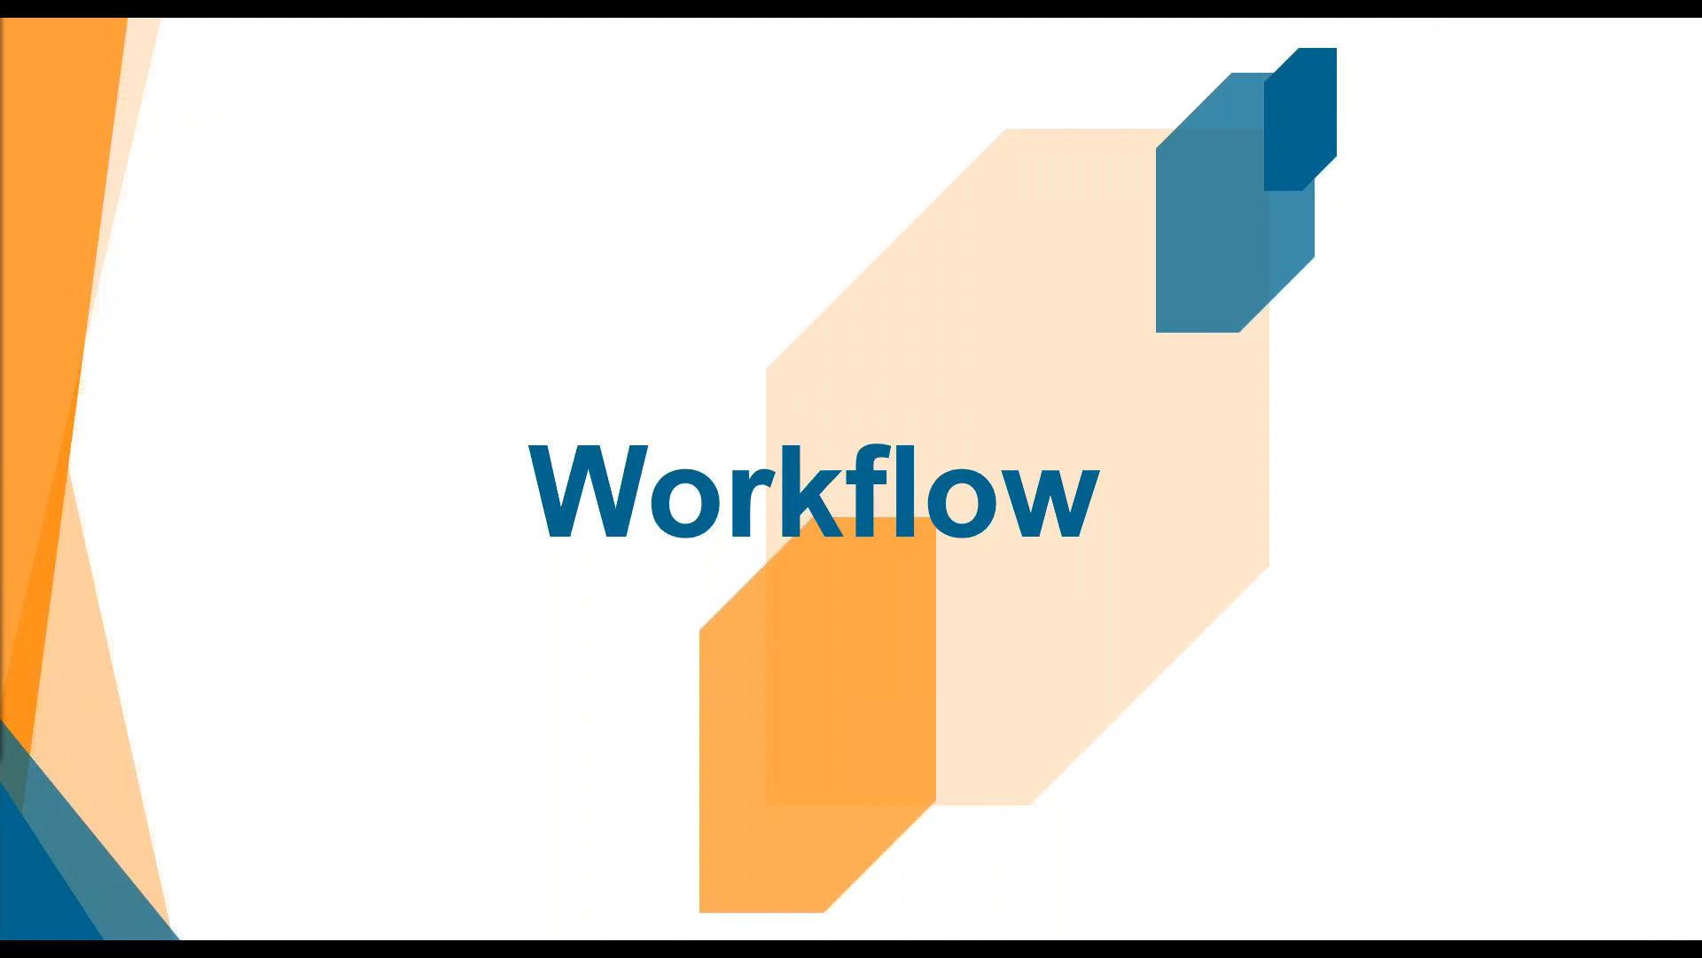
key("Right")
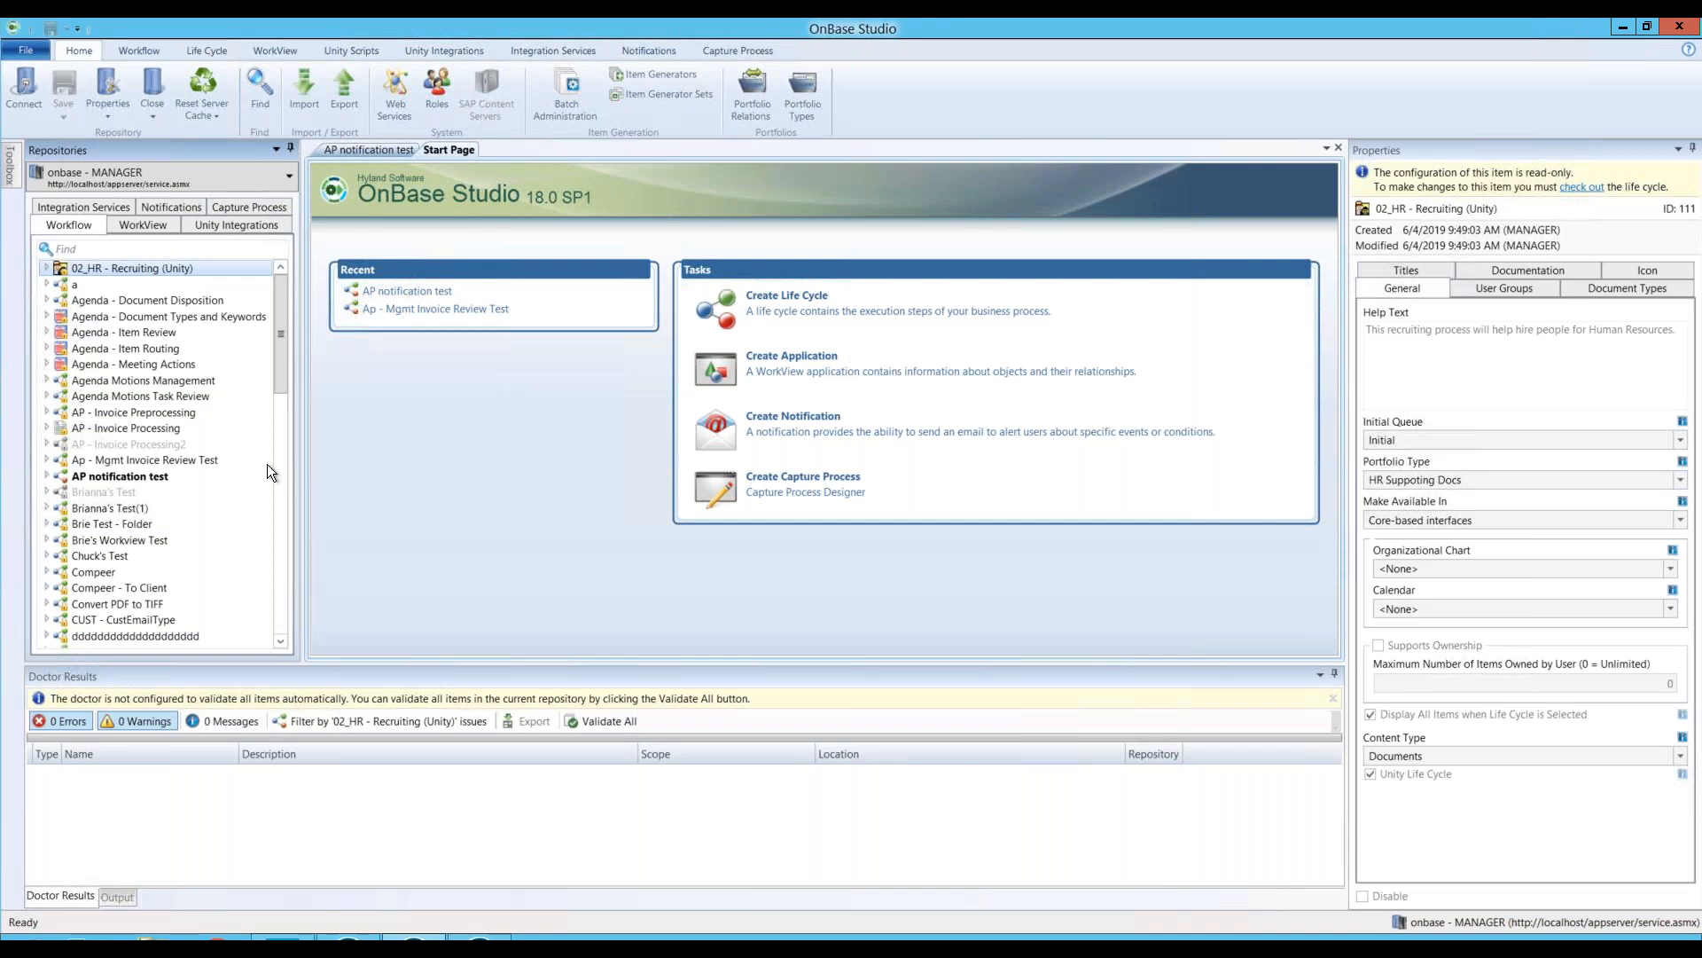
Step: Launch the Create Life Cycle wizard from the Life Cycle ribbon tab
left_click(211, 52)
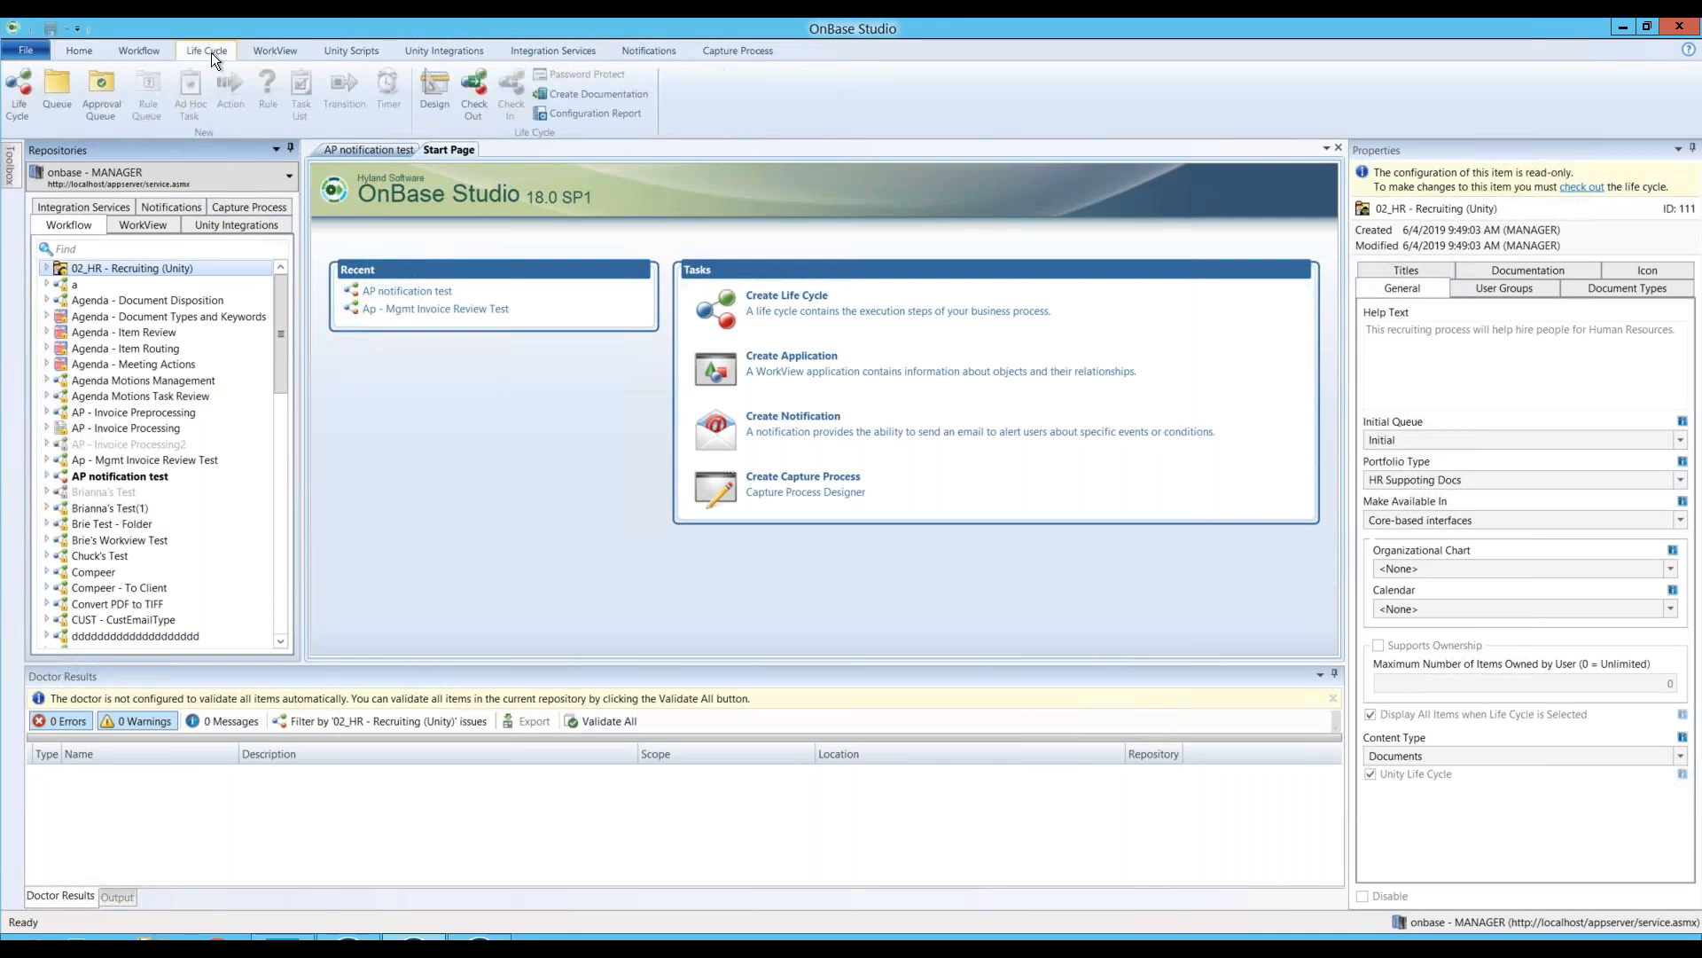
left_click(14, 102)
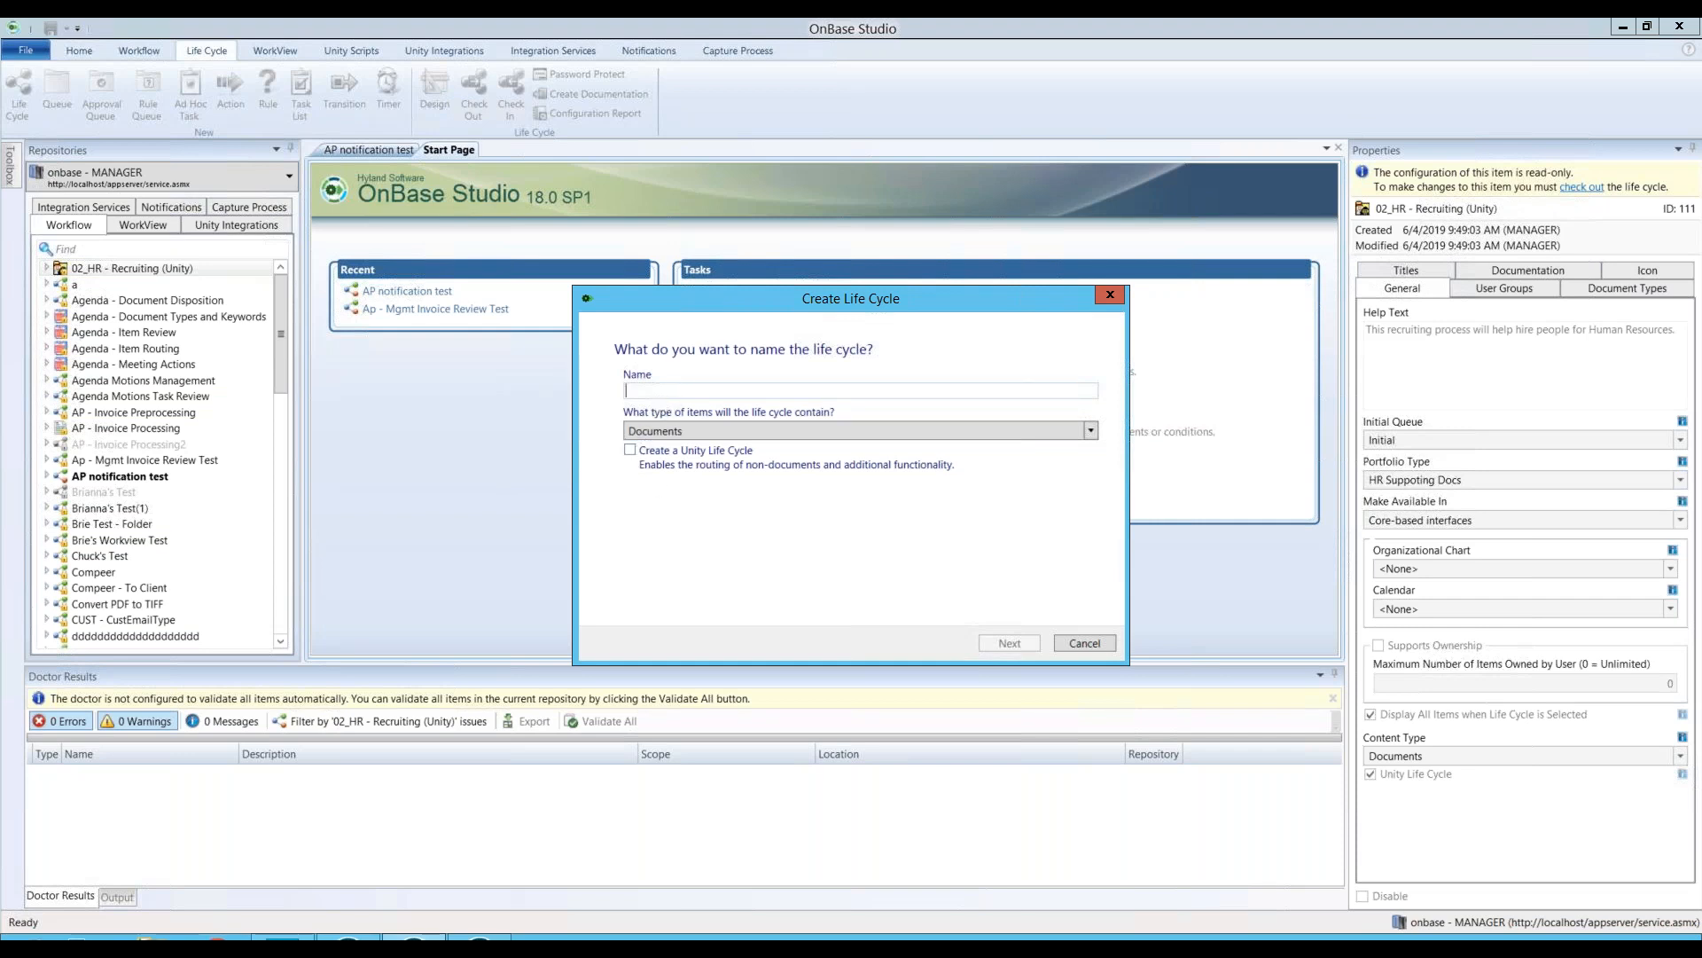
Step: Name the life cycle 'Ice Cream Delivery' with Documents item type and Unity enabled
type("Ice Cream Delivery")
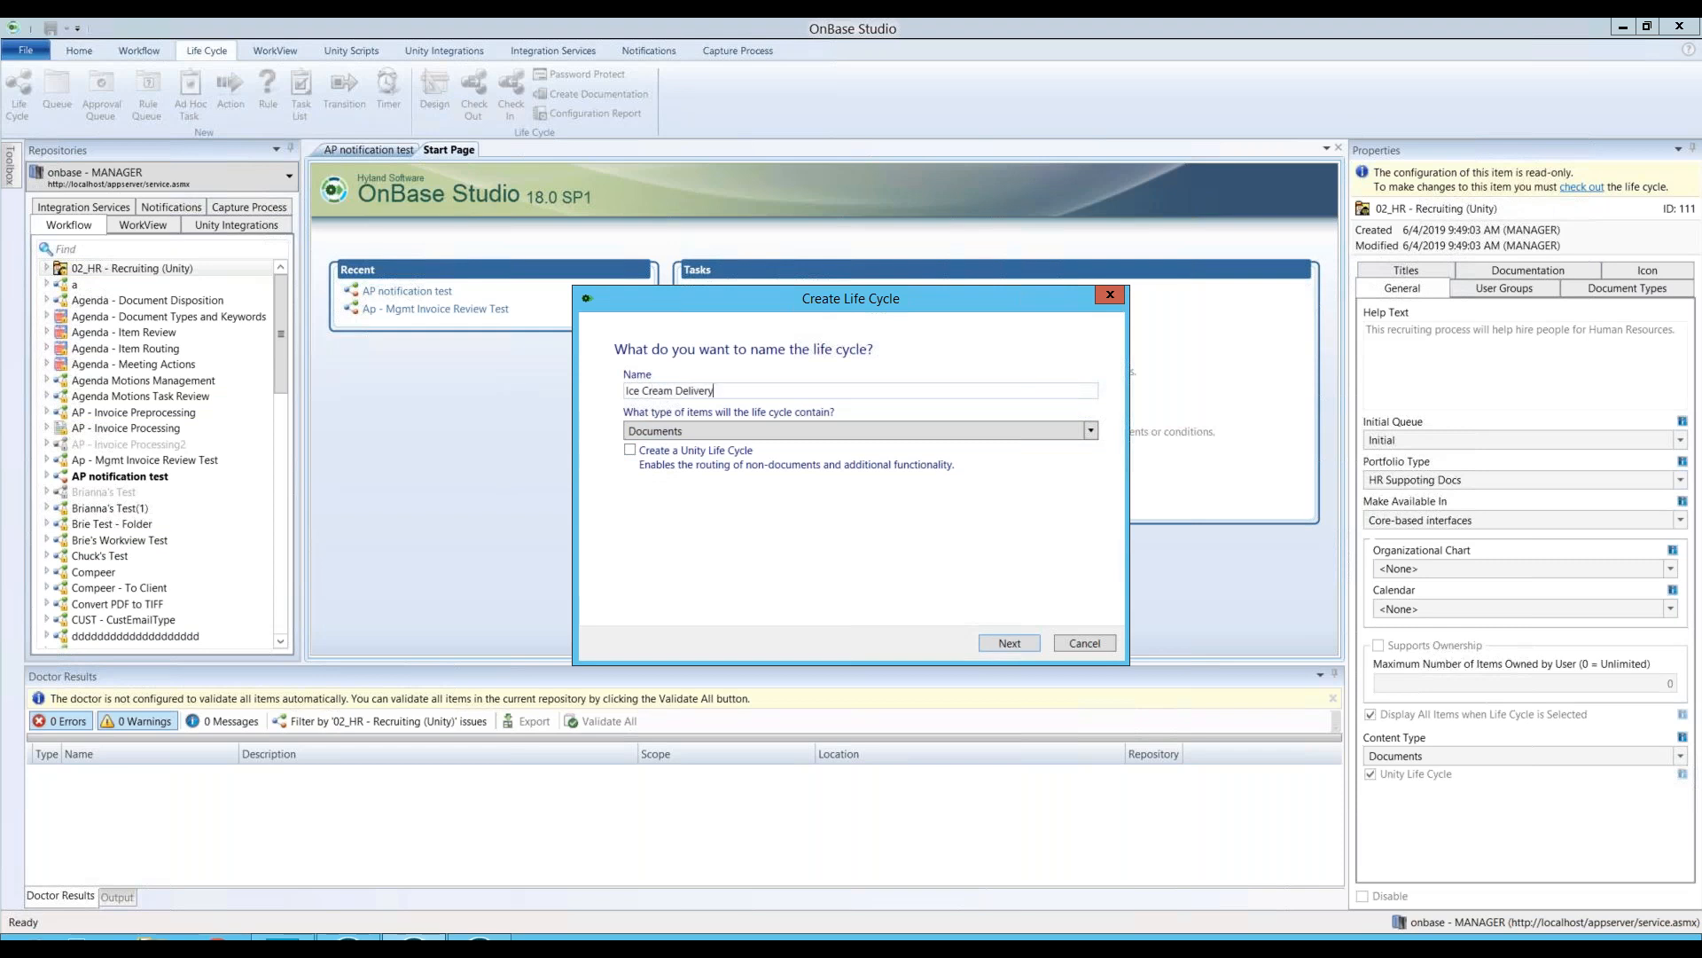
left_click(694, 430)
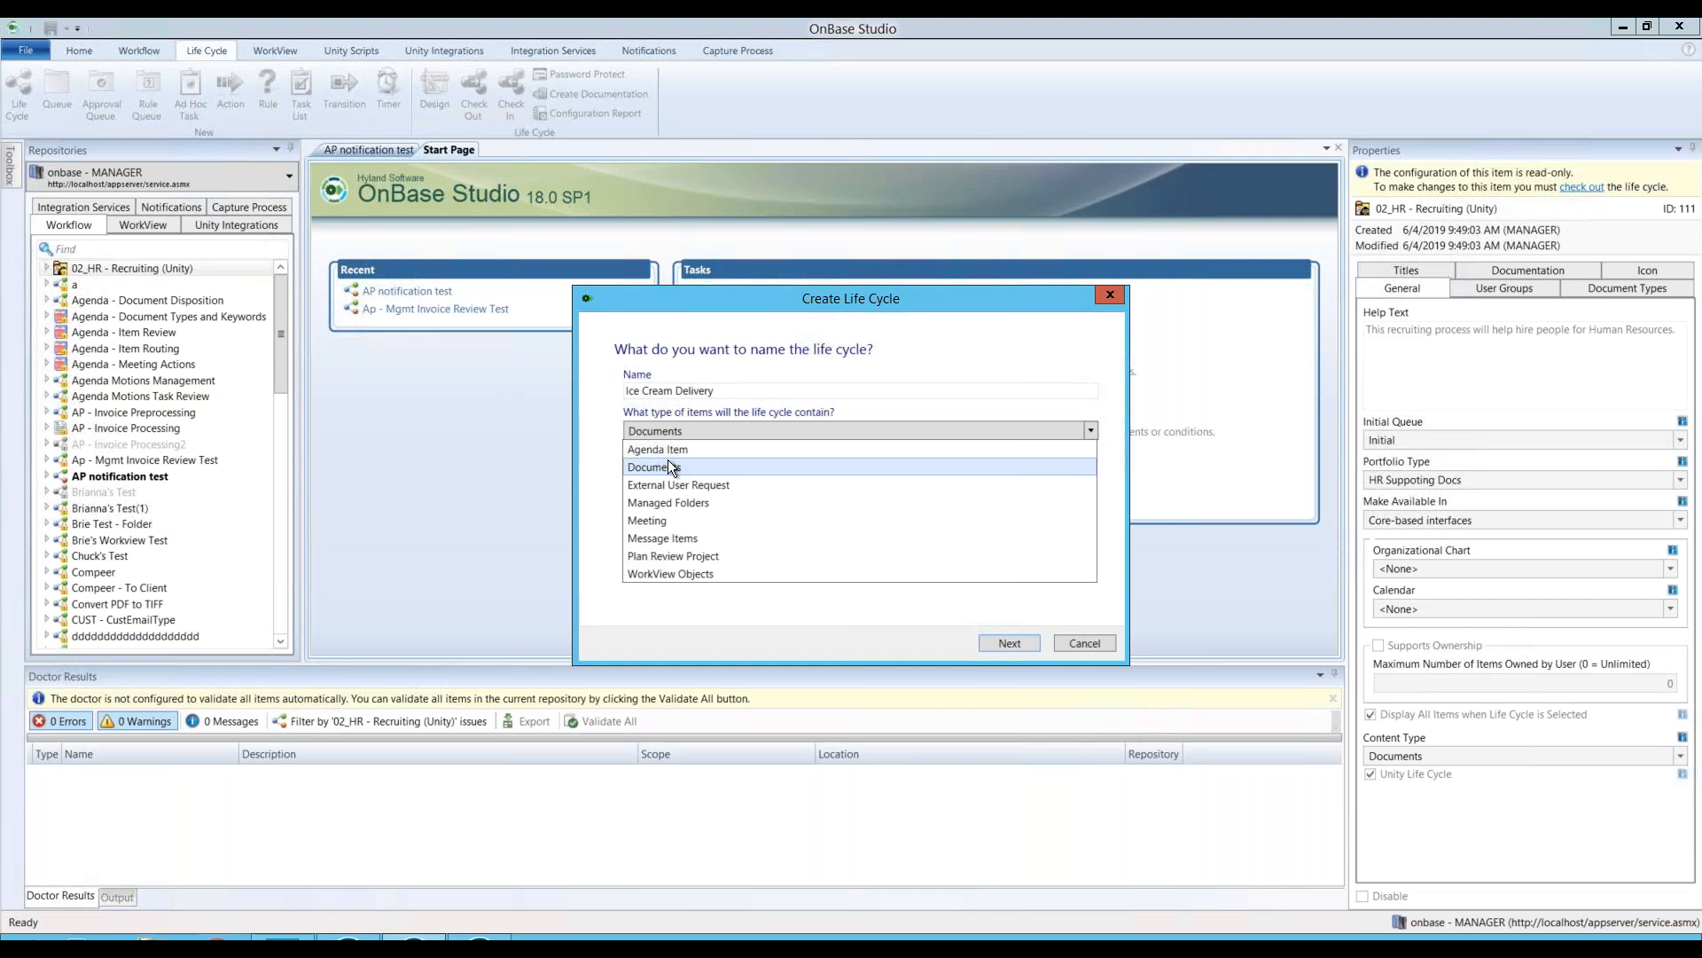
left_click(668, 464)
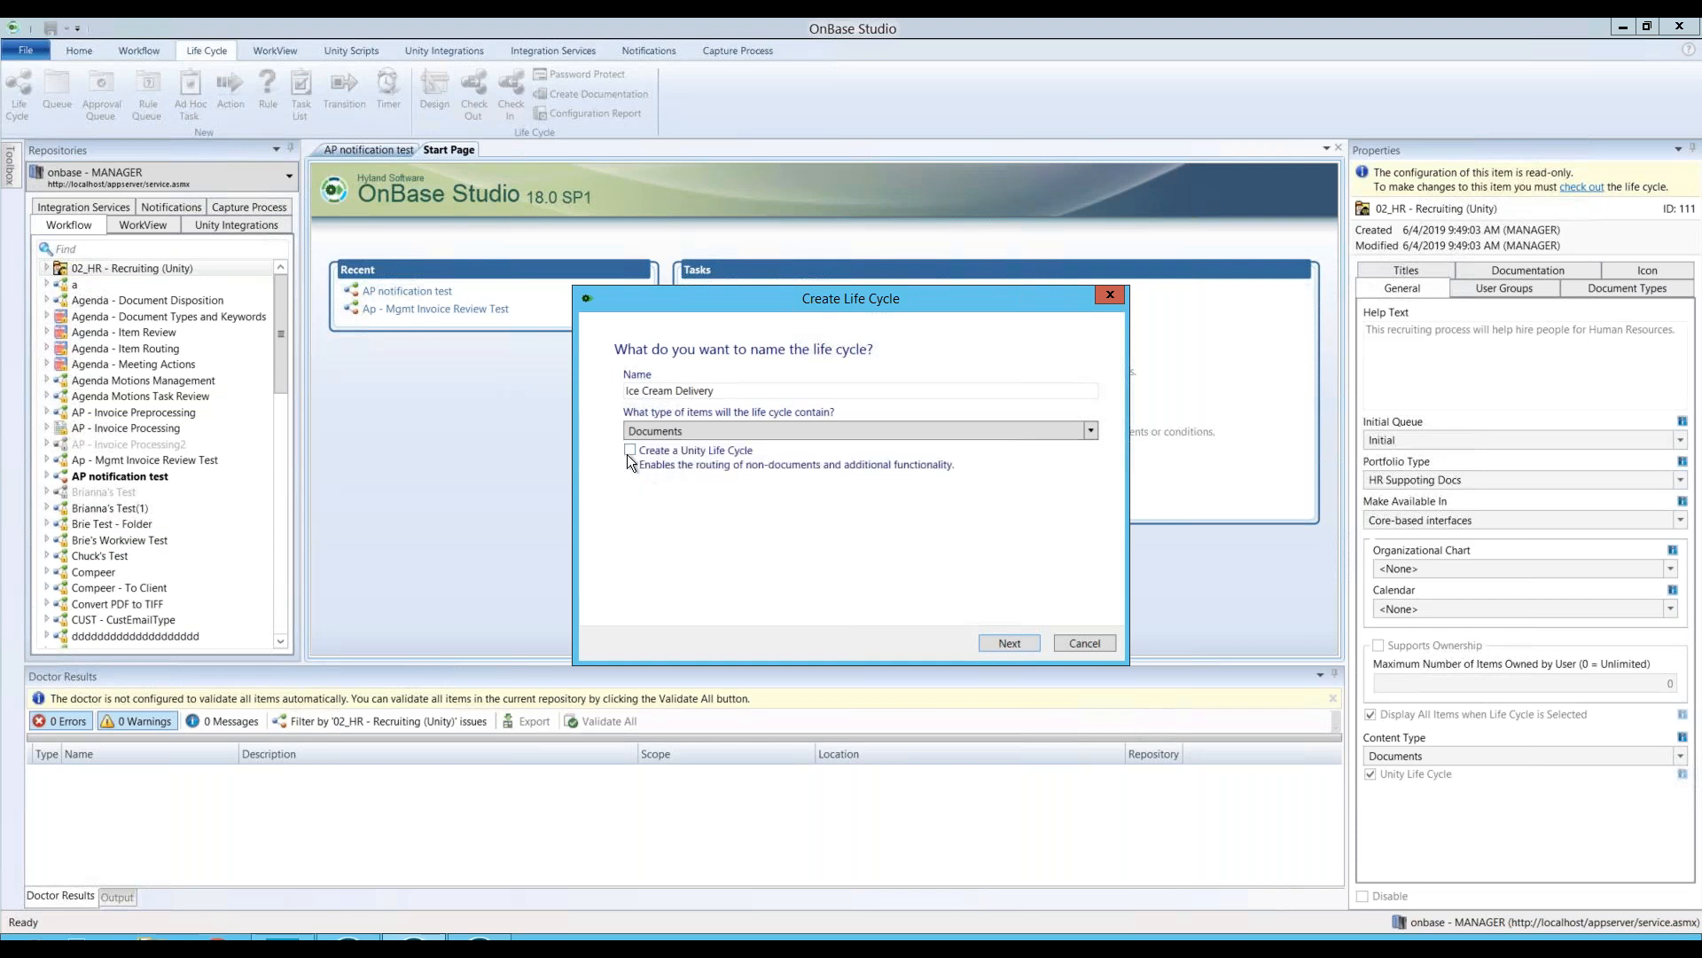
left_click(631, 452)
left_click(1007, 643)
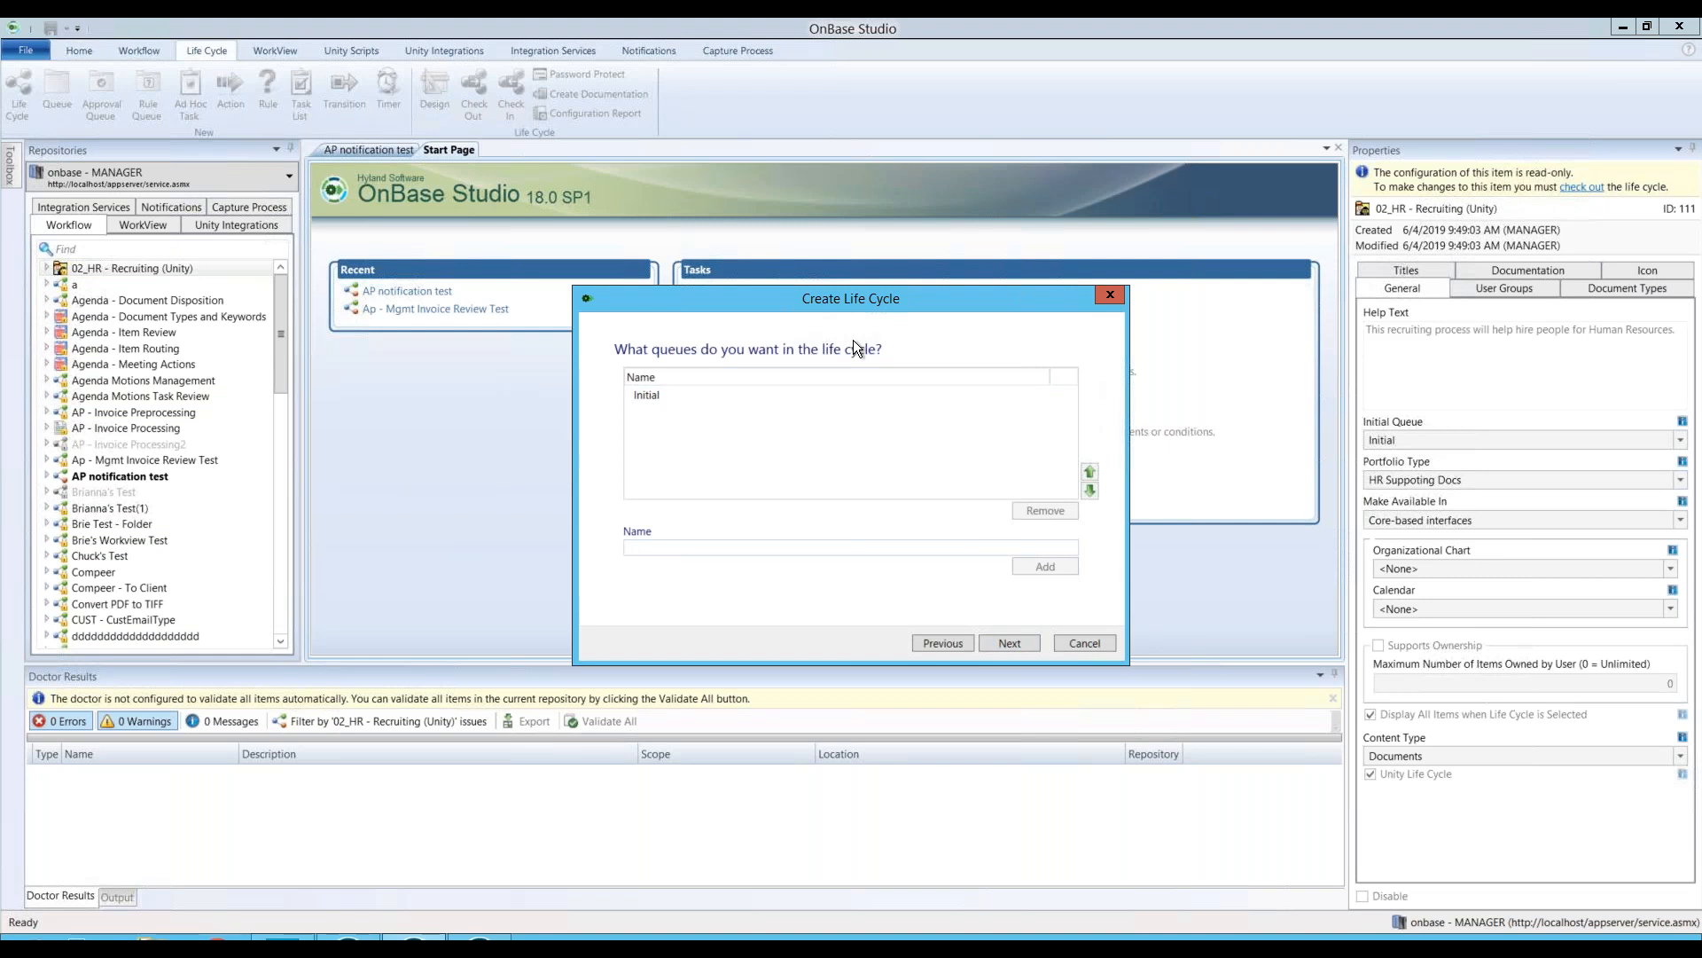
Step: Remove the default Initial queue and add a System queue
left_click(716, 395)
left_click(1046, 512)
type("System")
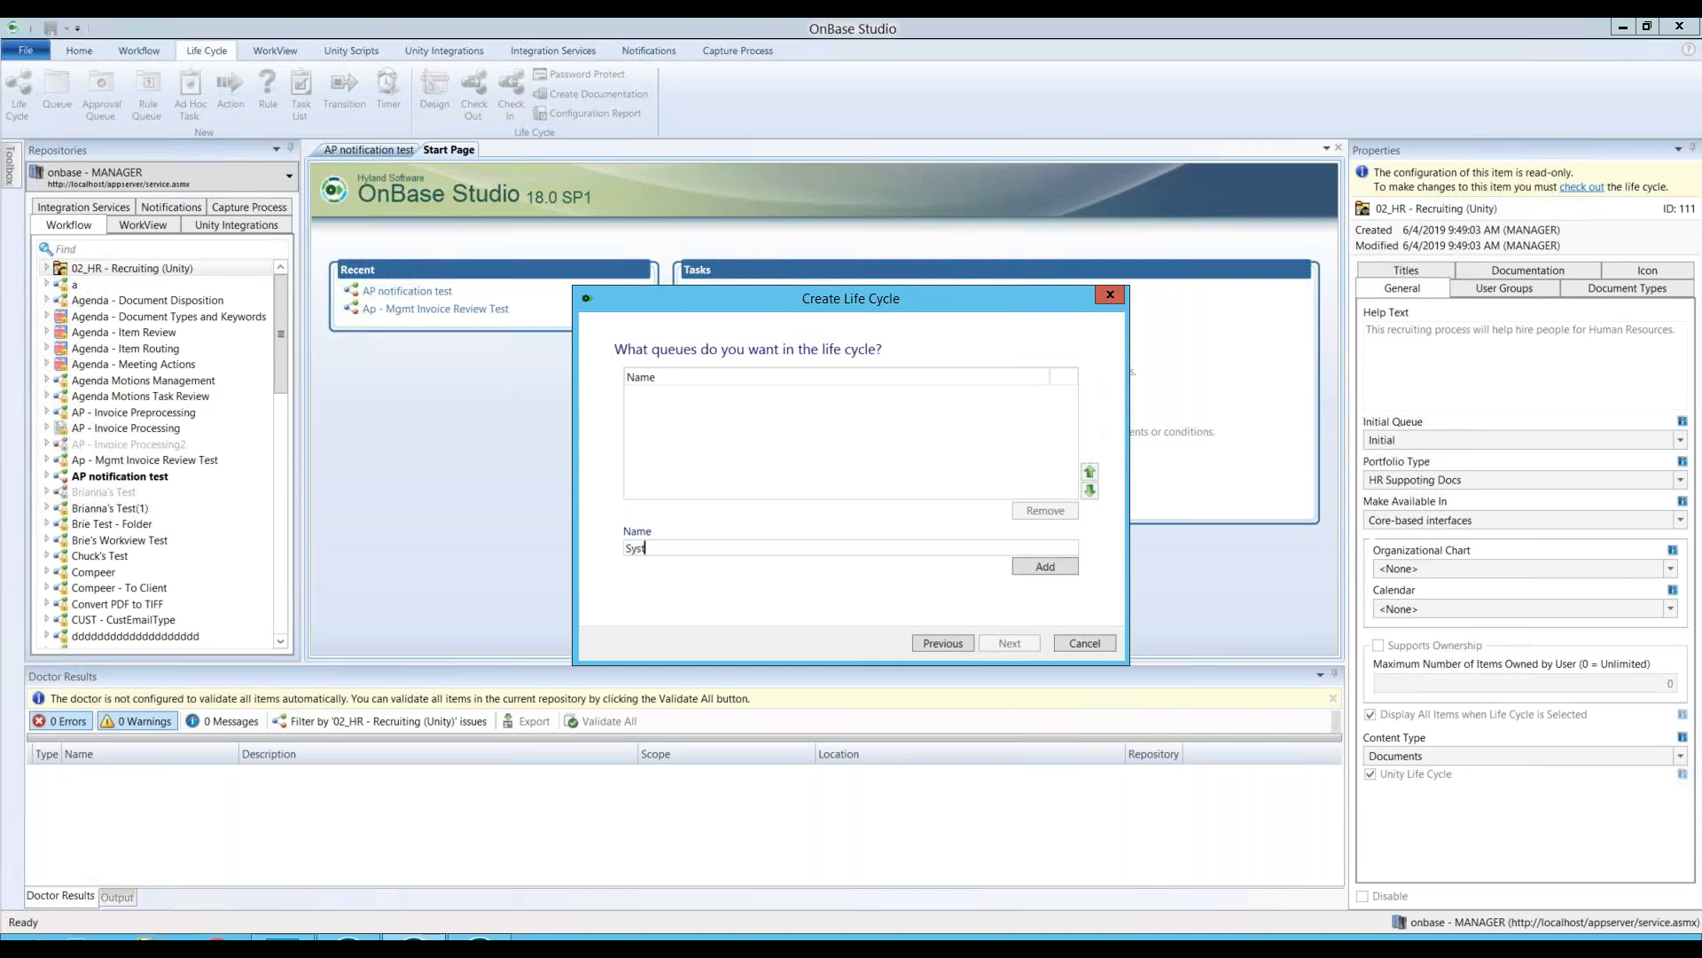
left_click(1073, 572)
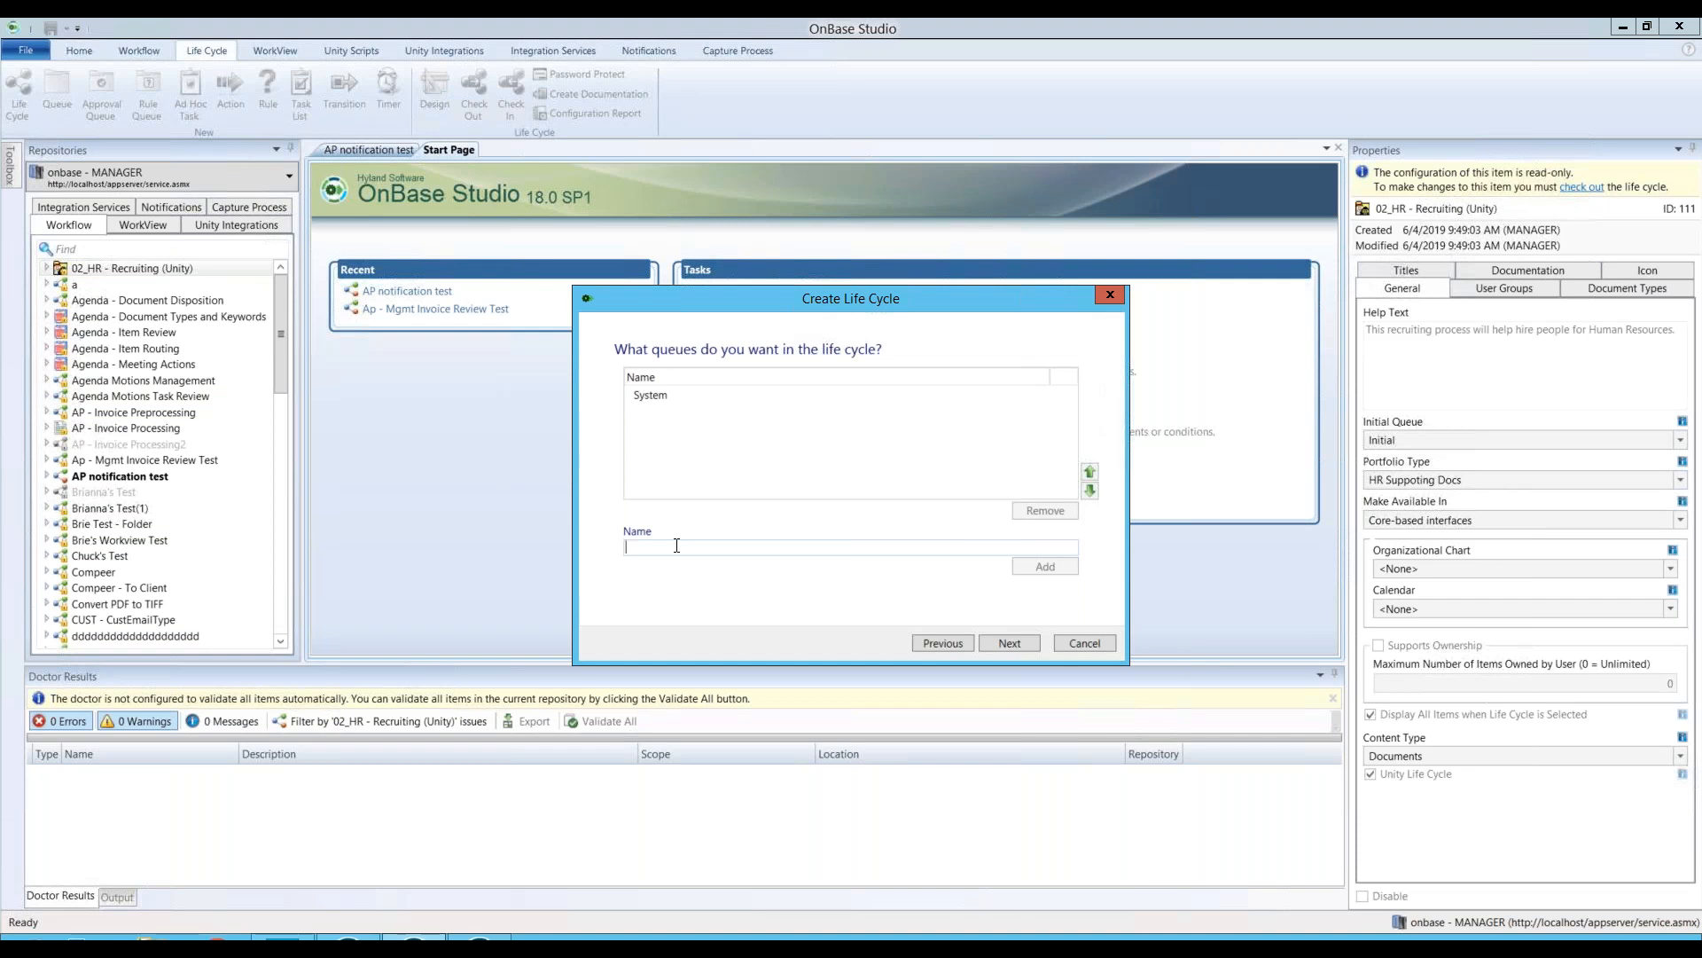
Step: Add Vanilla, Chocolate and Strawberry queues to the list
type("Vanilla")
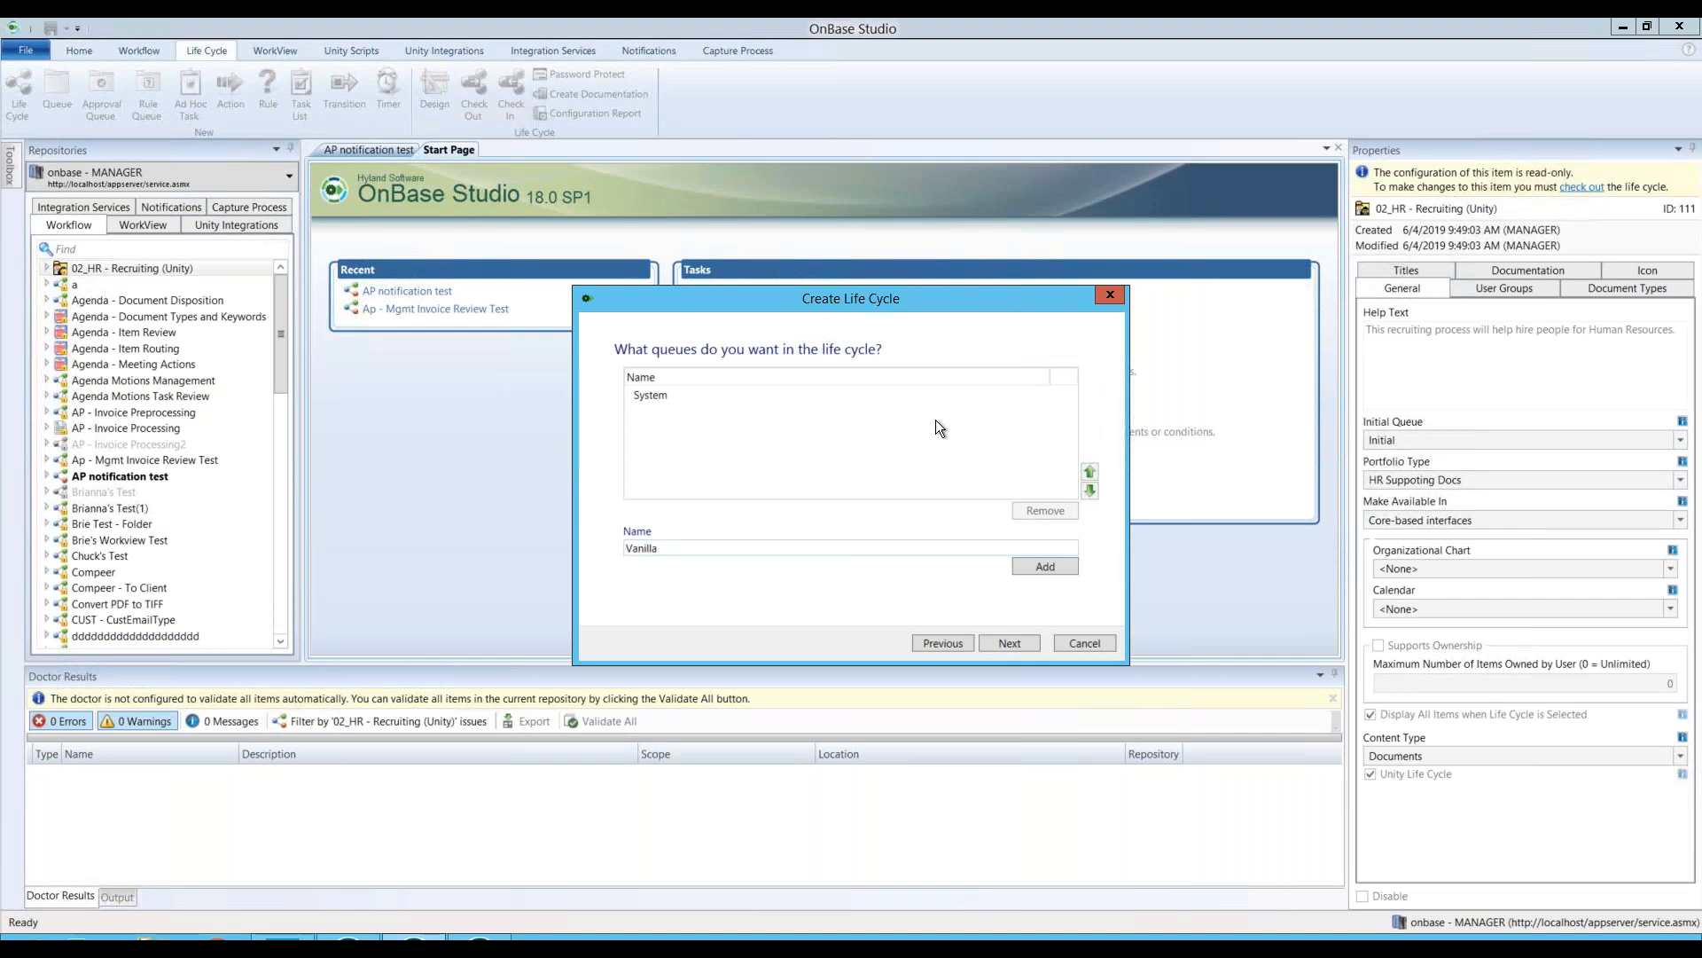
left_click(1044, 569)
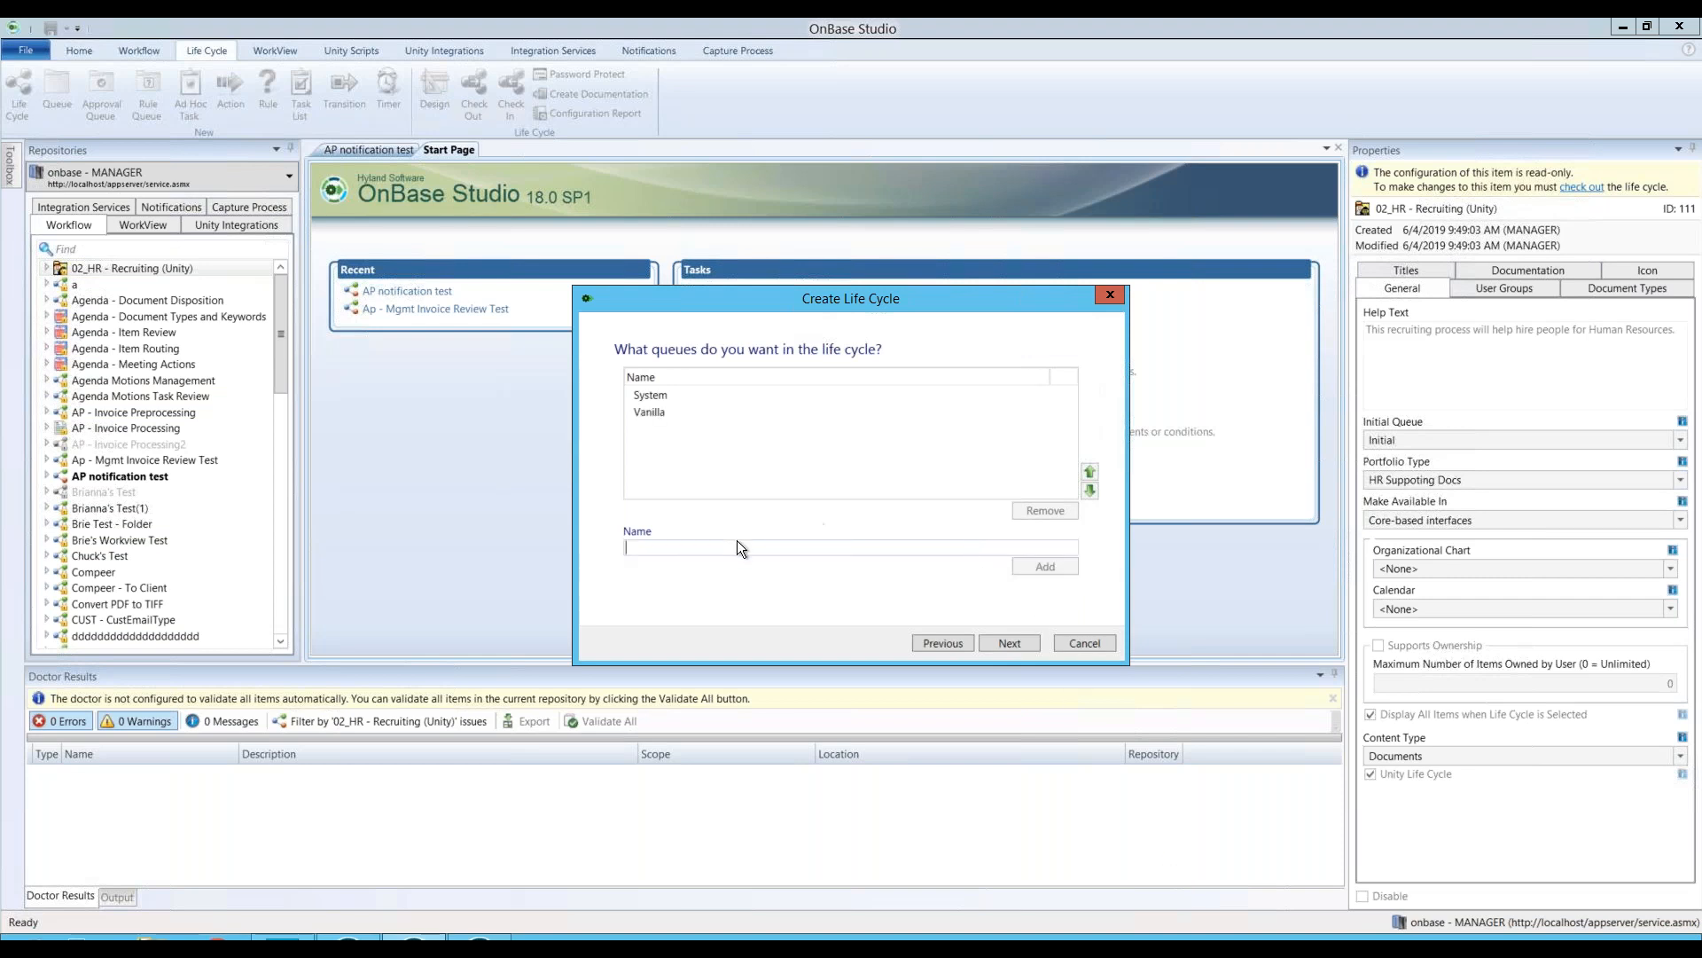
type("Chocolate")
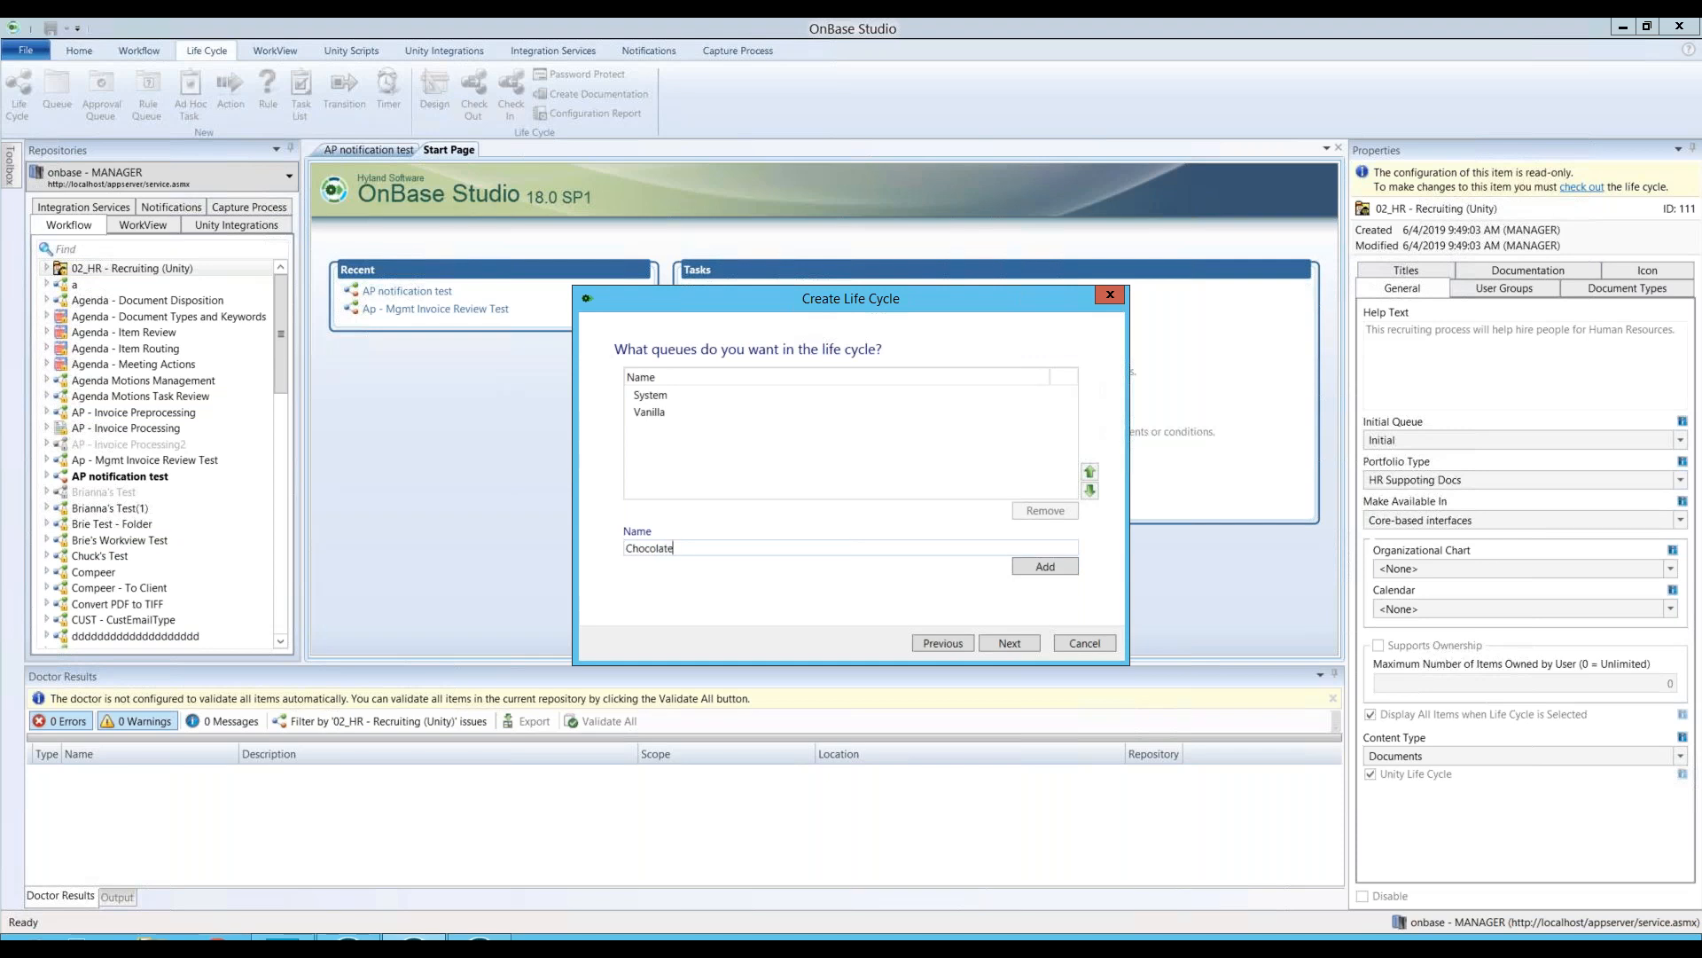
left_click(1050, 570)
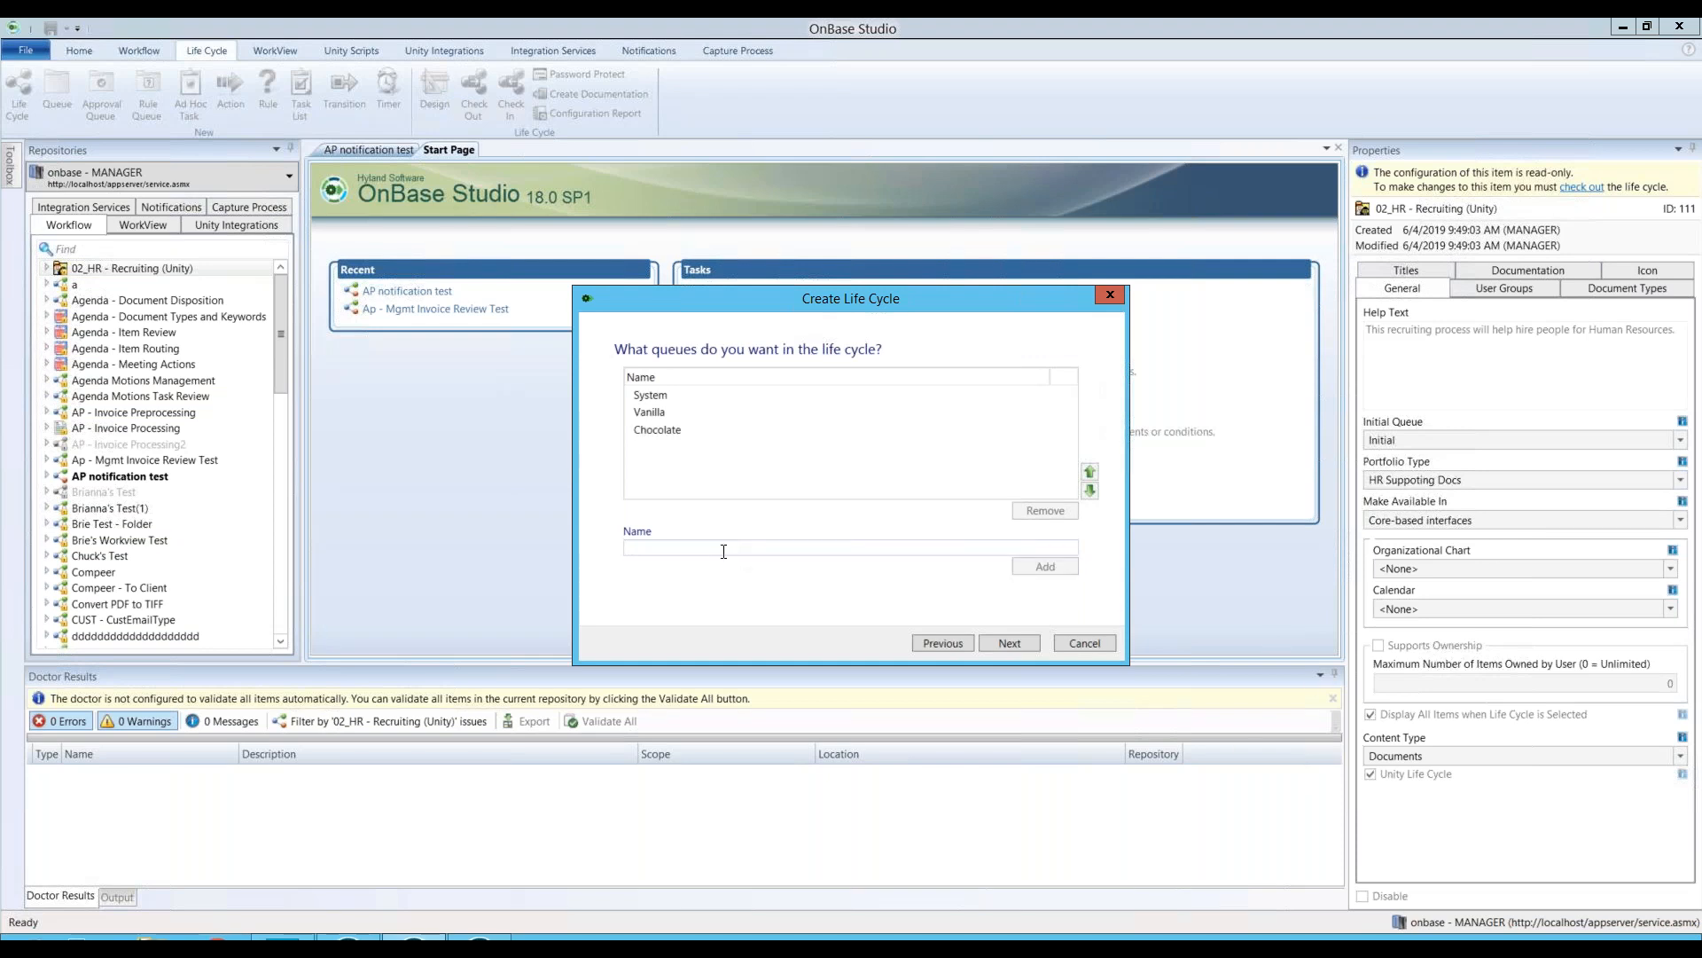
type("Strawberry")
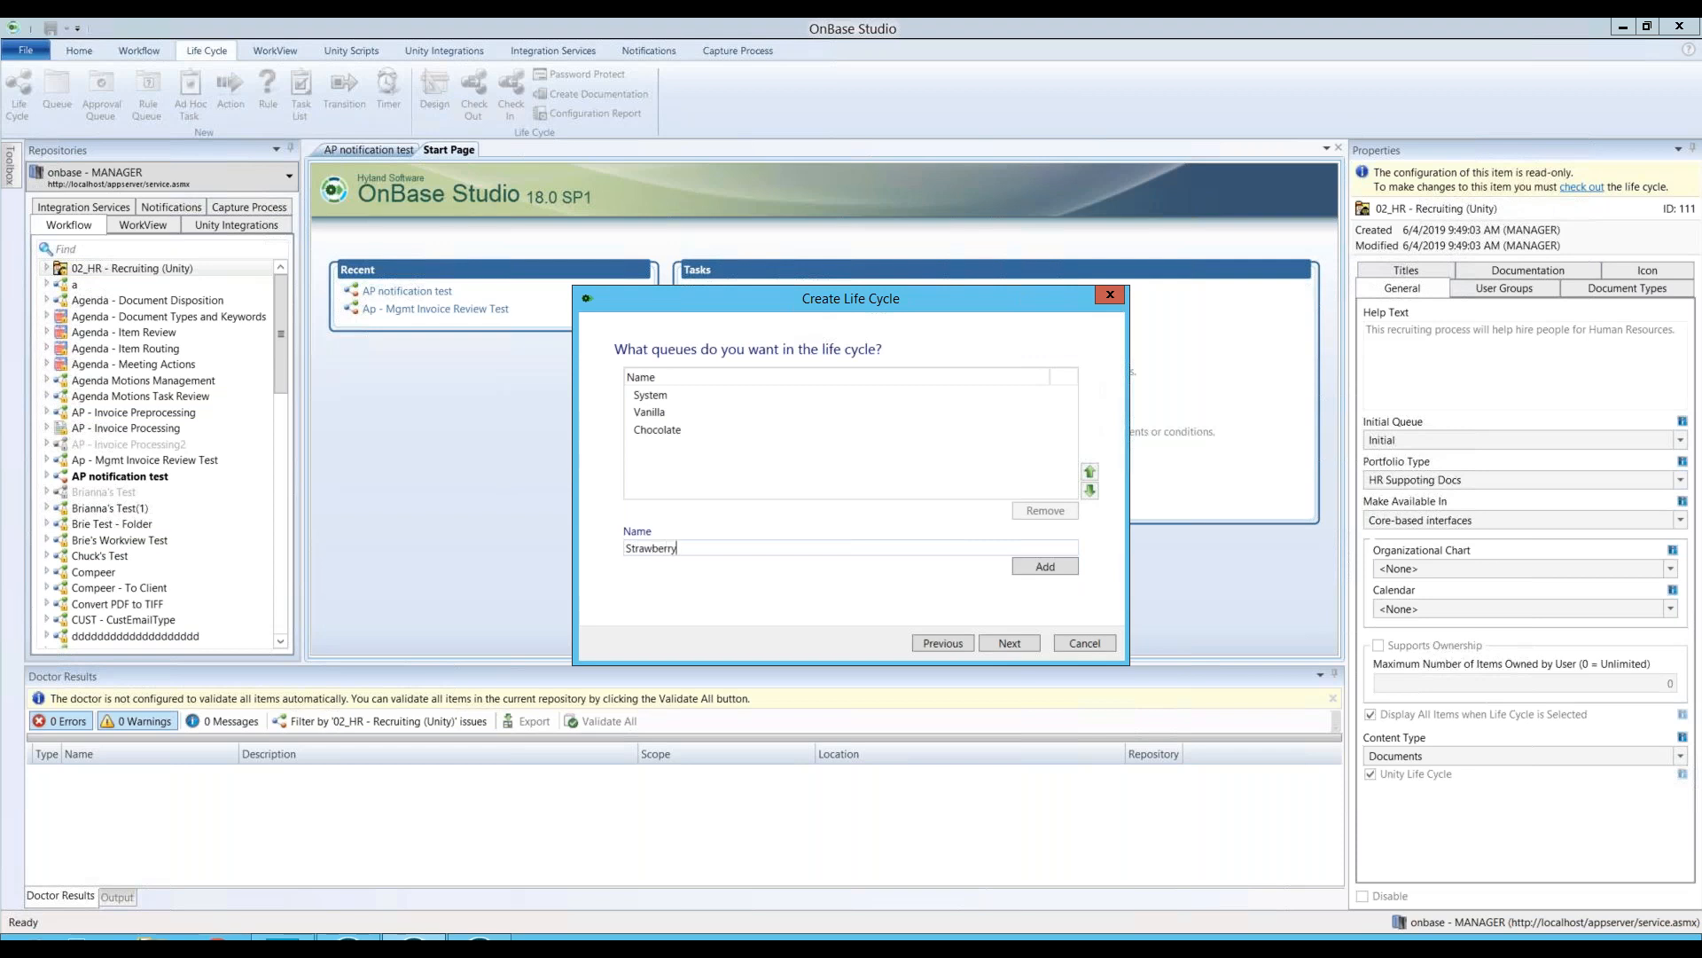
left_click(1036, 572)
left_click(995, 642)
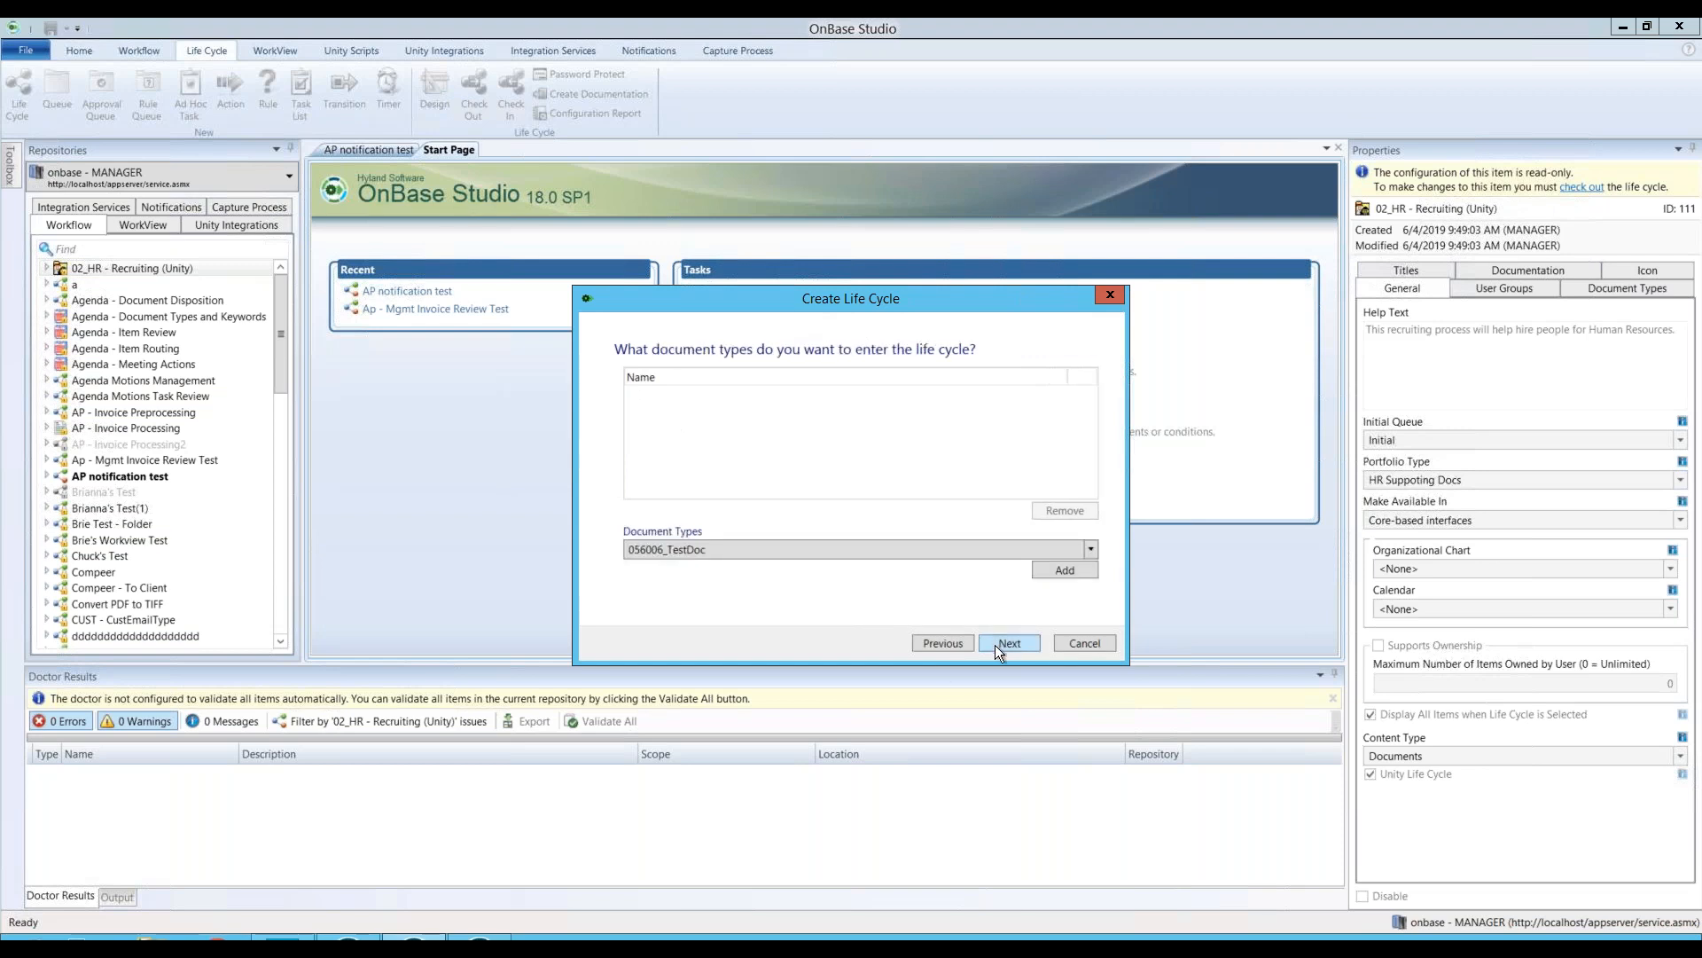
Step: Pick Ice Cream Order Form from Document Types and add it to the life cycle
left_click(804, 551)
scroll(810, 668, "down", 5)
scroll(808, 674, "down", 10)
scroll(806, 675, "down", 7)
scroll(807, 674, "down", 7)
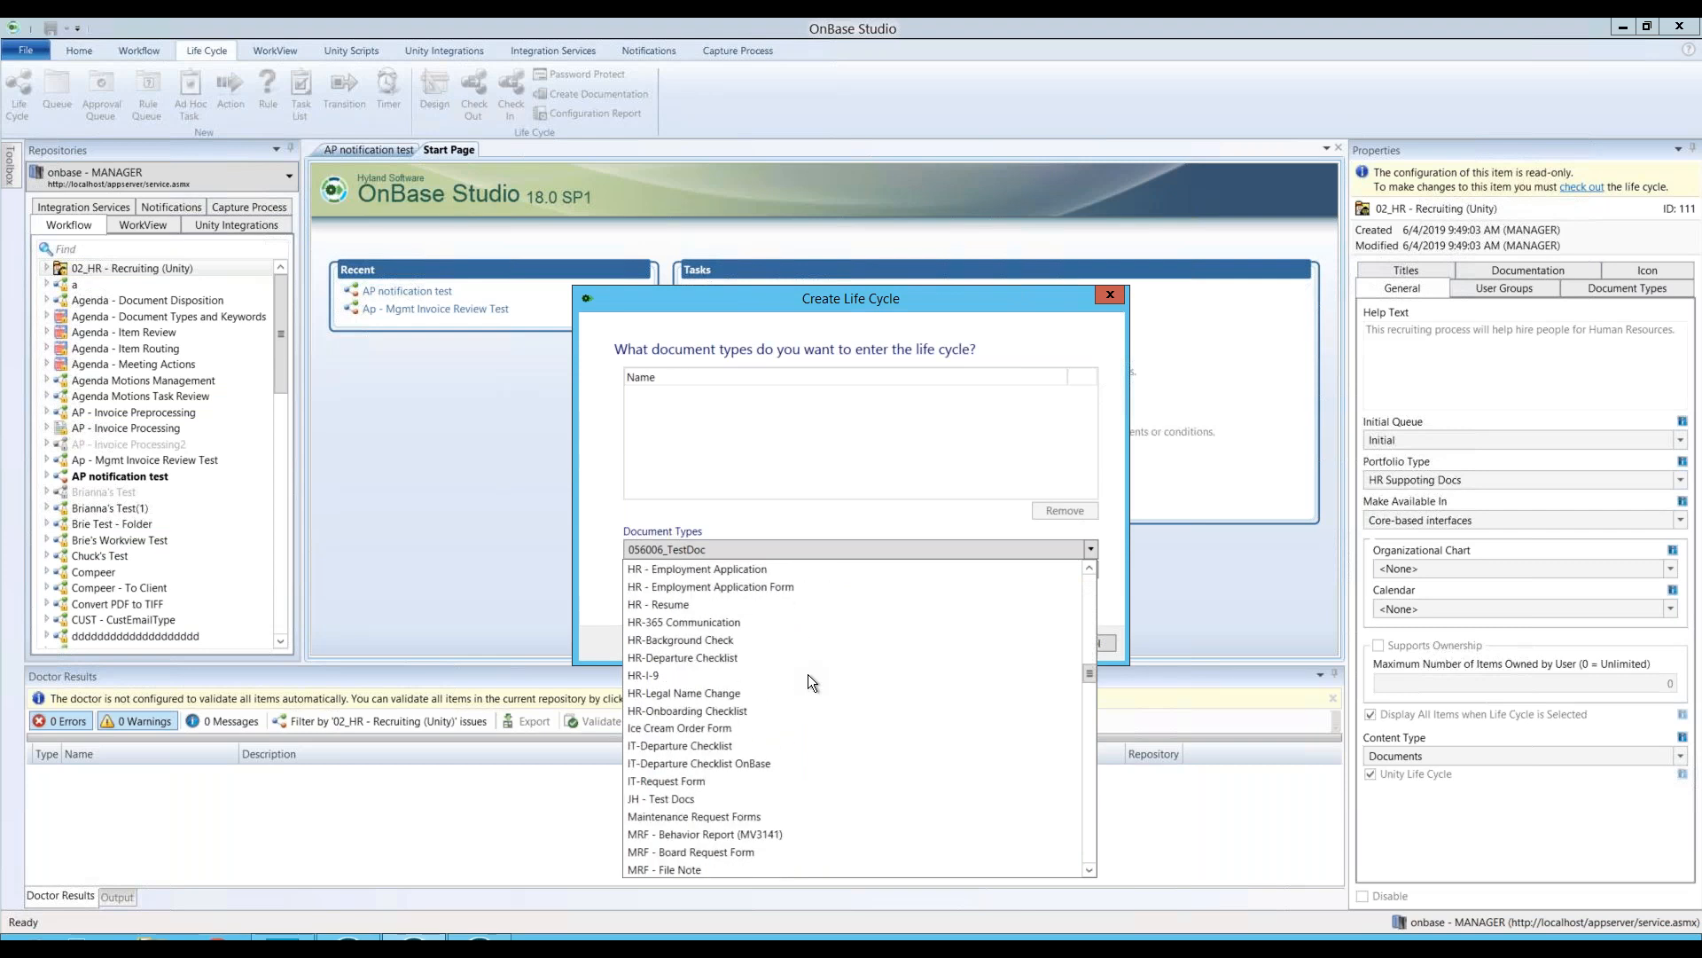
left_click(734, 726)
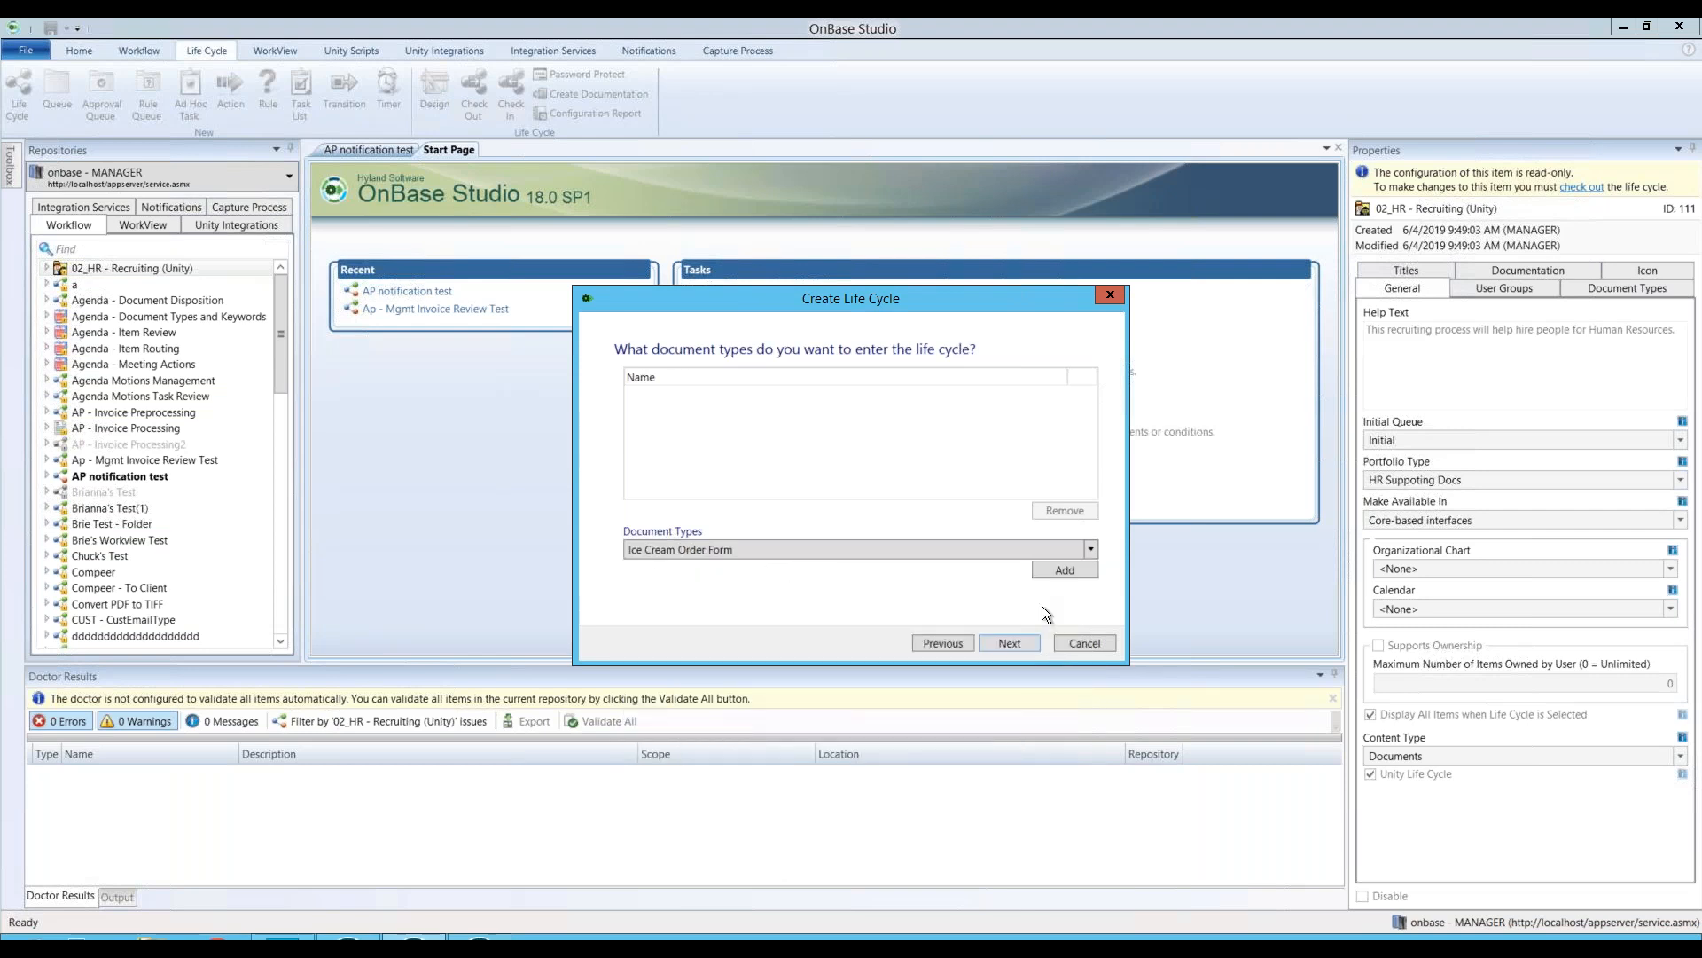
left_click(1066, 572)
left_click(1006, 646)
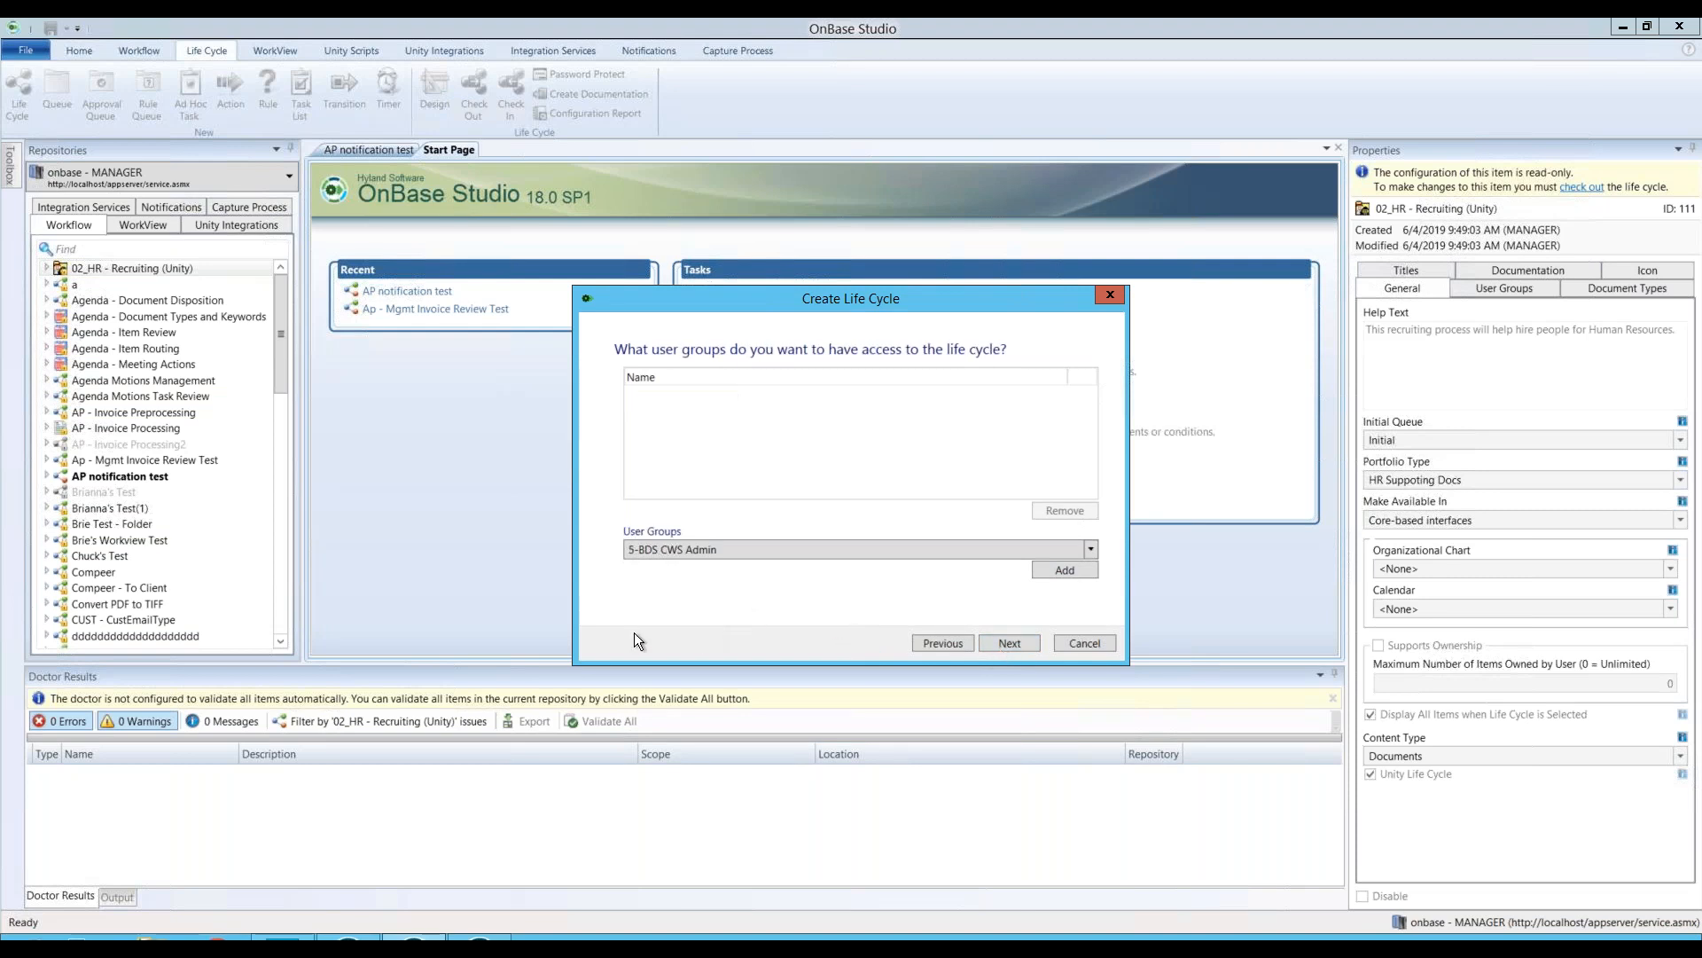
Step: Grant the MANAGER user group access and proceed to the Summary page
left_click(756, 549)
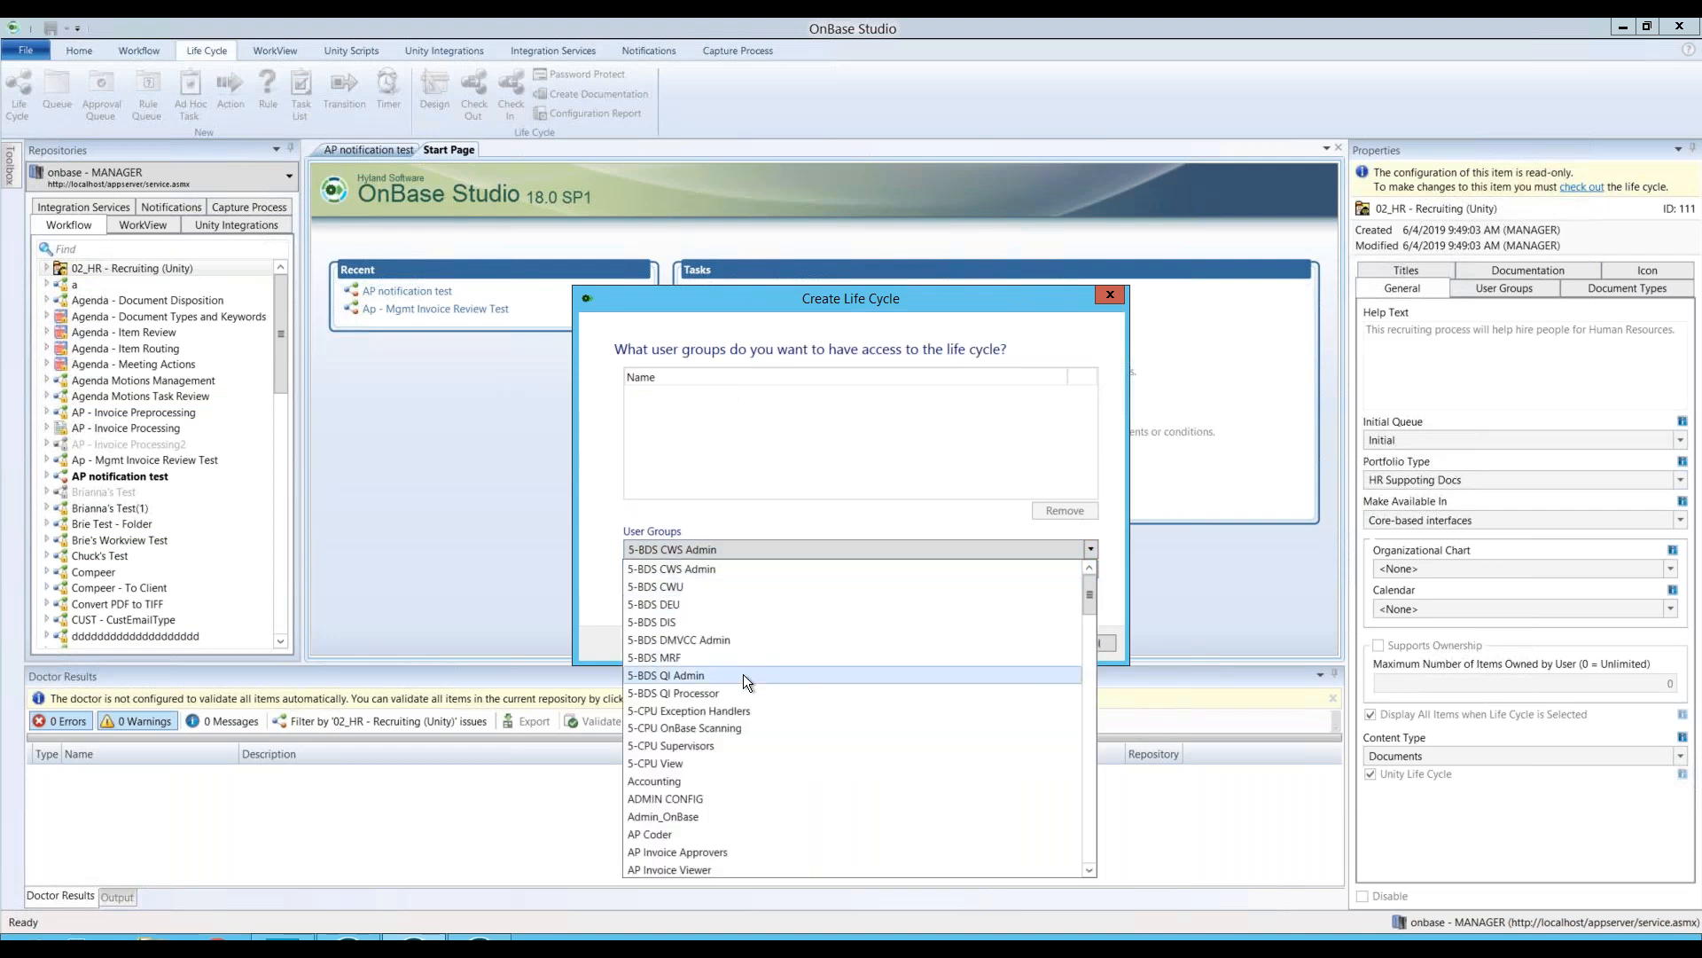
key("m")
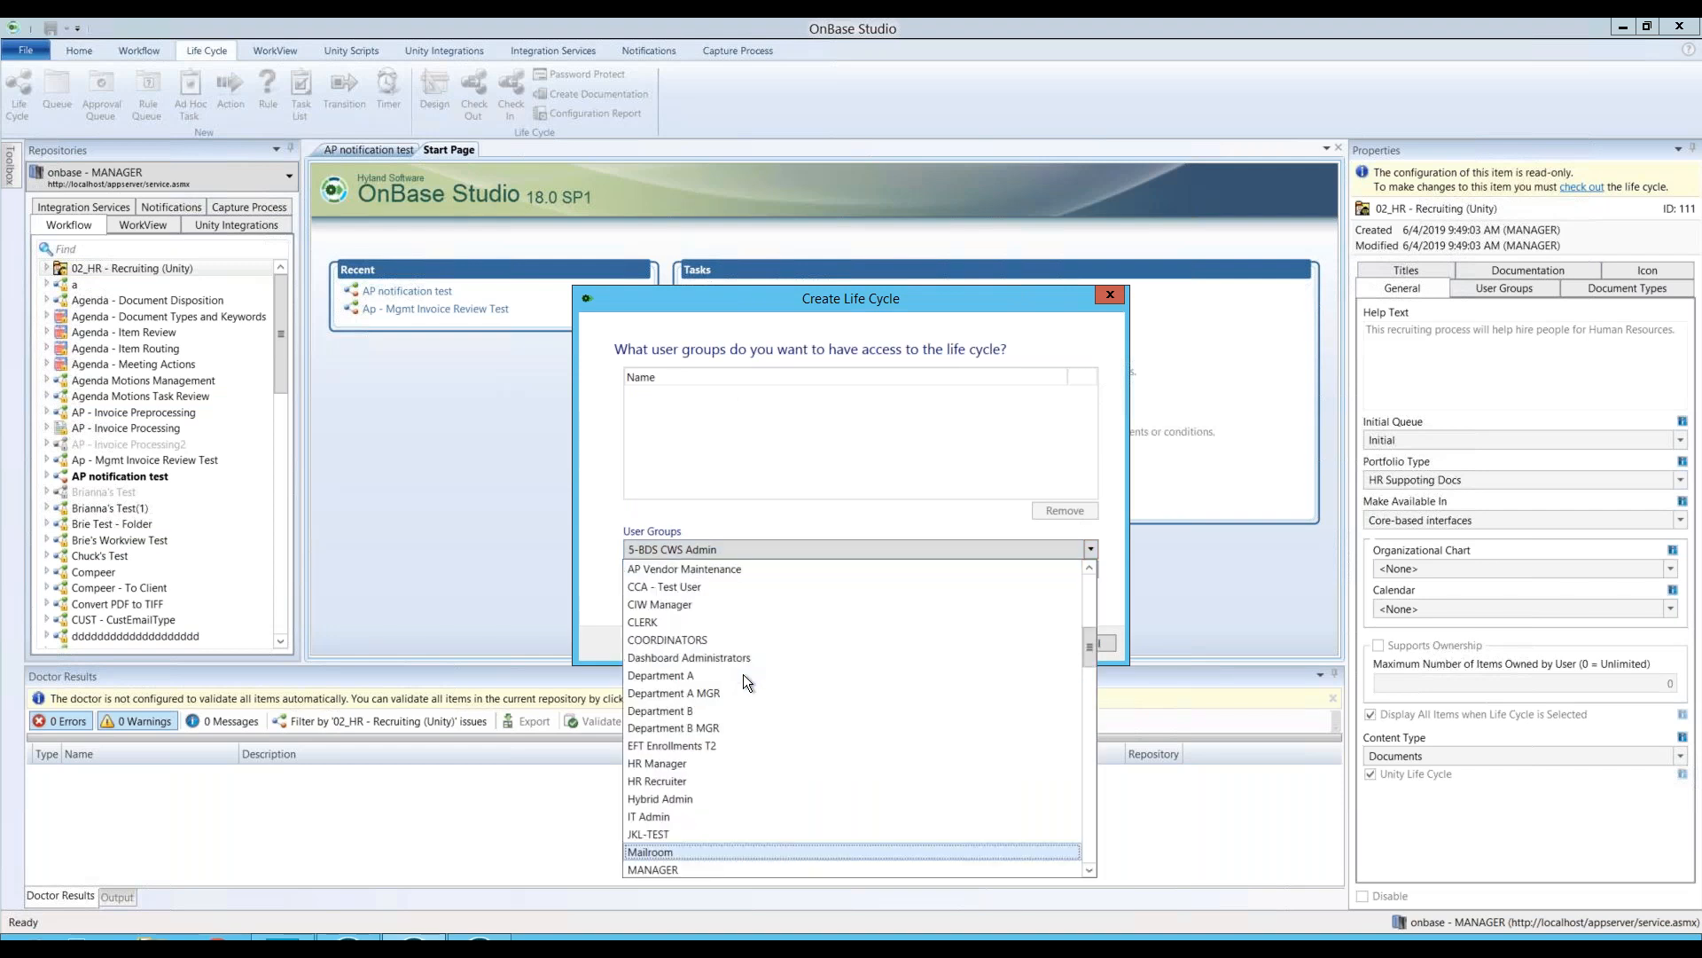
left_click(684, 855)
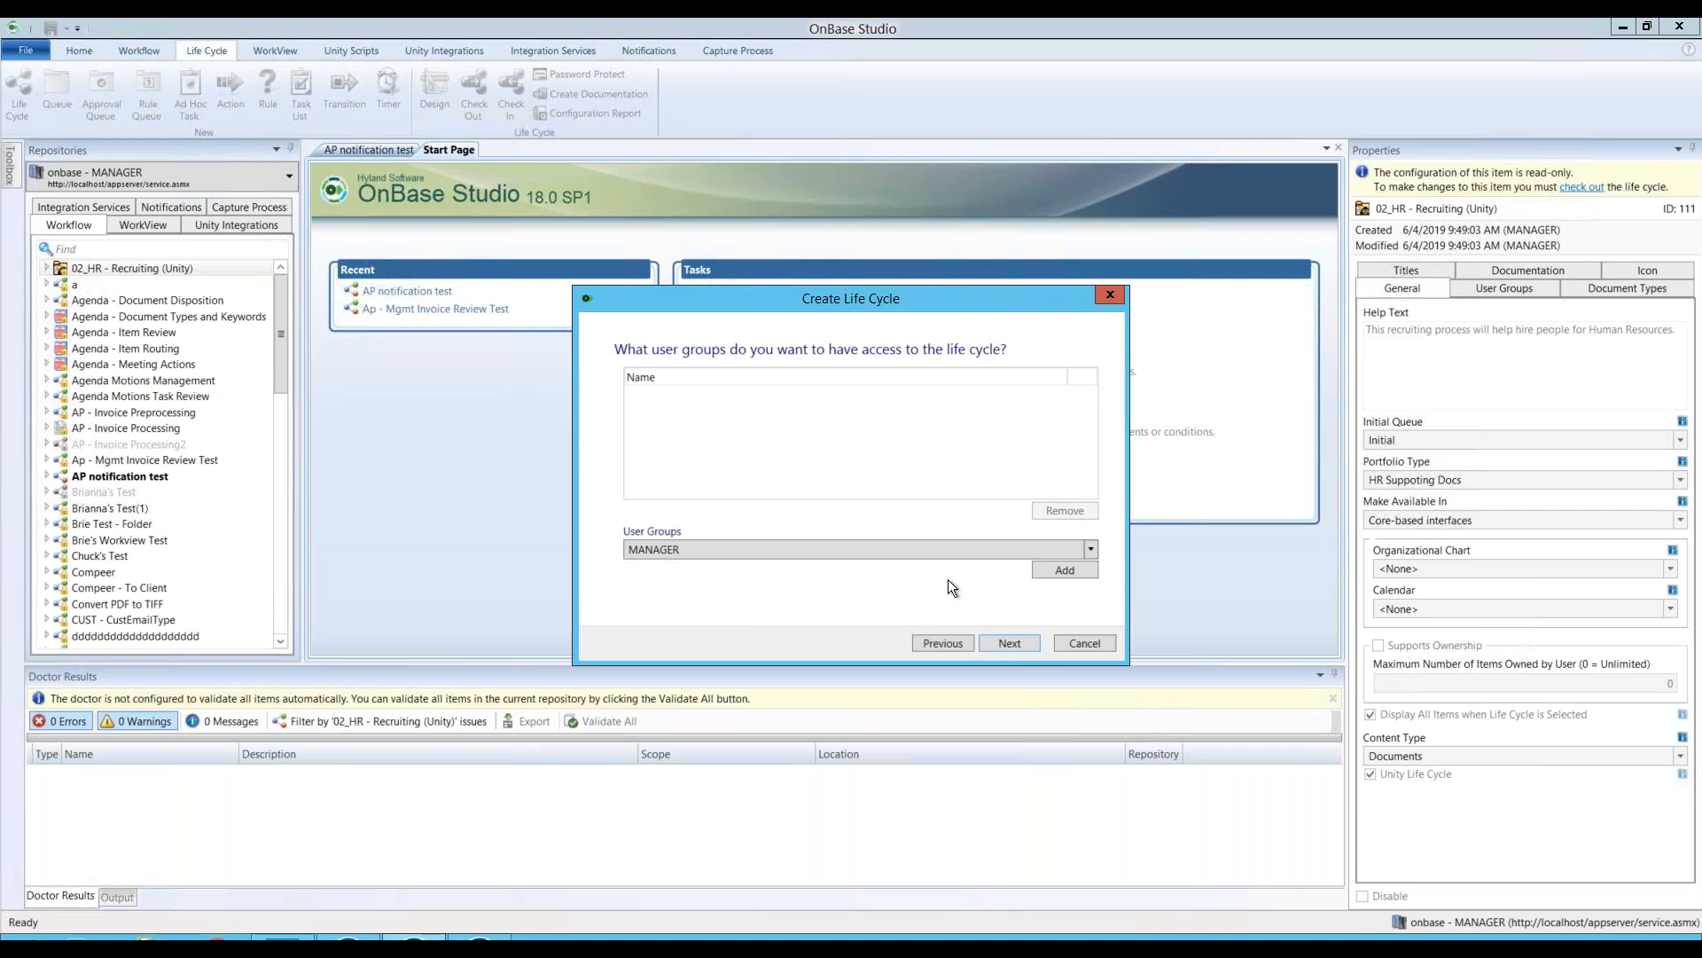
left_click(1064, 572)
left_click(1010, 642)
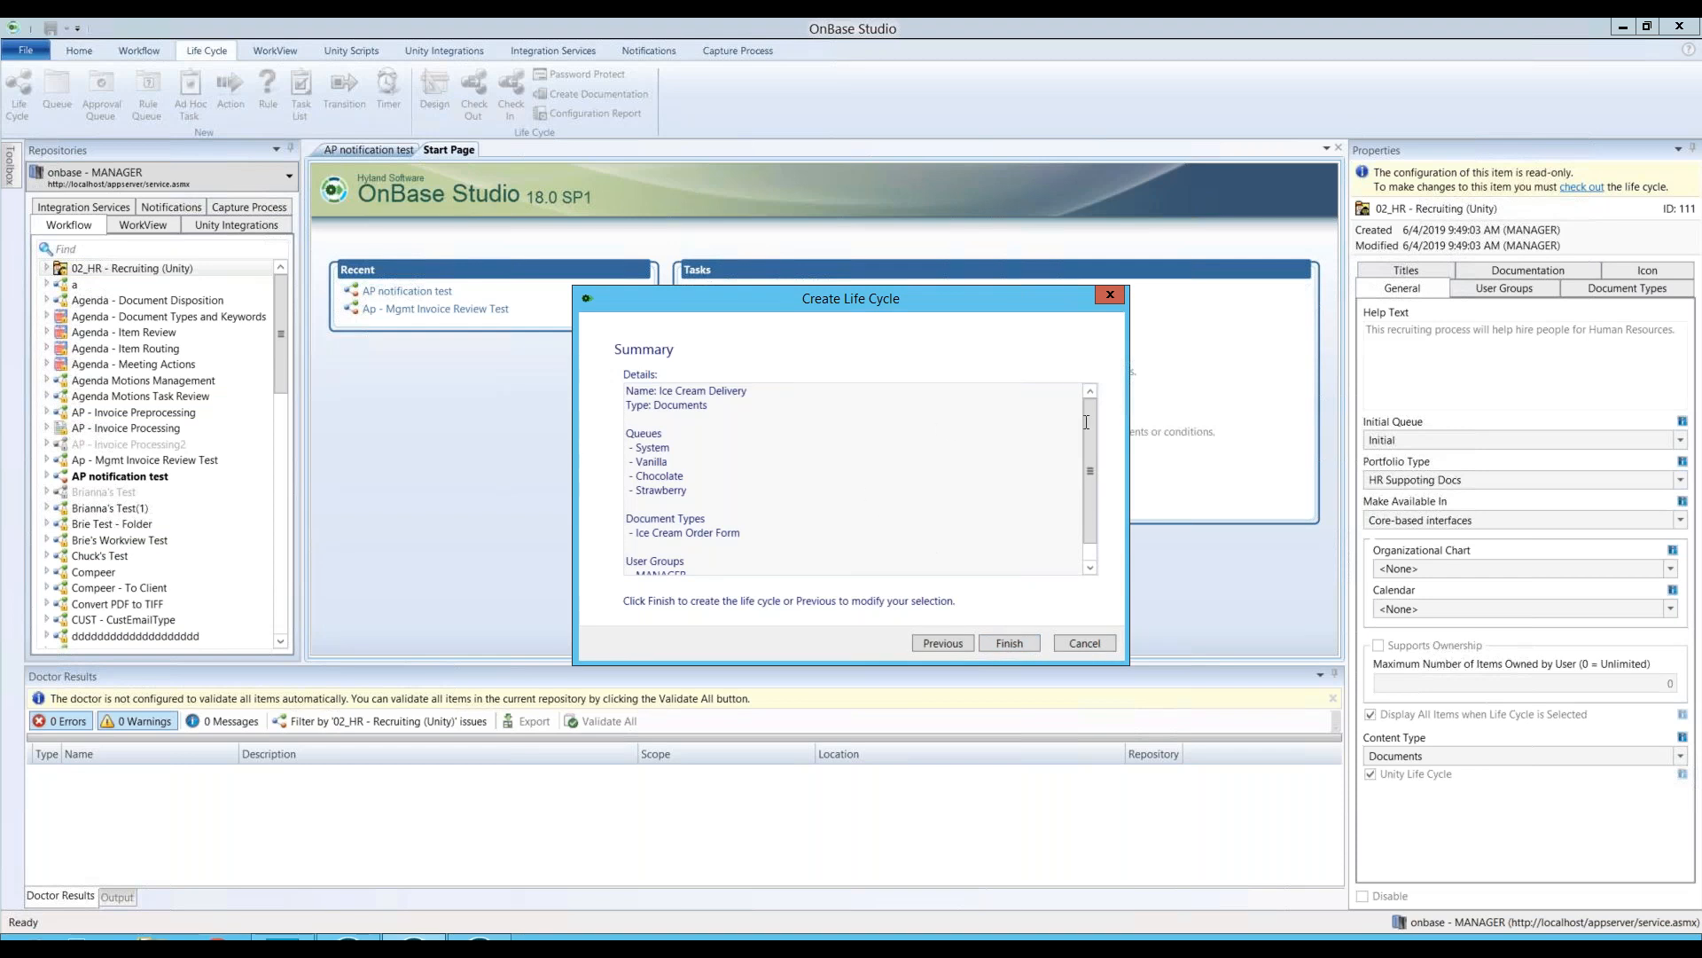
Step: Review the Summary details and finish creating the Ice Cream Delivery life cycle
left_click_drag(1089, 441, 1086, 400)
left_click_drag(1086, 449, 1011, 523)
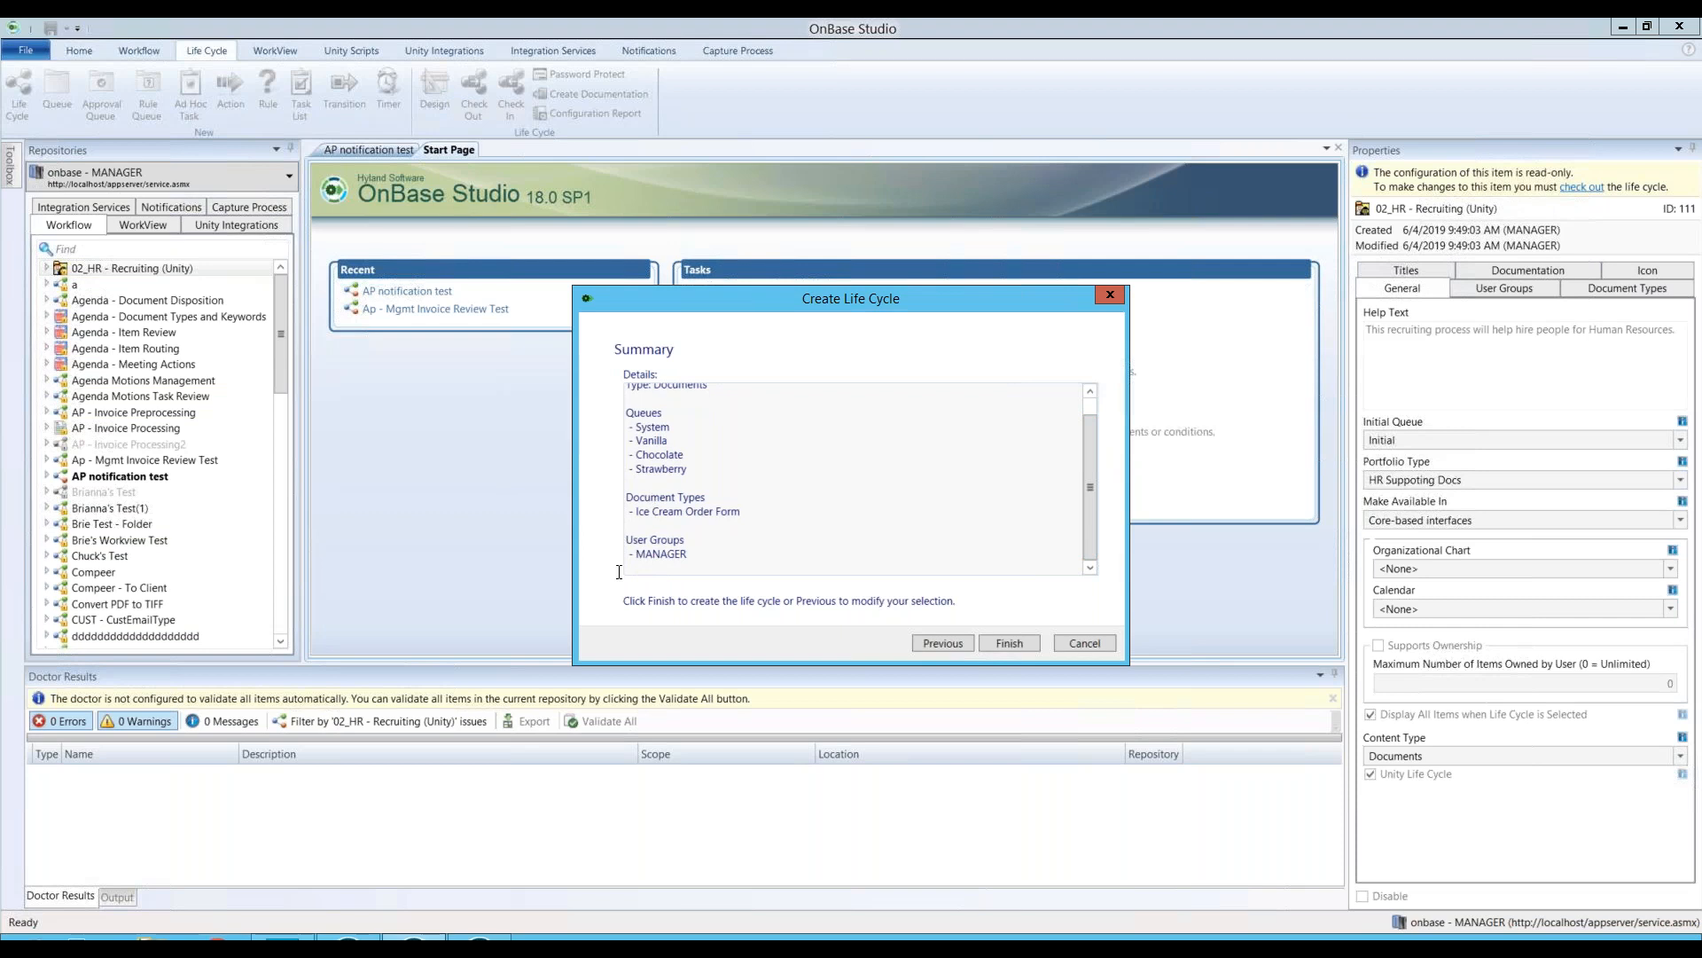
left_click(1007, 644)
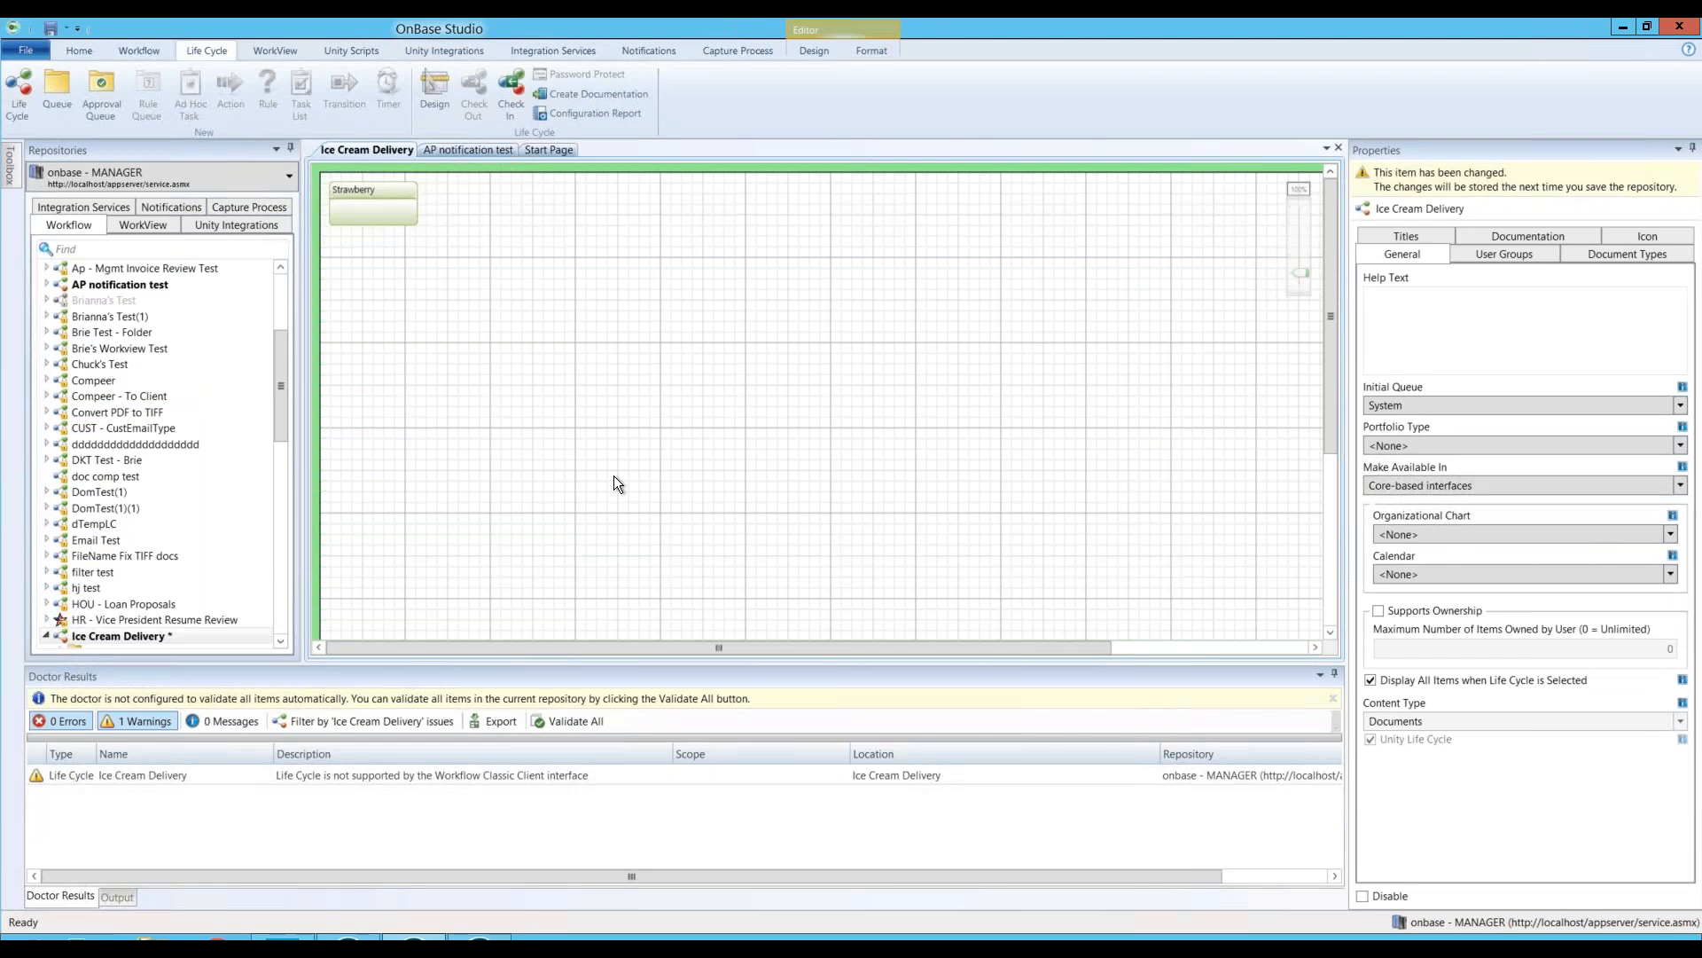
Step: Scroll the Repositories tree to Ice Cream Delivery and open its context menu
scroll(167, 465, "down", 2)
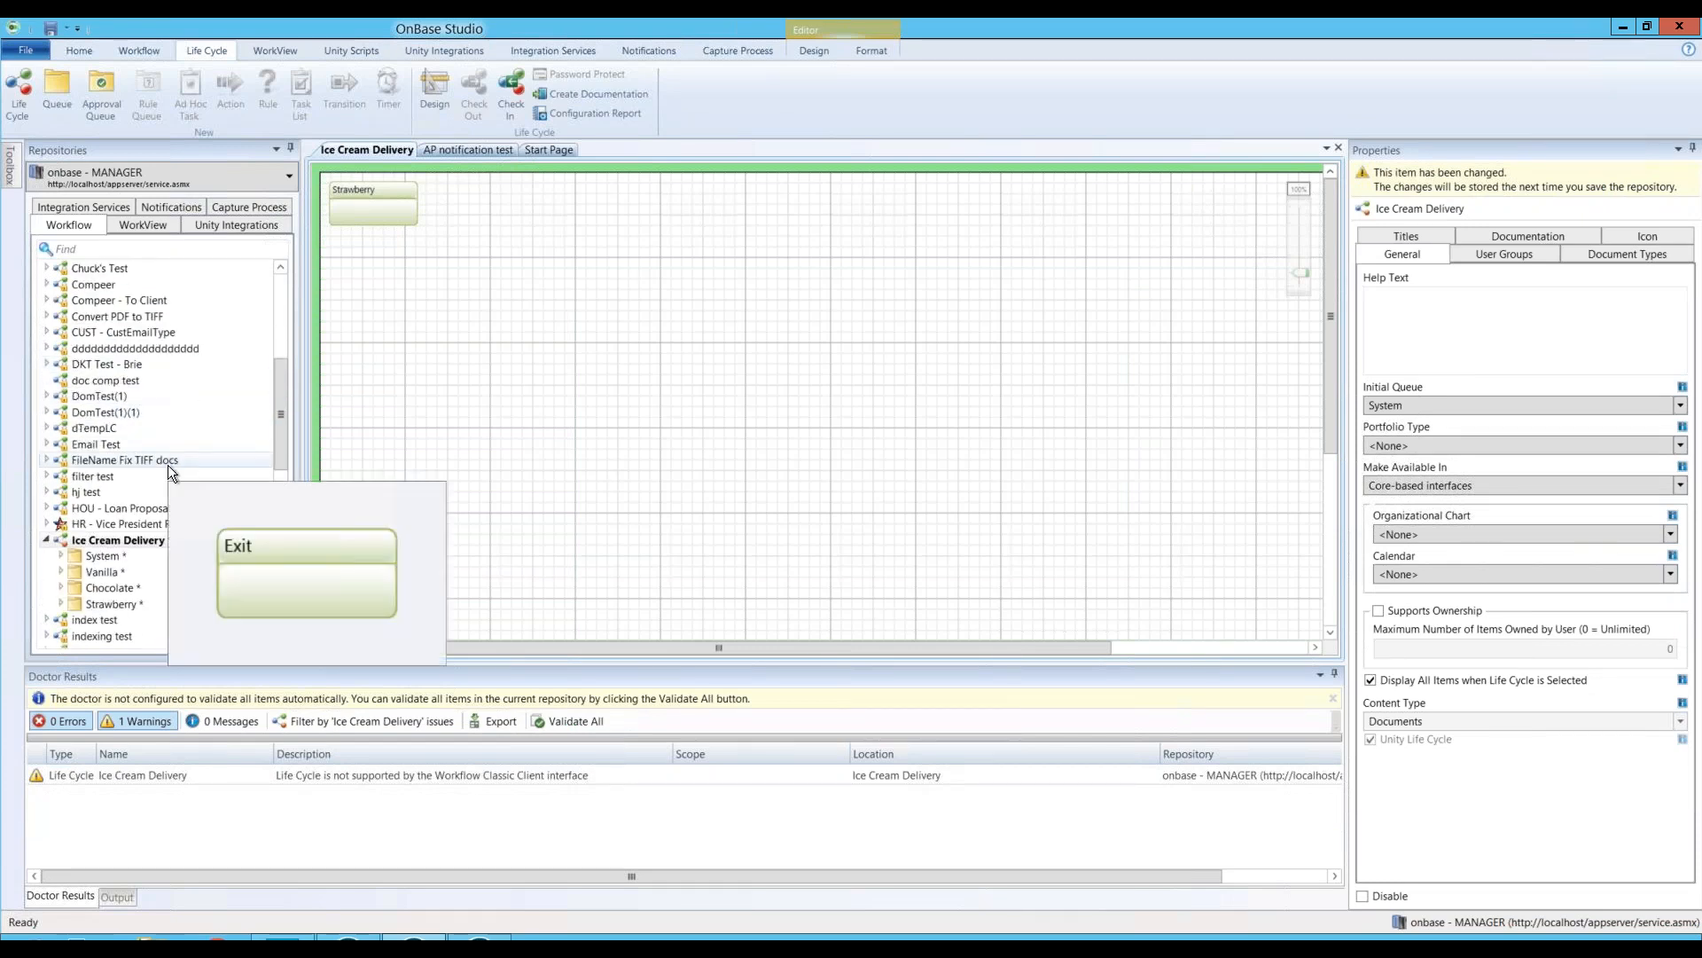
scroll(167, 464, "down", 1)
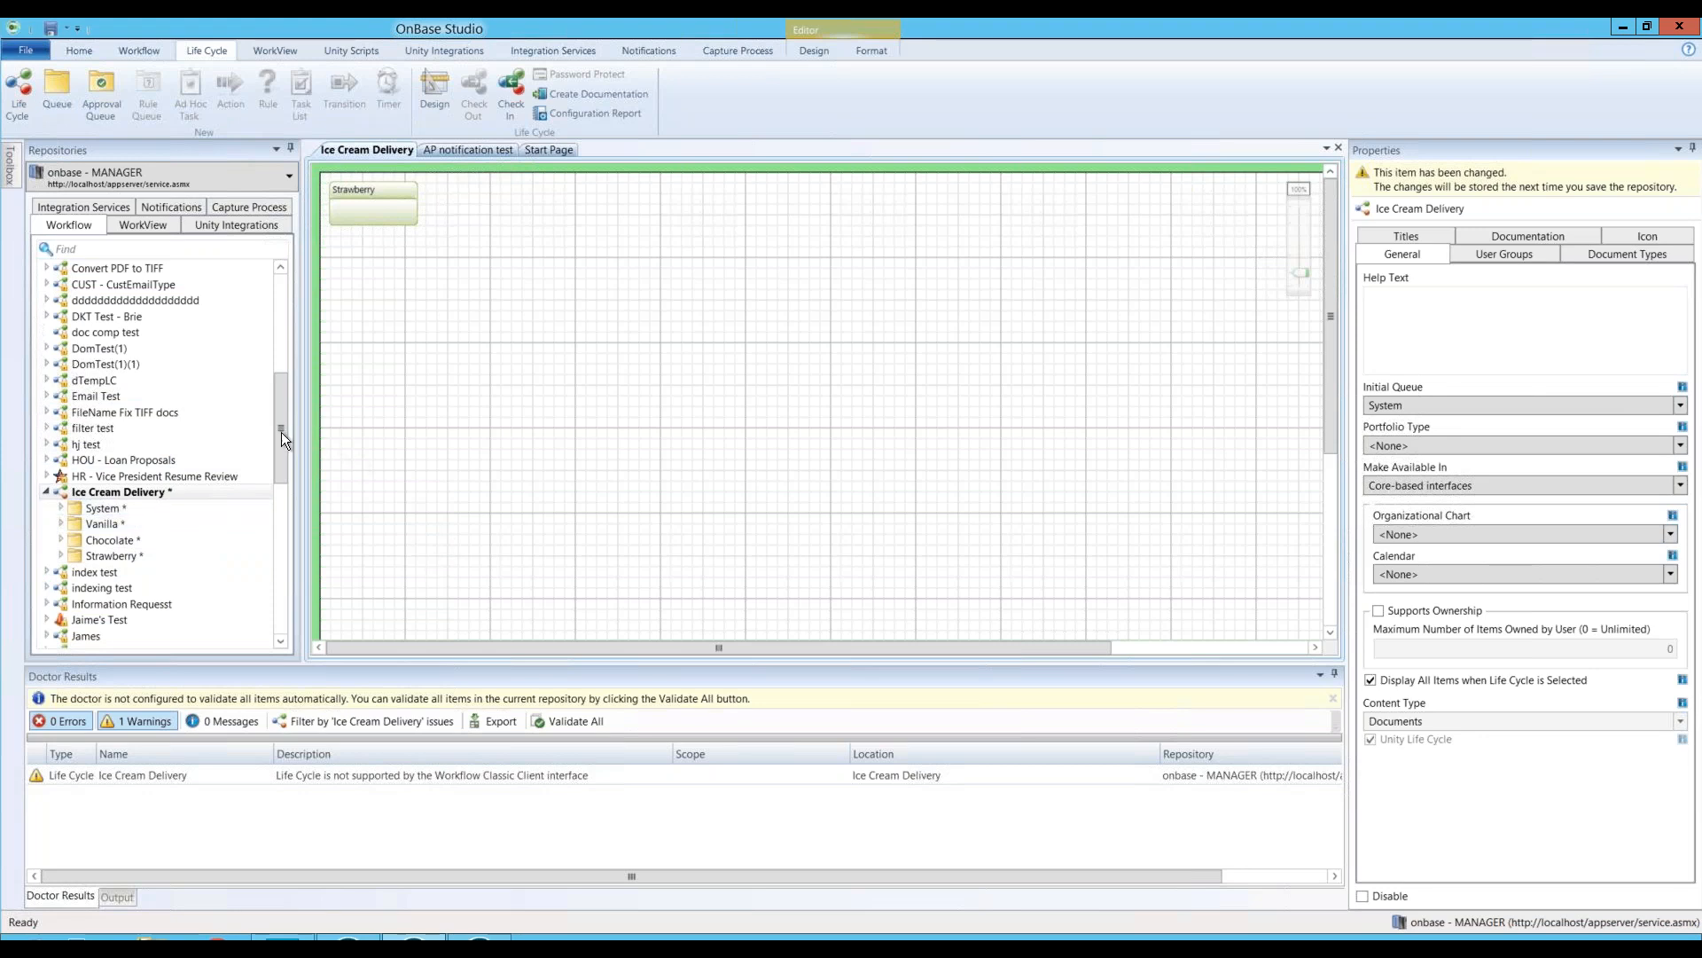
scroll(143, 462, "down", 1)
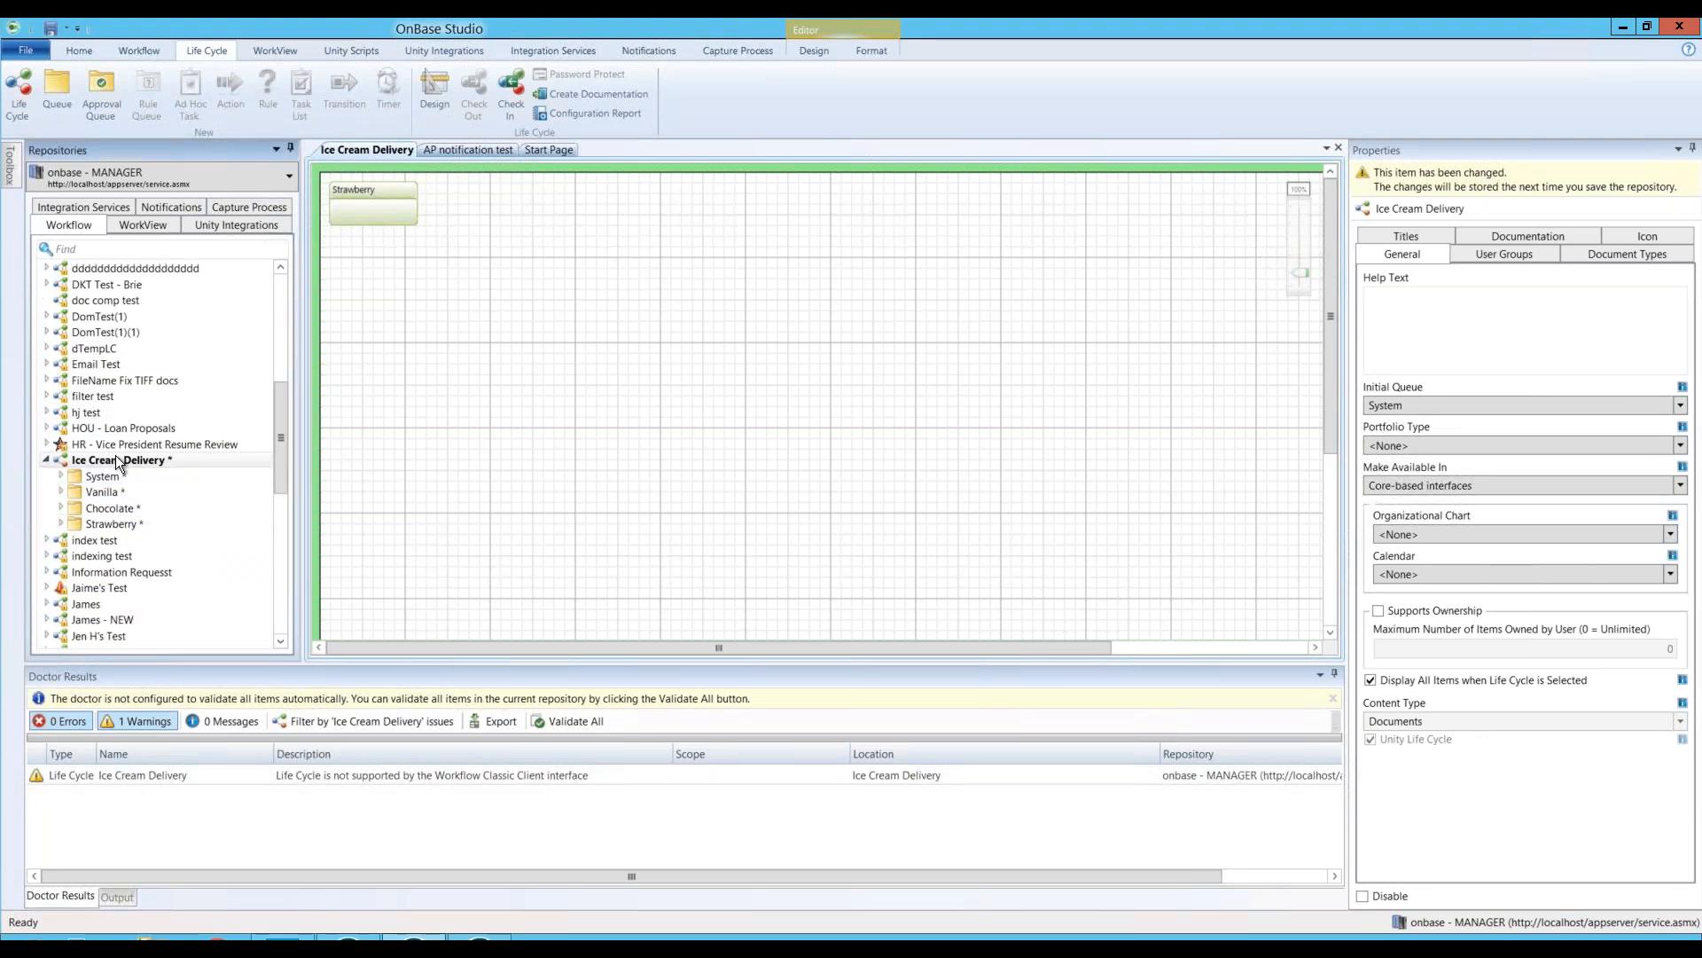
right_click(115, 458)
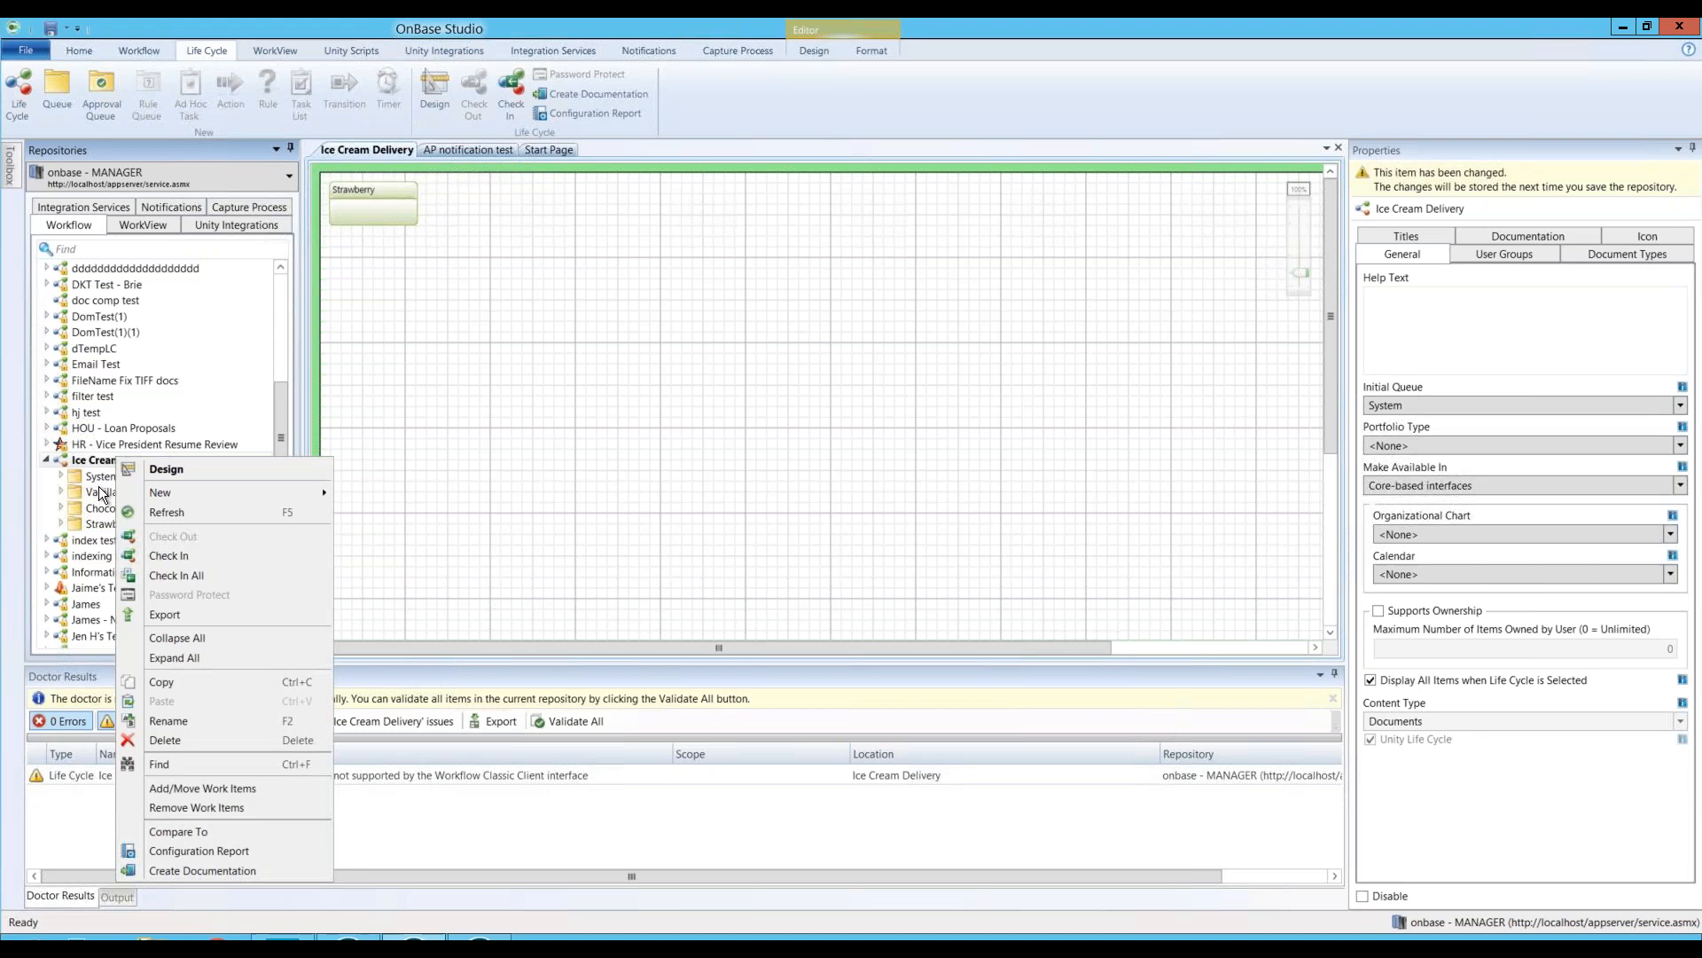
Step: Create a queue named Processing, then select the Ice Cream Delivery life cycle in the tree
mouse_move(176, 499)
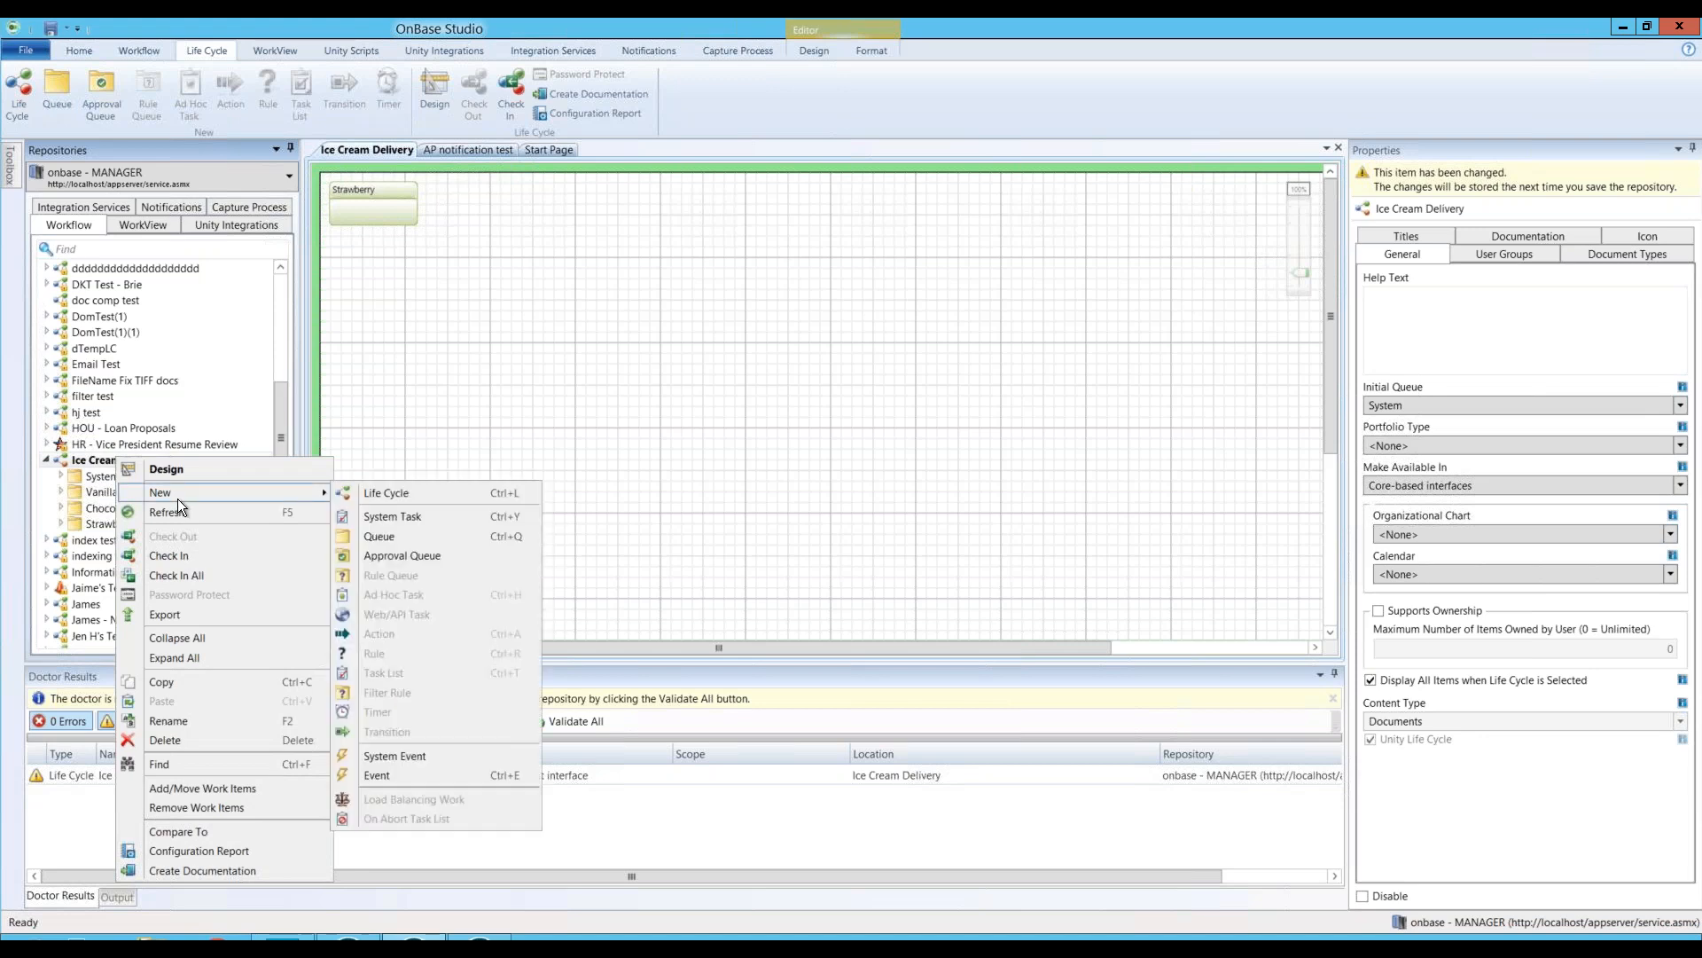
left_click(381, 537)
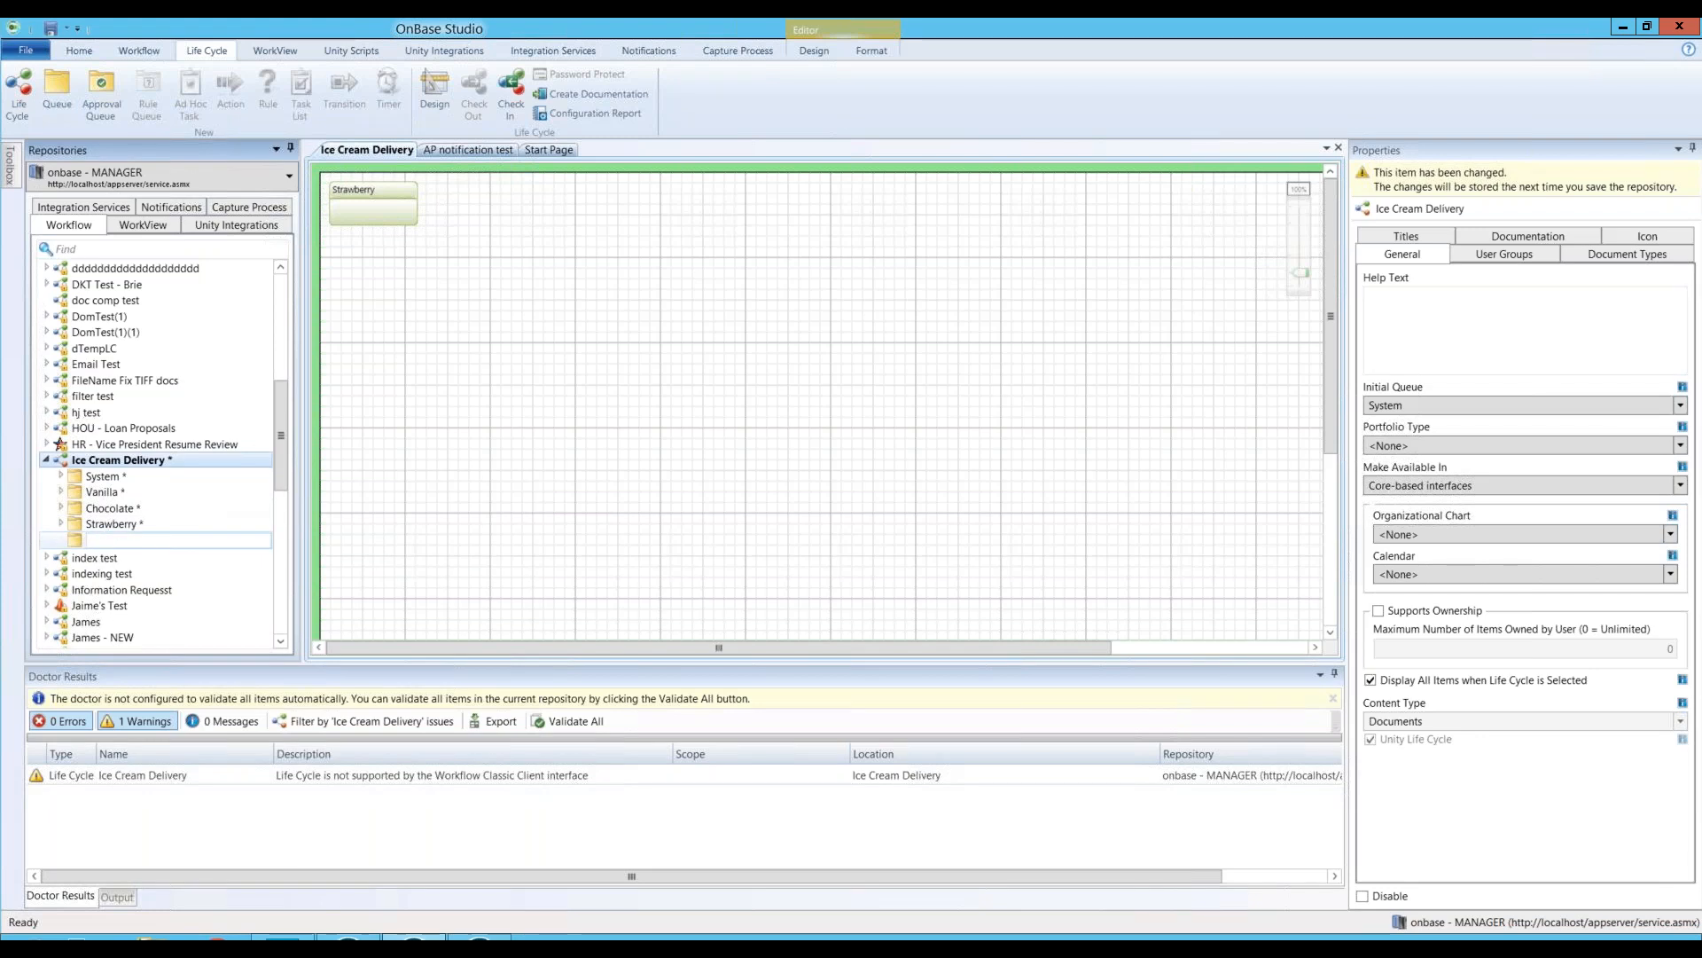
type("Processing")
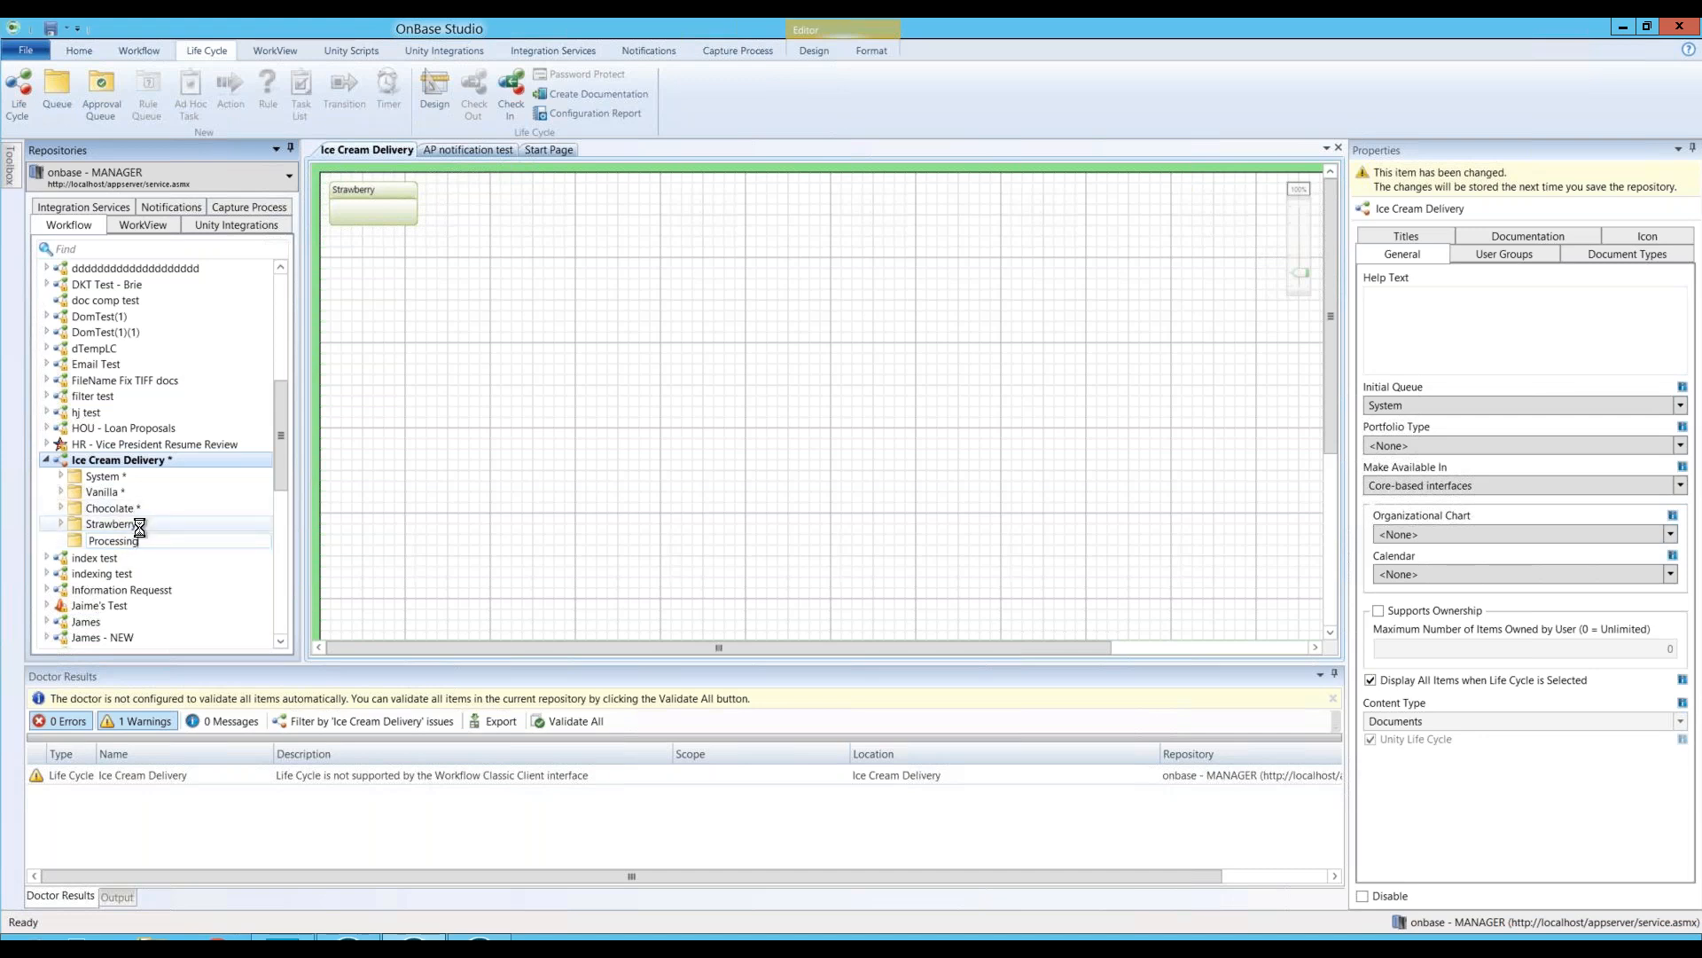
key("Return")
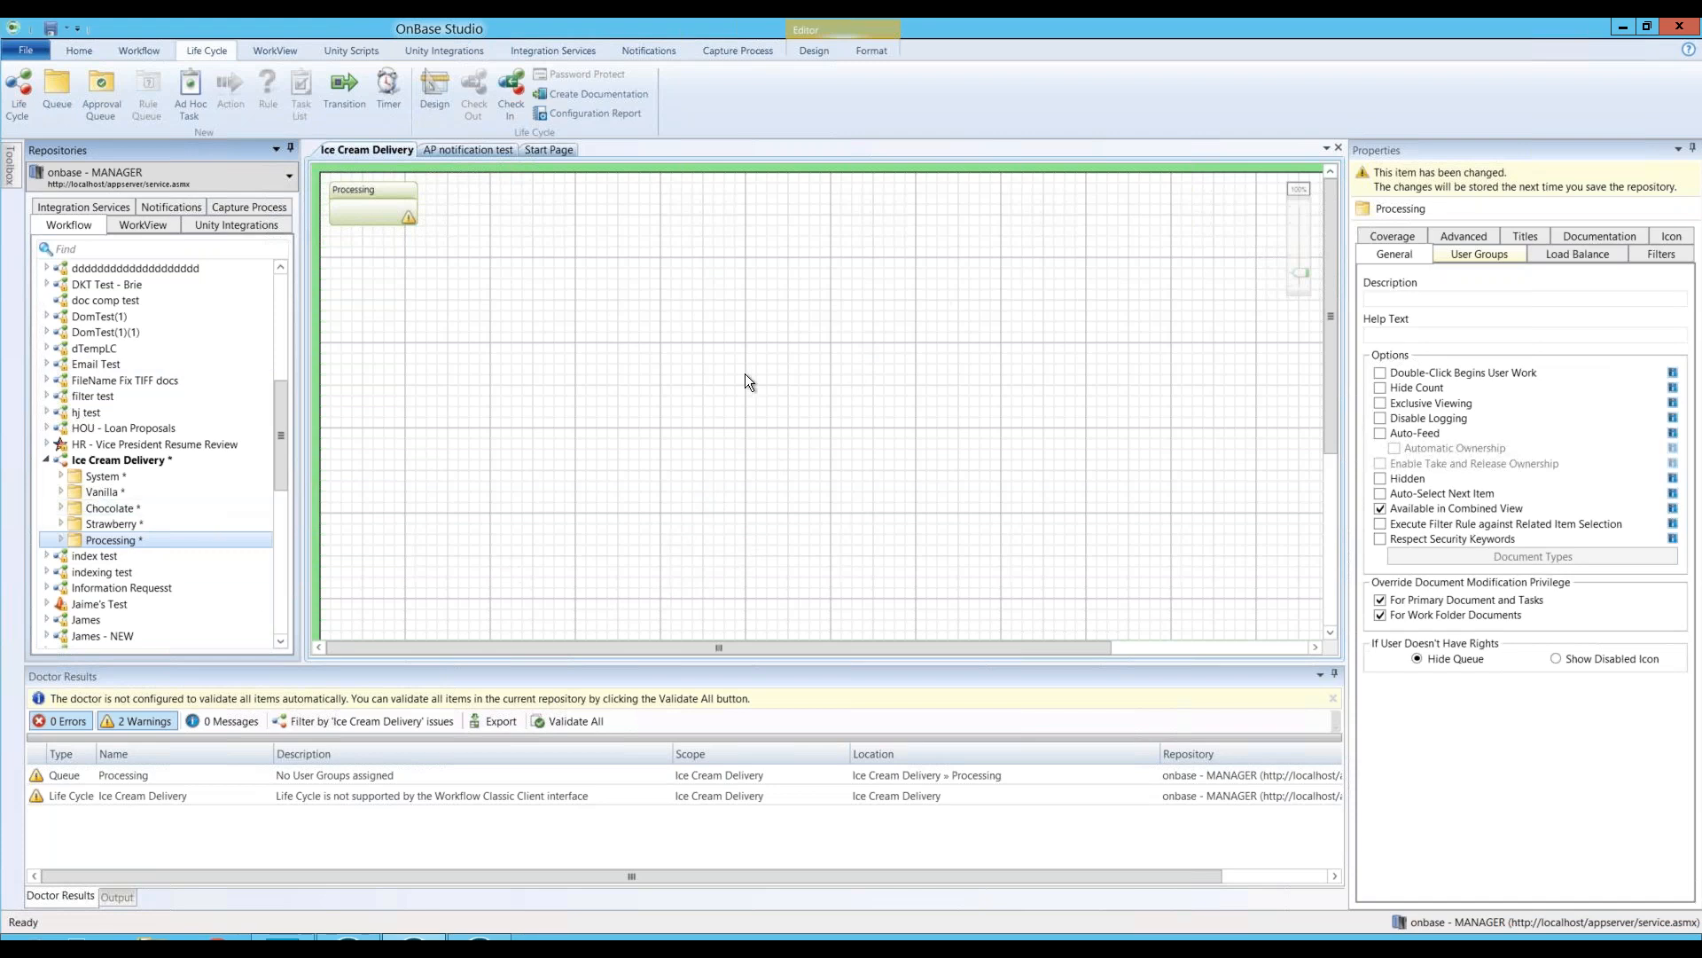
left_click(98, 457)
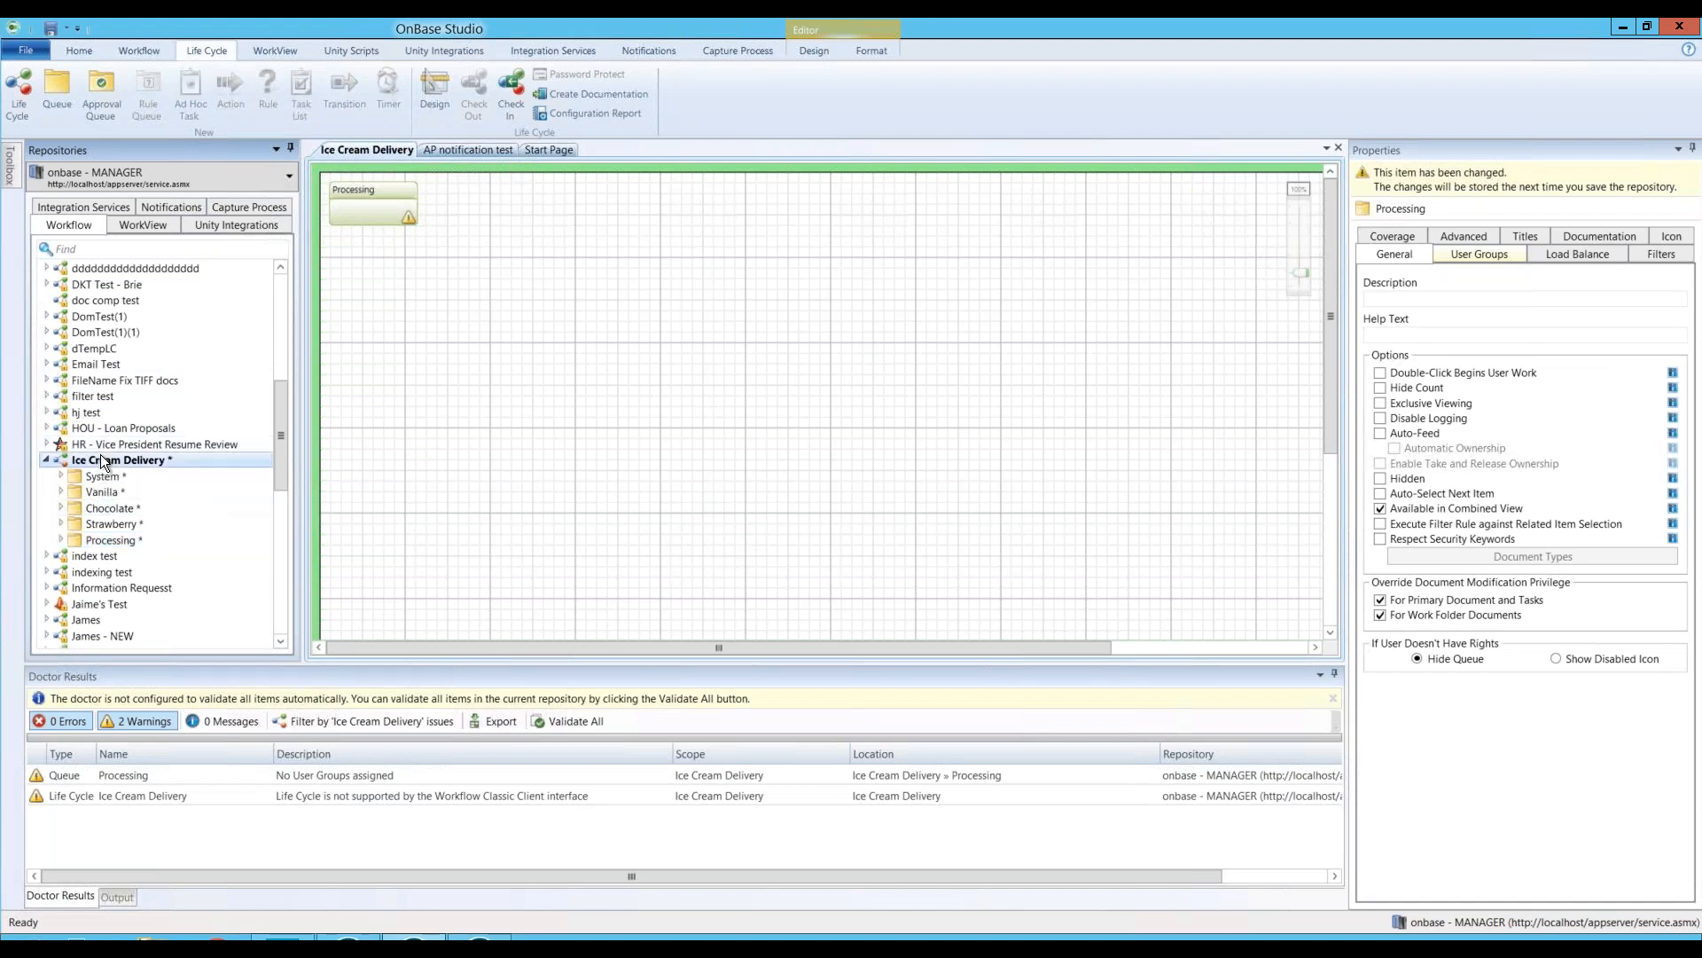
right_click(100, 458)
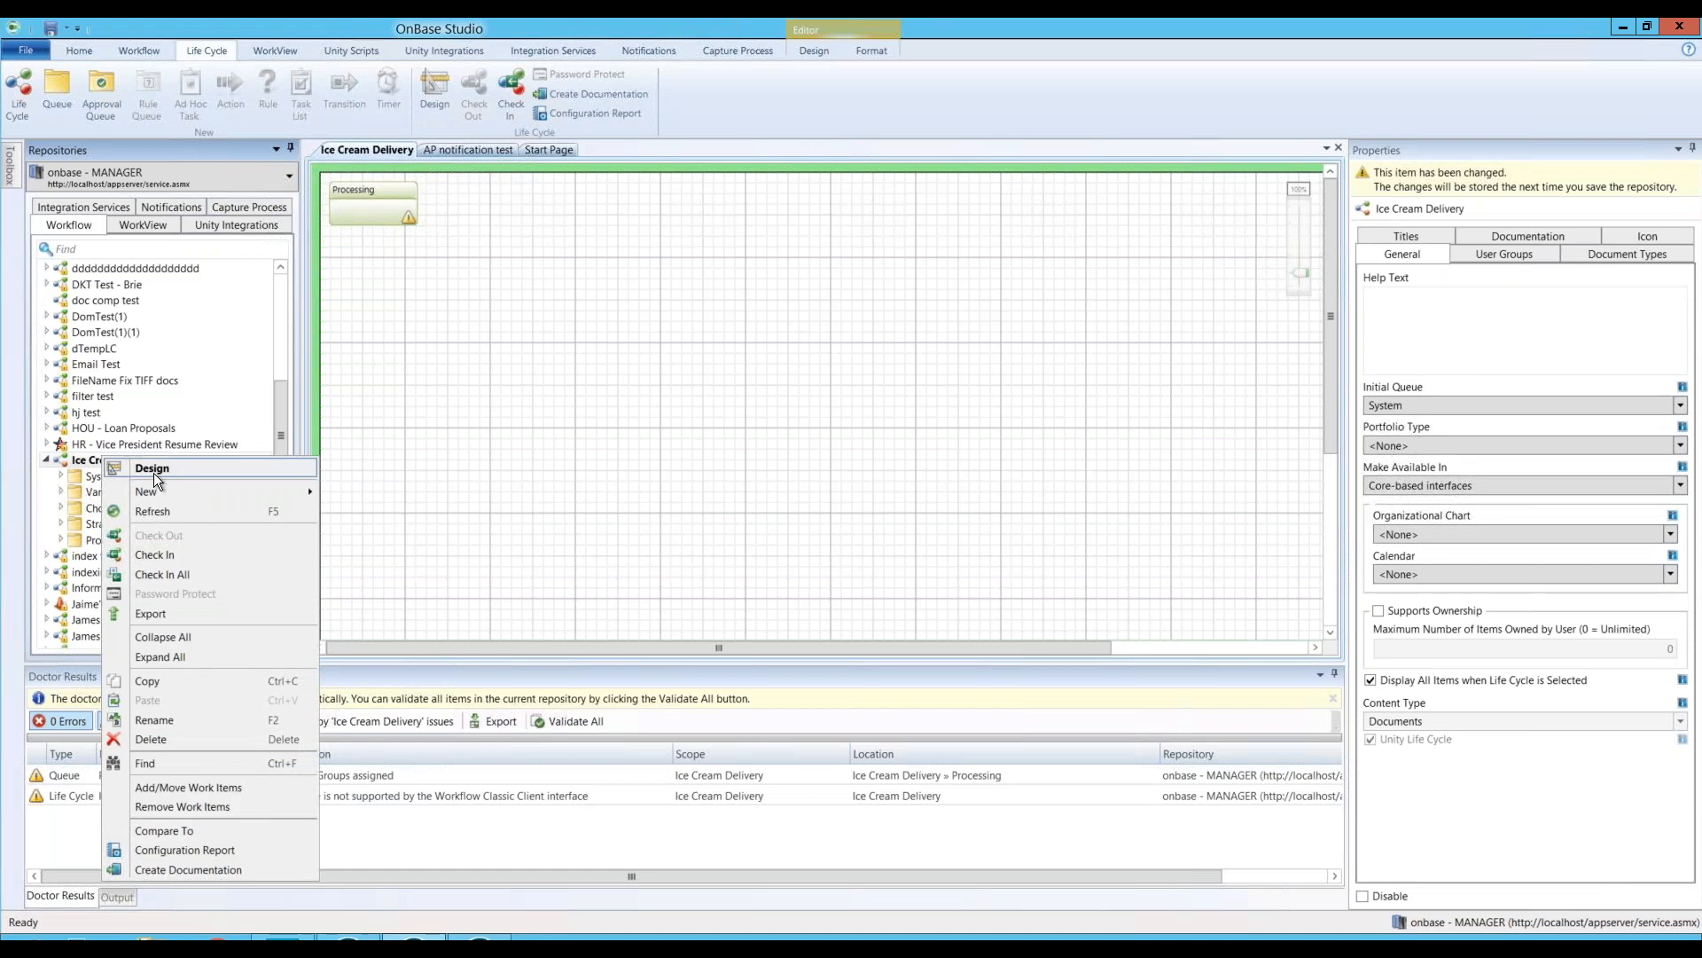
left_click(414, 407)
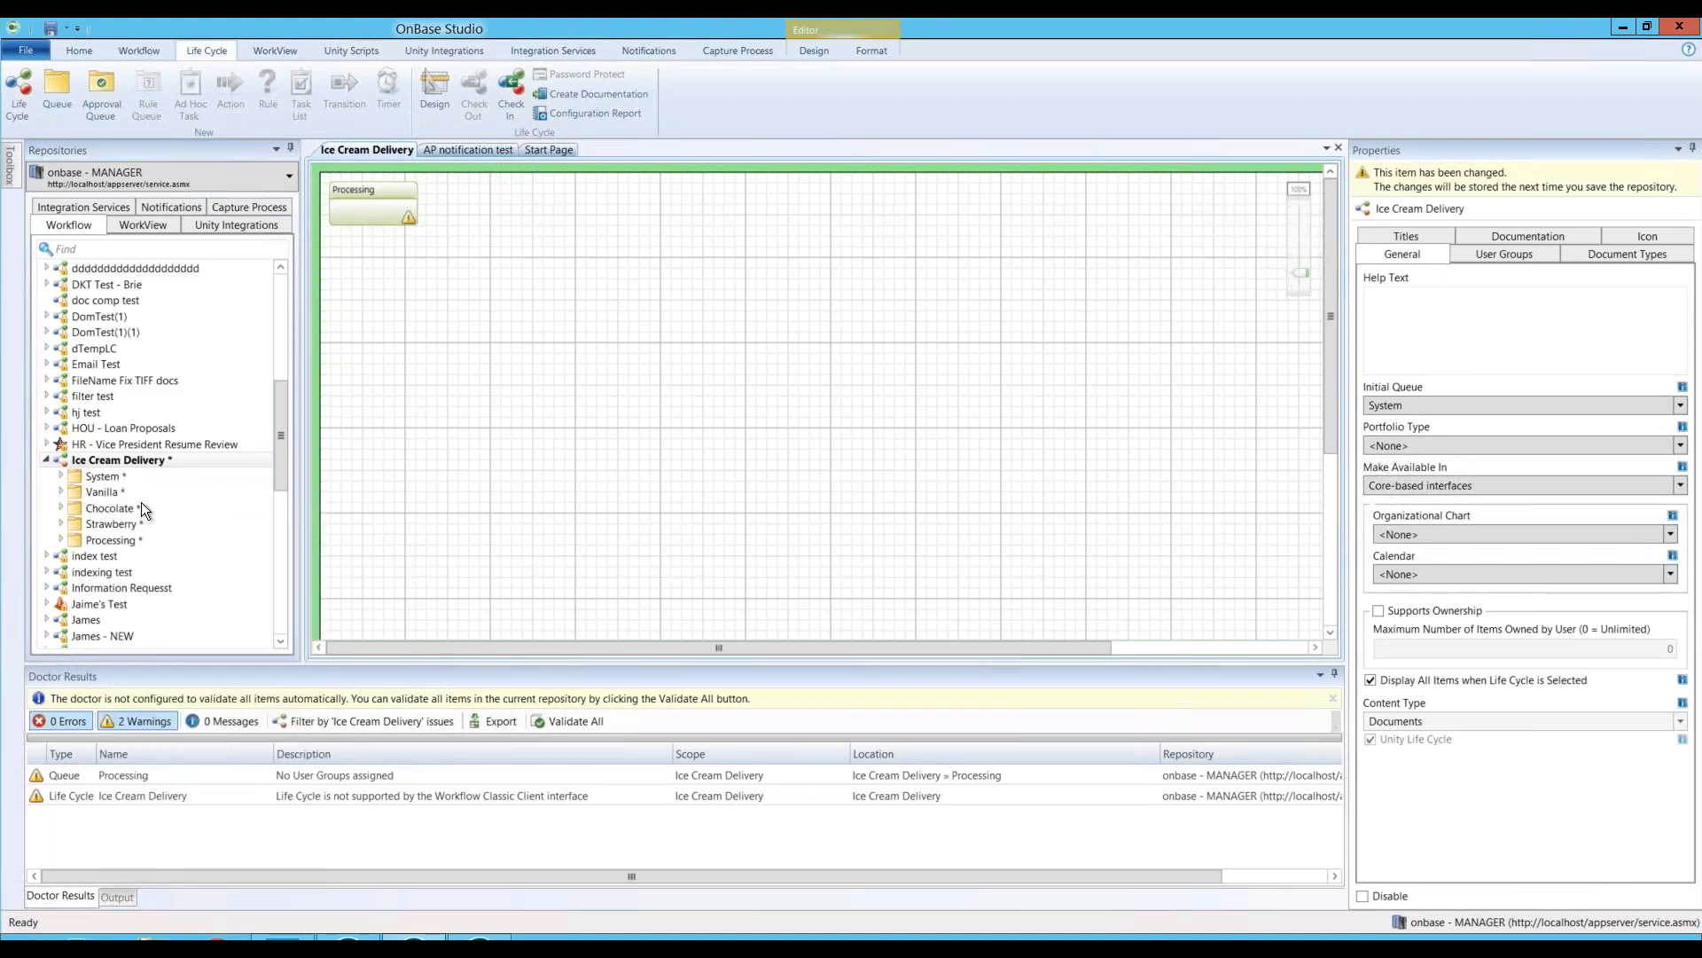
left_click(375, 223)
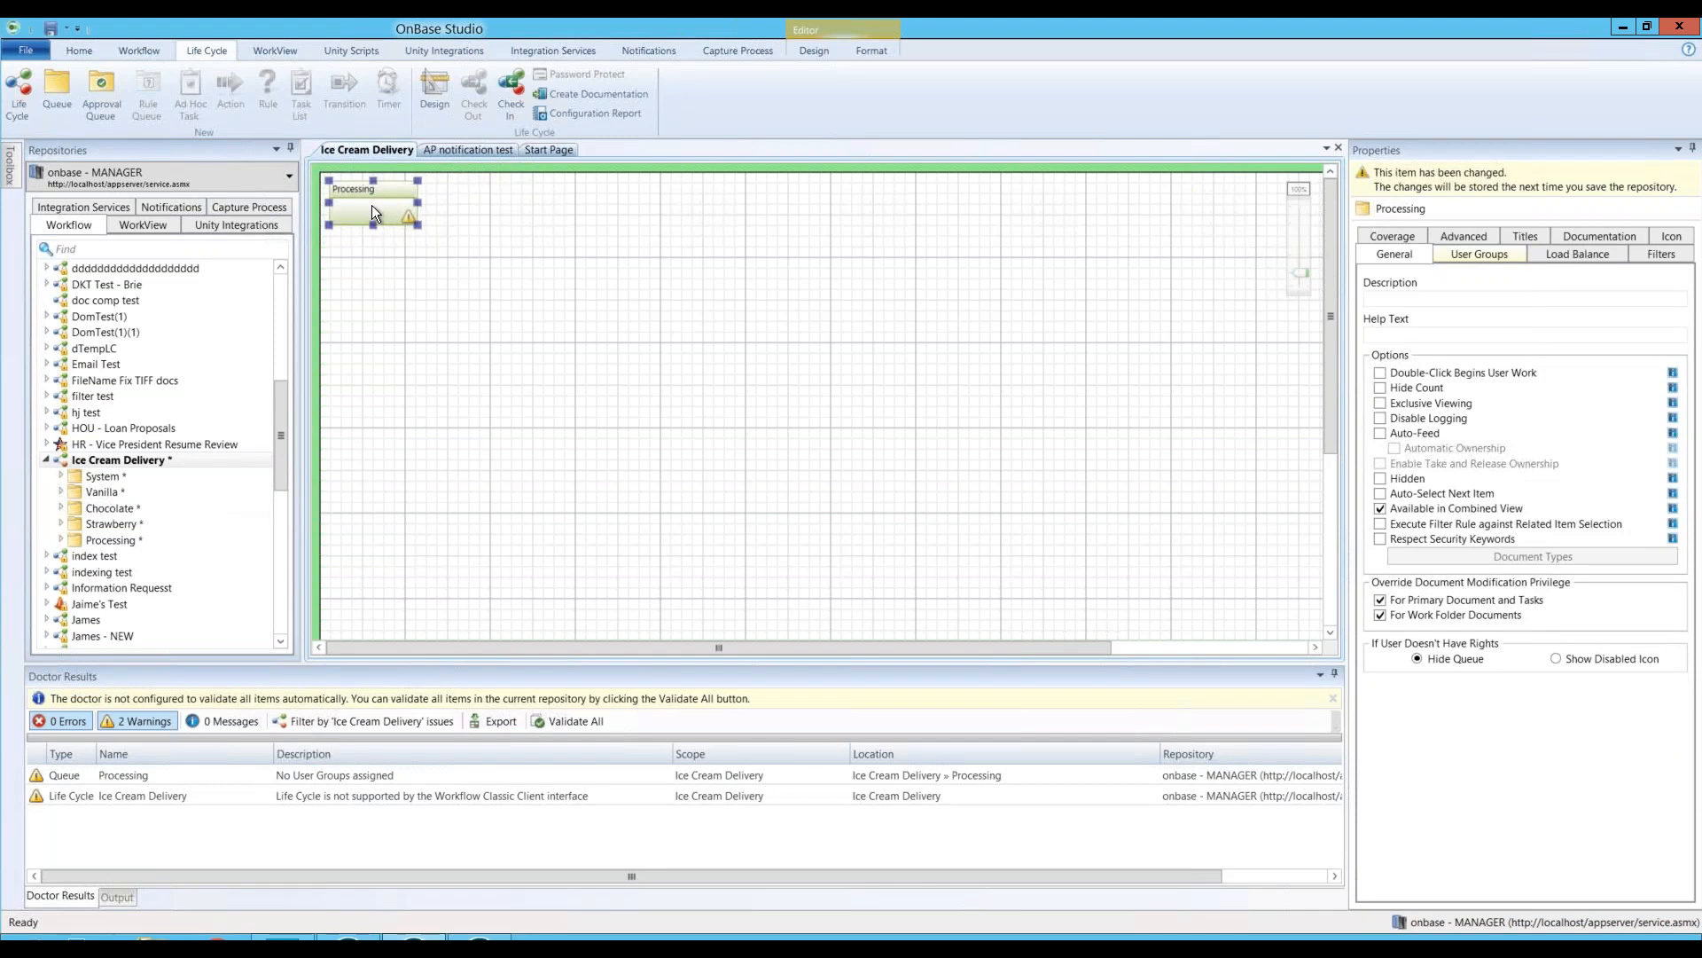
left_click_drag(381, 204, 737, 272)
left_click_drag(369, 207, 387, 385)
left_click_drag(377, 207, 391, 286)
left_click_drag(392, 194, 603, 220)
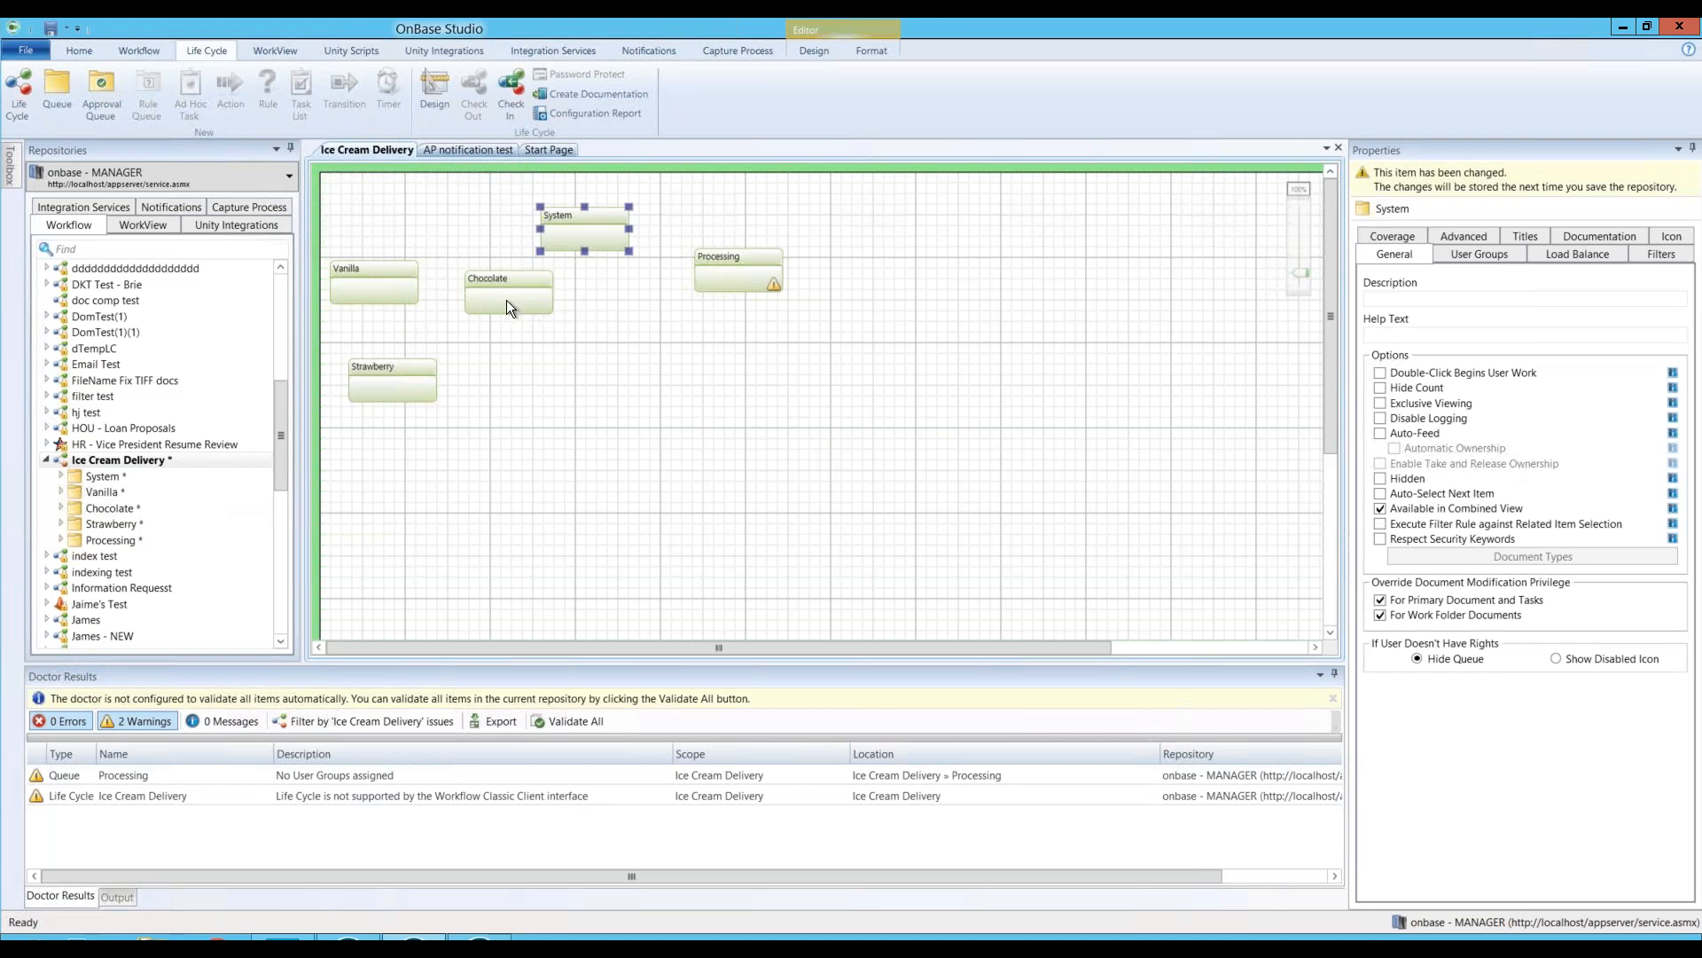
left_click_drag(729, 265, 581, 503)
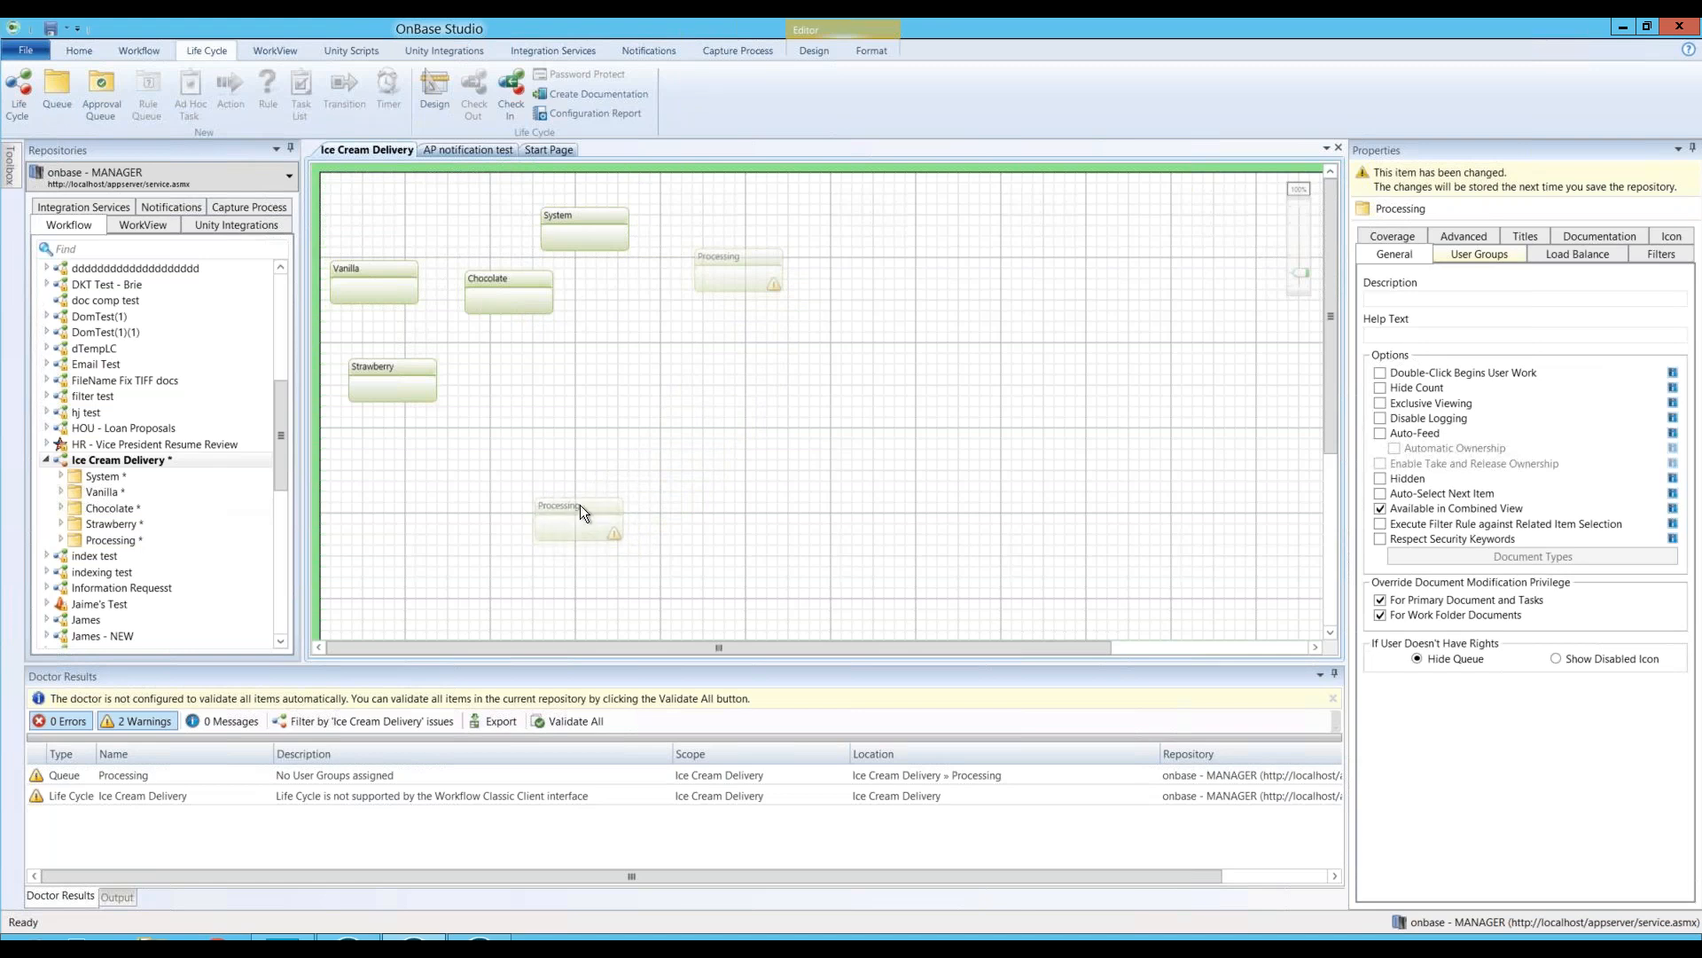
left_click_drag(479, 302, 567, 356)
left_click_drag(404, 369, 487, 340)
left_click_drag(364, 285, 393, 346)
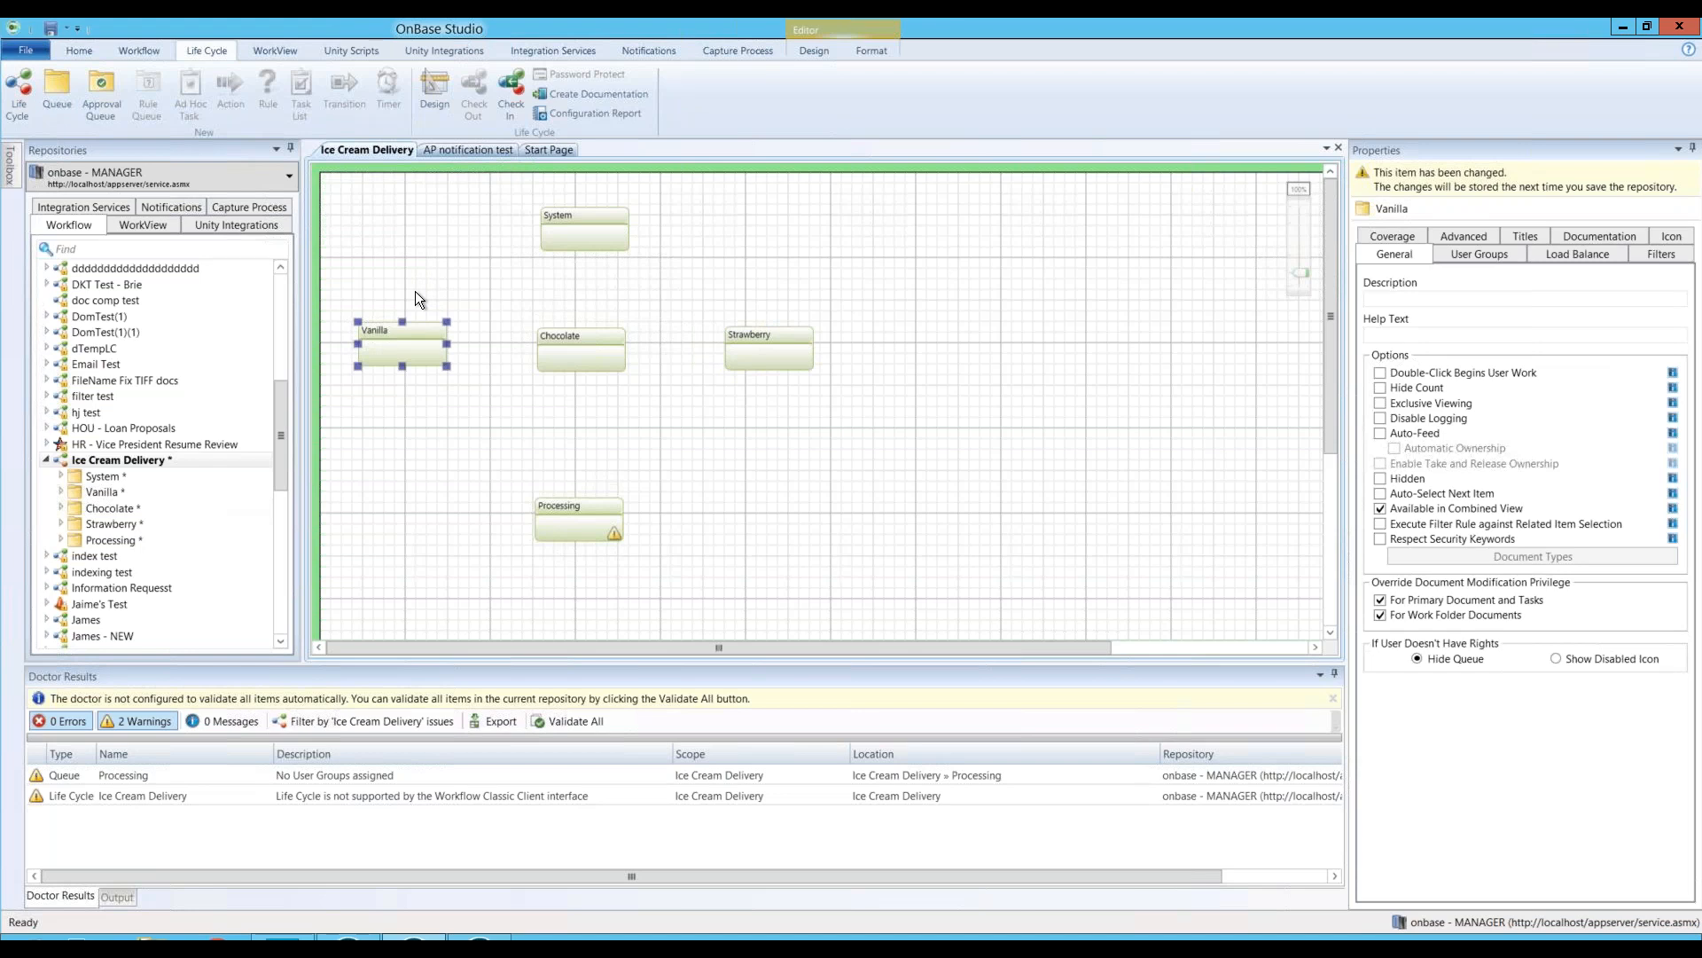
left_click(438, 277)
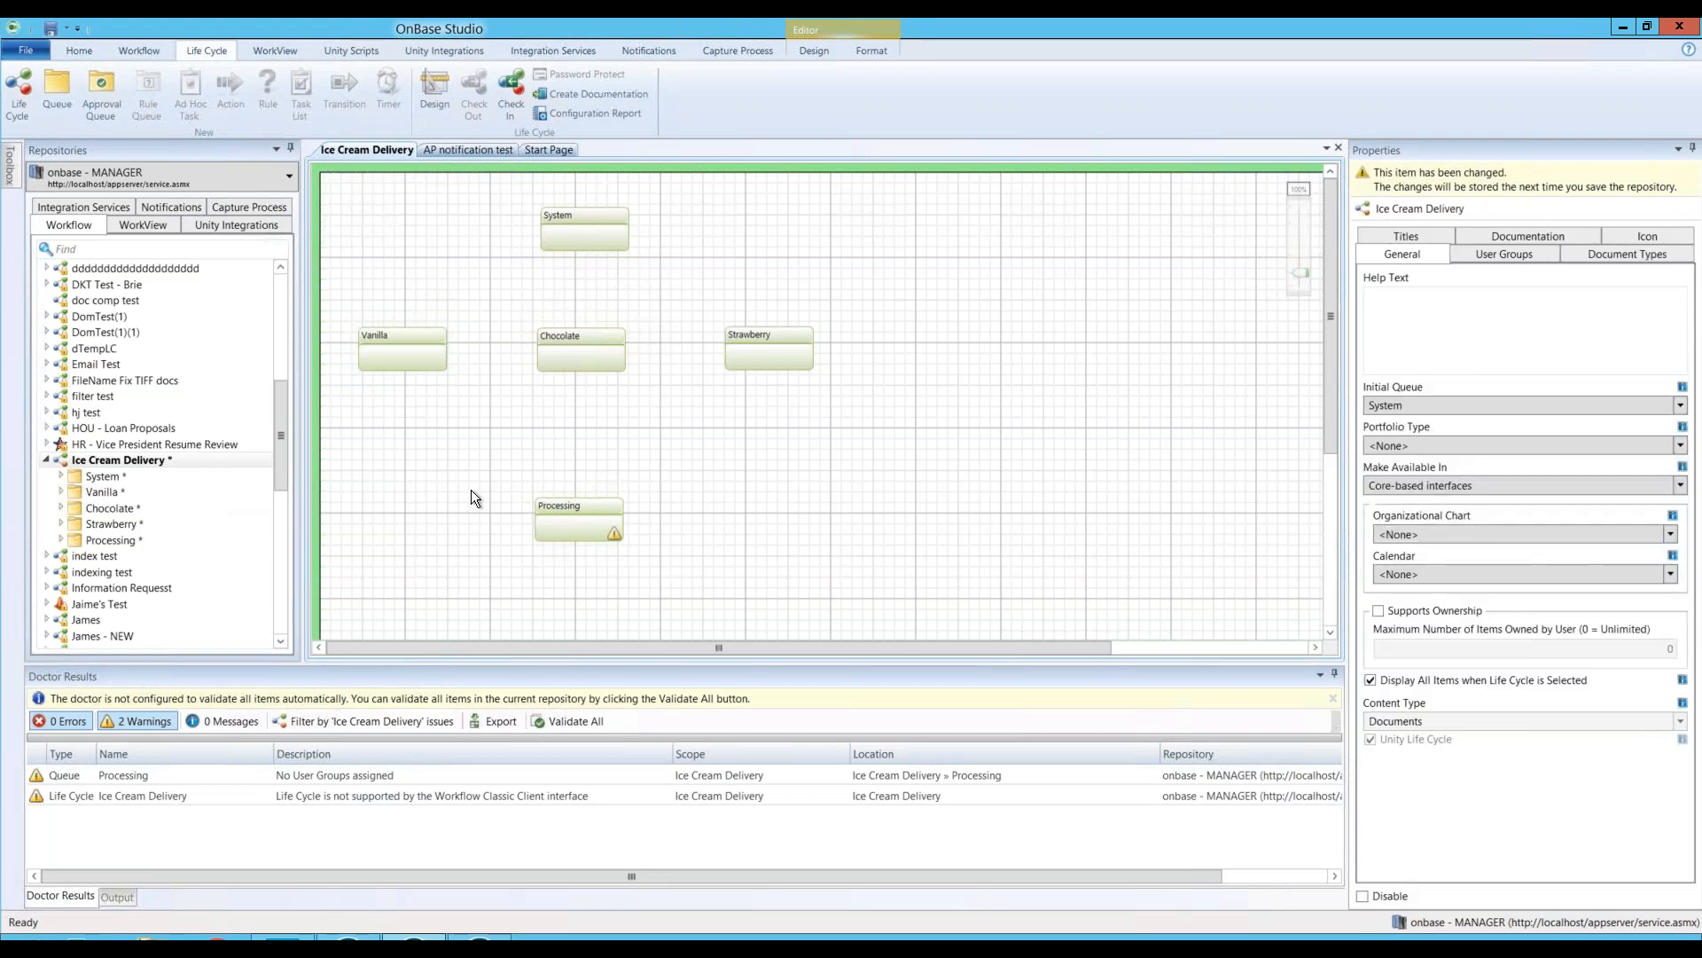
left_click(545, 241)
left_click(406, 271)
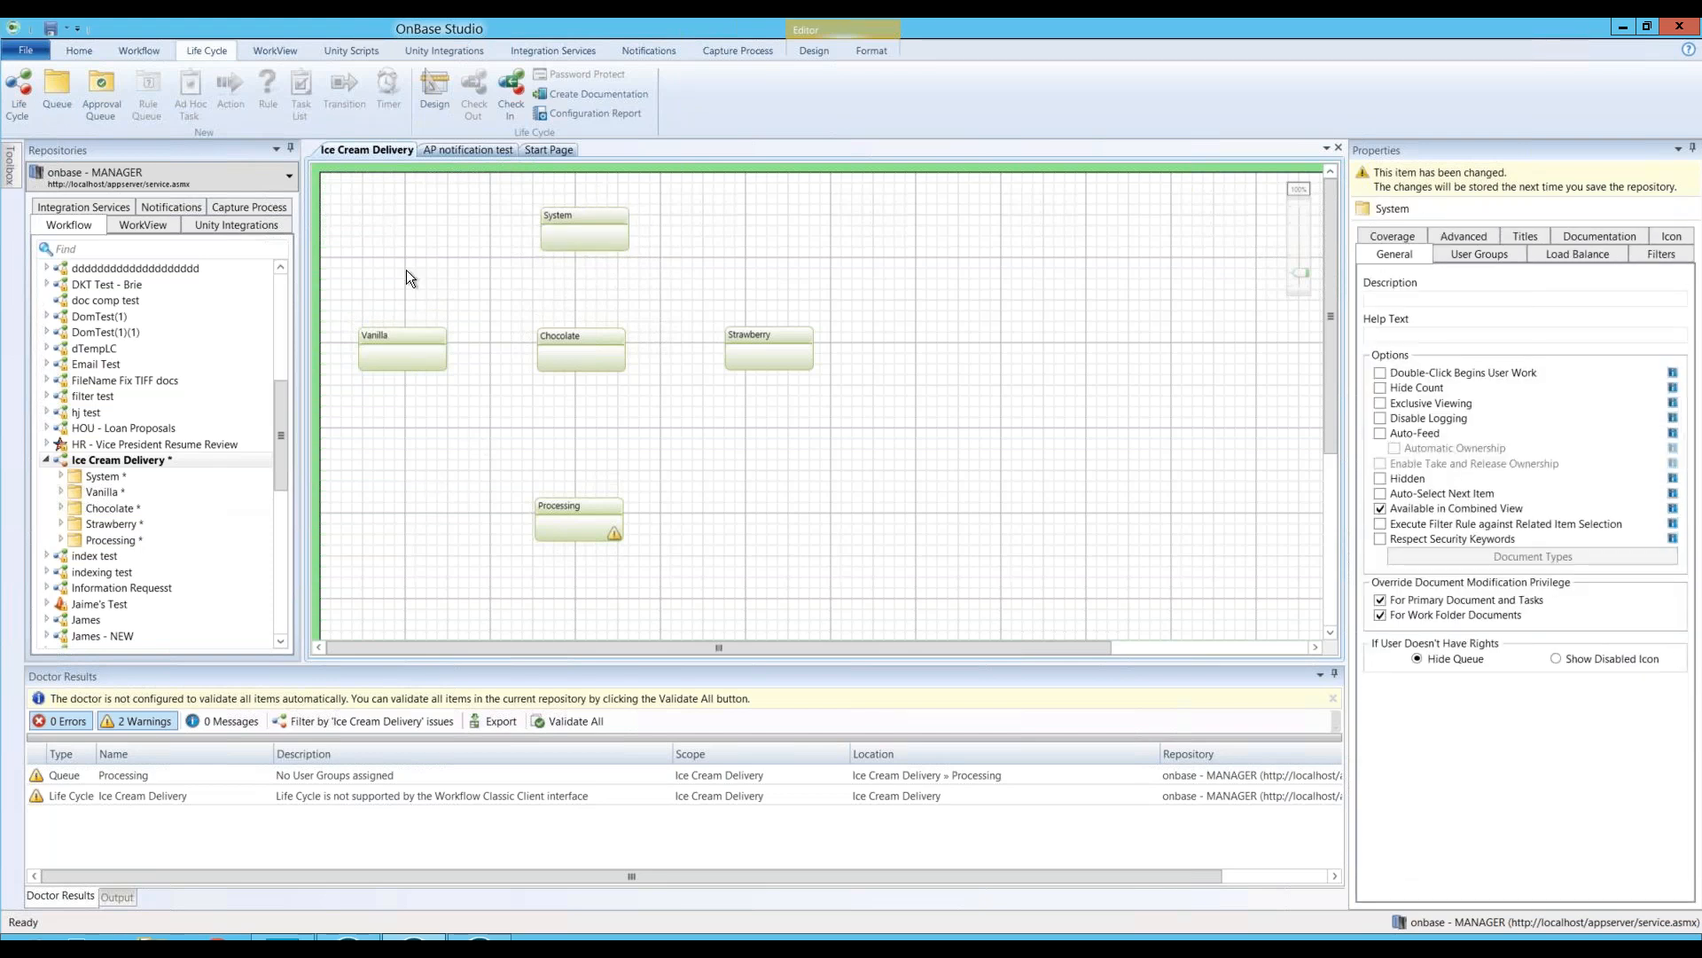
Step: Draw a transition from the System queue to Vanilla
left_click(813, 53)
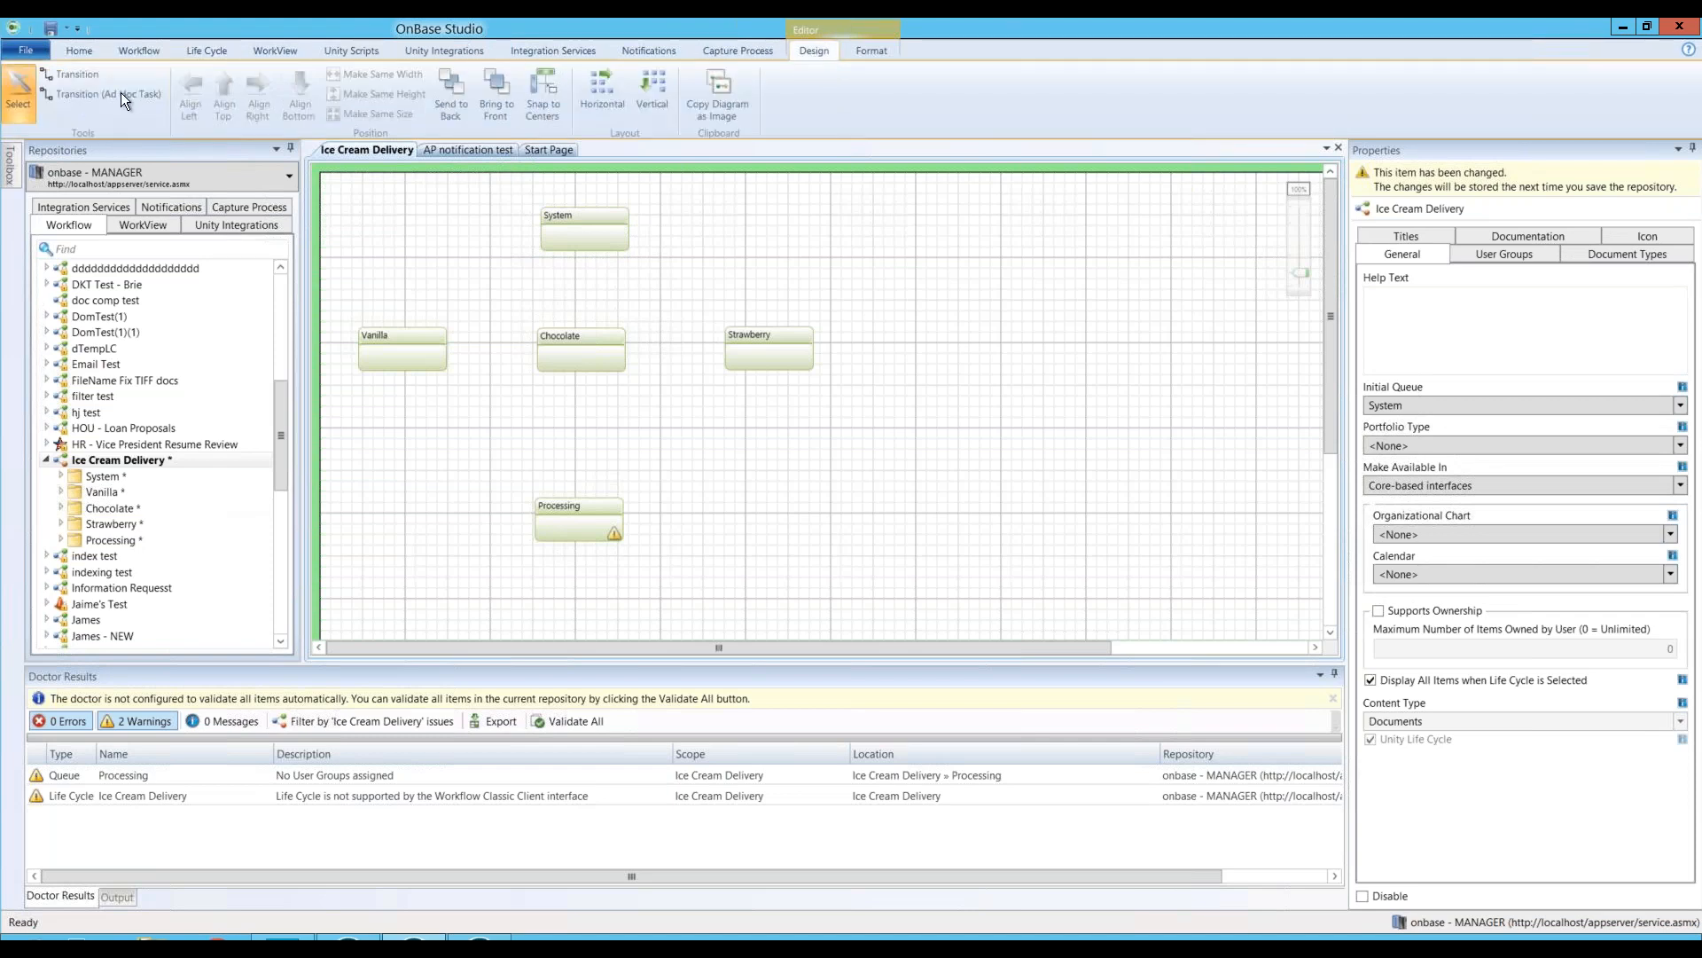
left_click(86, 73)
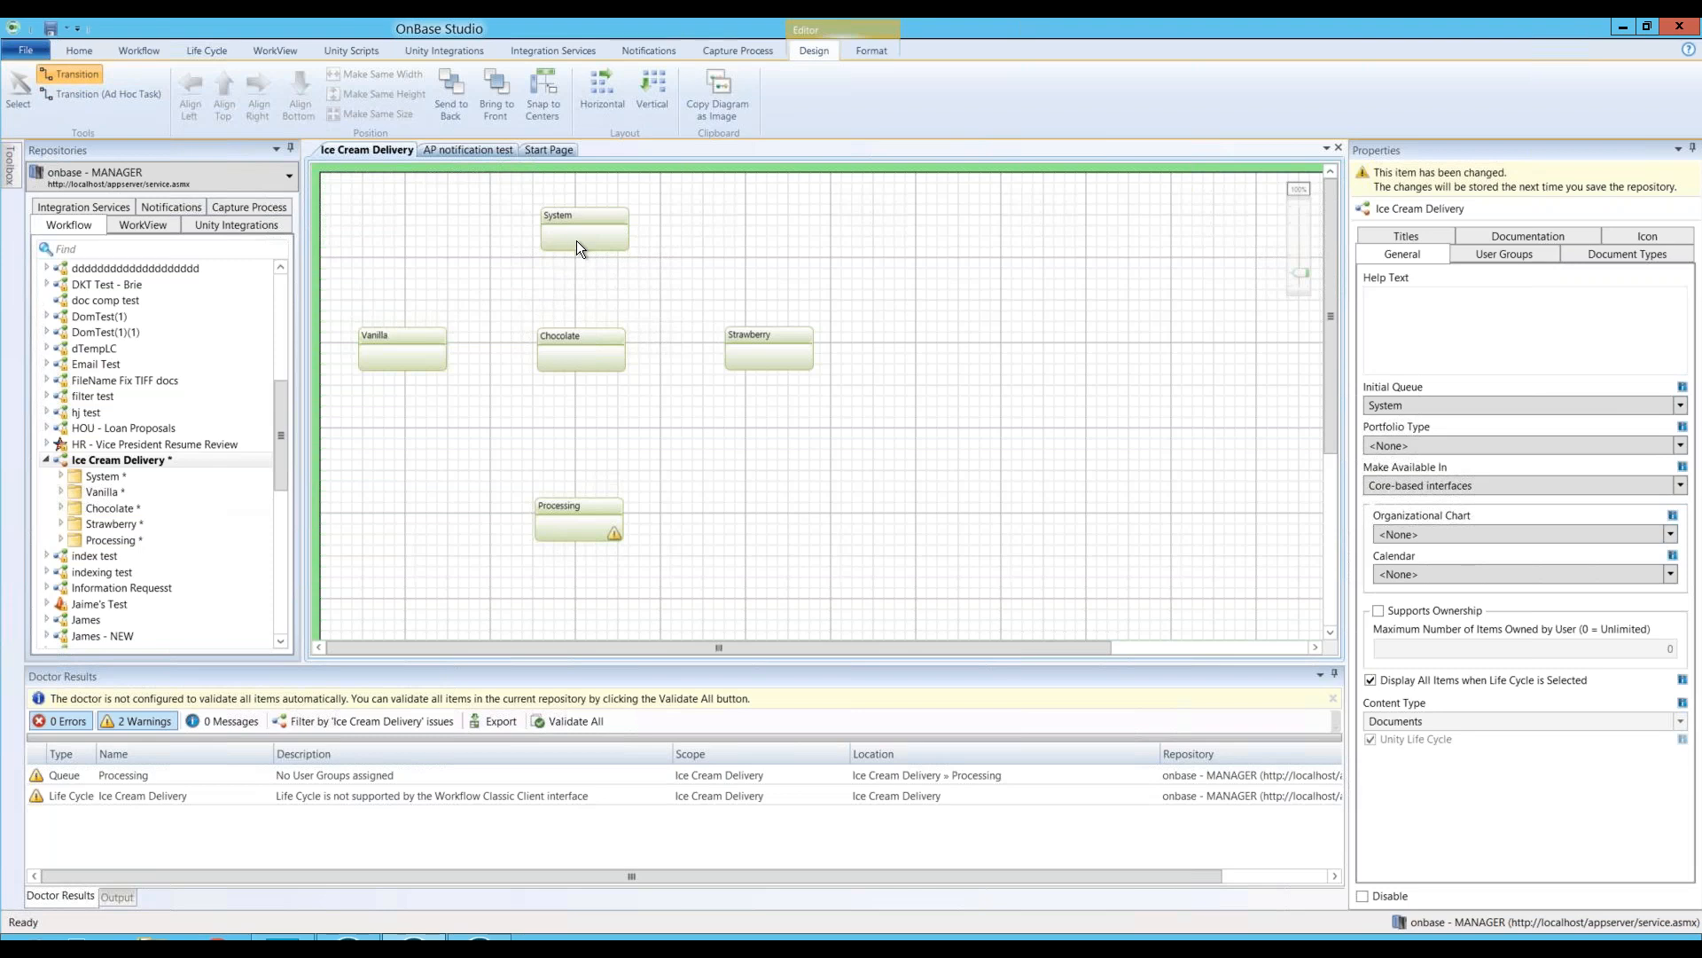
key("Escape")
left_click_drag(578, 230, 395, 348)
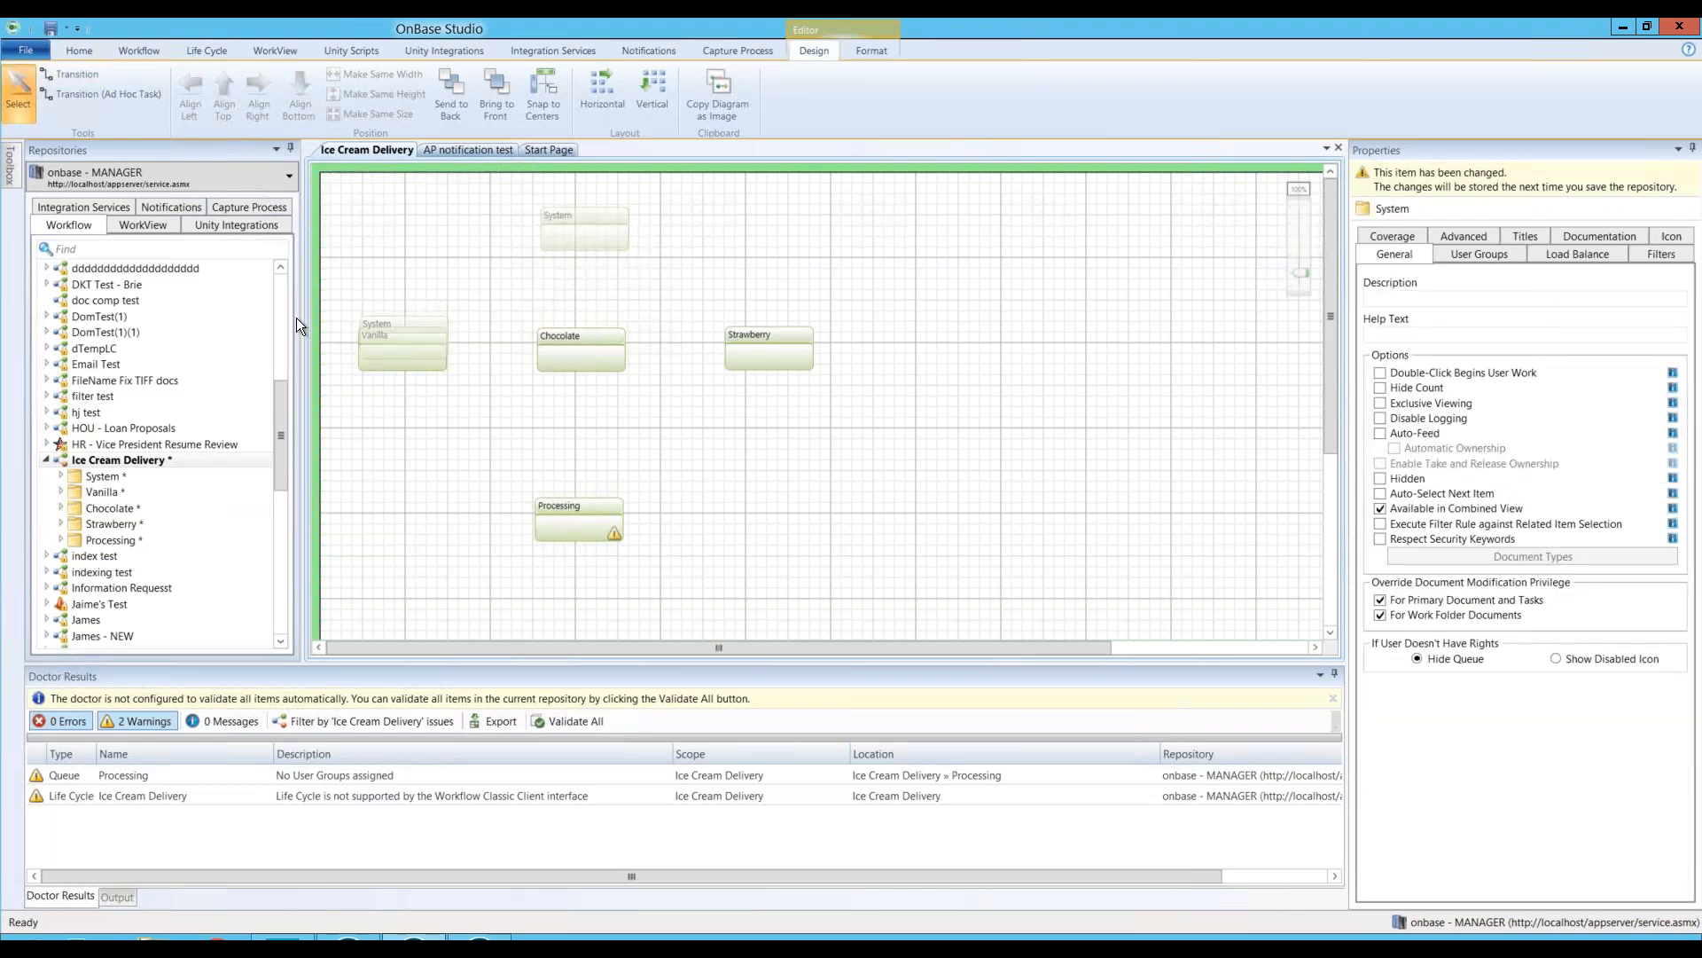
left_click_drag(433, 318, 613, 216)
left_click(77, 75)
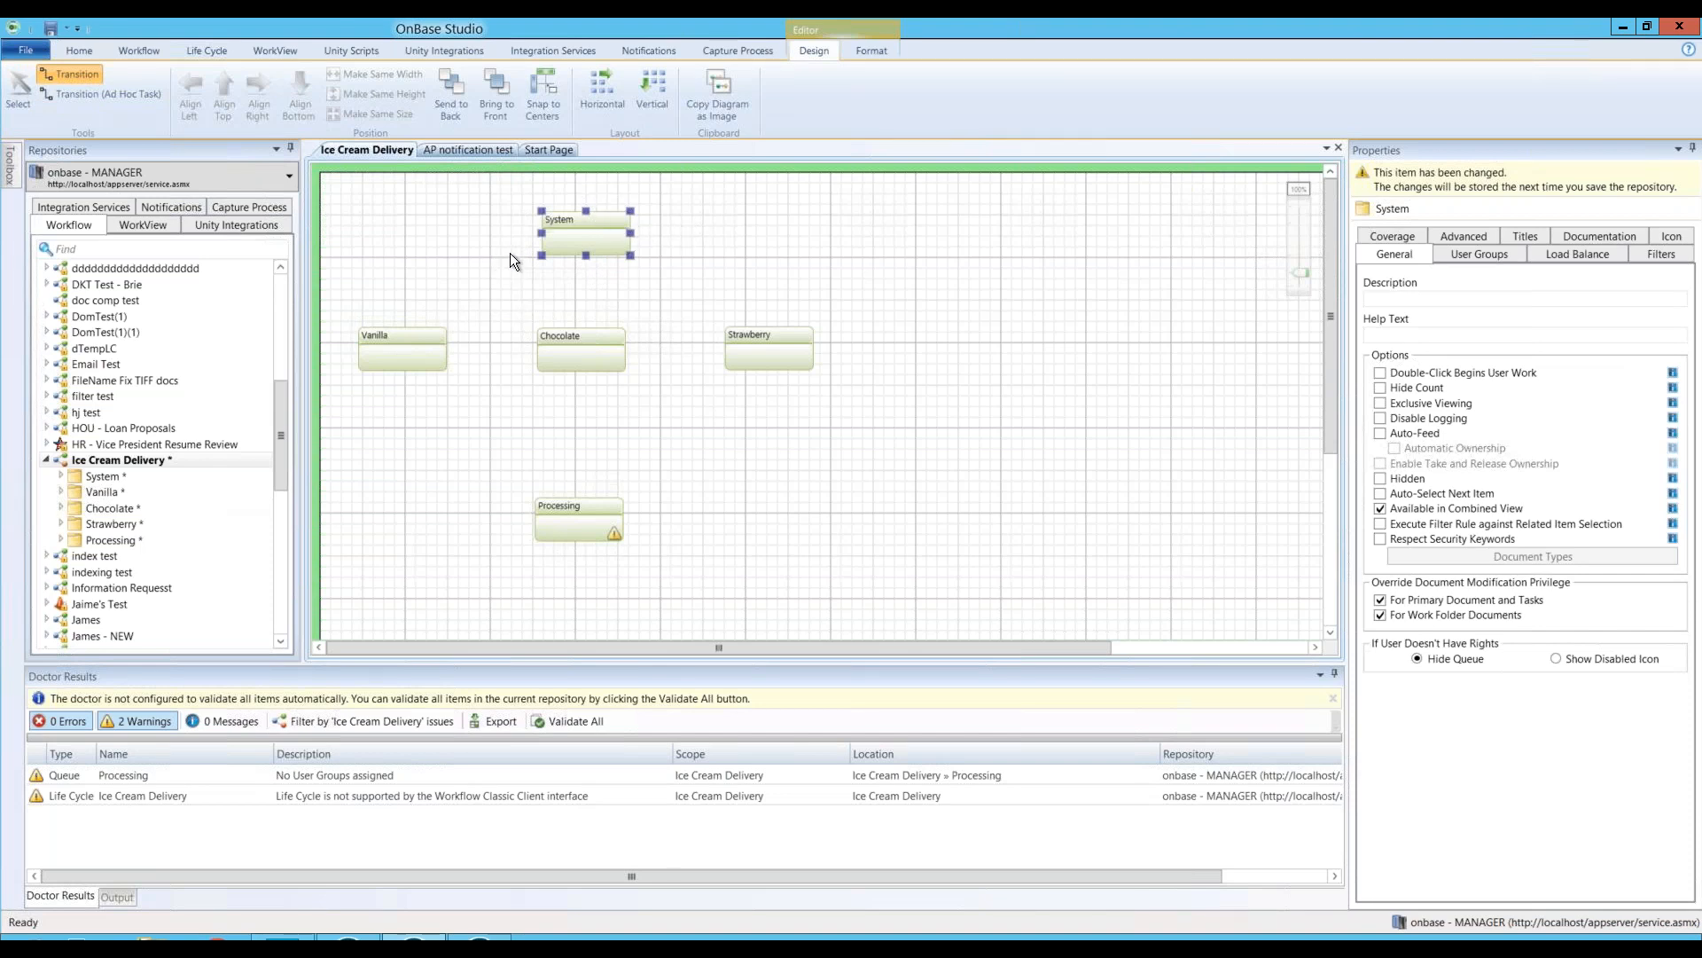
left_click_drag(551, 236, 400, 329)
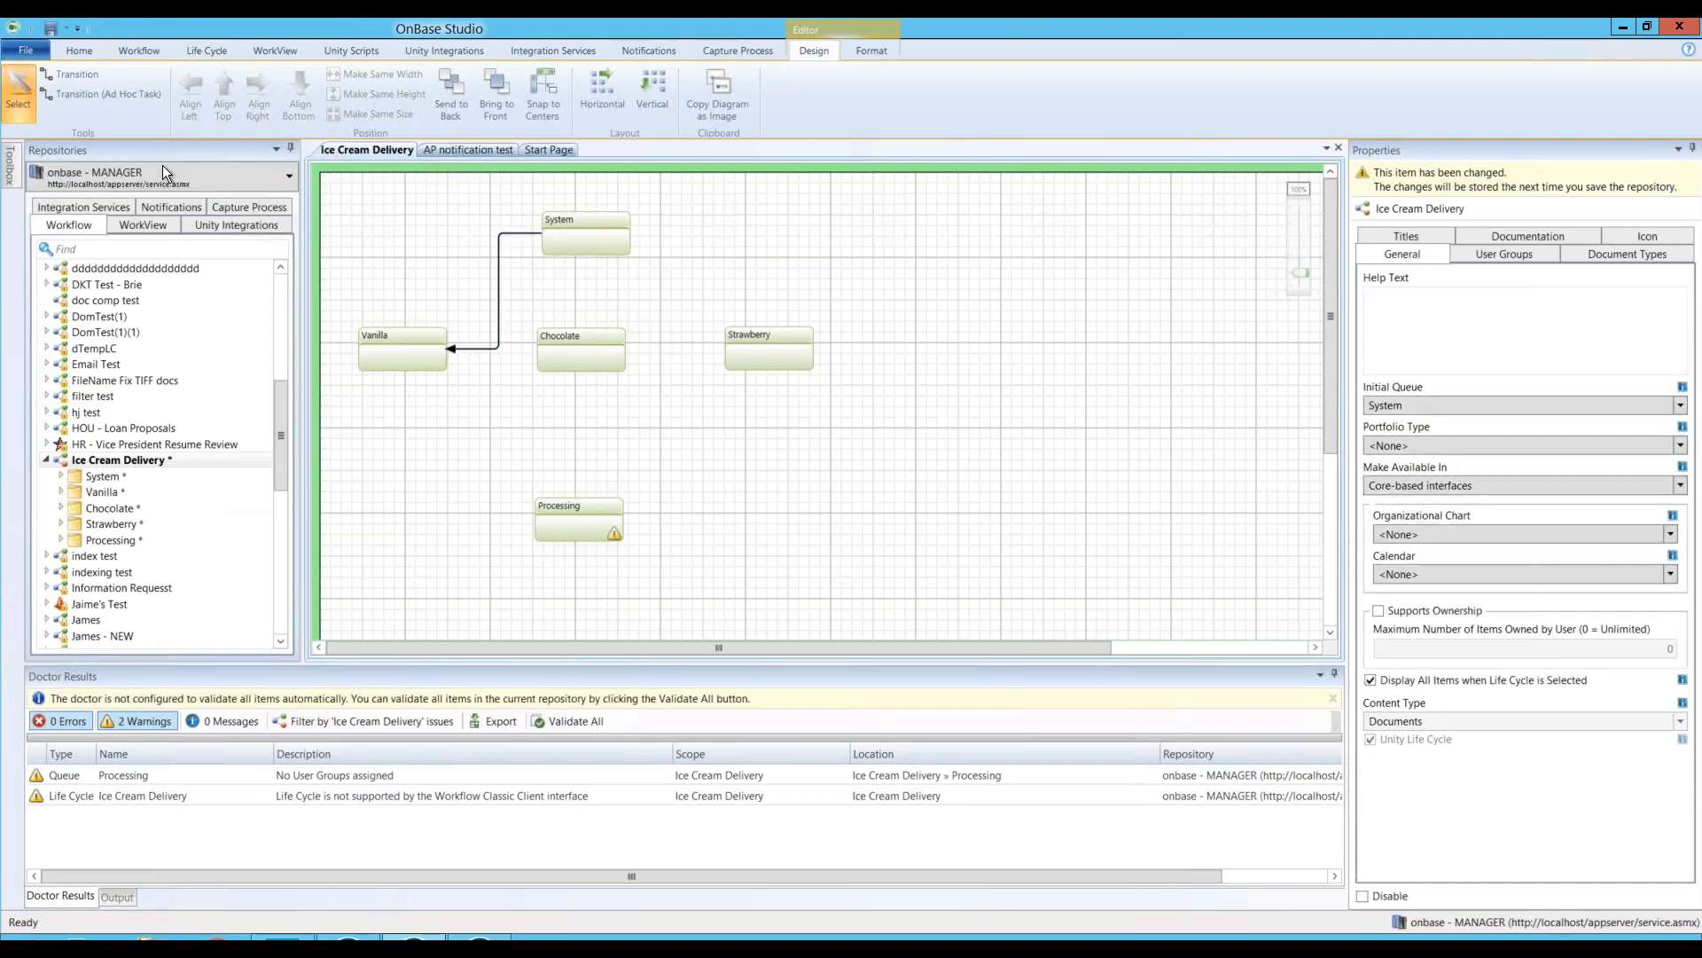
Step: Add transitions from System to Chocolate and to Strawberry
left_click(54, 75)
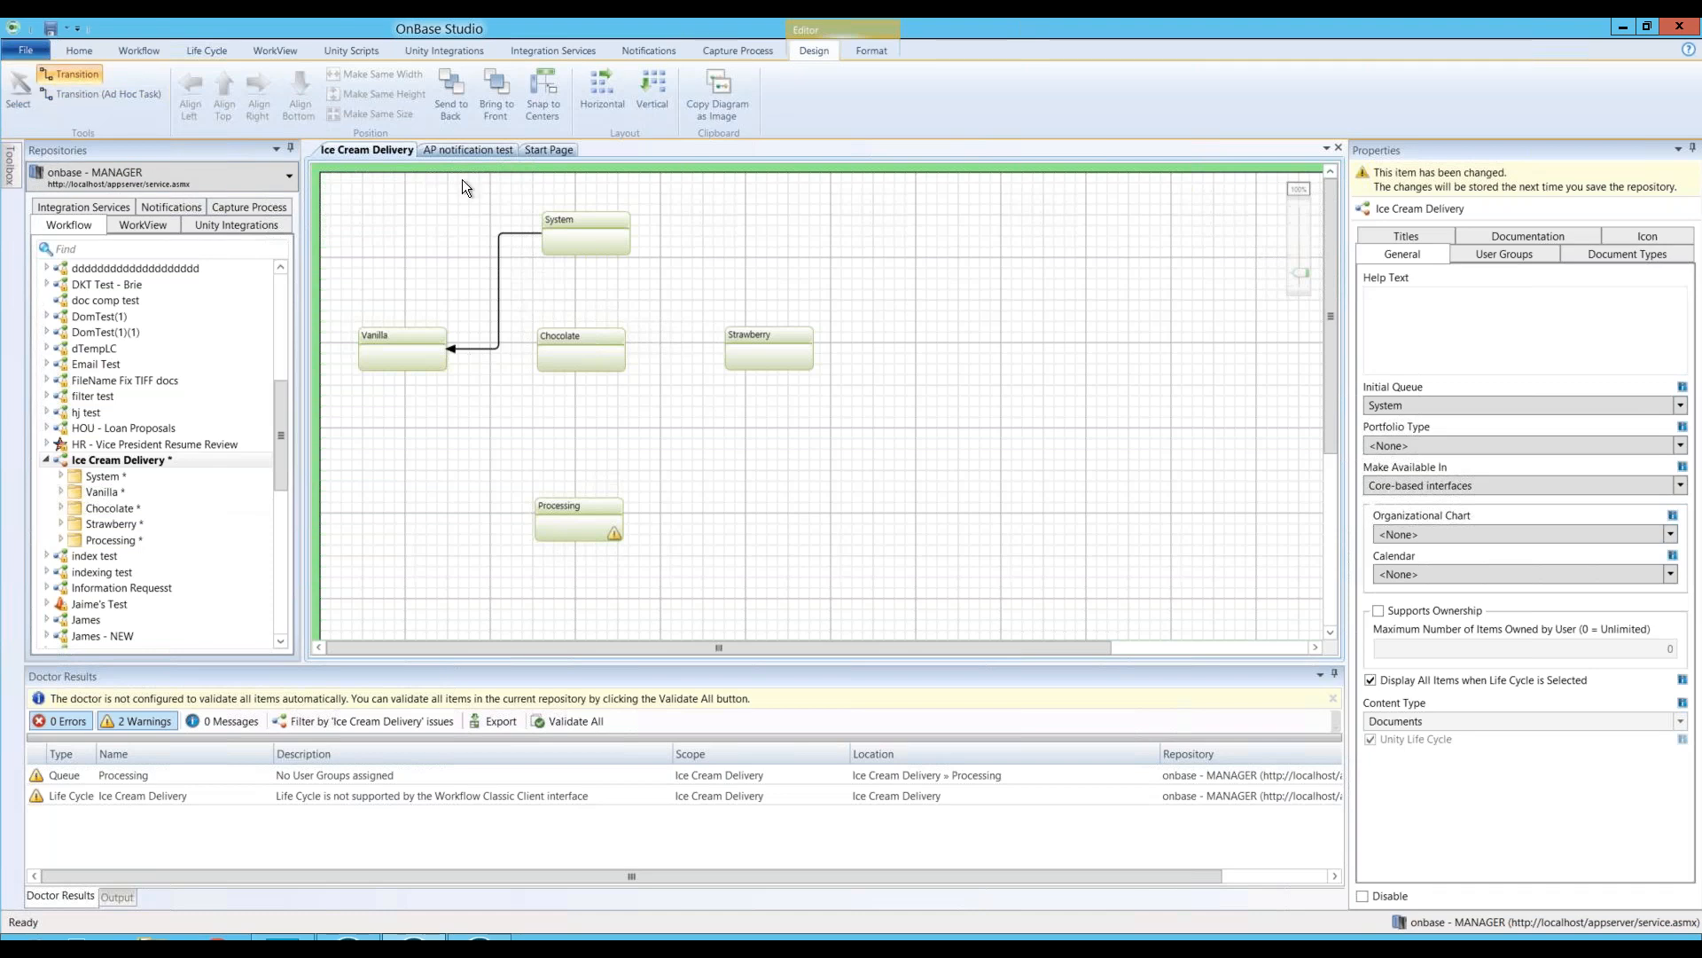
left_click(600, 245)
left_click(591, 249)
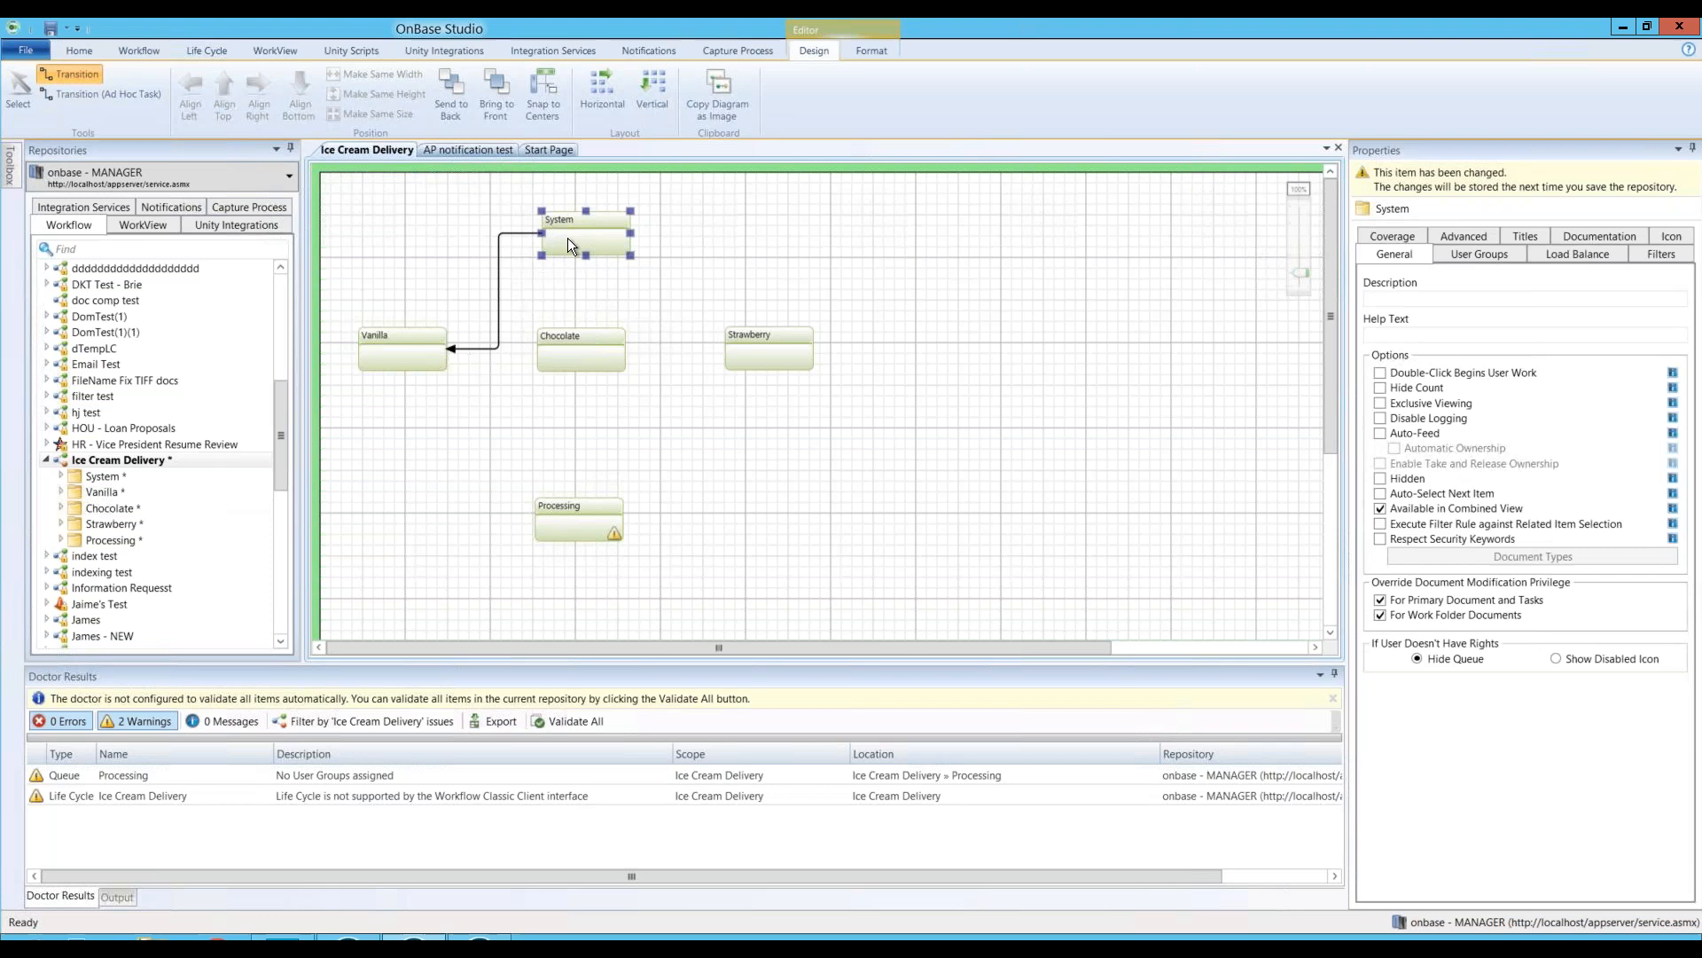
left_click_drag(570, 265, 575, 342)
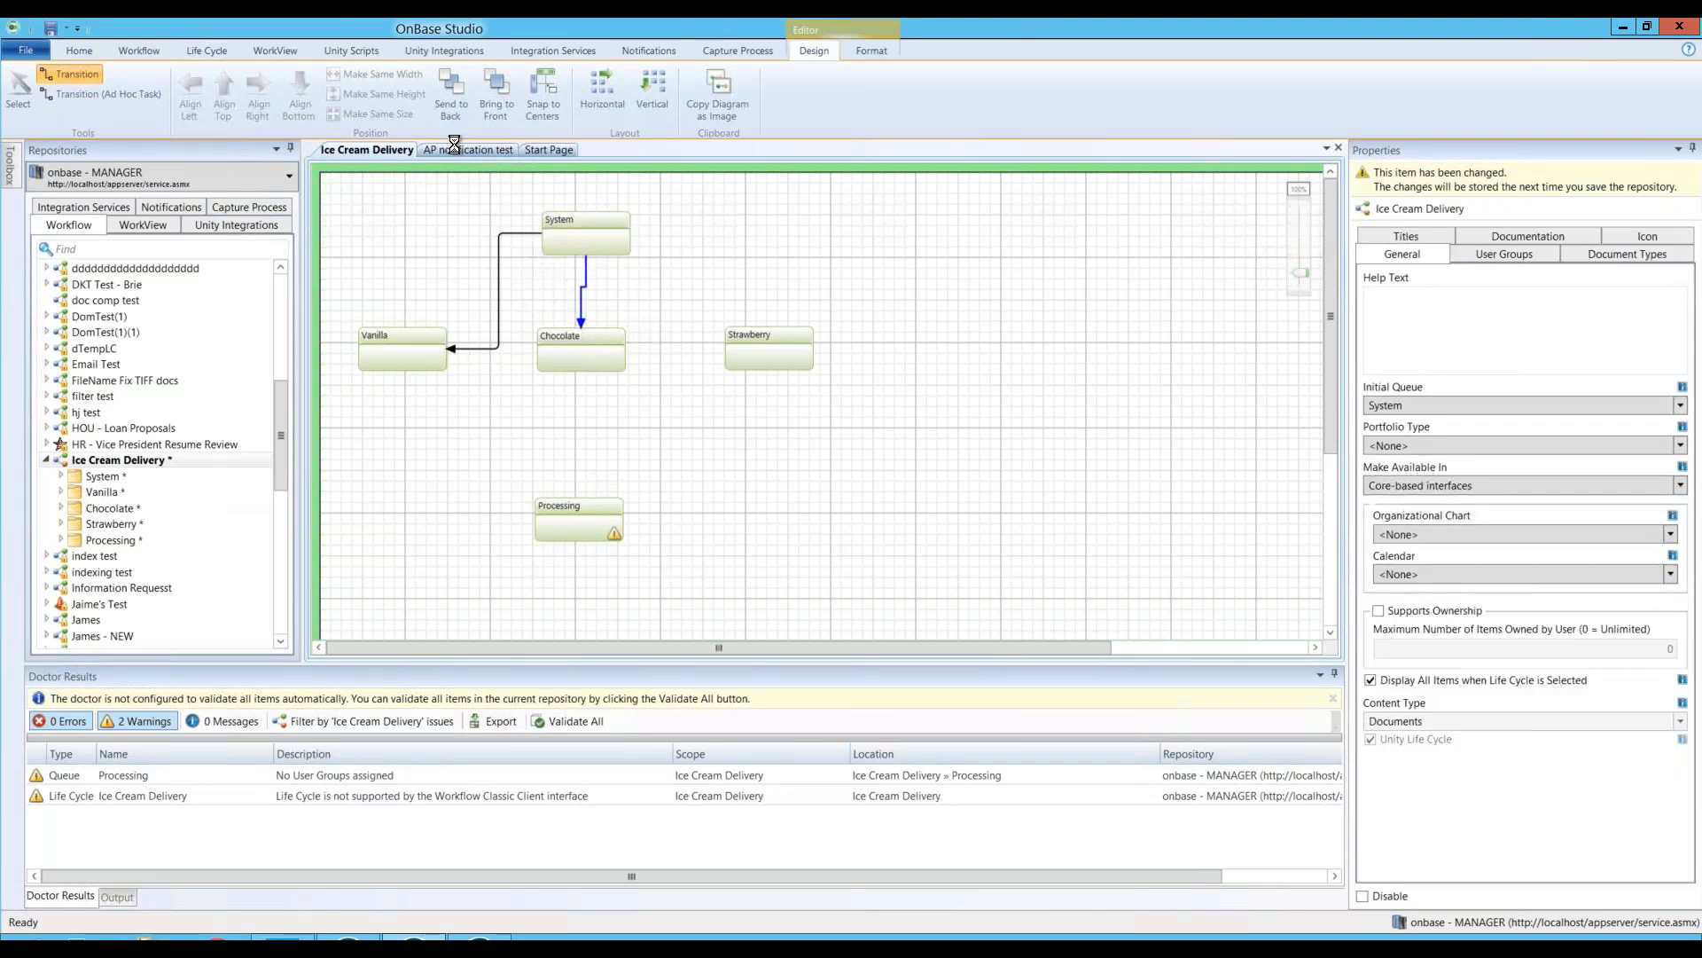
left_click(65, 79)
left_click_drag(624, 238, 775, 338)
Step: Connect Vanilla, Chocolate and Strawberry each to Processing with transitions
left_click_drag(404, 368, 579, 505)
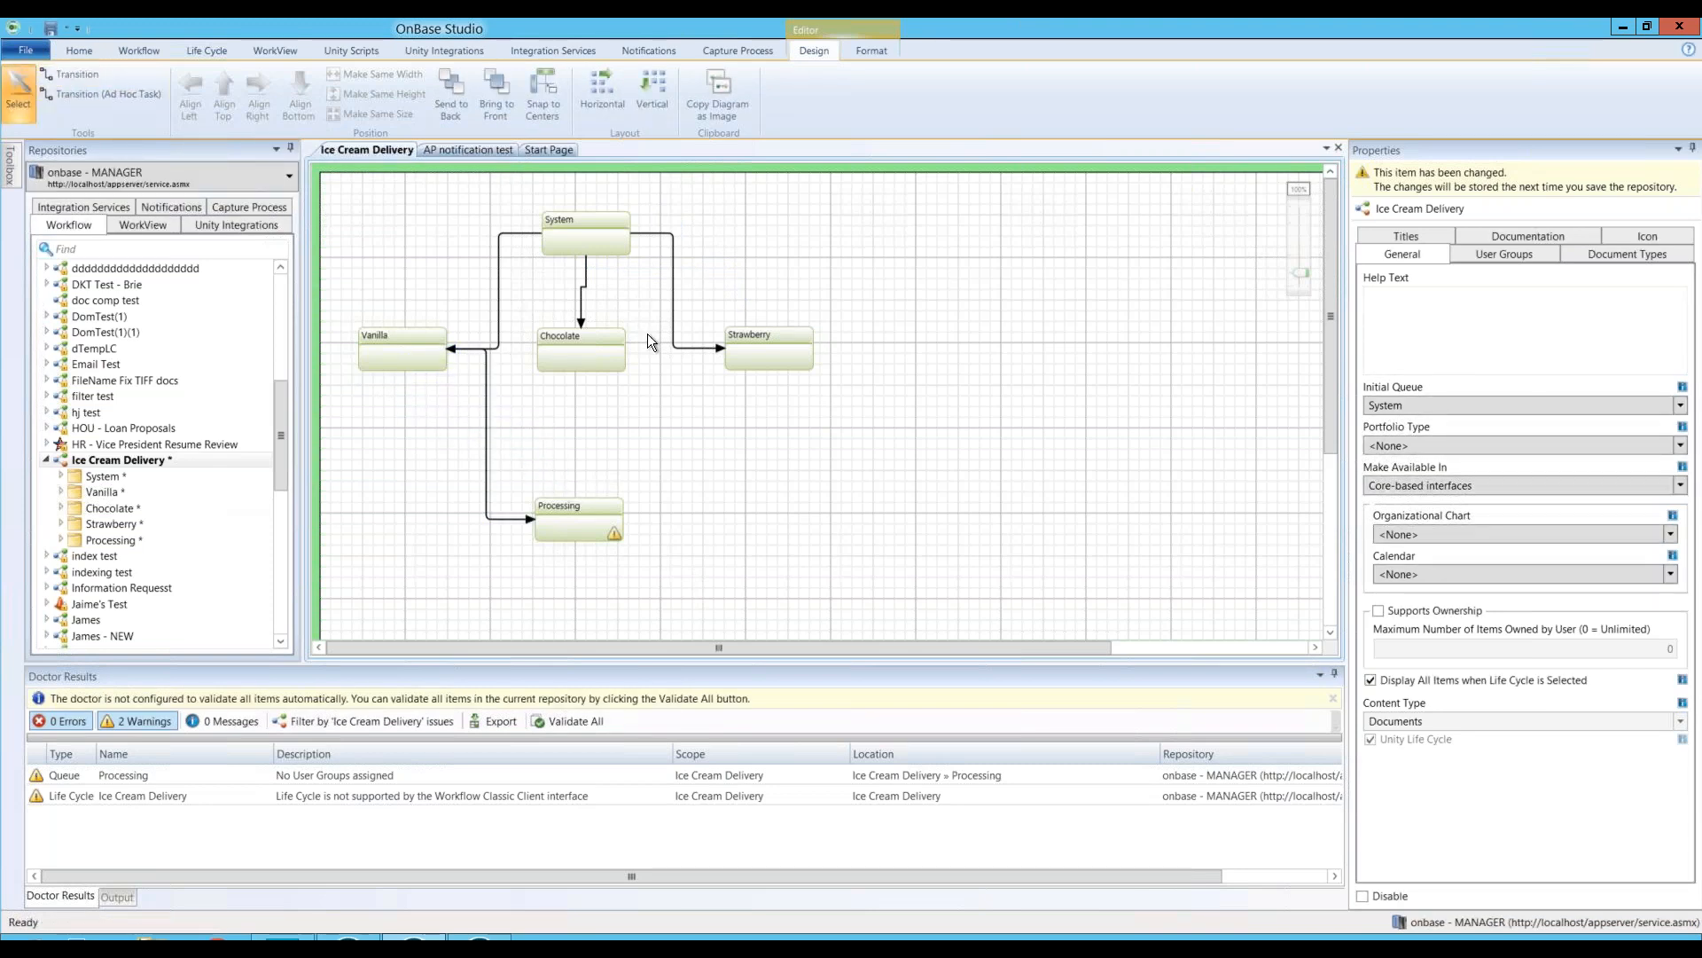
left_click(79, 79)
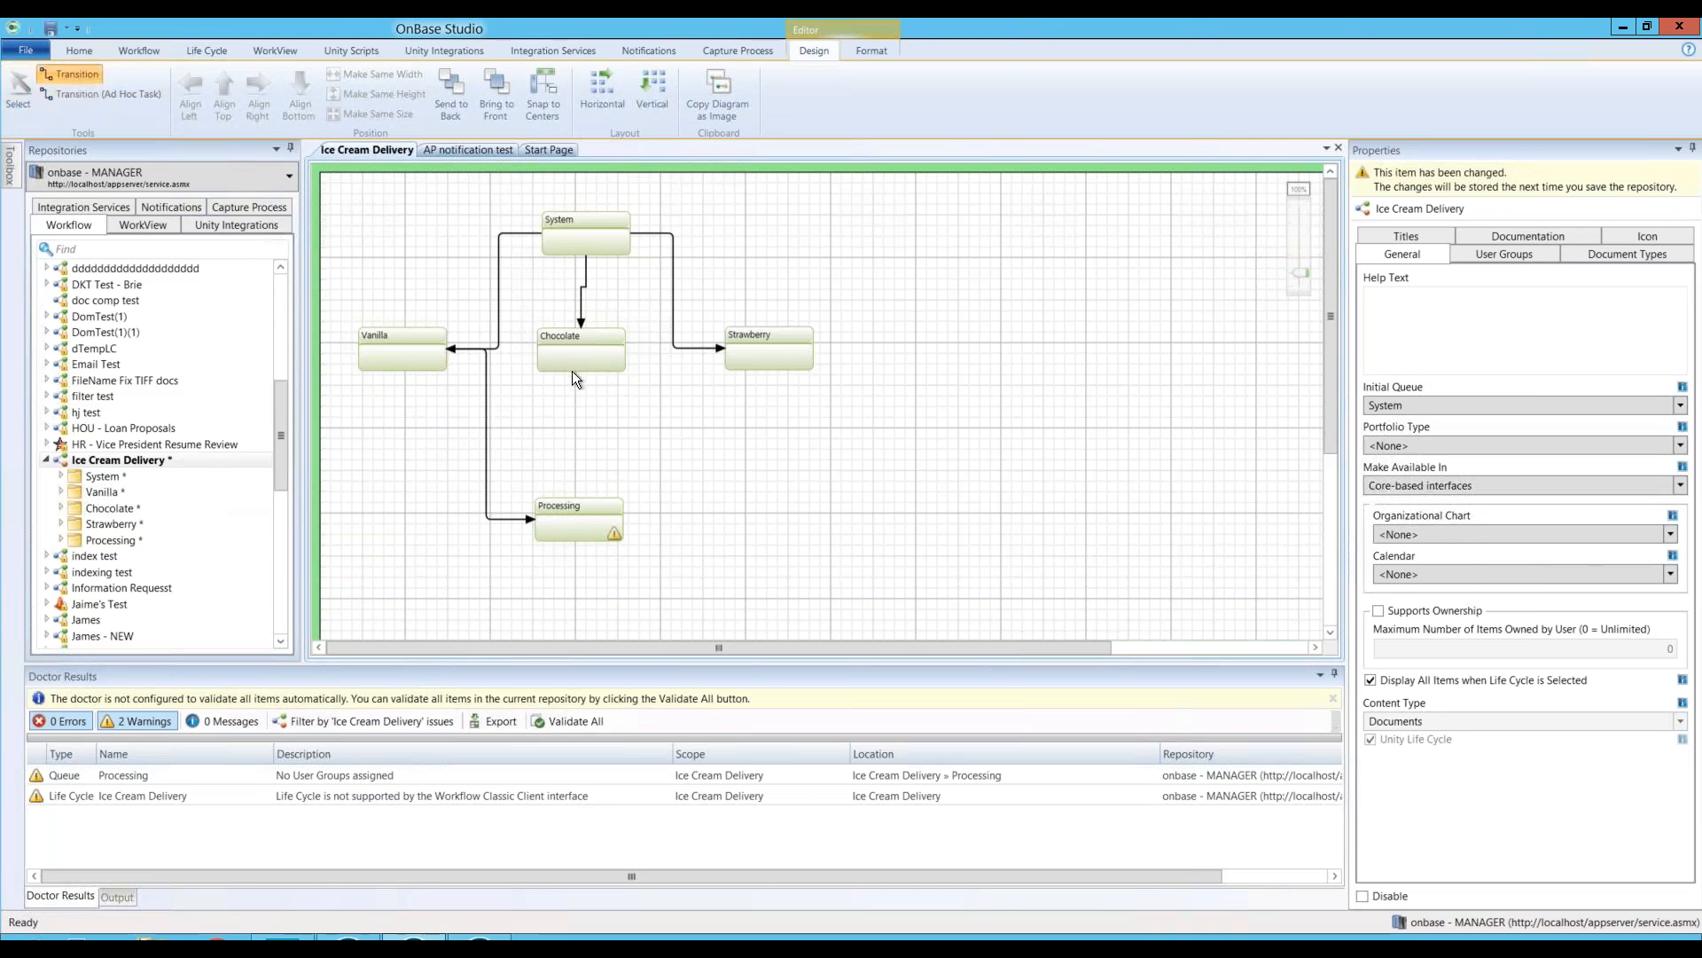
left_click_drag(578, 395, 578, 513)
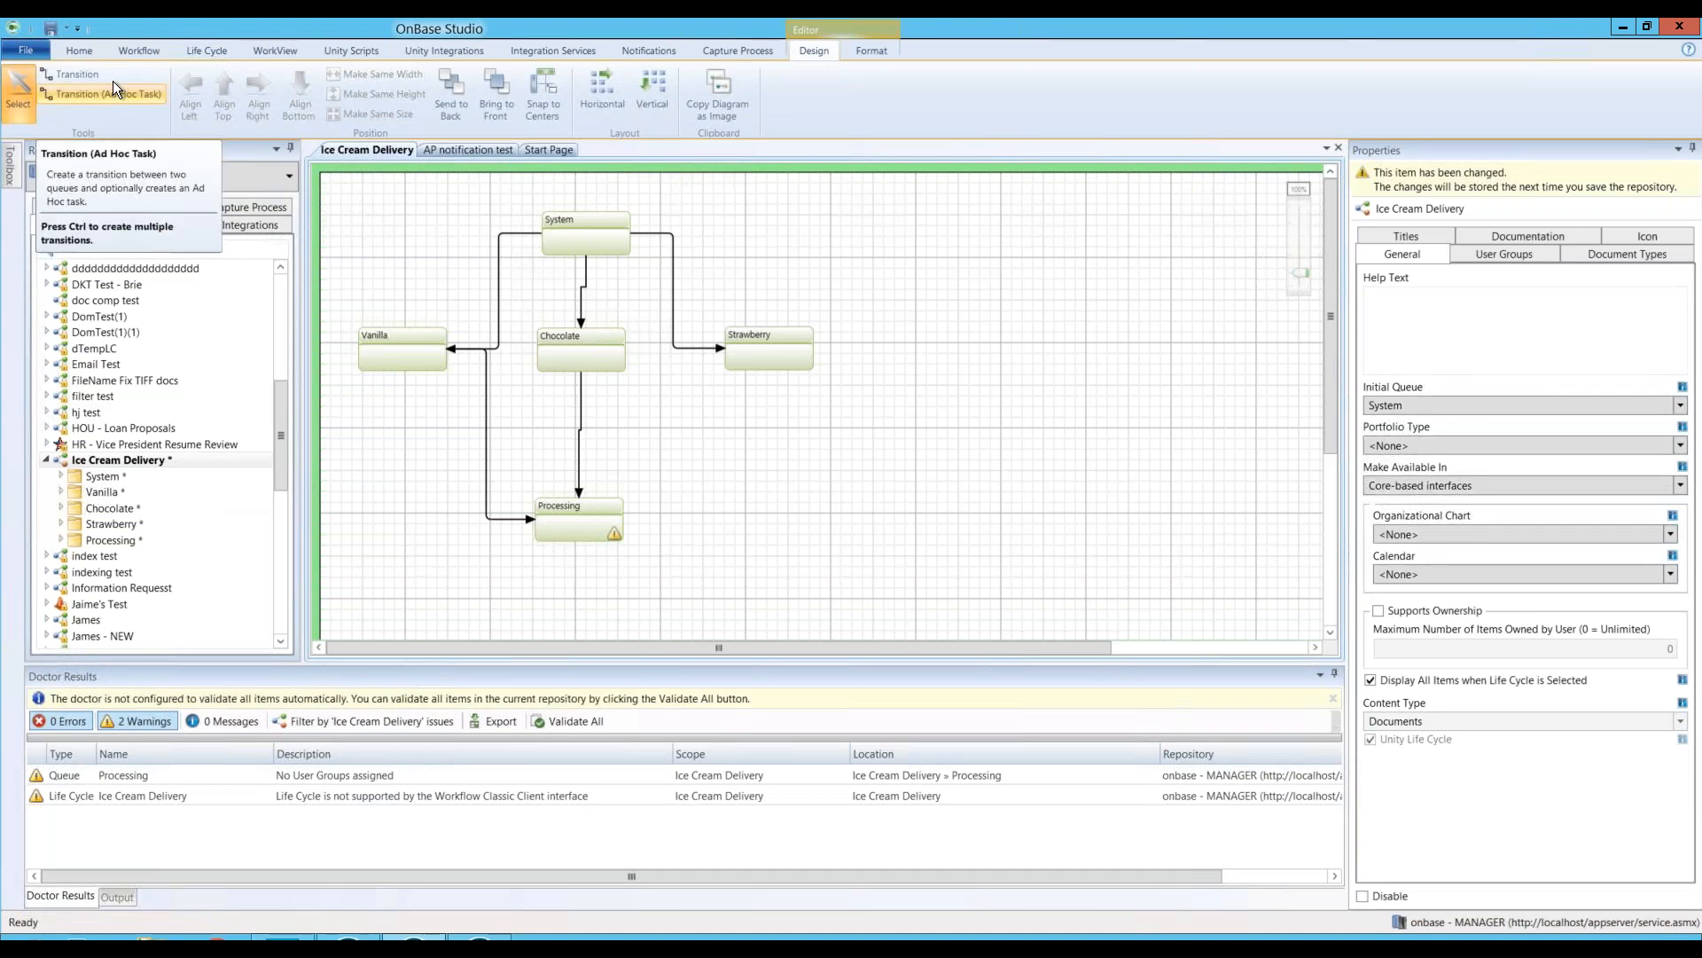
left_click(83, 77)
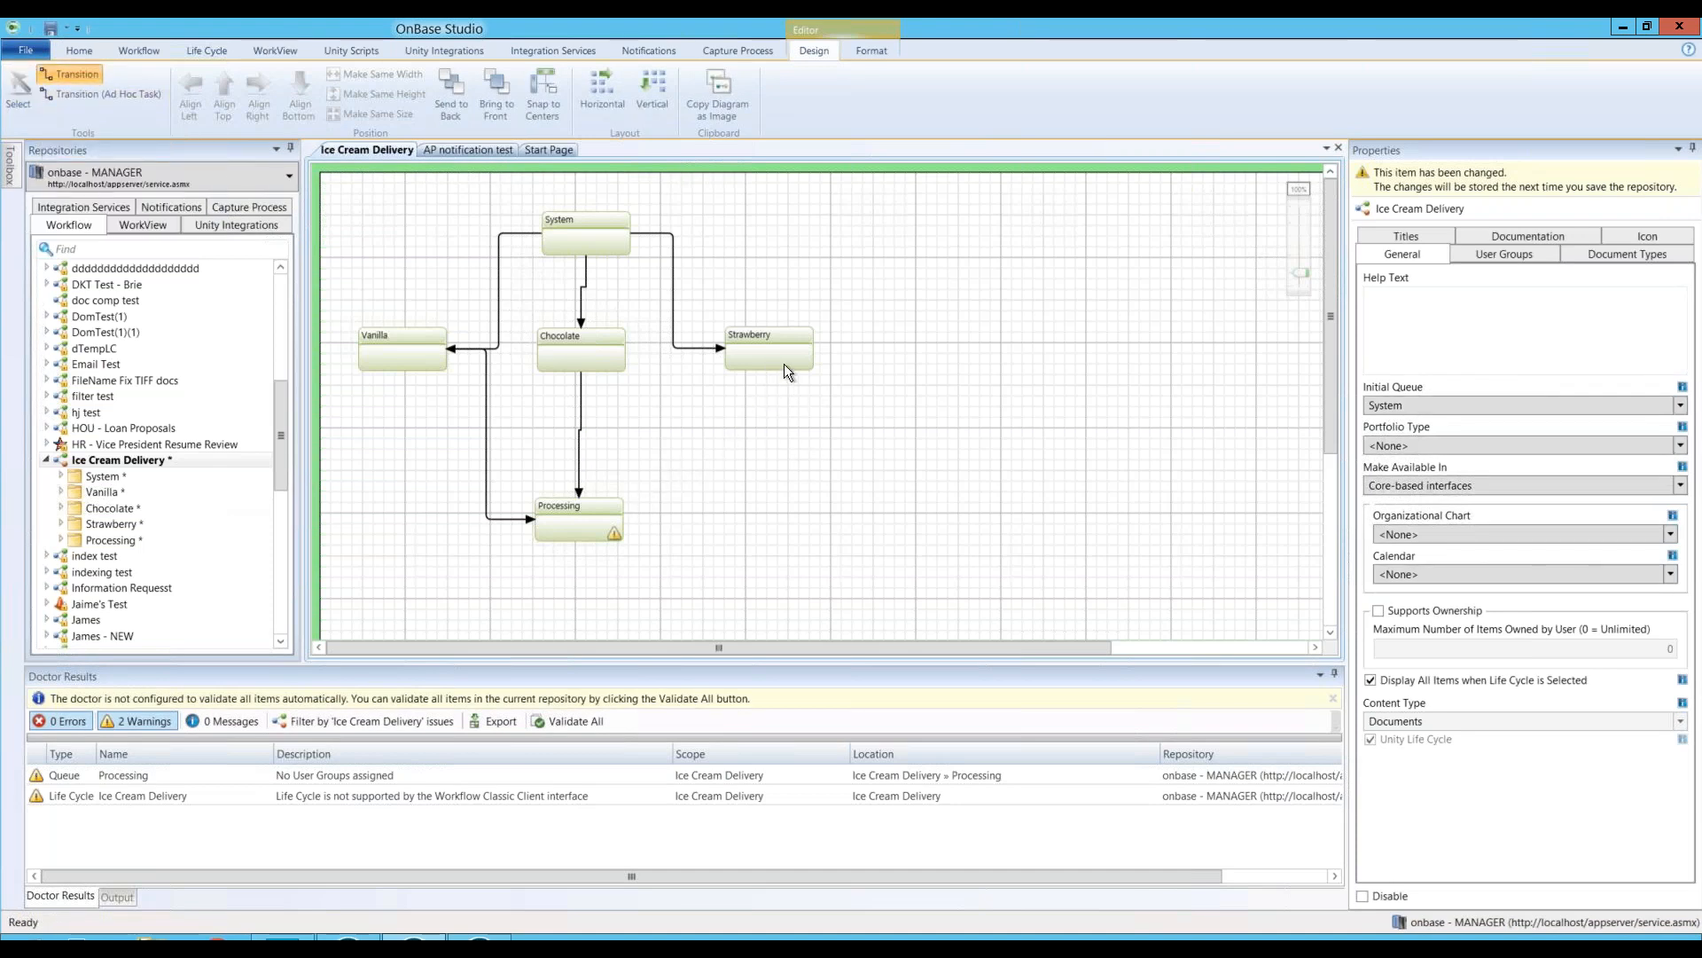
left_click_drag(763, 353, 608, 515)
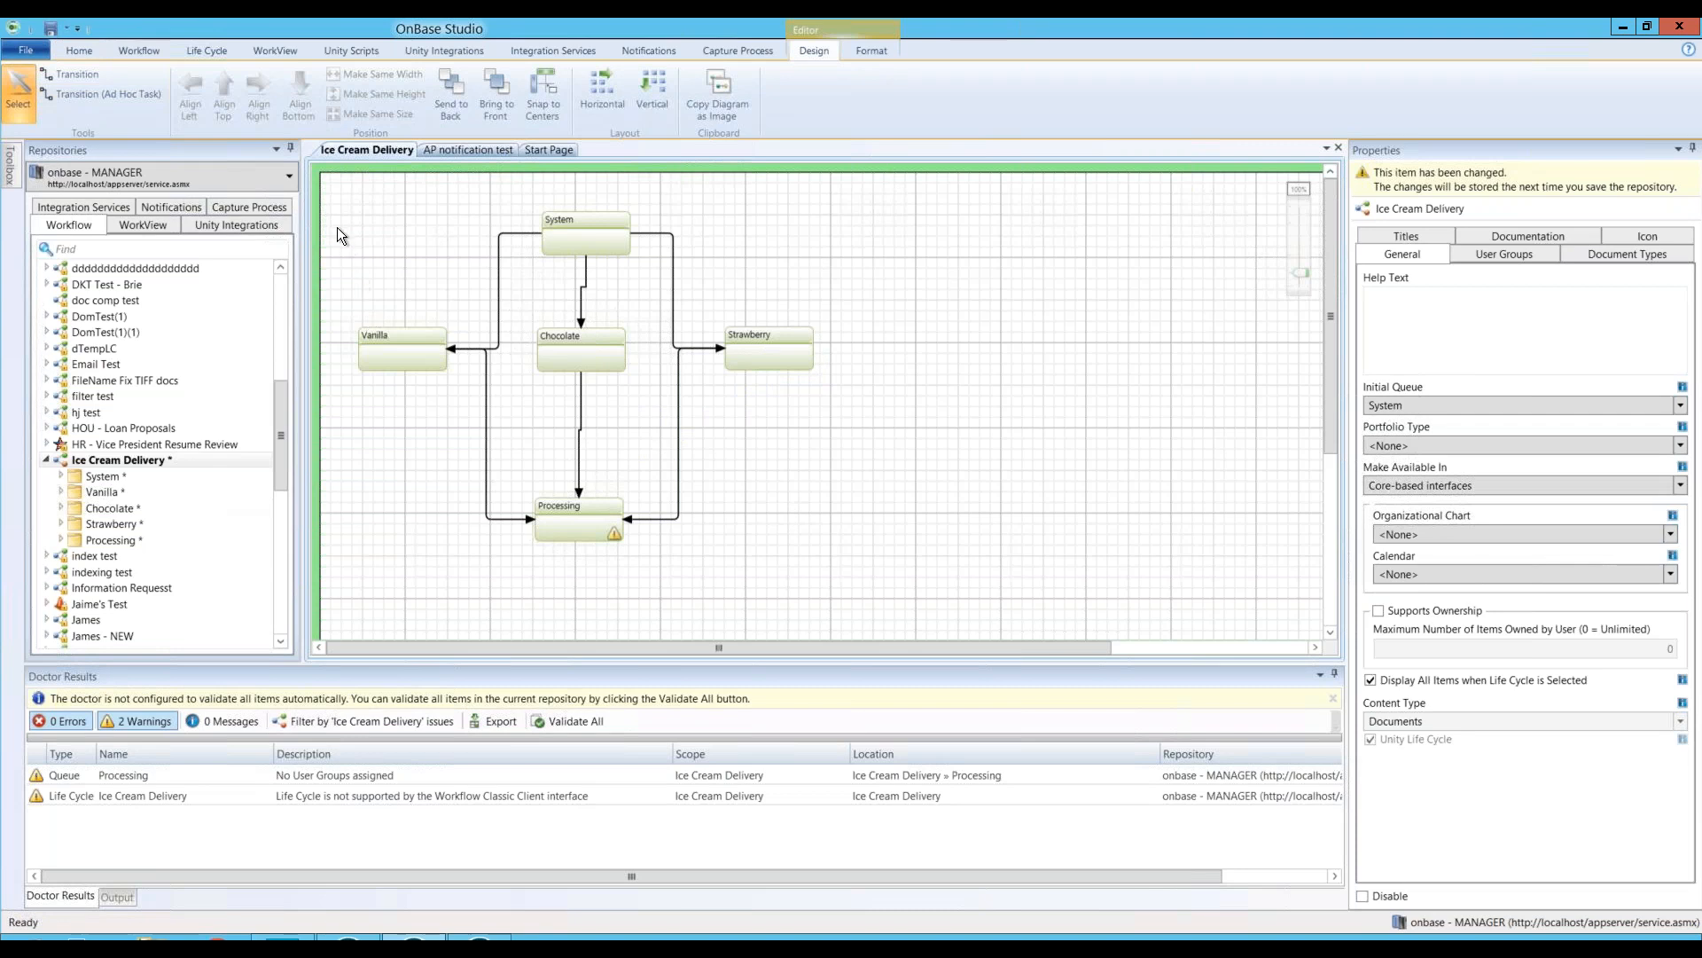
Step: With Snap to Centers on, left-align all five queues and shift the column right
left_click_drag(342, 204, 870, 586)
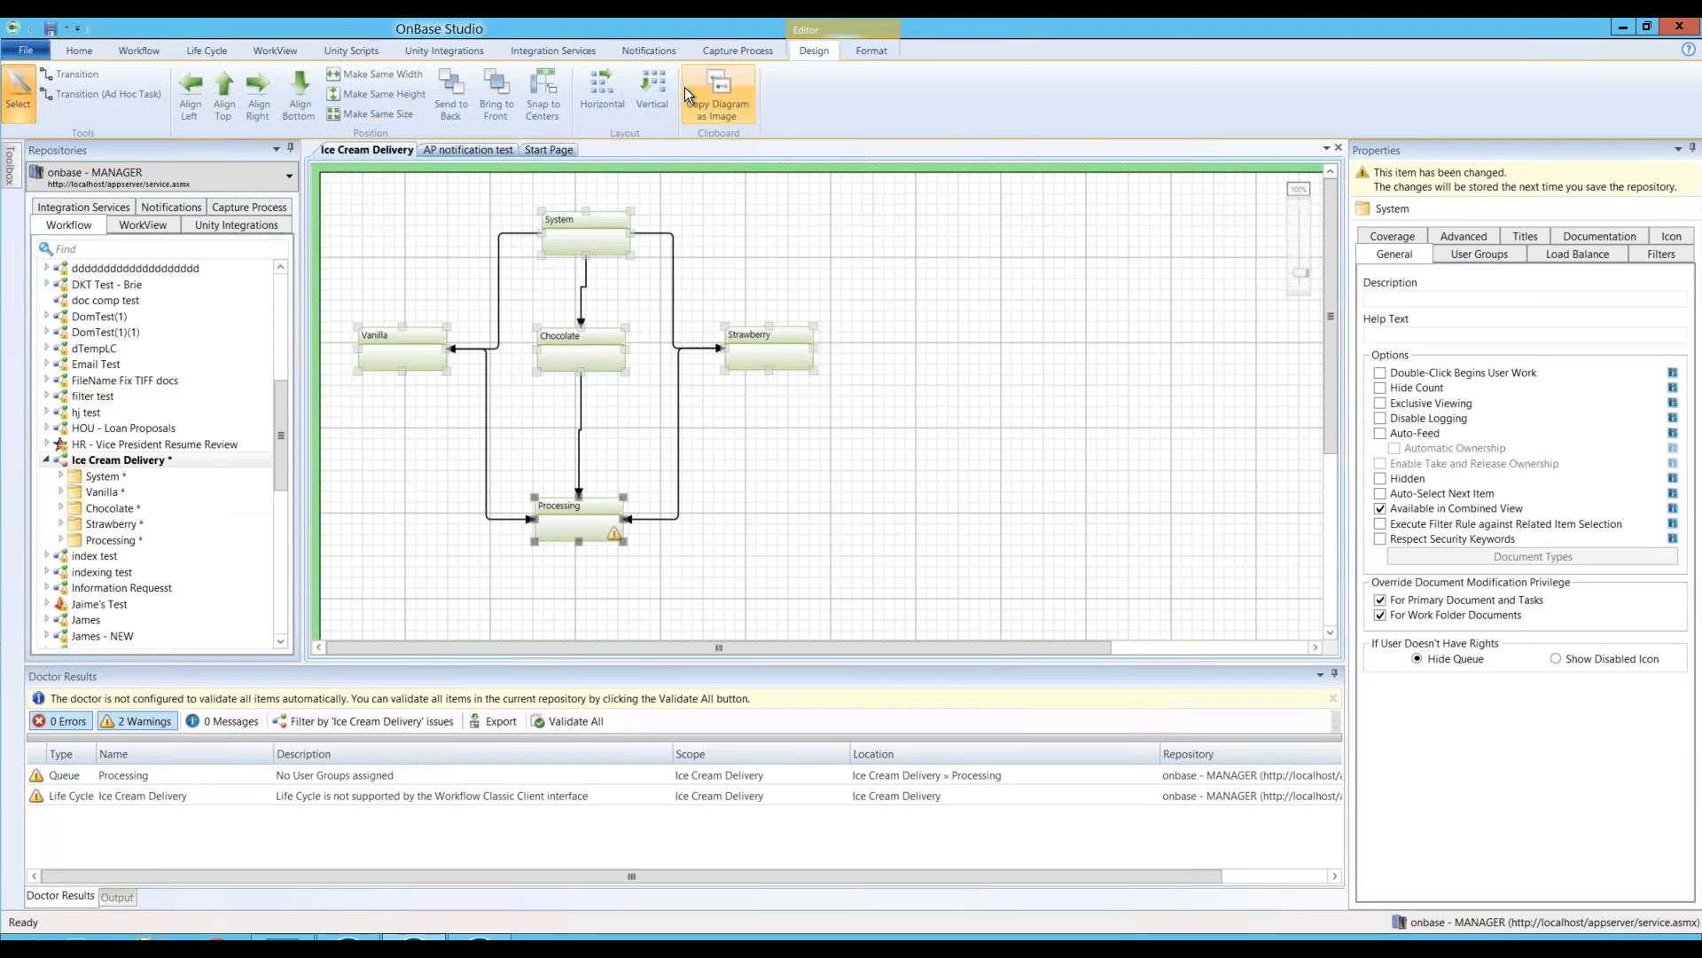
left_click(542, 90)
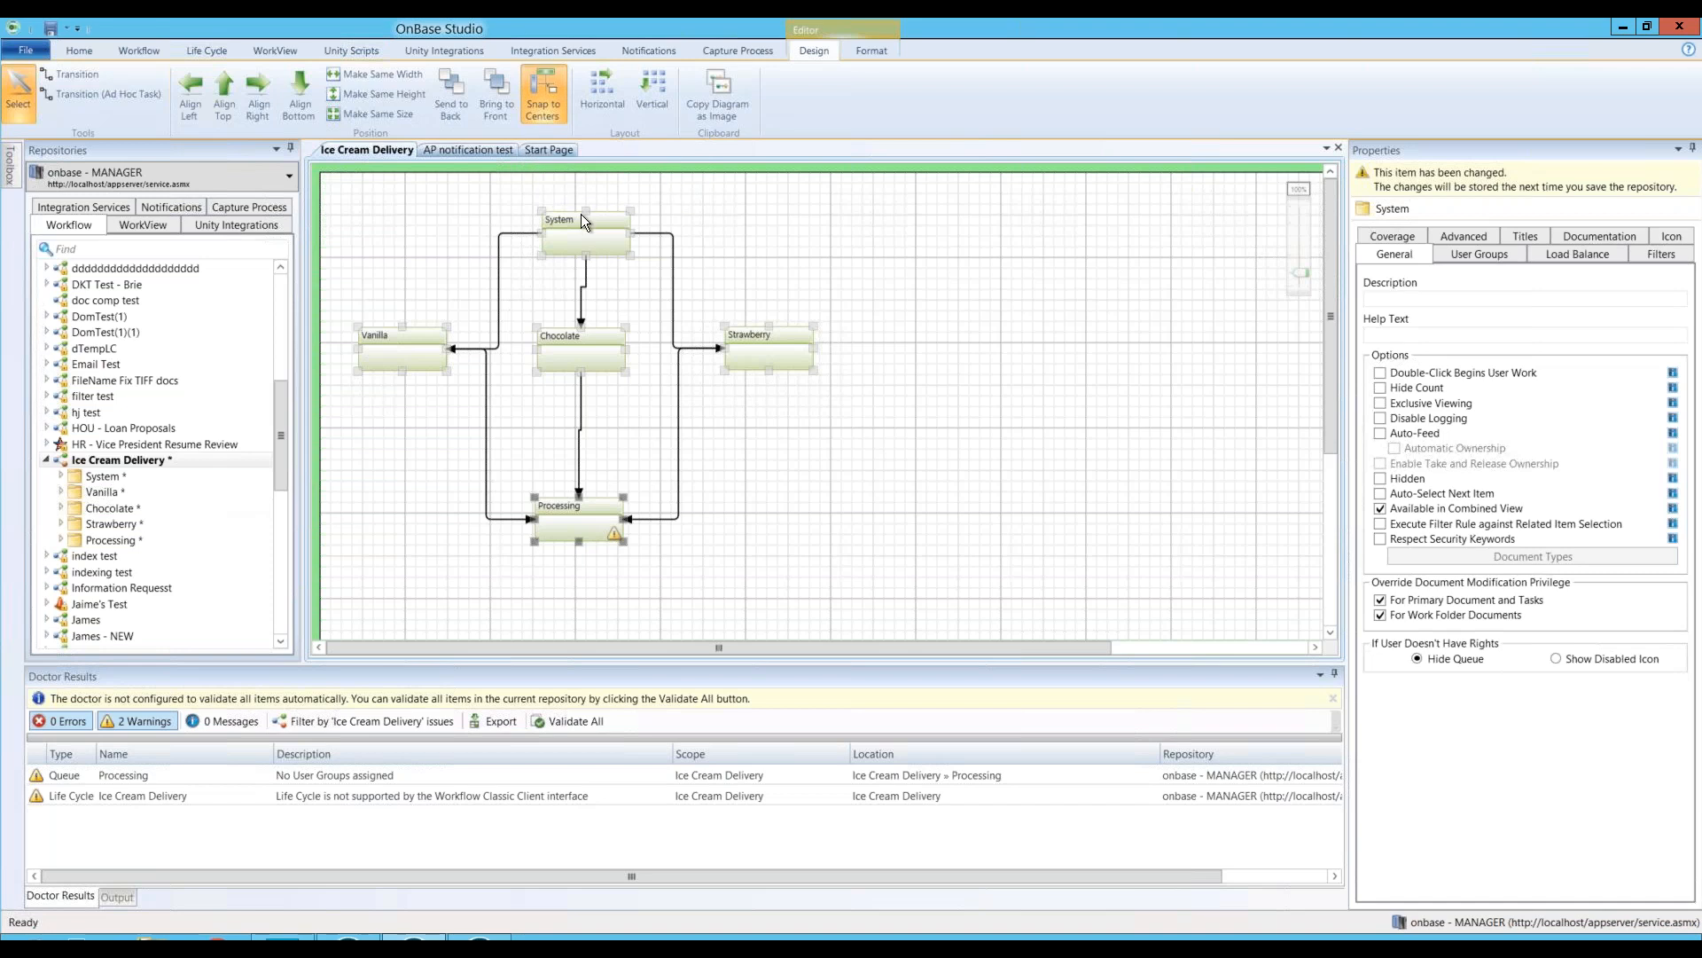
left_click(196, 94)
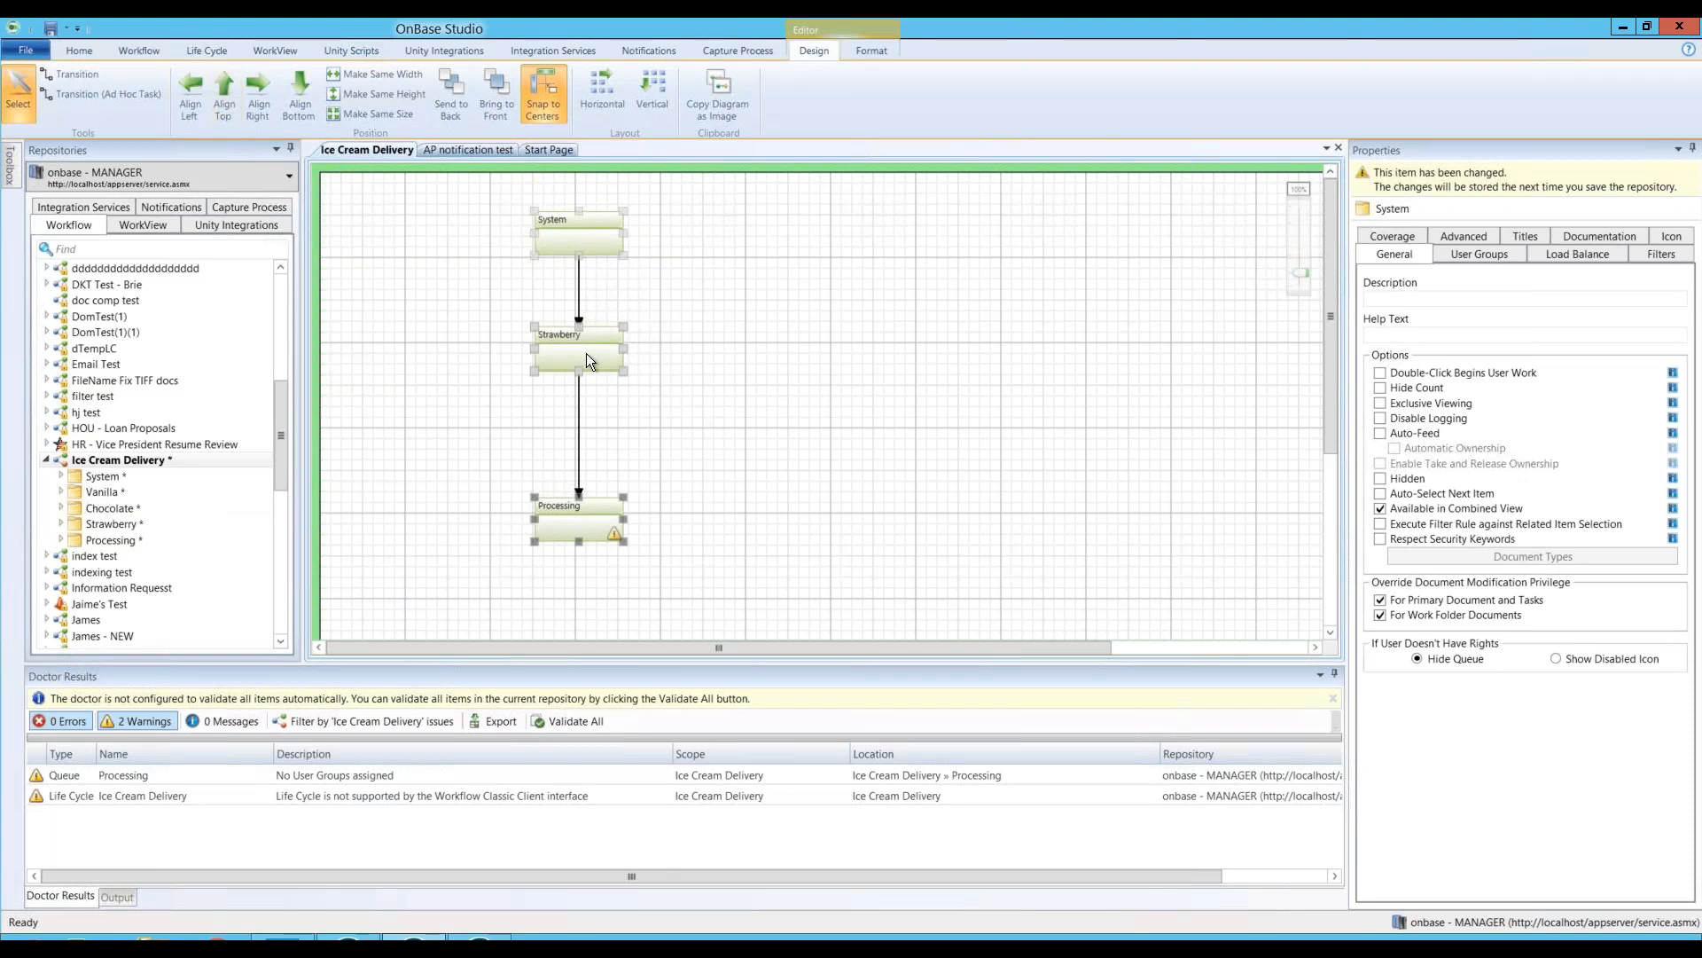
left_click_drag(595, 353, 735, 358)
left_click(559, 114)
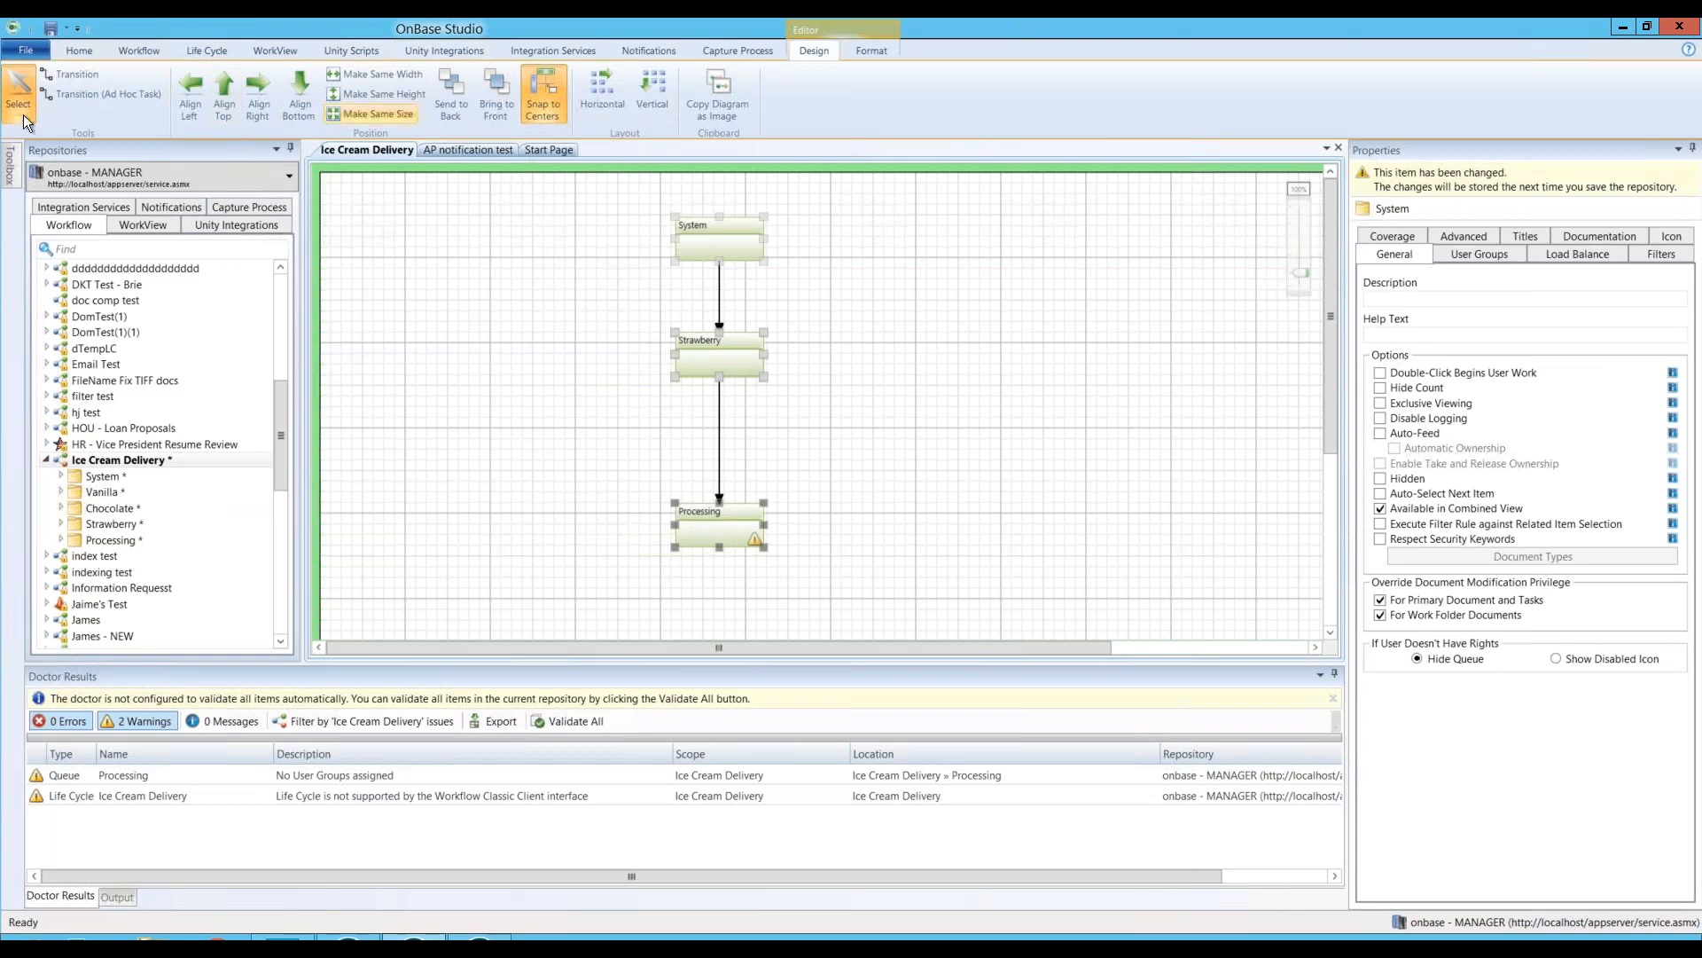
Step: Apply the red Shape Styles fill to the selected System, Strawberry and Processing queues
left_click(874, 51)
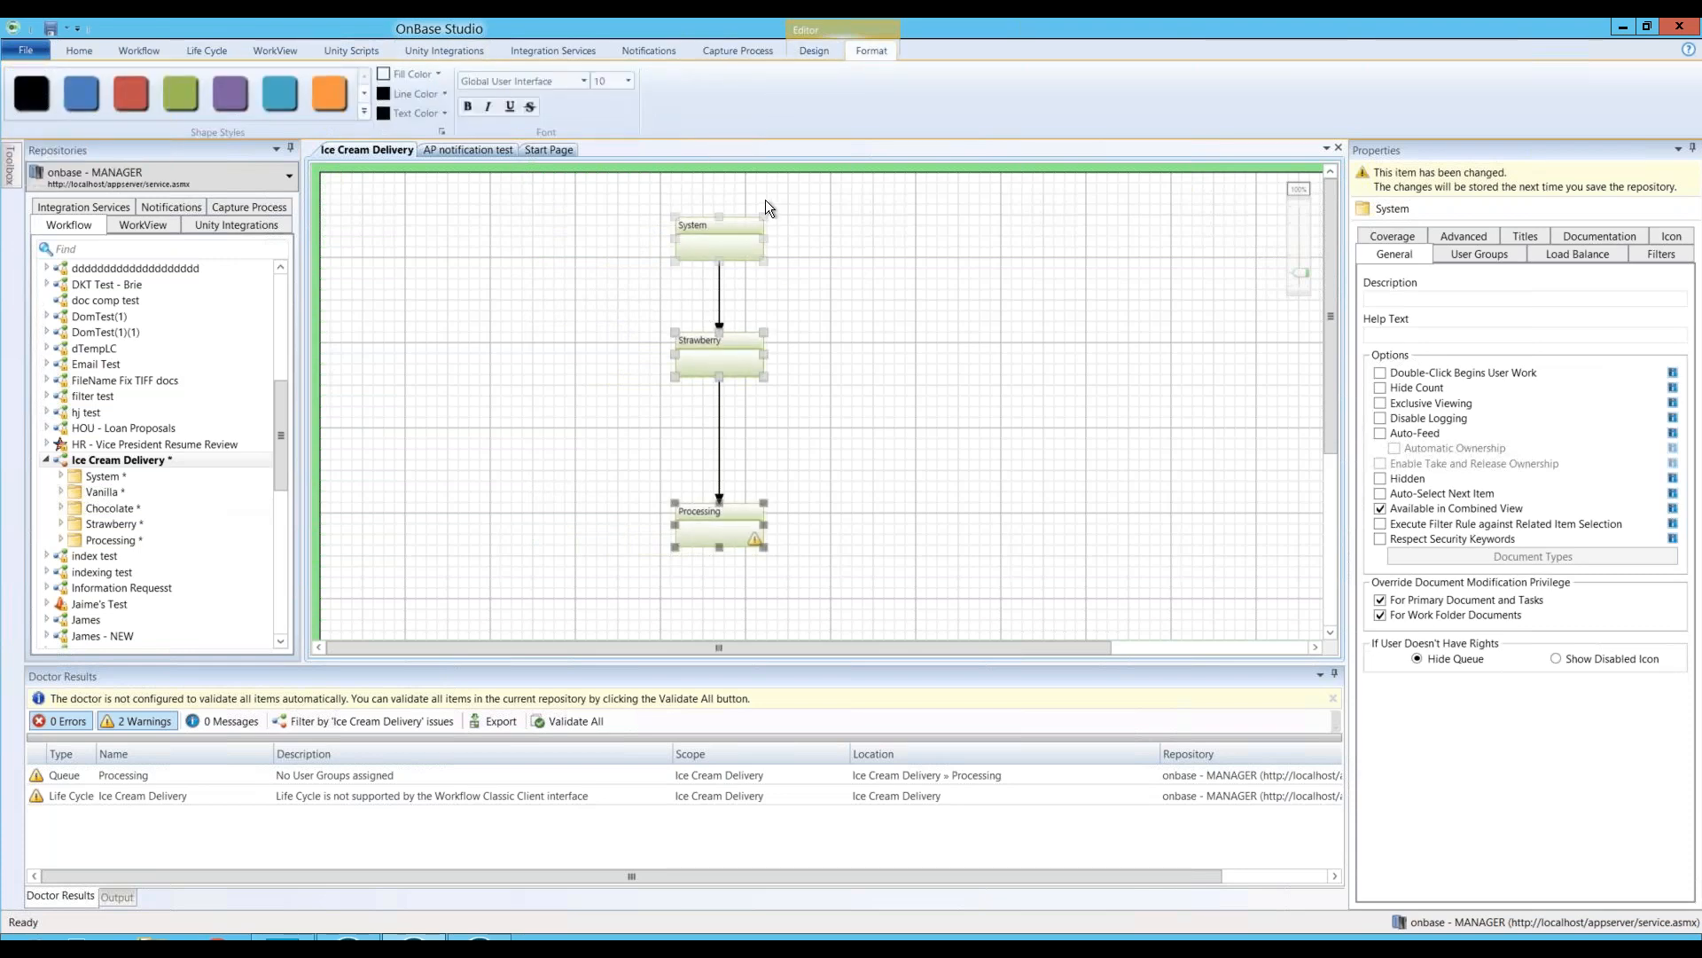
left_click(126, 100)
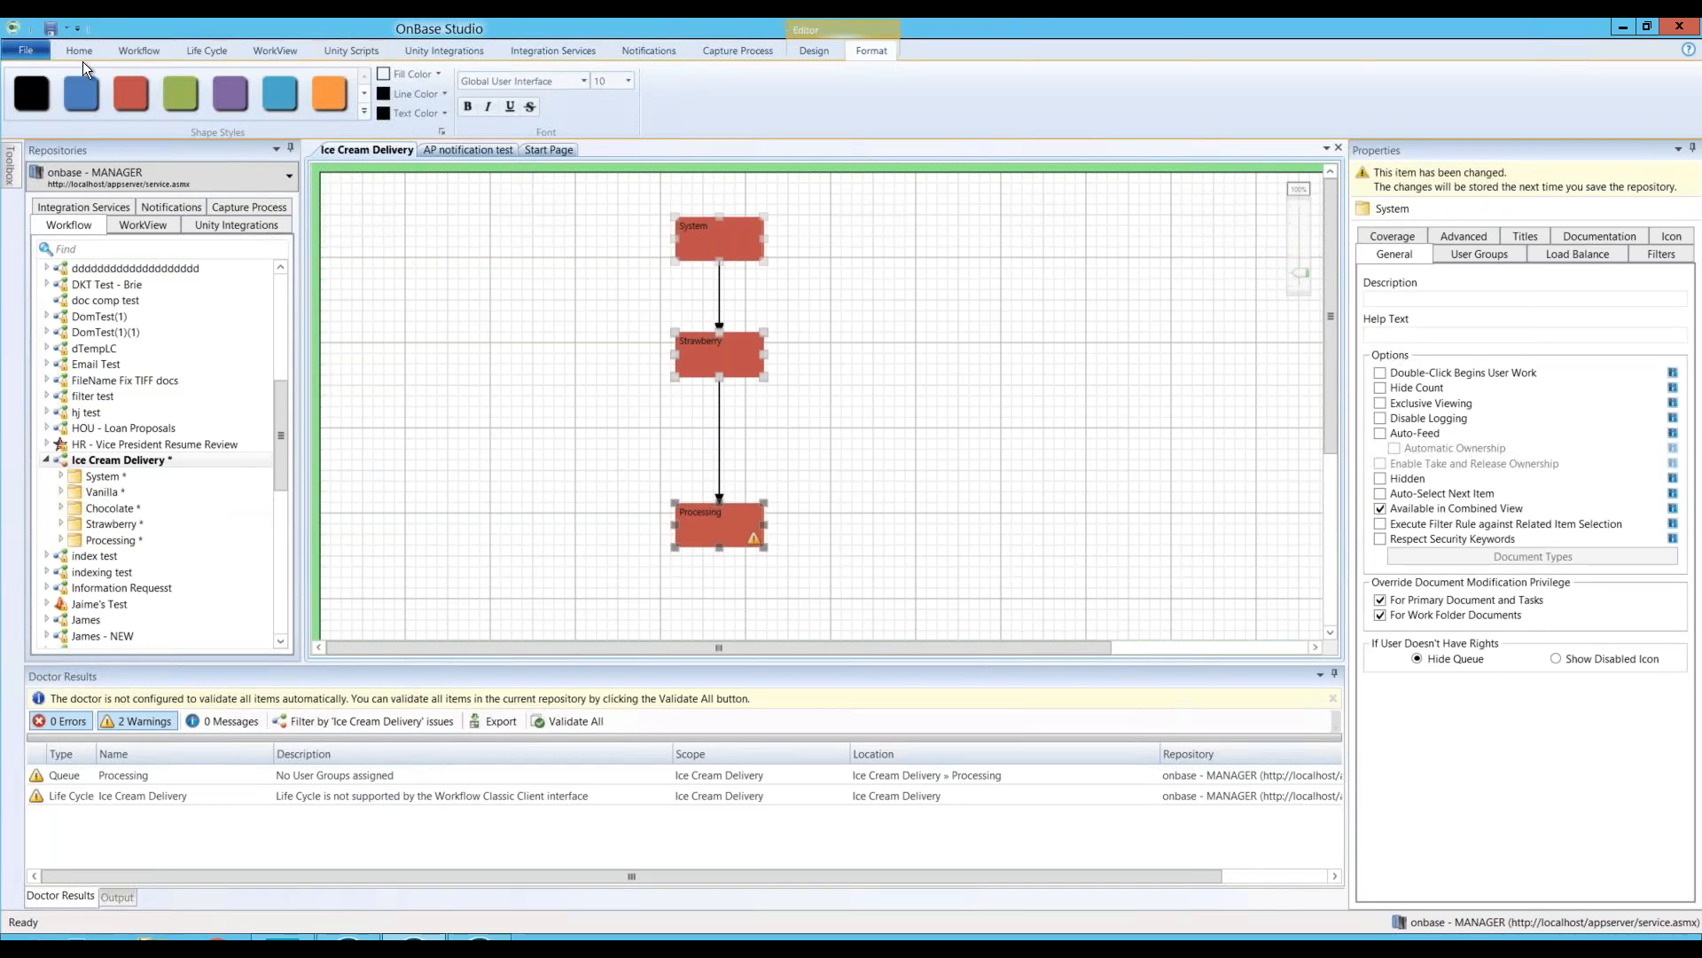
Step: Close the Ice Cream Delivery and AP notification test document tabs
left_click(77, 50)
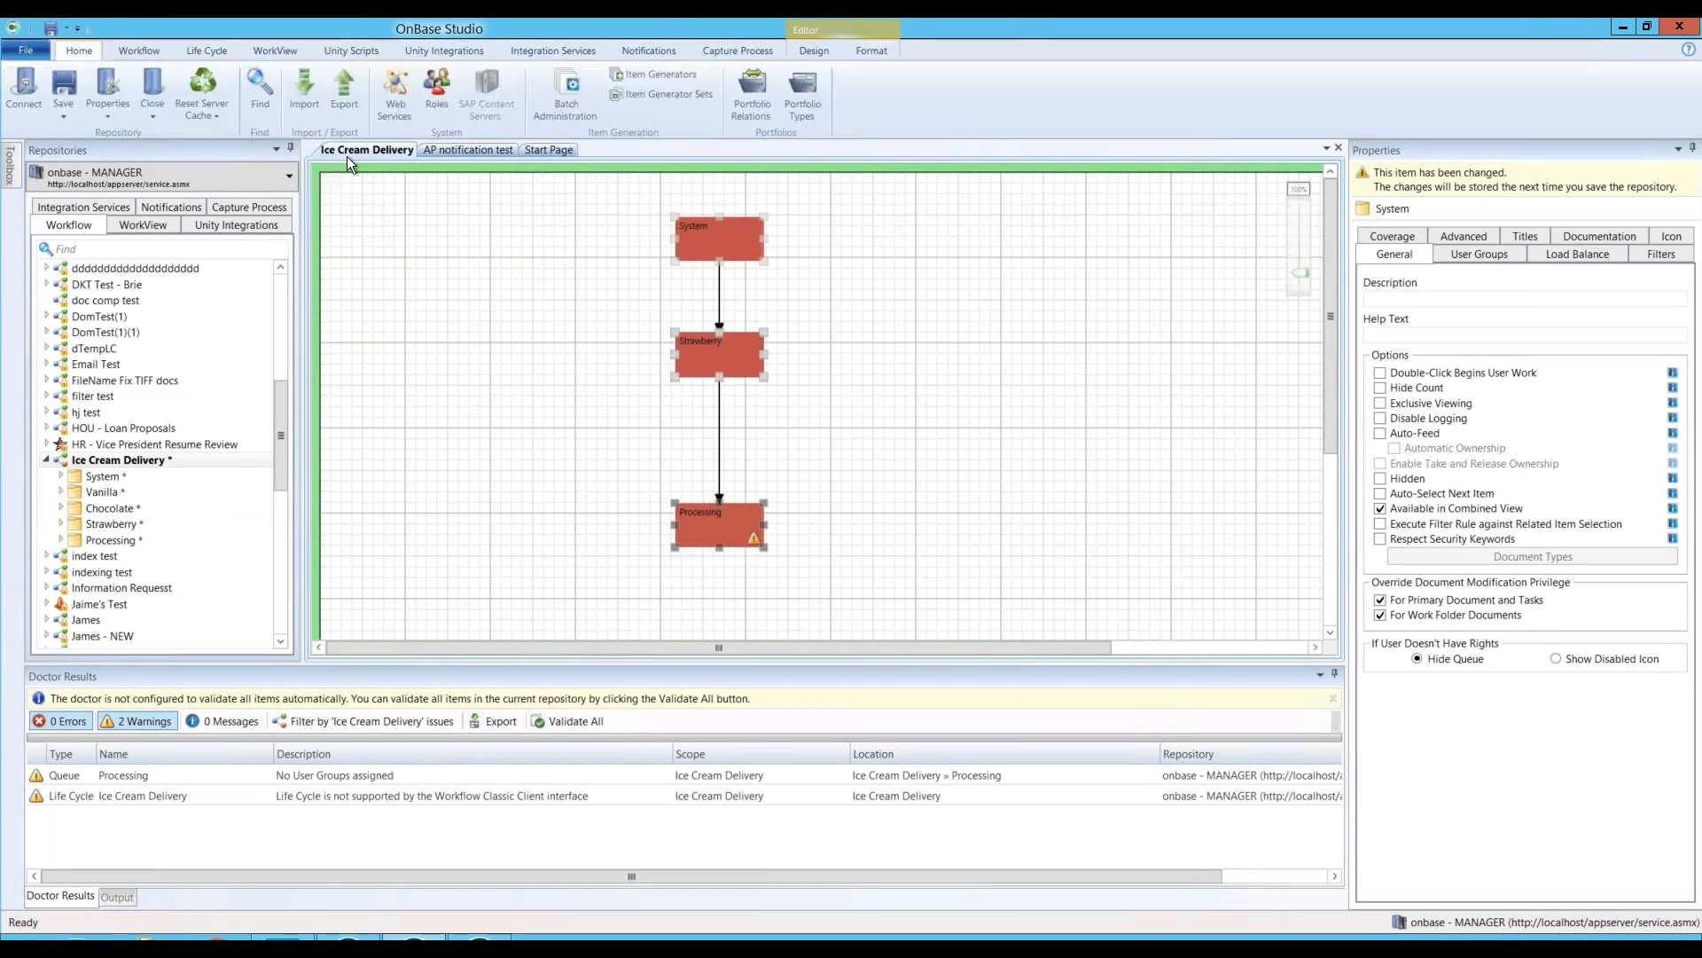
right_click(376, 147)
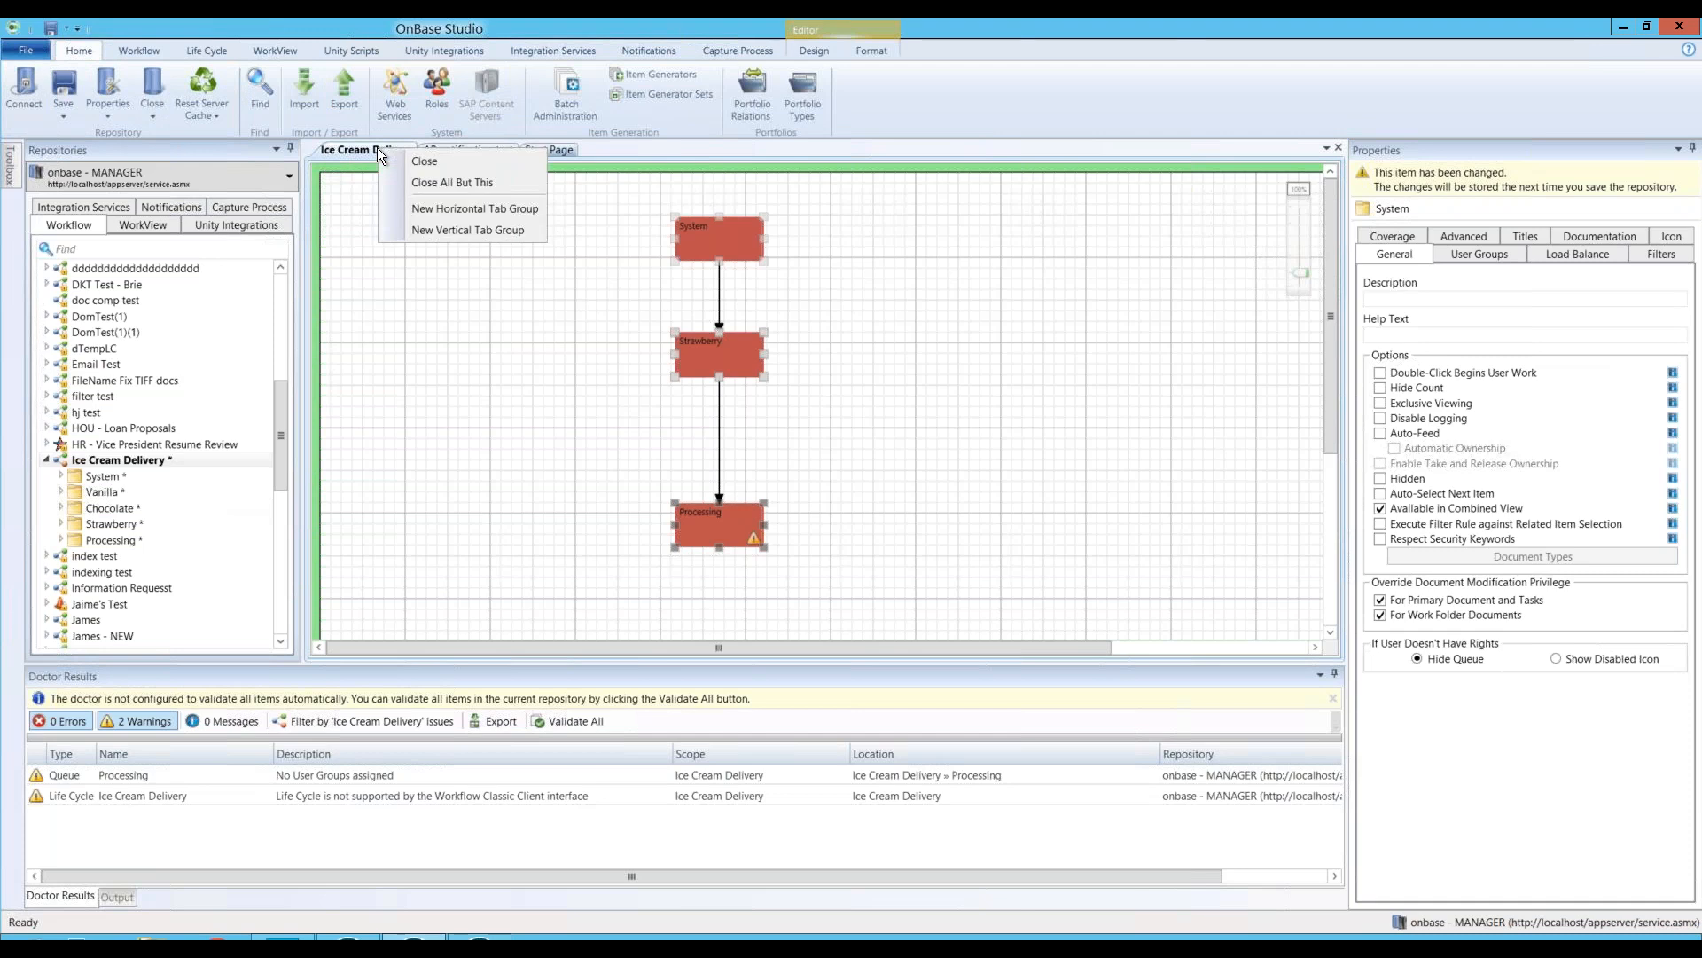
left_click(412, 161)
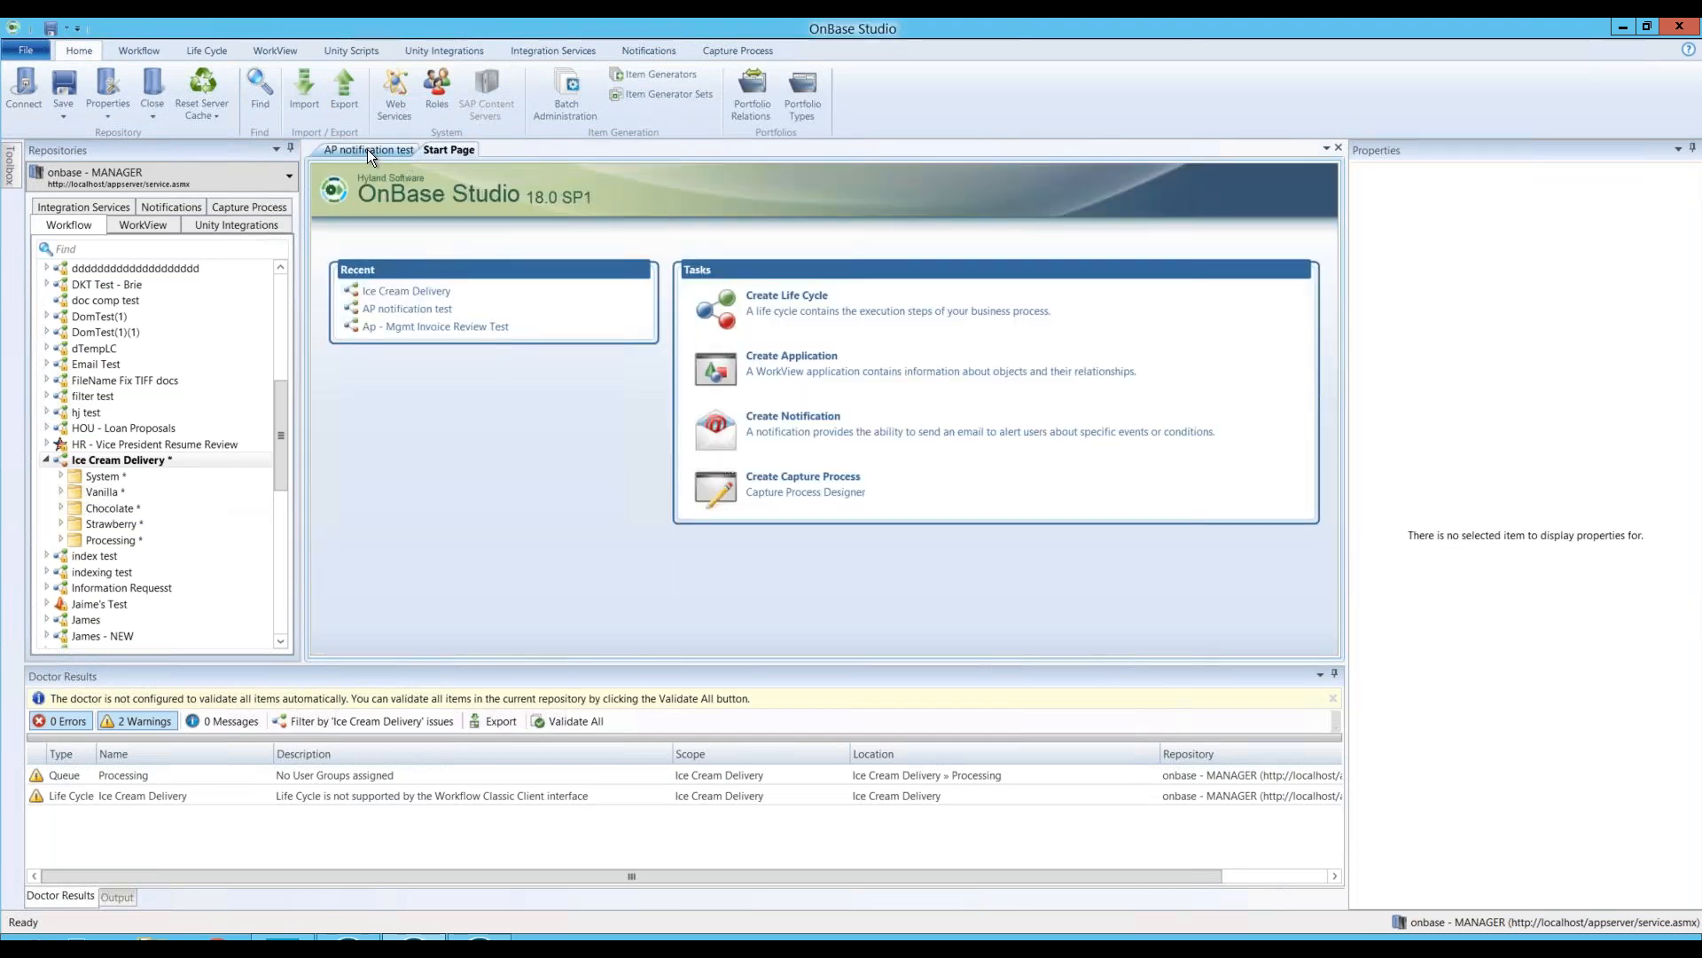
left_click(367, 149)
right_click(367, 151)
left_click(391, 160)
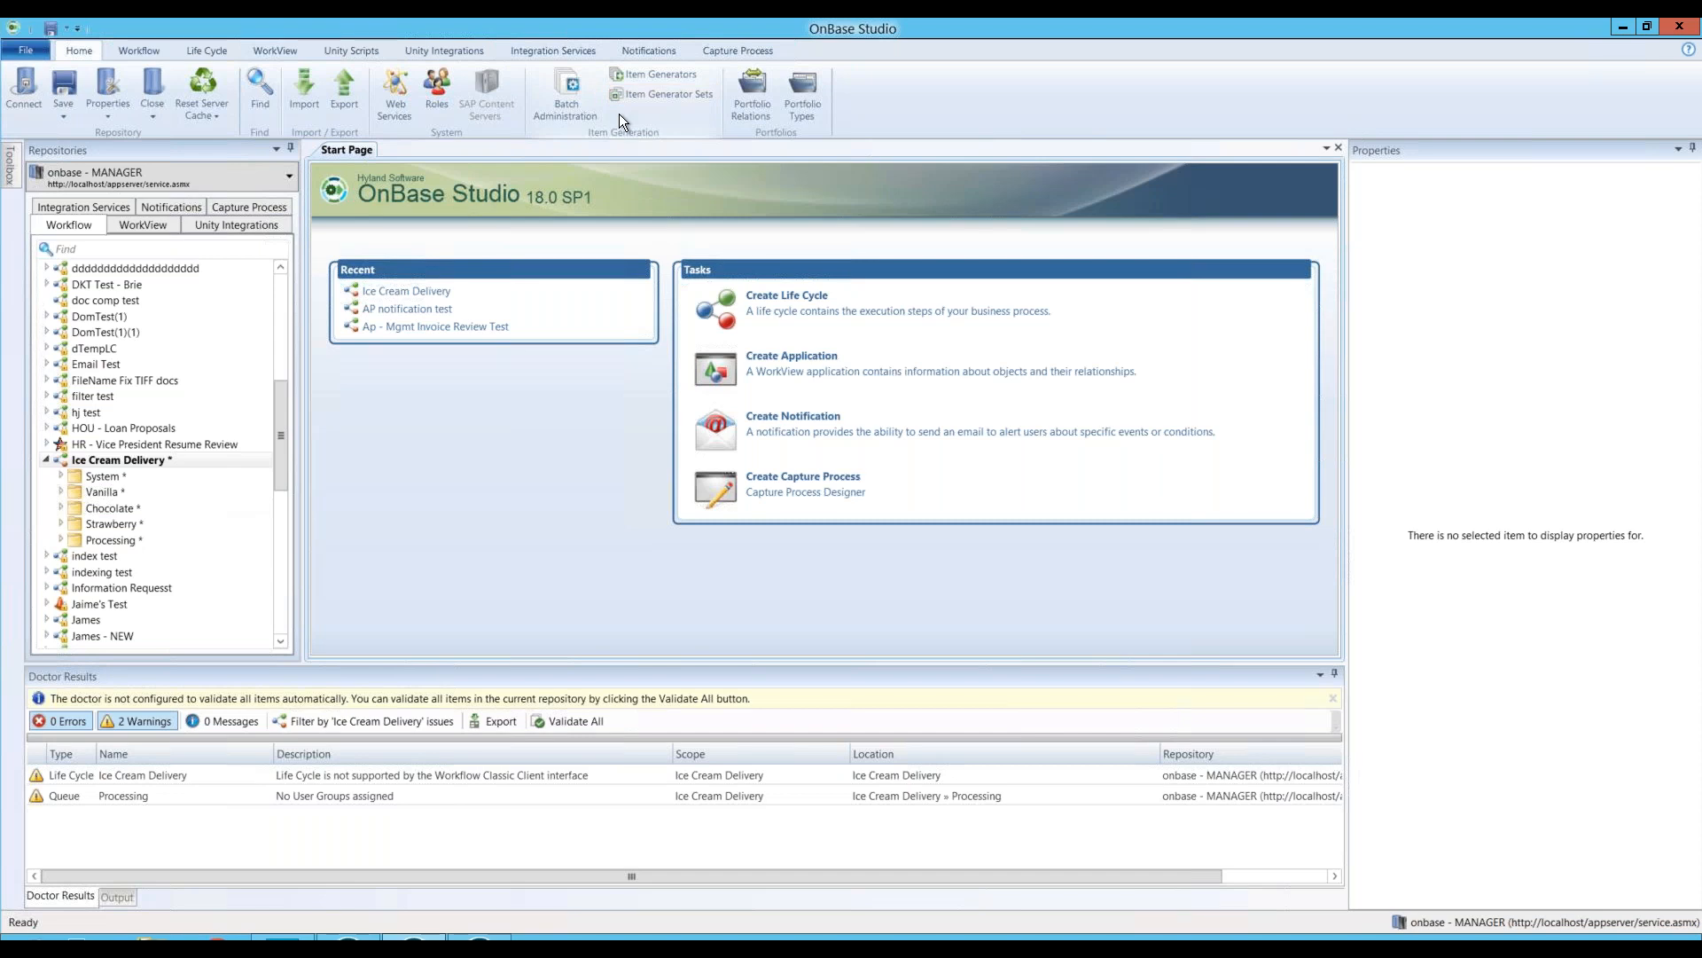
Step: Search Item Generators for 'Vanilla Ice Cream', find none, and start adding a new generator
left_click(658, 75)
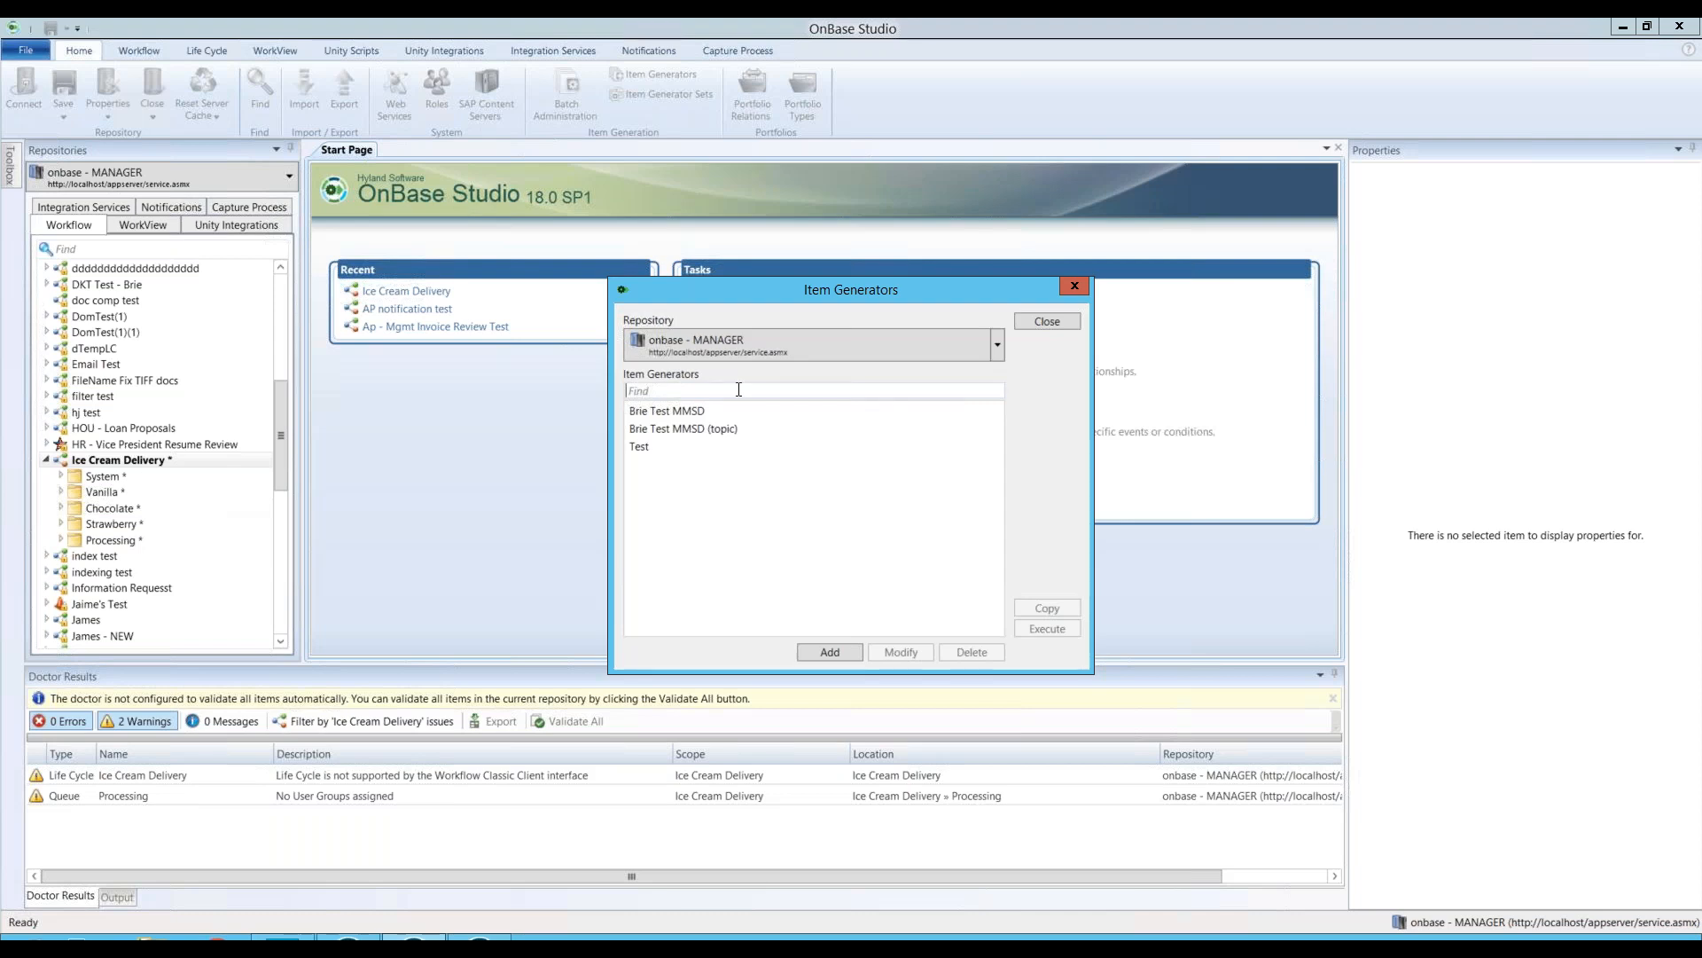
type("Vanilla Ice Cream")
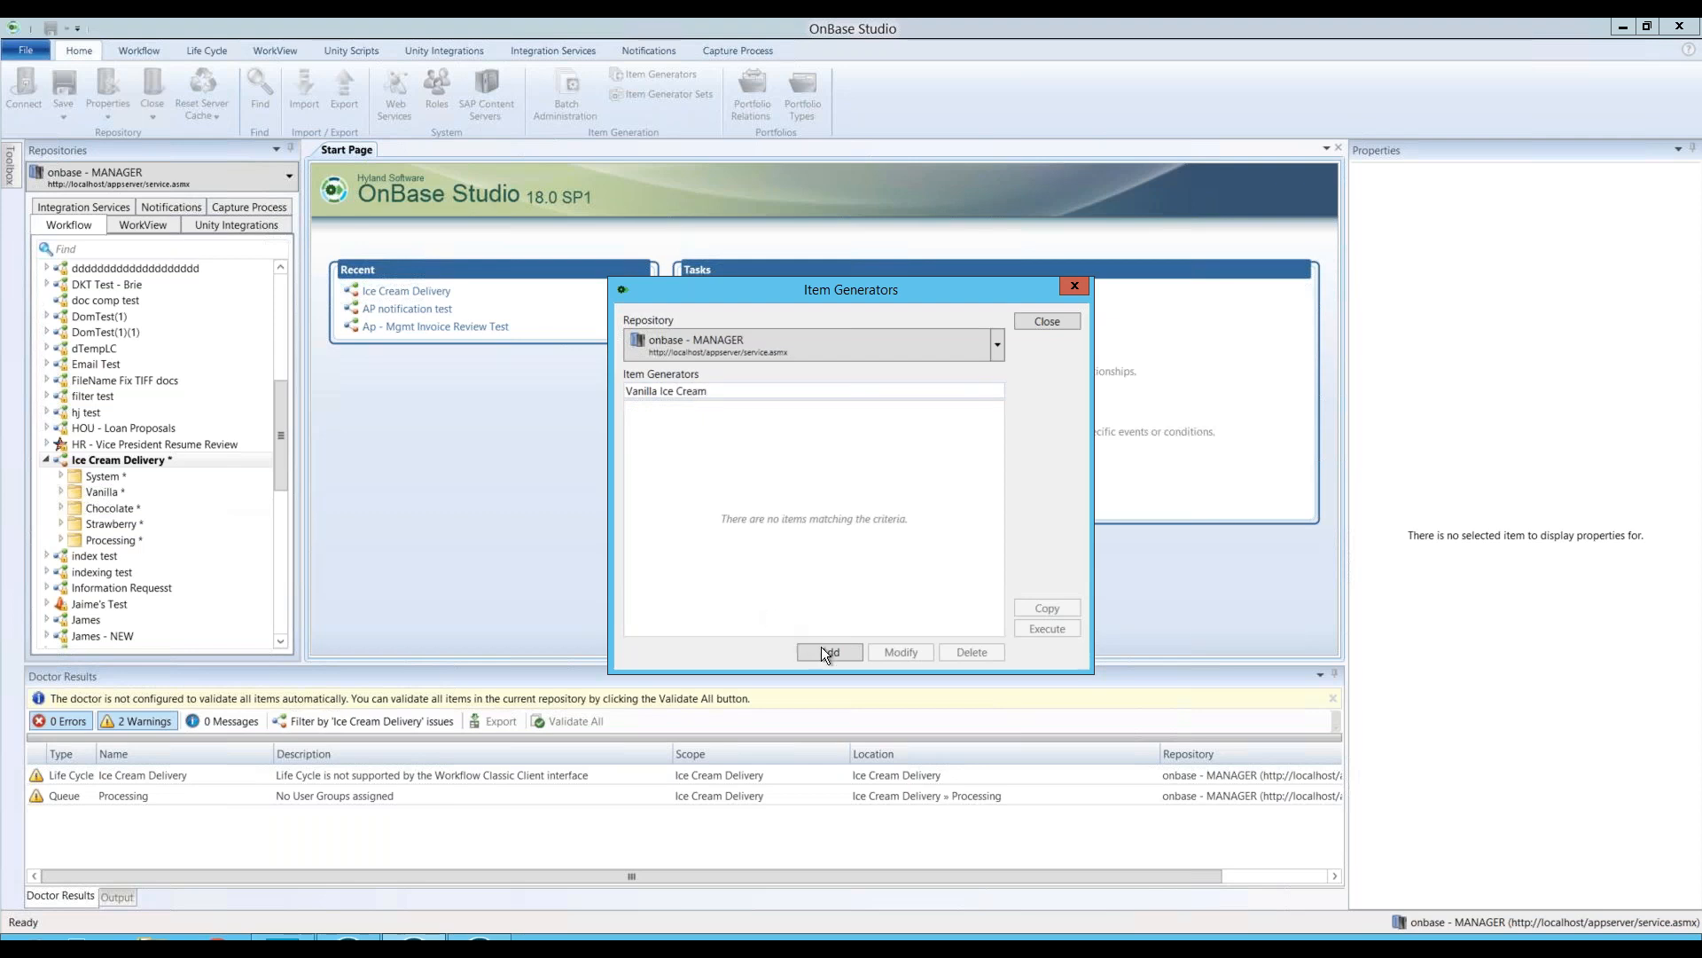
left_click(822, 651)
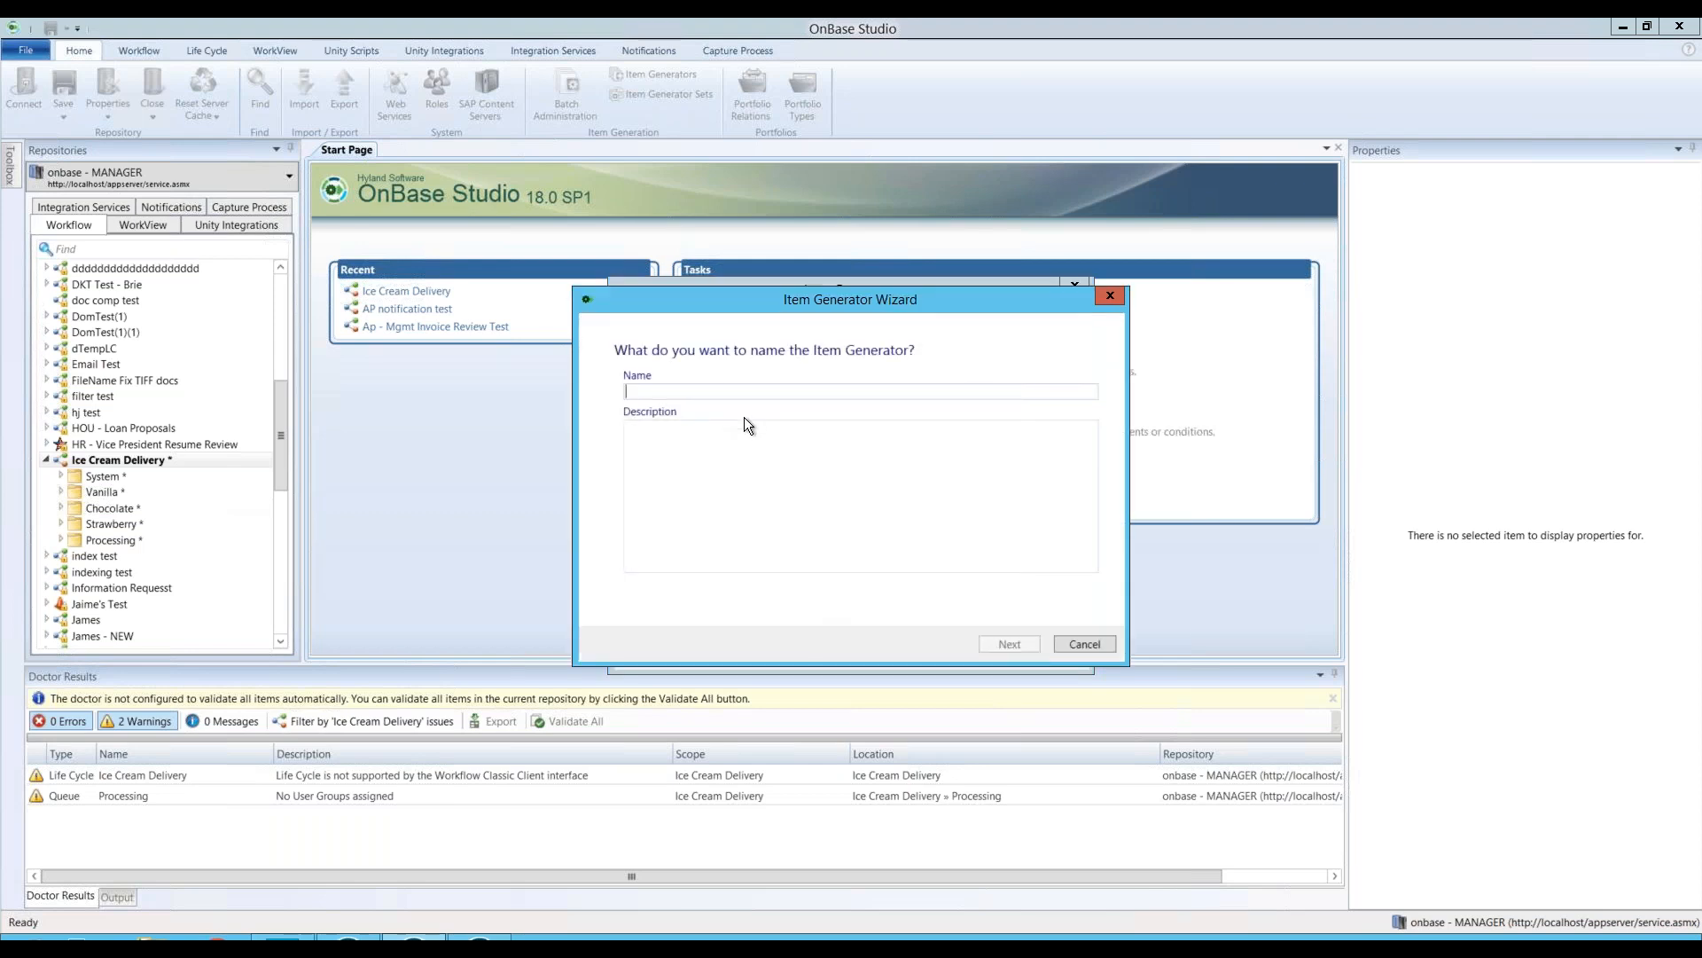
Step: Name the generator 'Vanilla Ice Cream' and set it to generate ICE CREAM! forms
type("Vanilla Ice ")
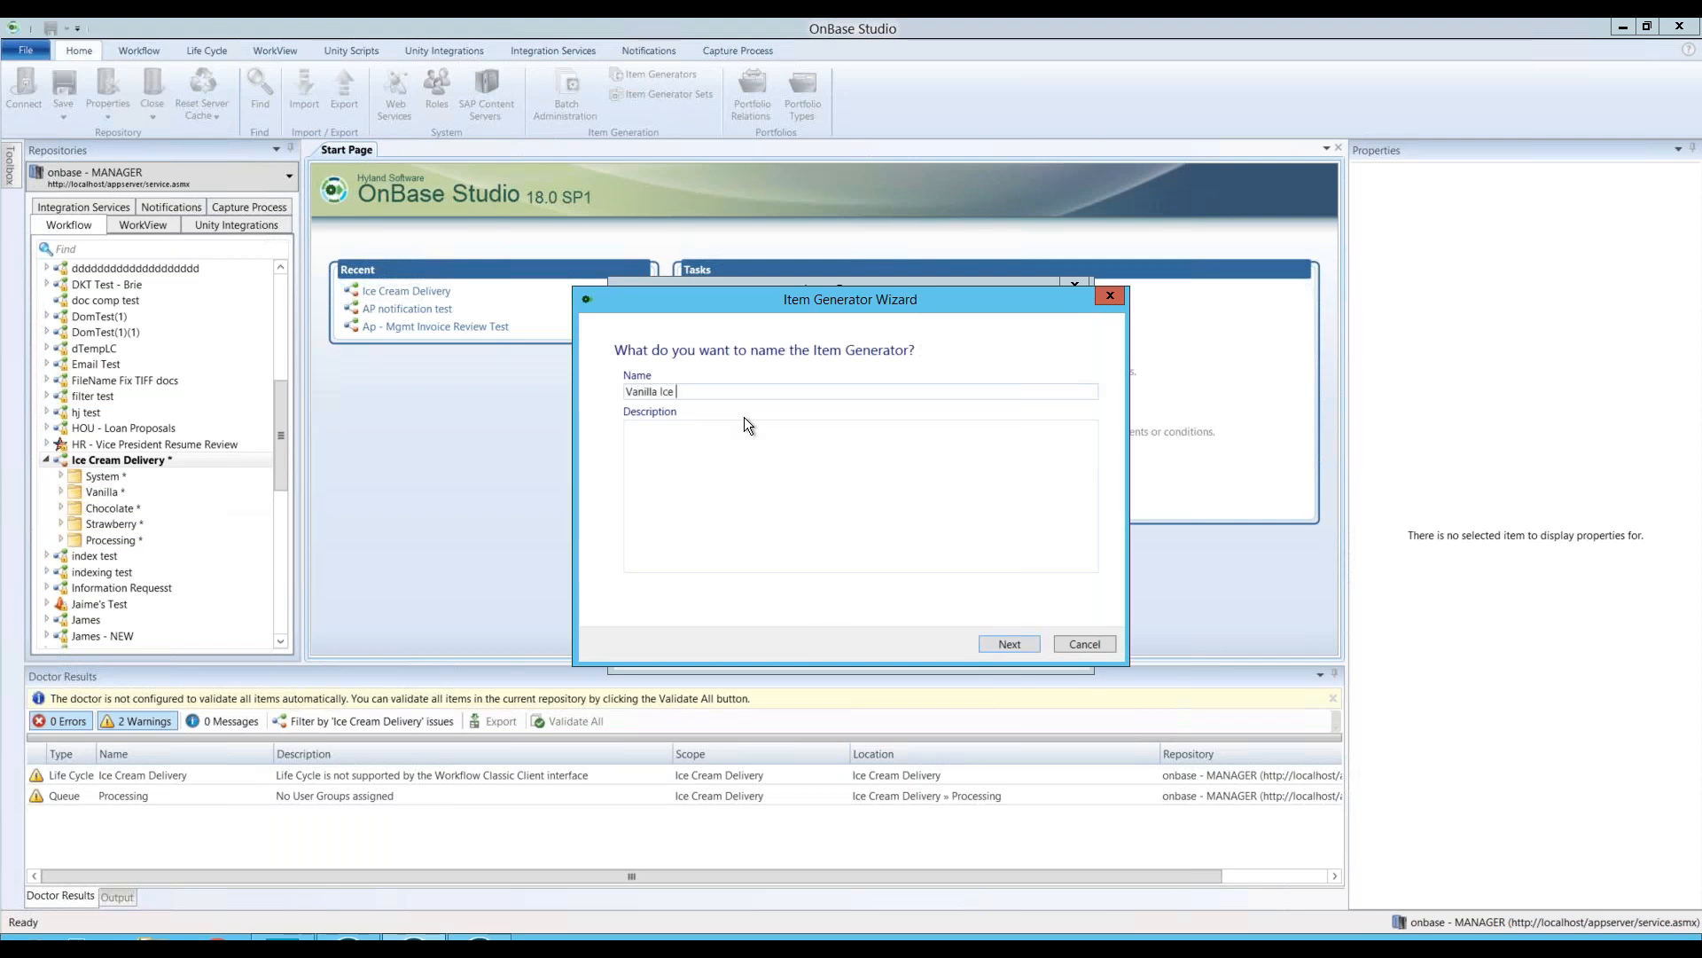
type("Cream")
left_click(1010, 643)
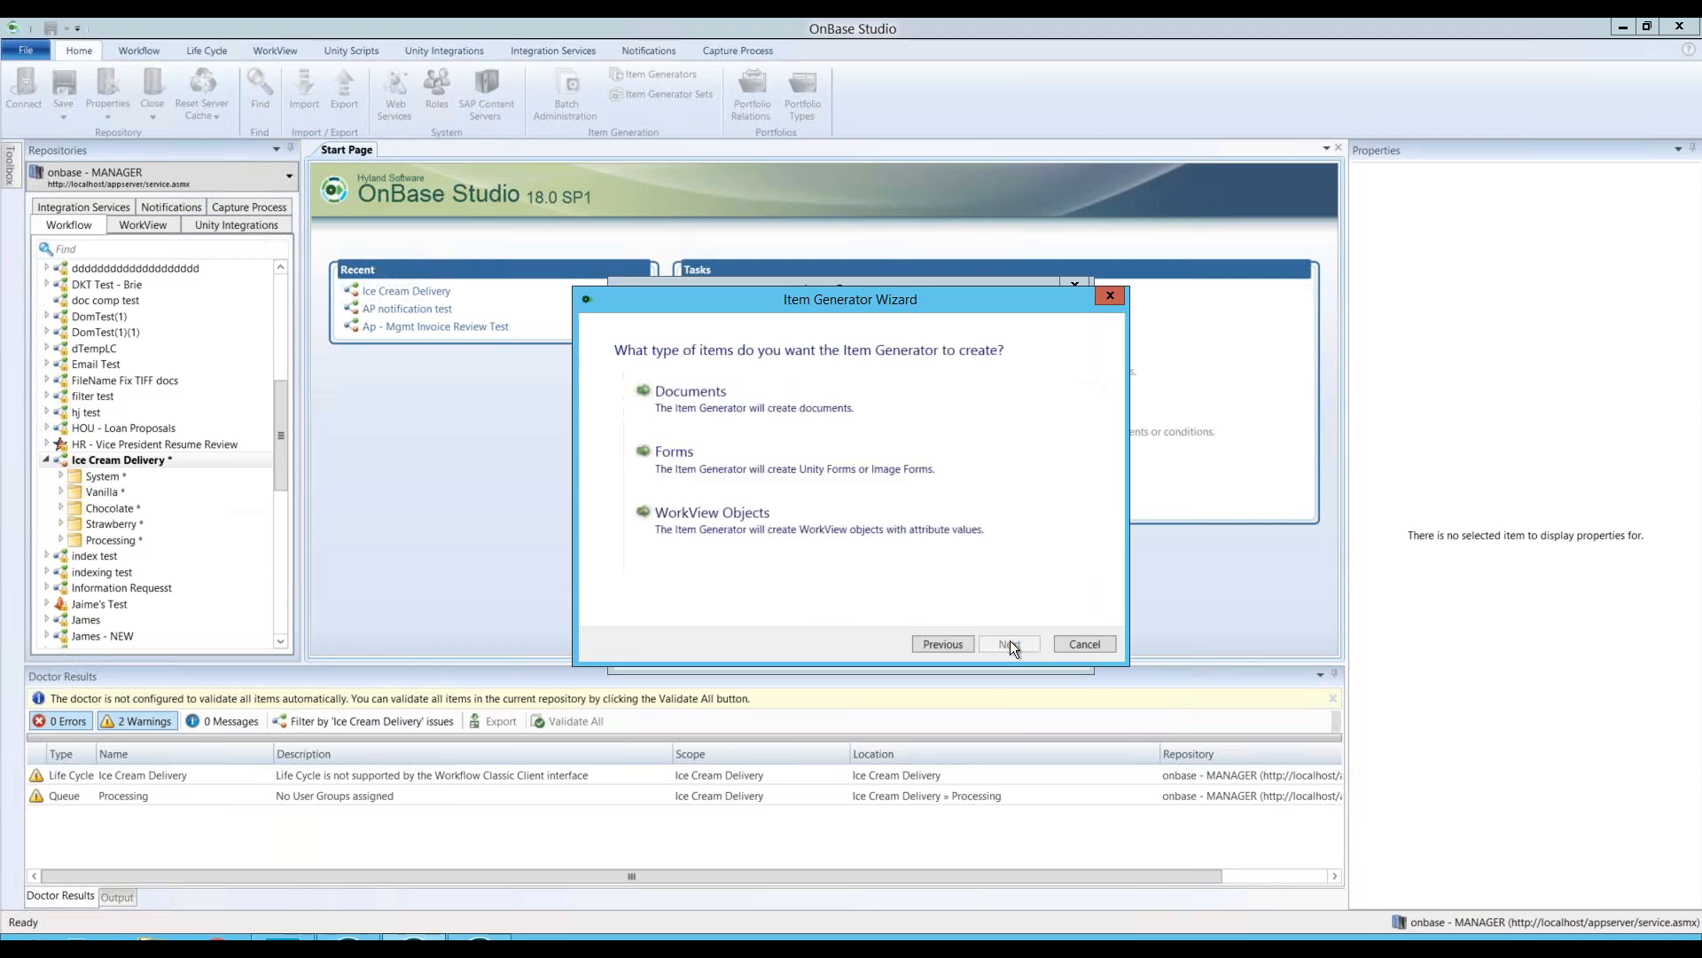
left_click(691, 470)
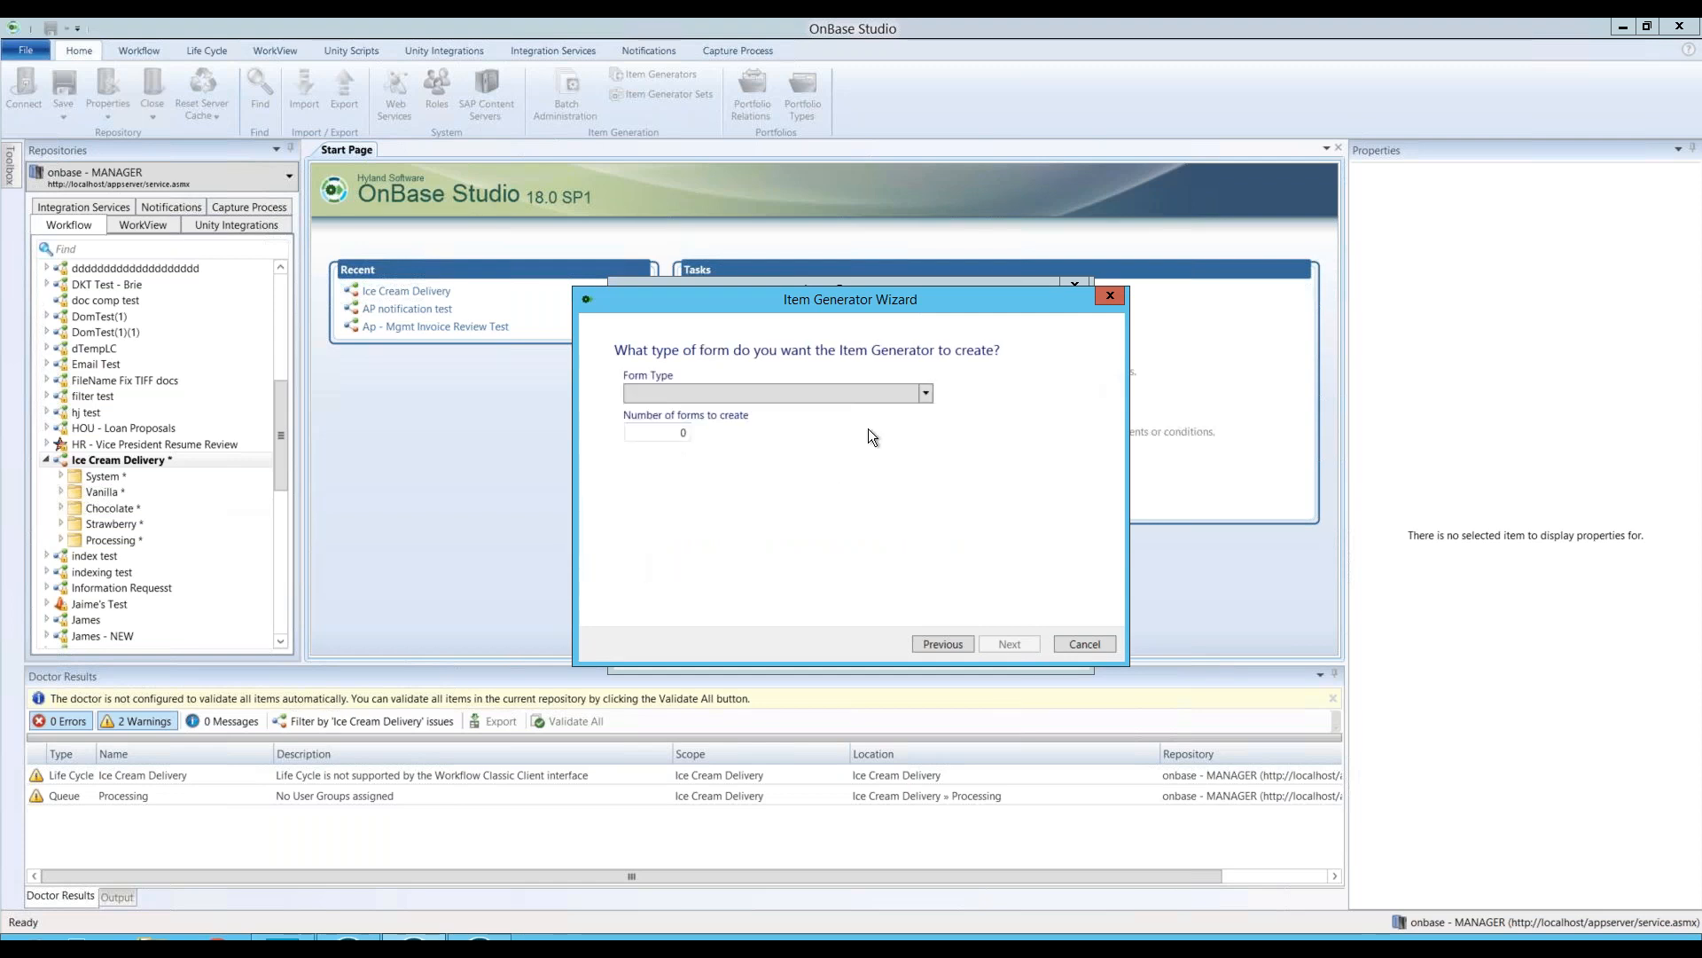
left_click(874, 399)
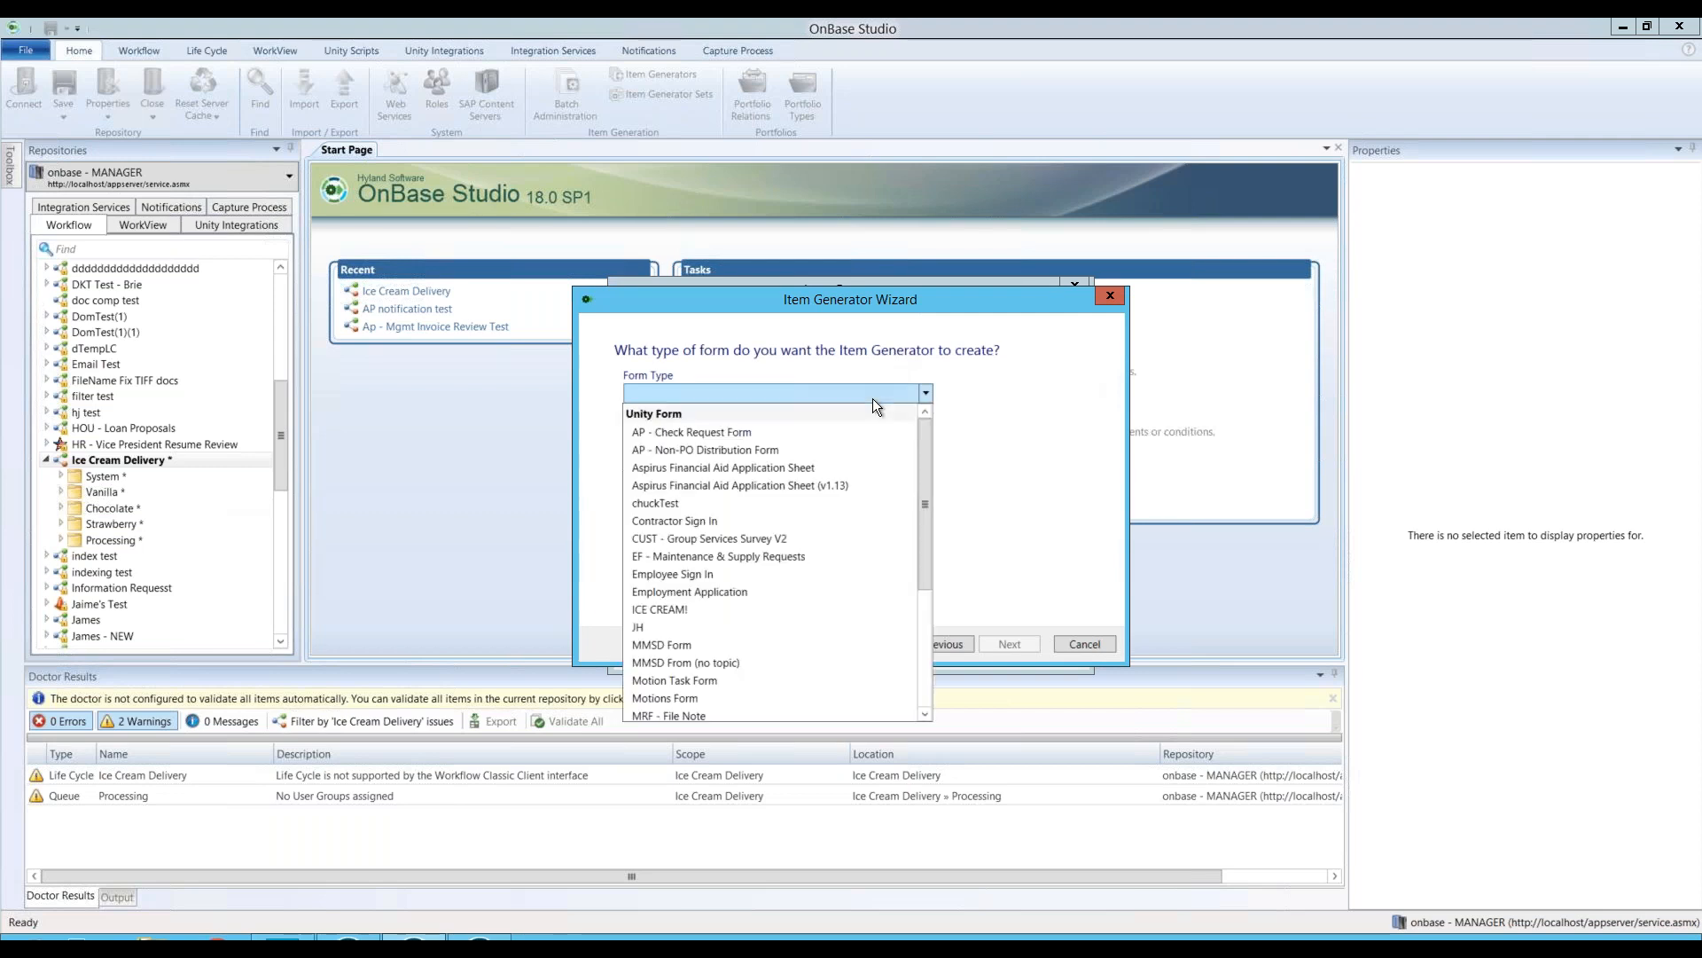
left_click(682, 612)
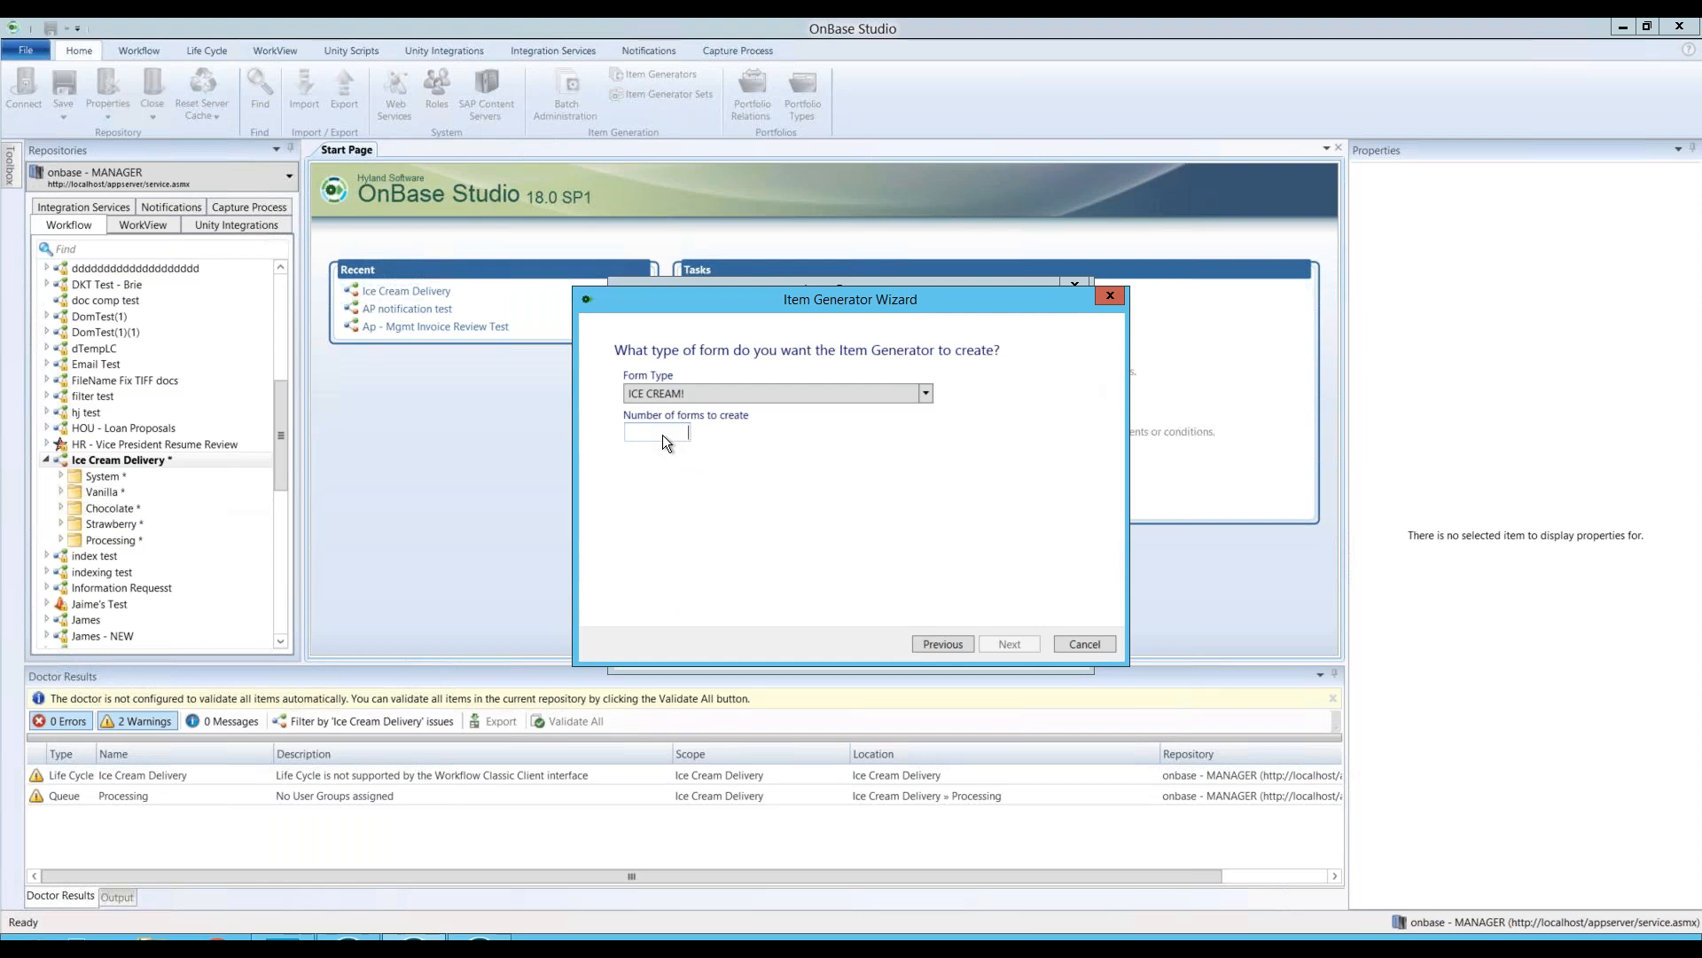
left_click(1009, 647)
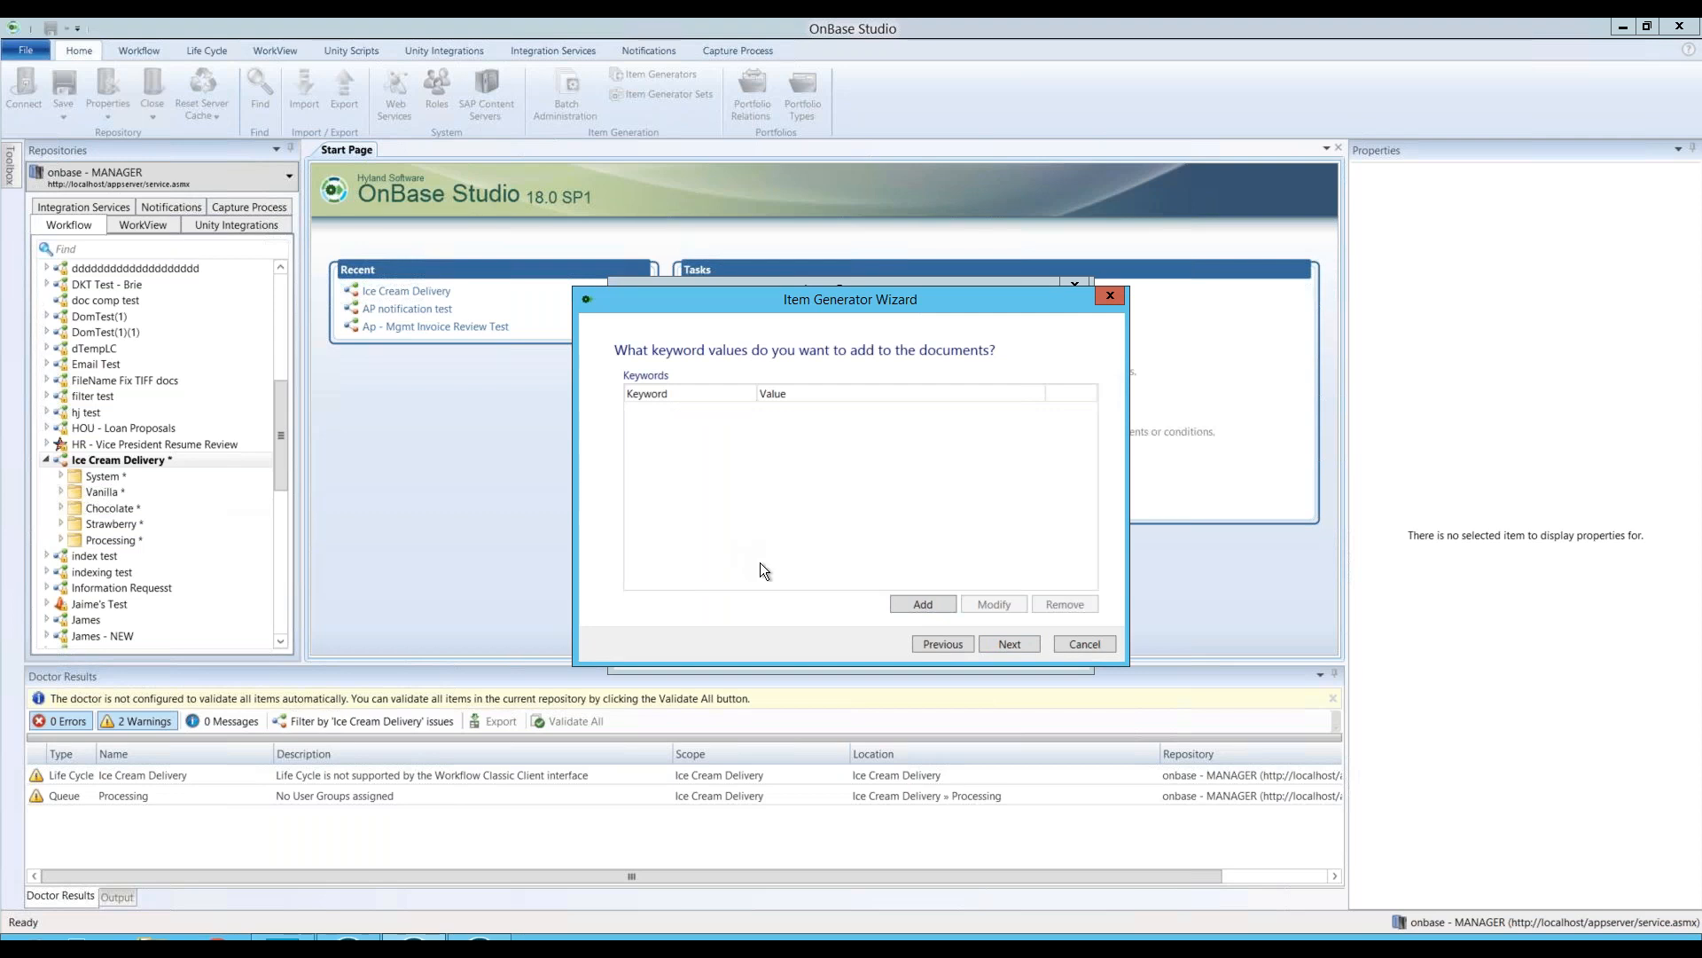
Step: Add a Flavor keyword with the constant value VANILLA
left_click(918, 606)
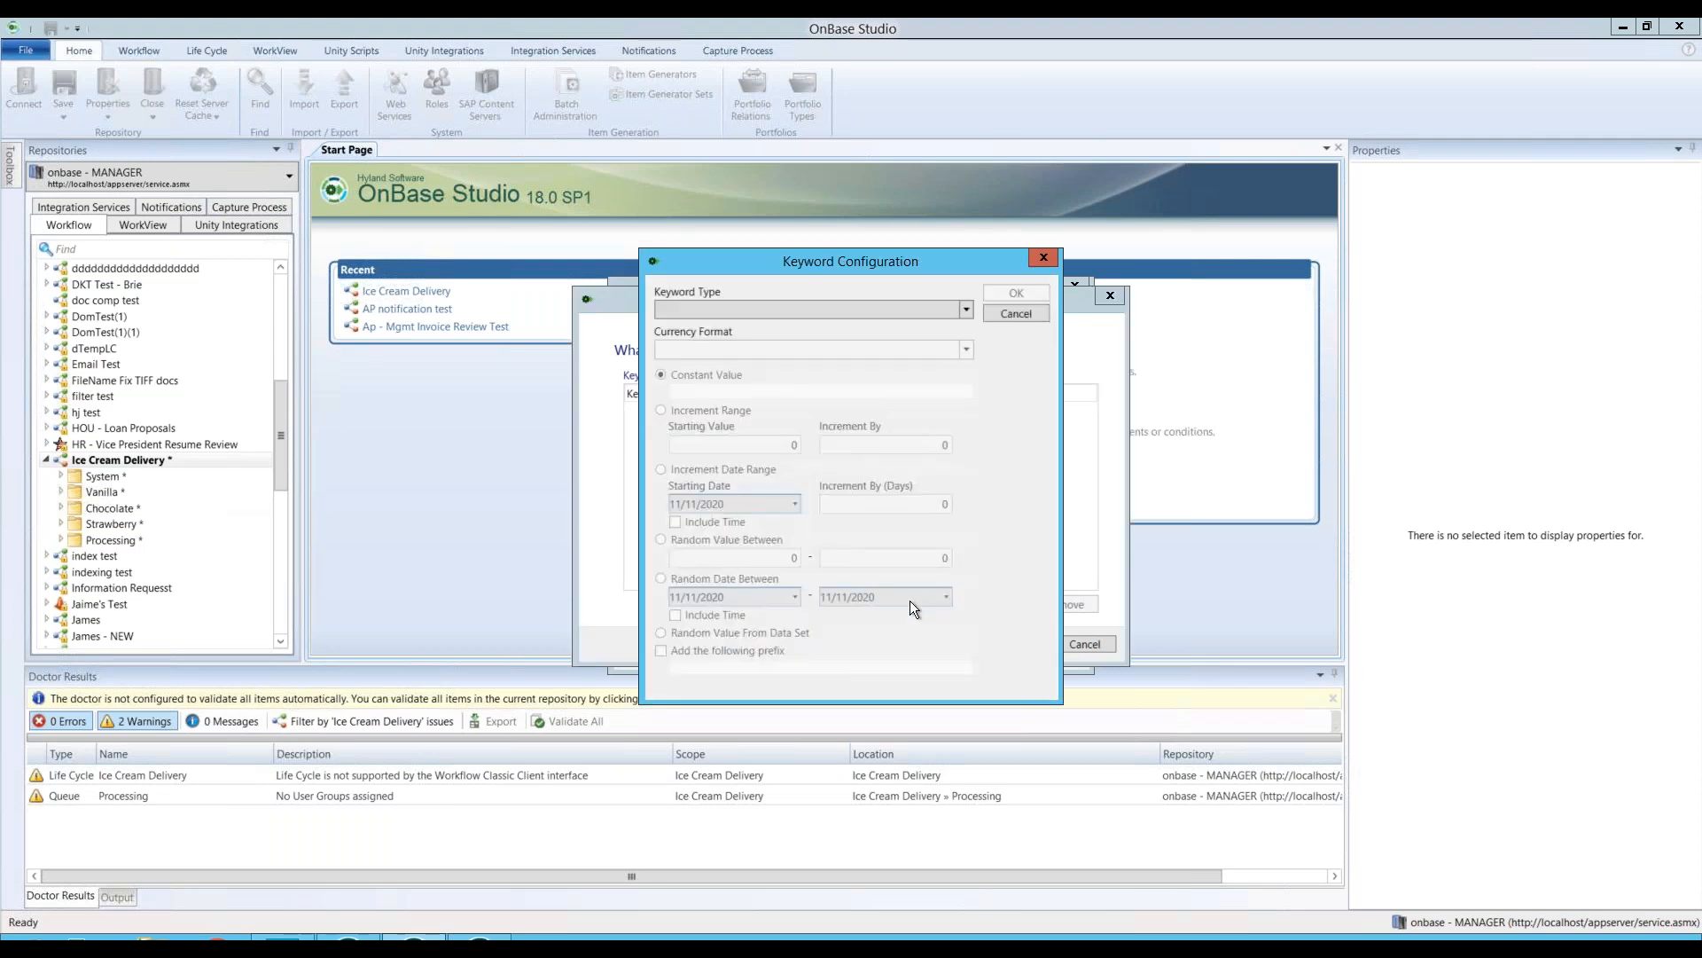
left_click(830, 311)
left_click(758, 336)
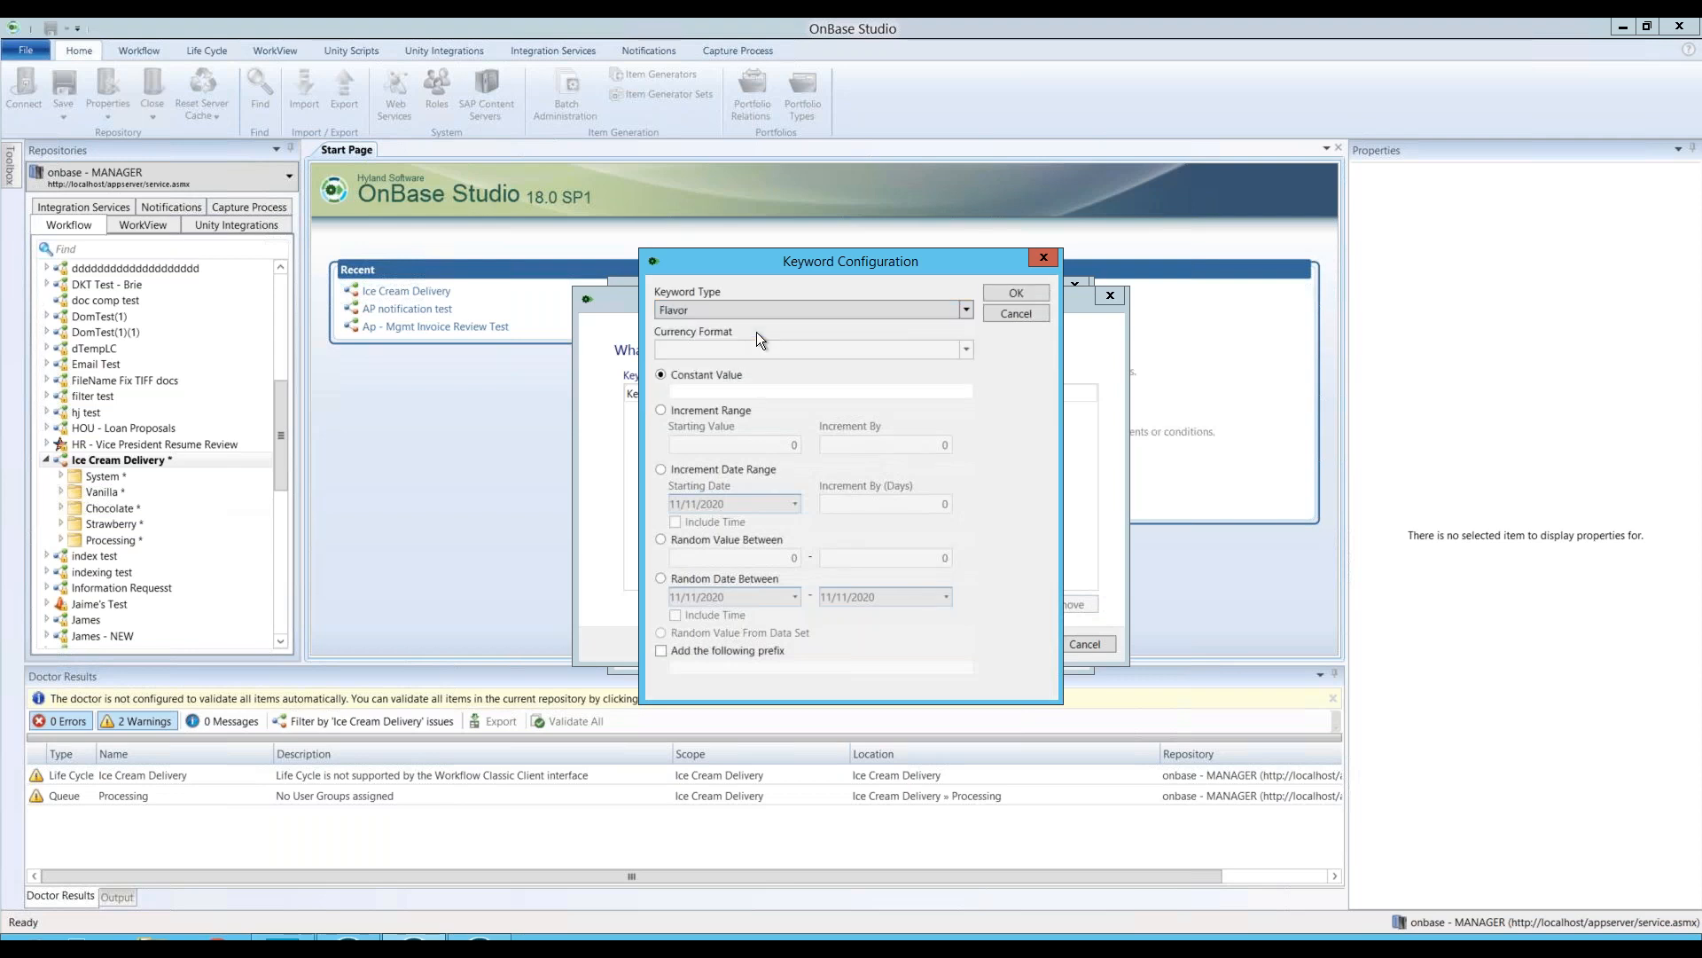
left_click(696, 393)
type("VANILLA")
left_click(1013, 296)
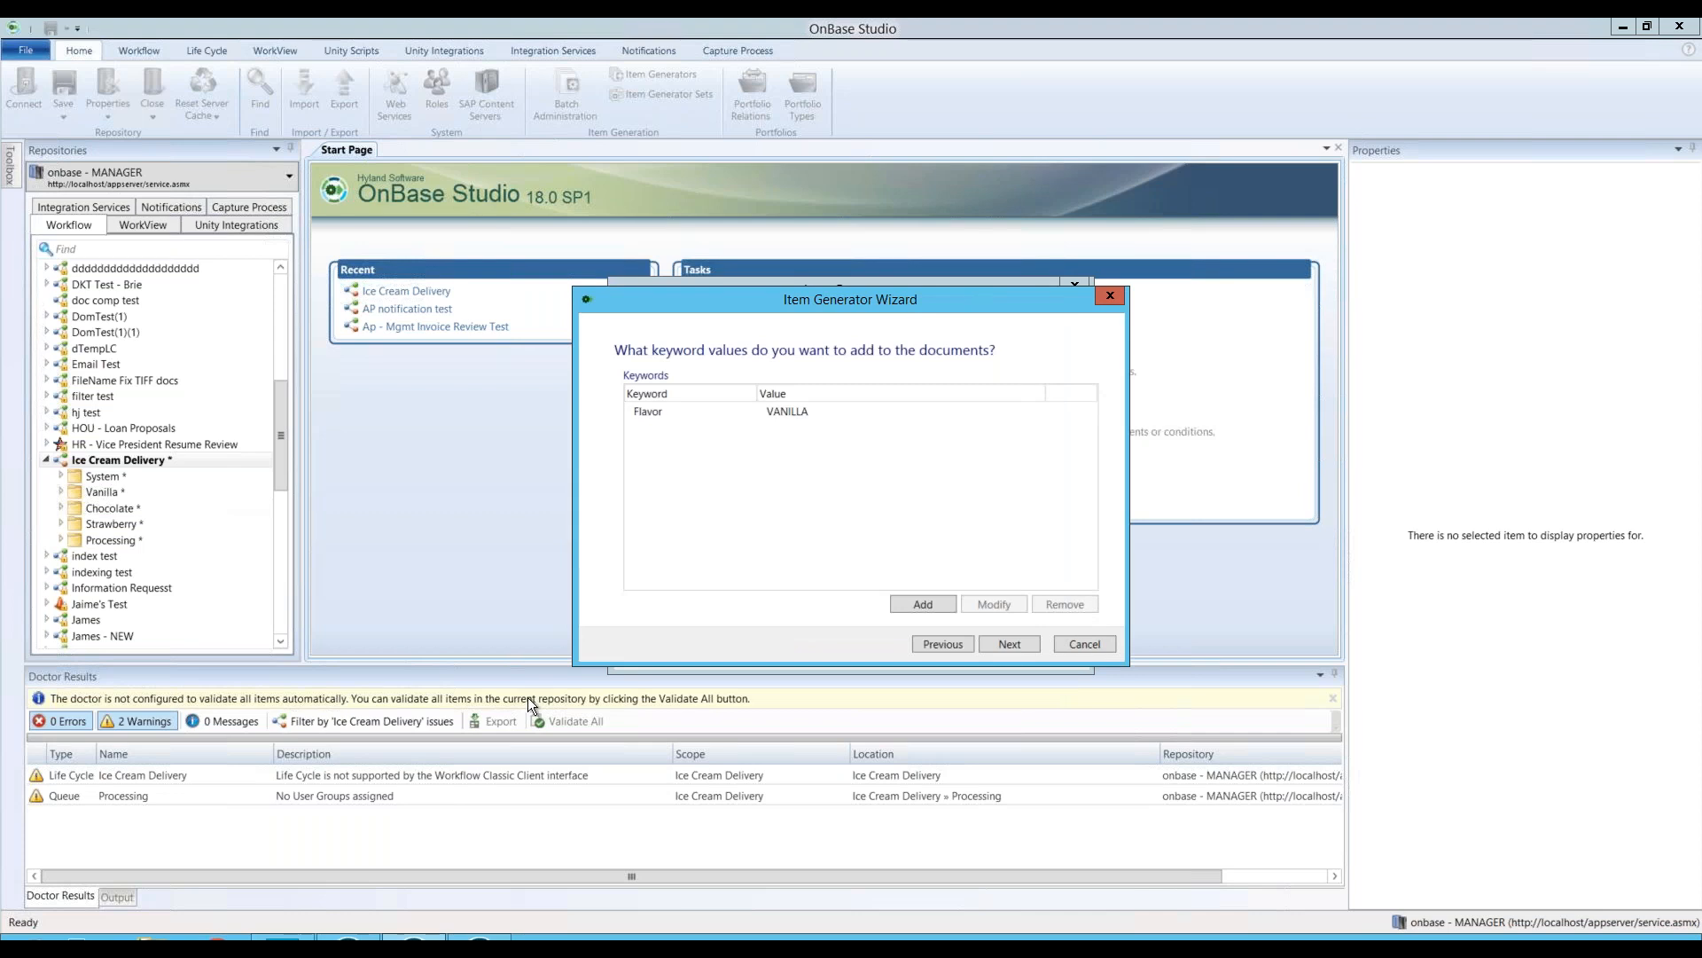
Step: Add a Naviant Contact keyword incrementing from 1 by 5, then continue to form fields
left_click(922, 606)
left_click(754, 305)
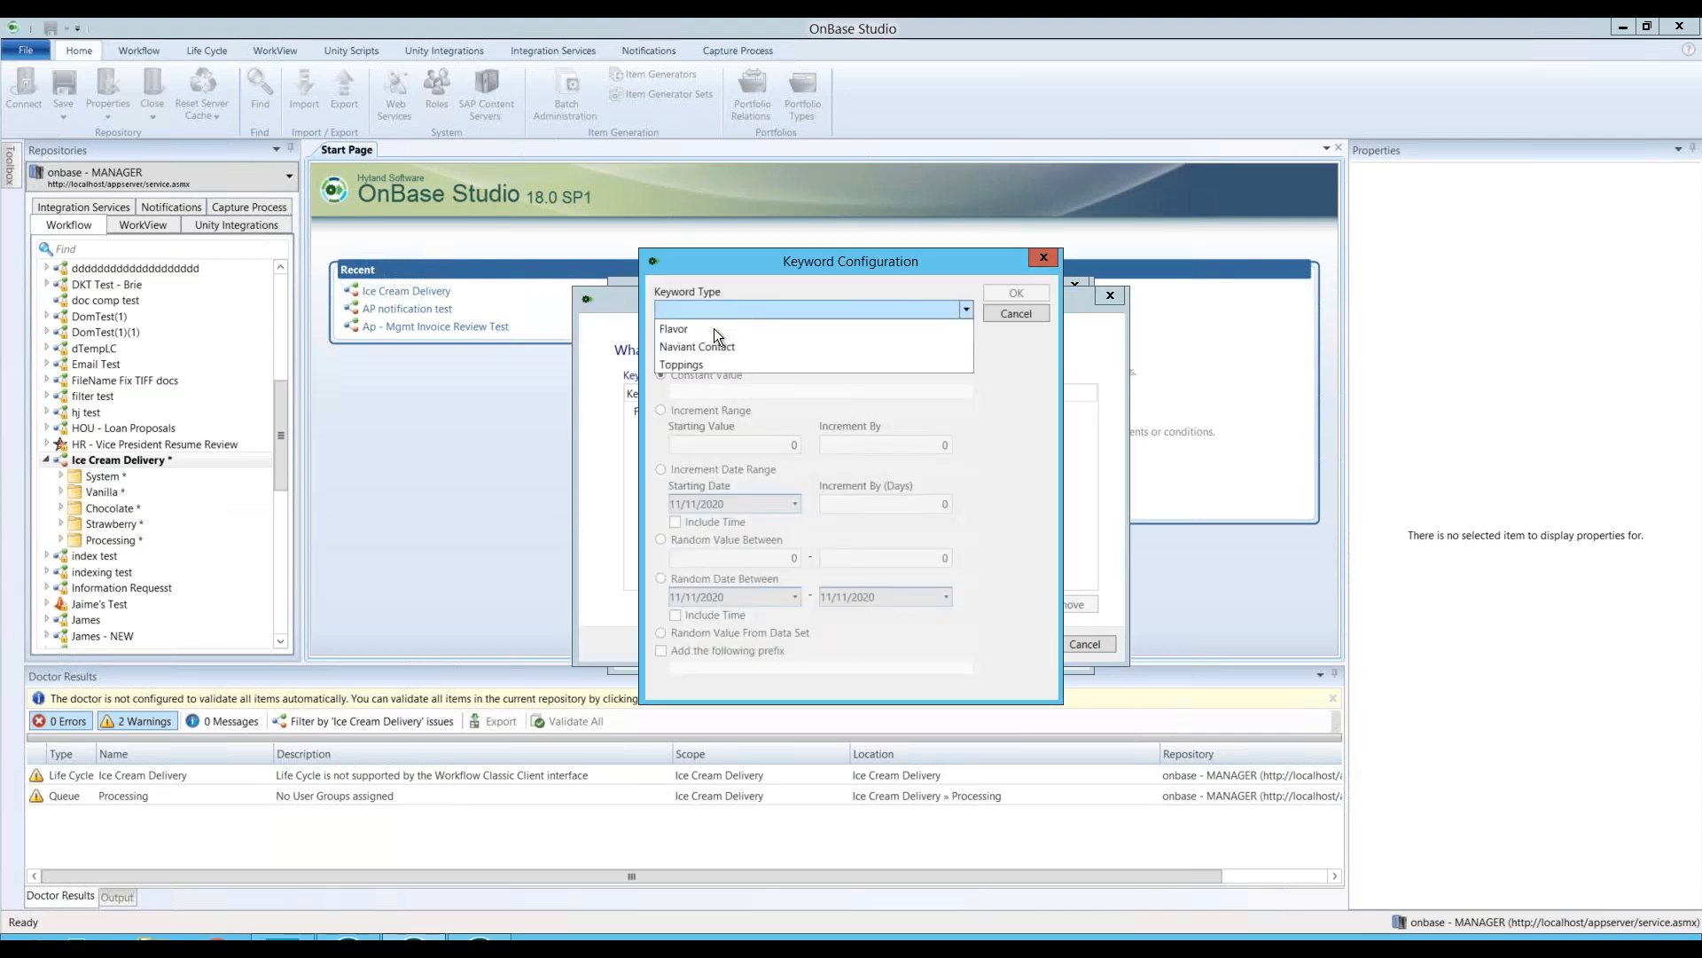
left_click(700, 345)
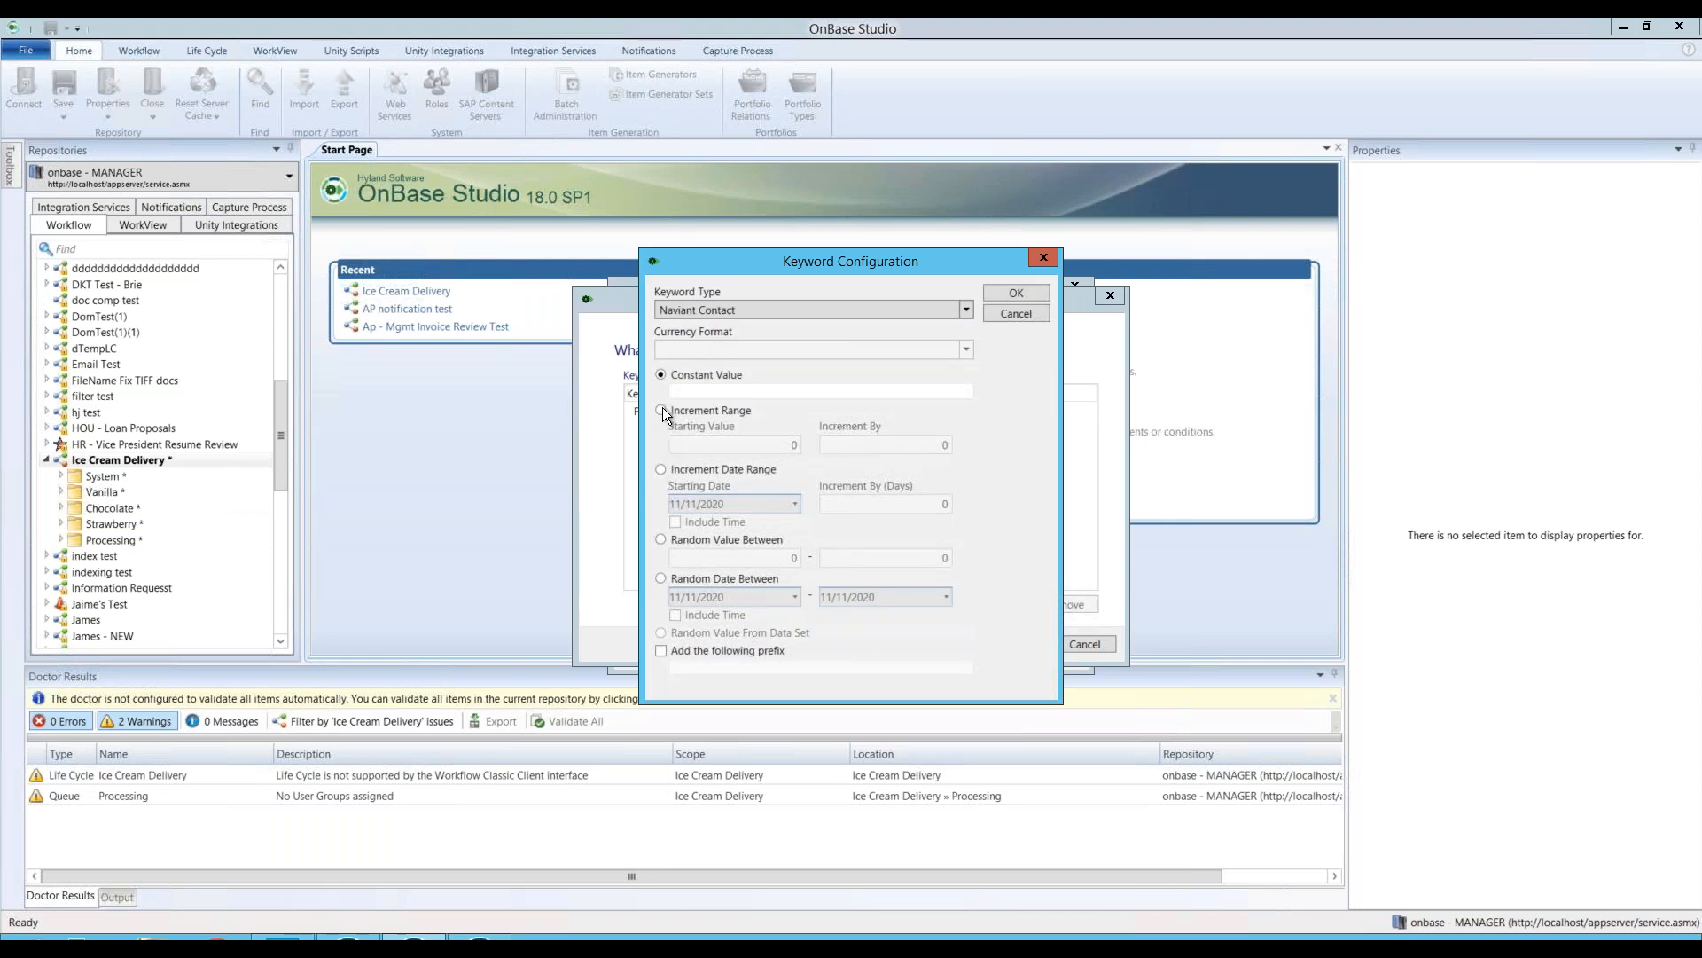
left_click(661, 411)
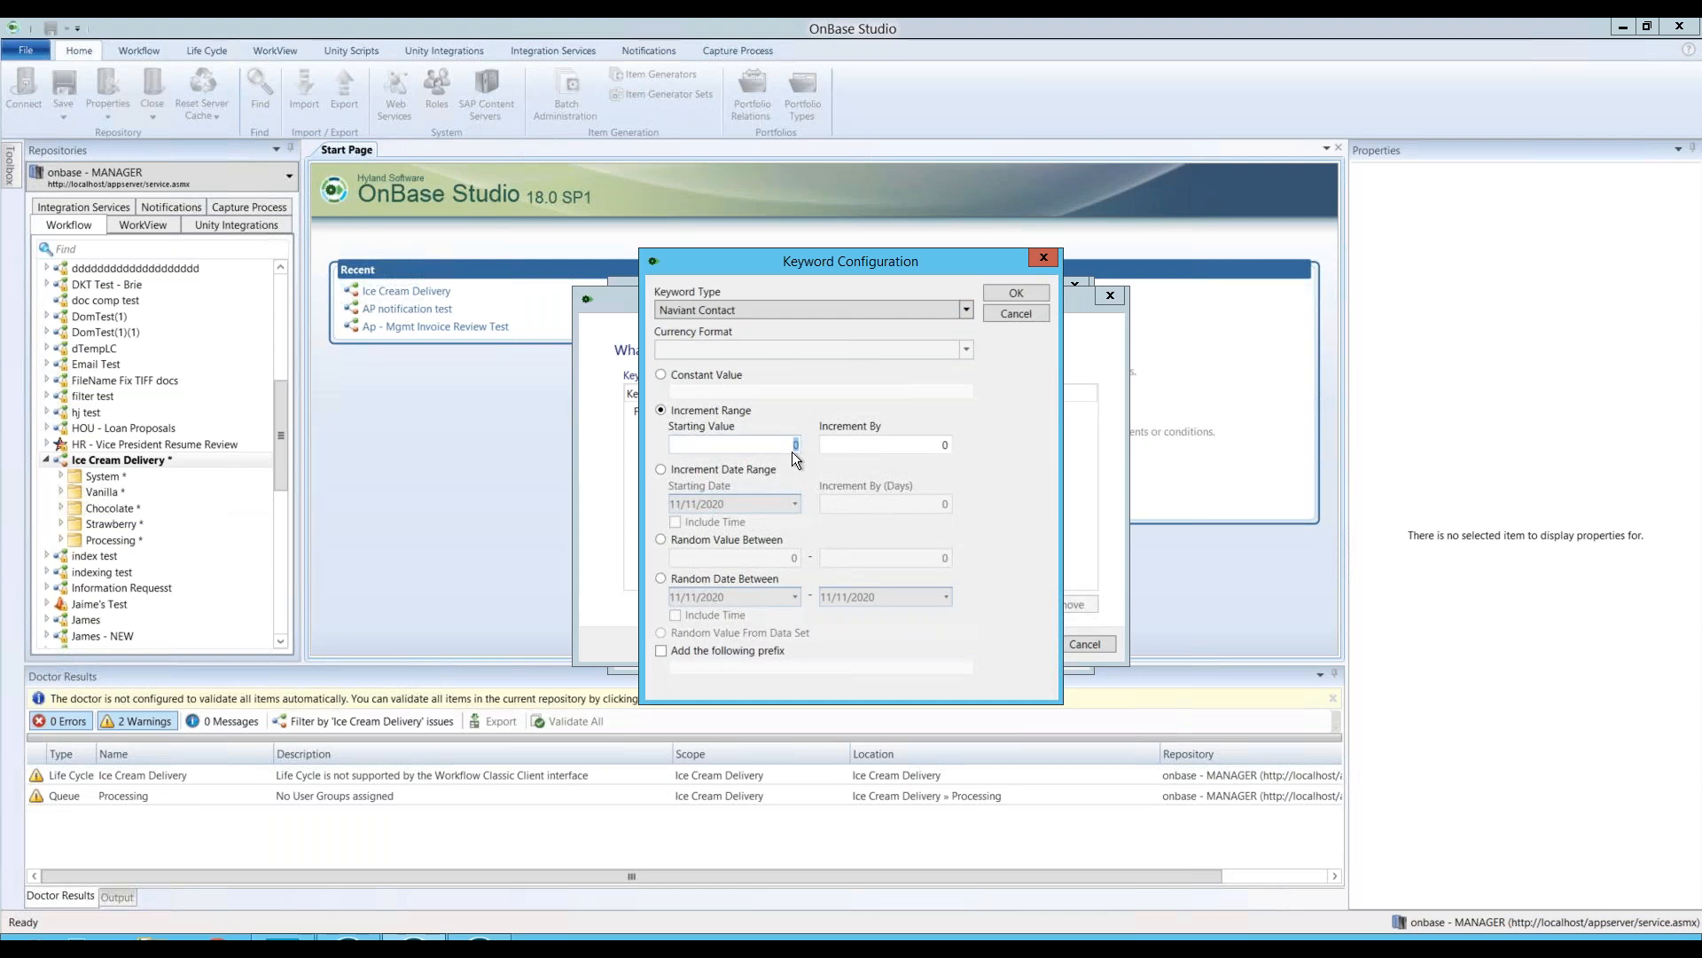
type("1")
double_click(946, 444)
type("5")
left_click(1011, 293)
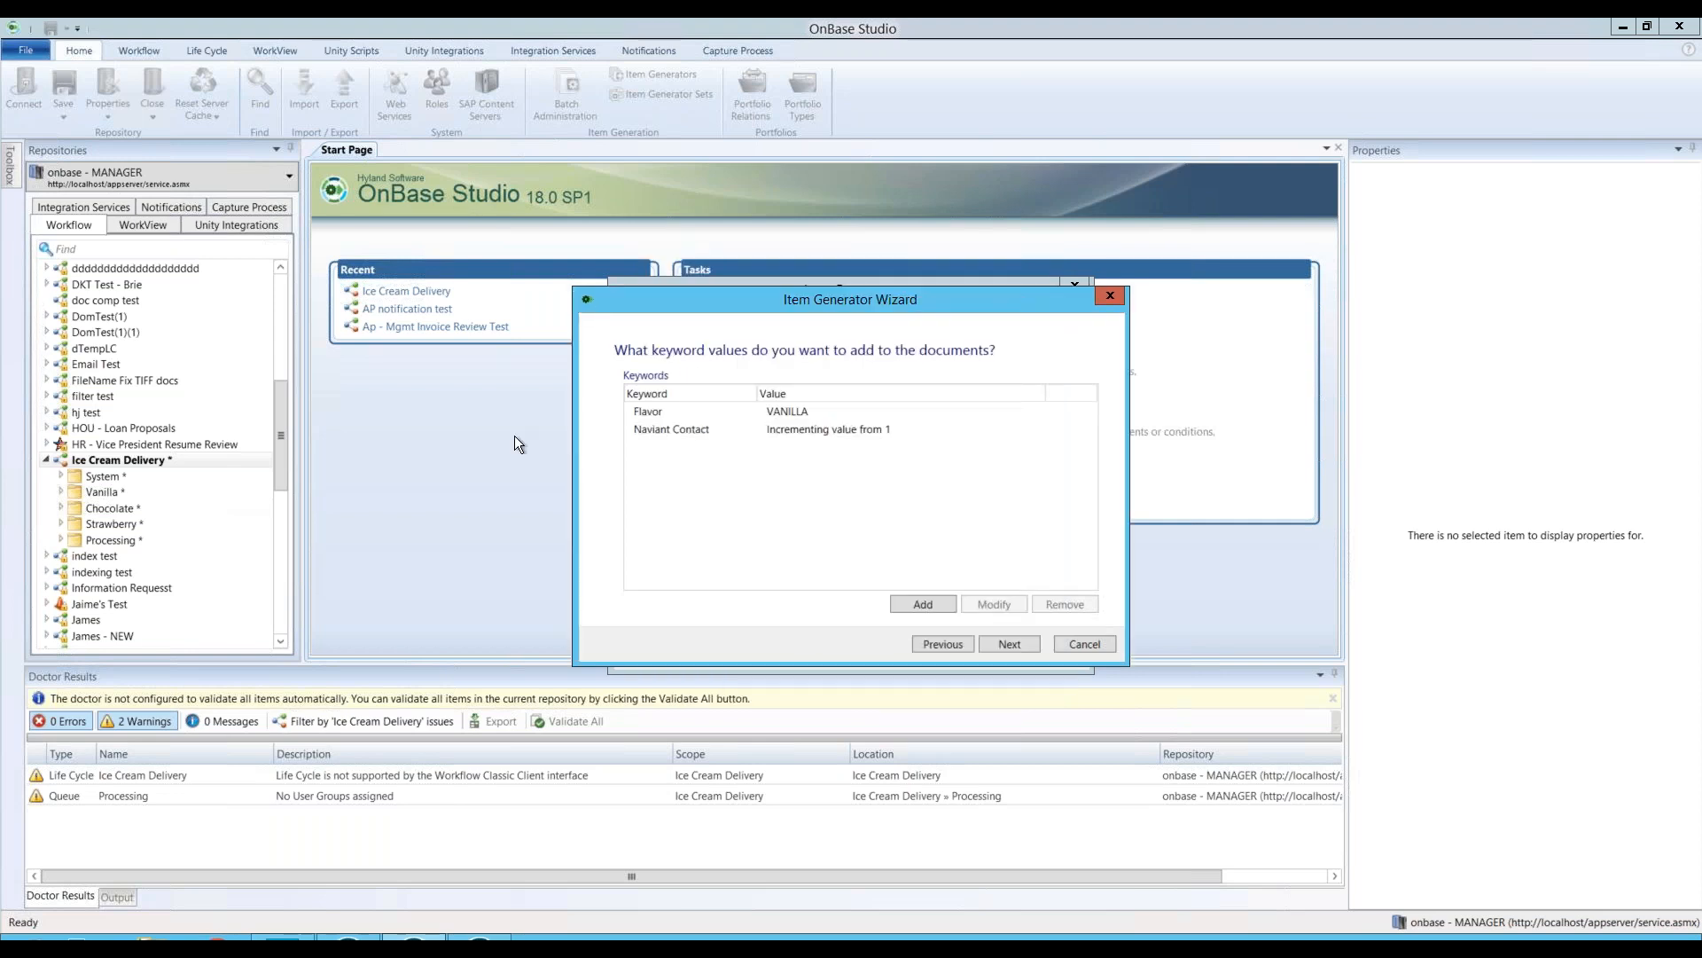
left_click(1007, 646)
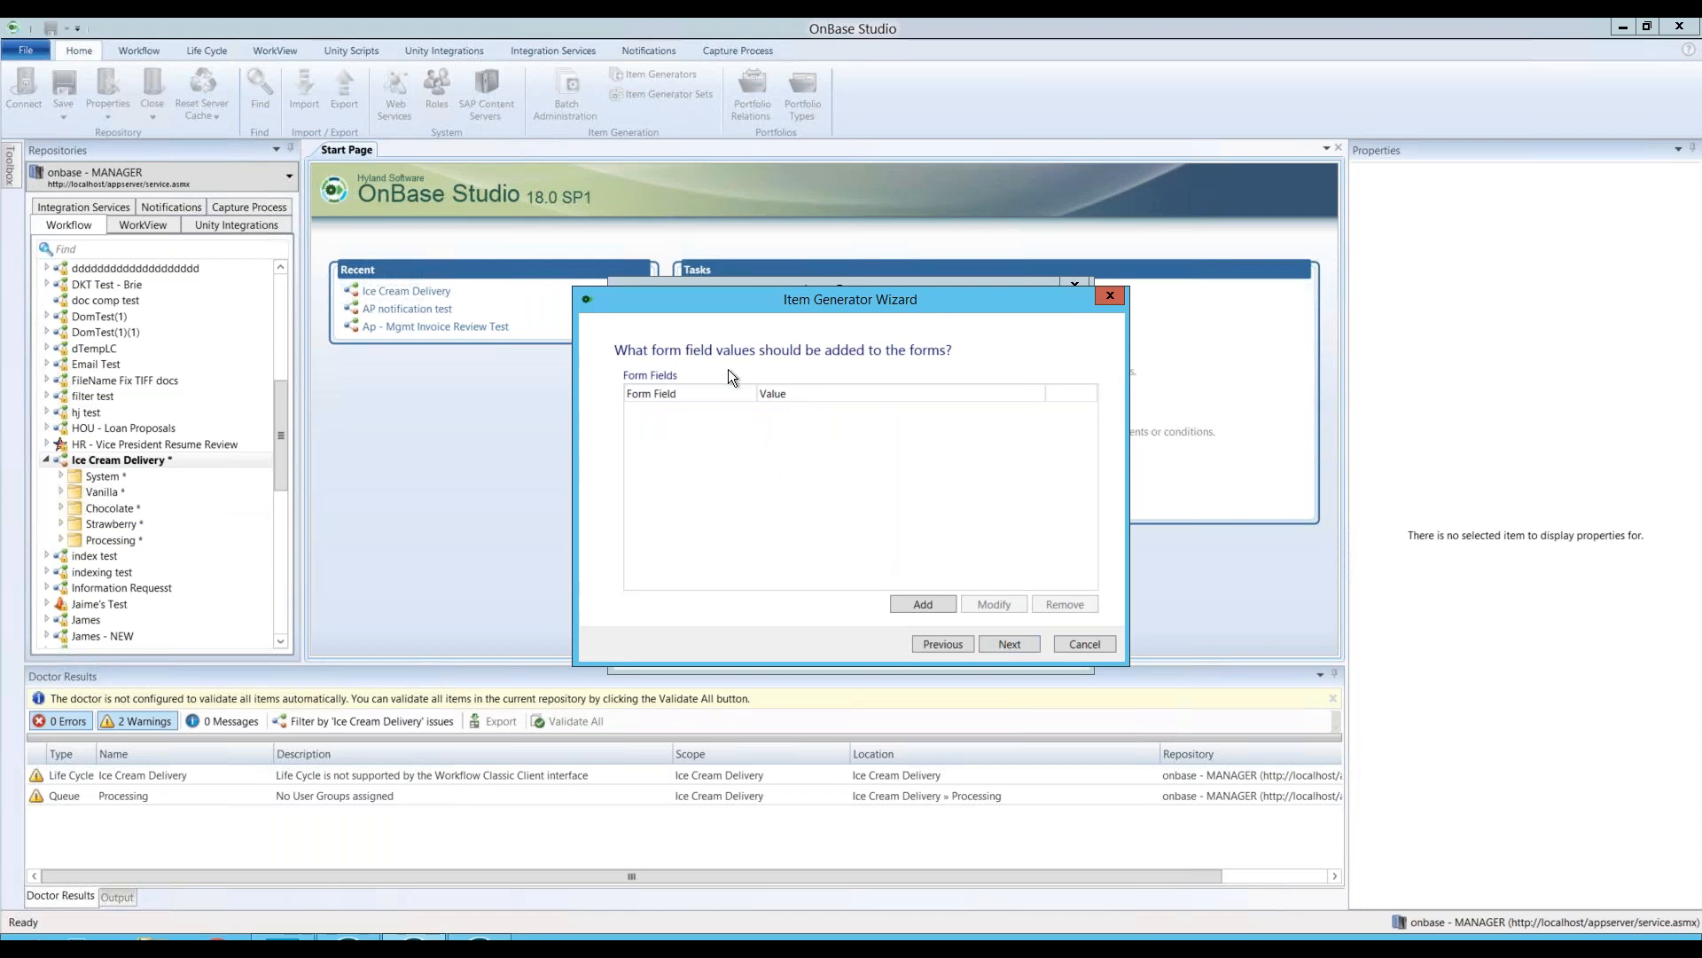
Step: Leave the form field values empty, cancelling Field Configuration, and continue to workflow options
left_click(923, 606)
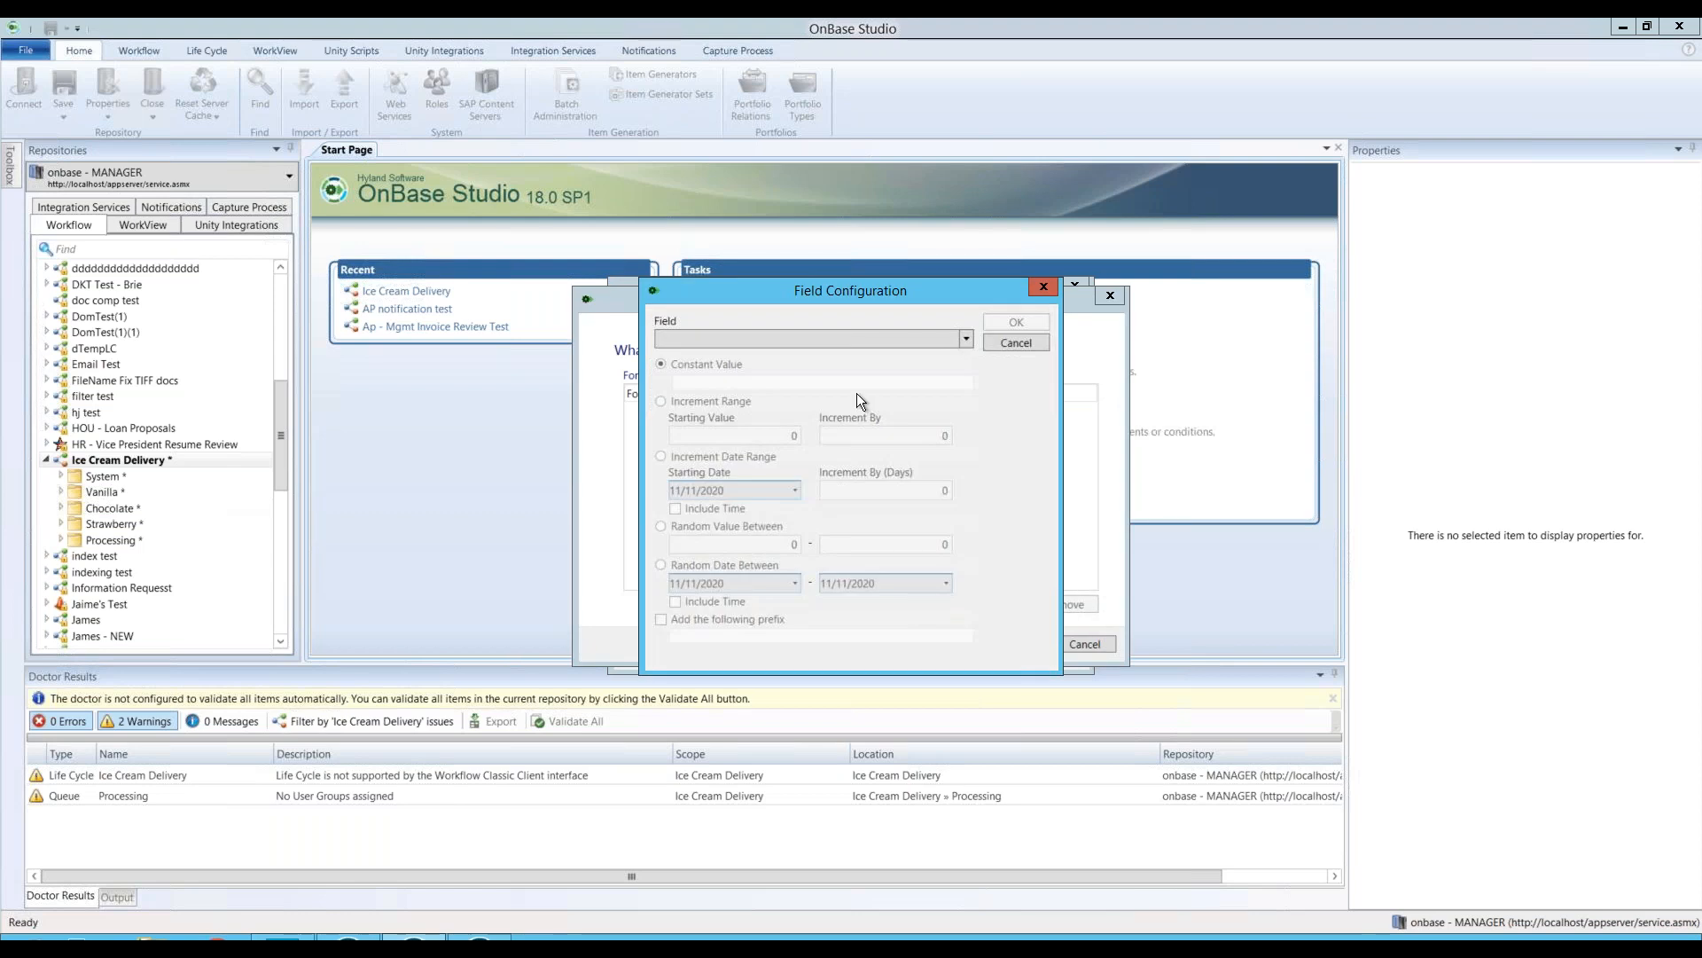
left_click(781, 339)
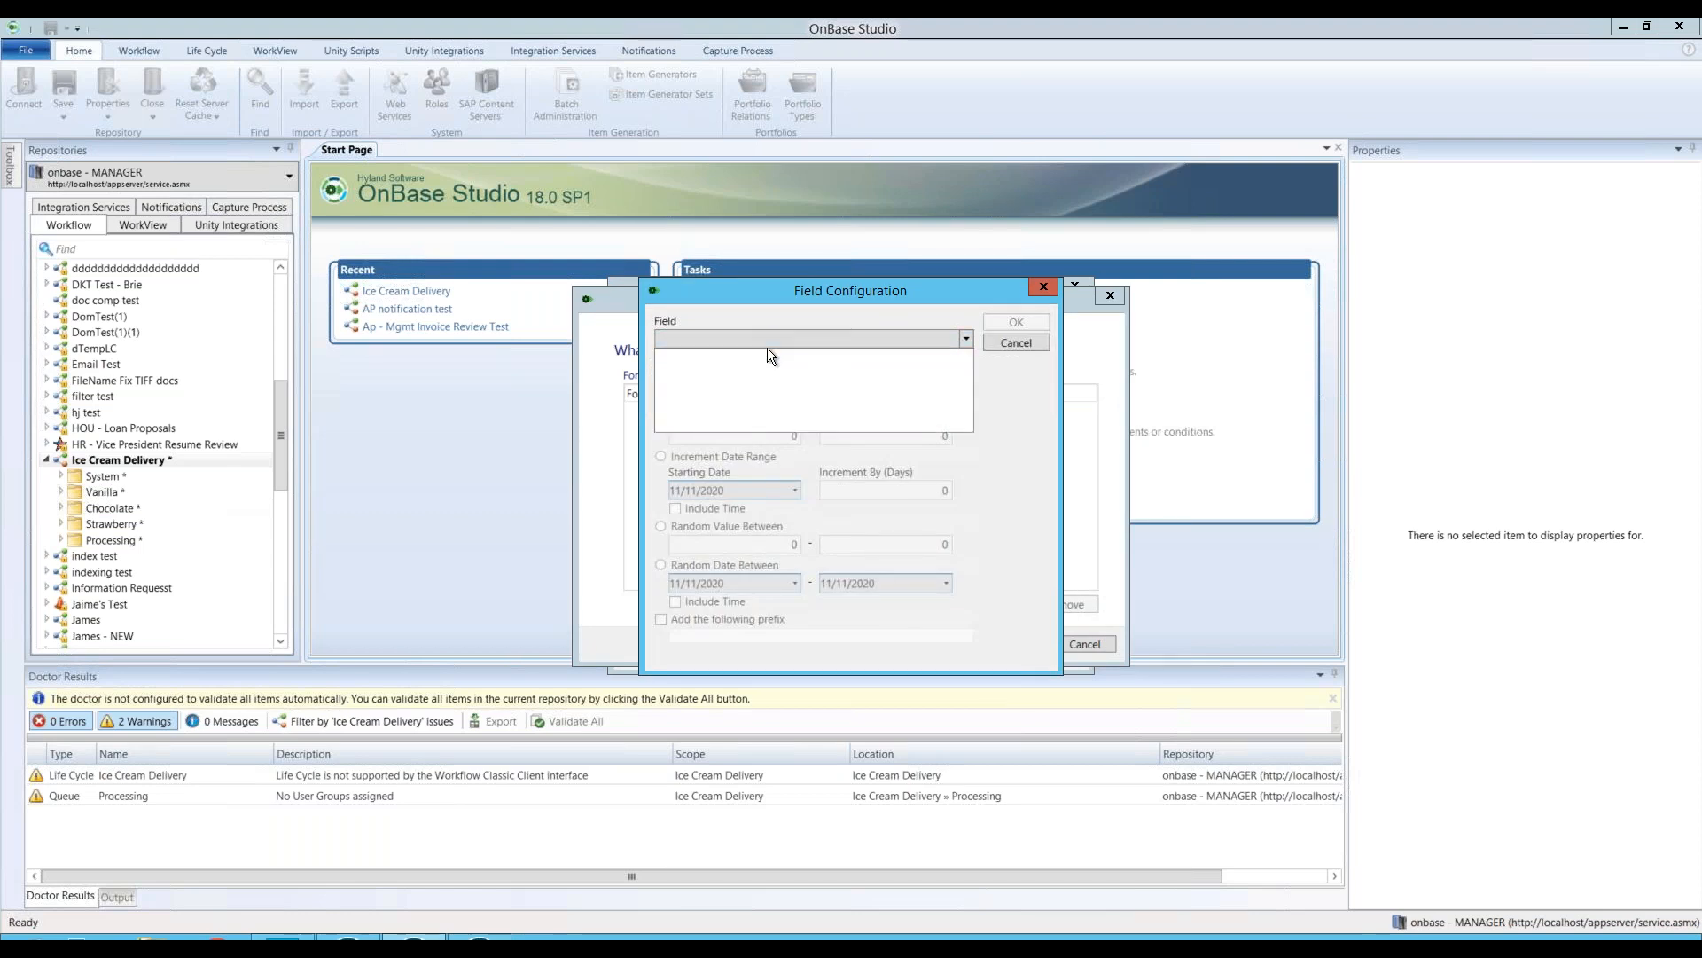
left_click(1025, 351)
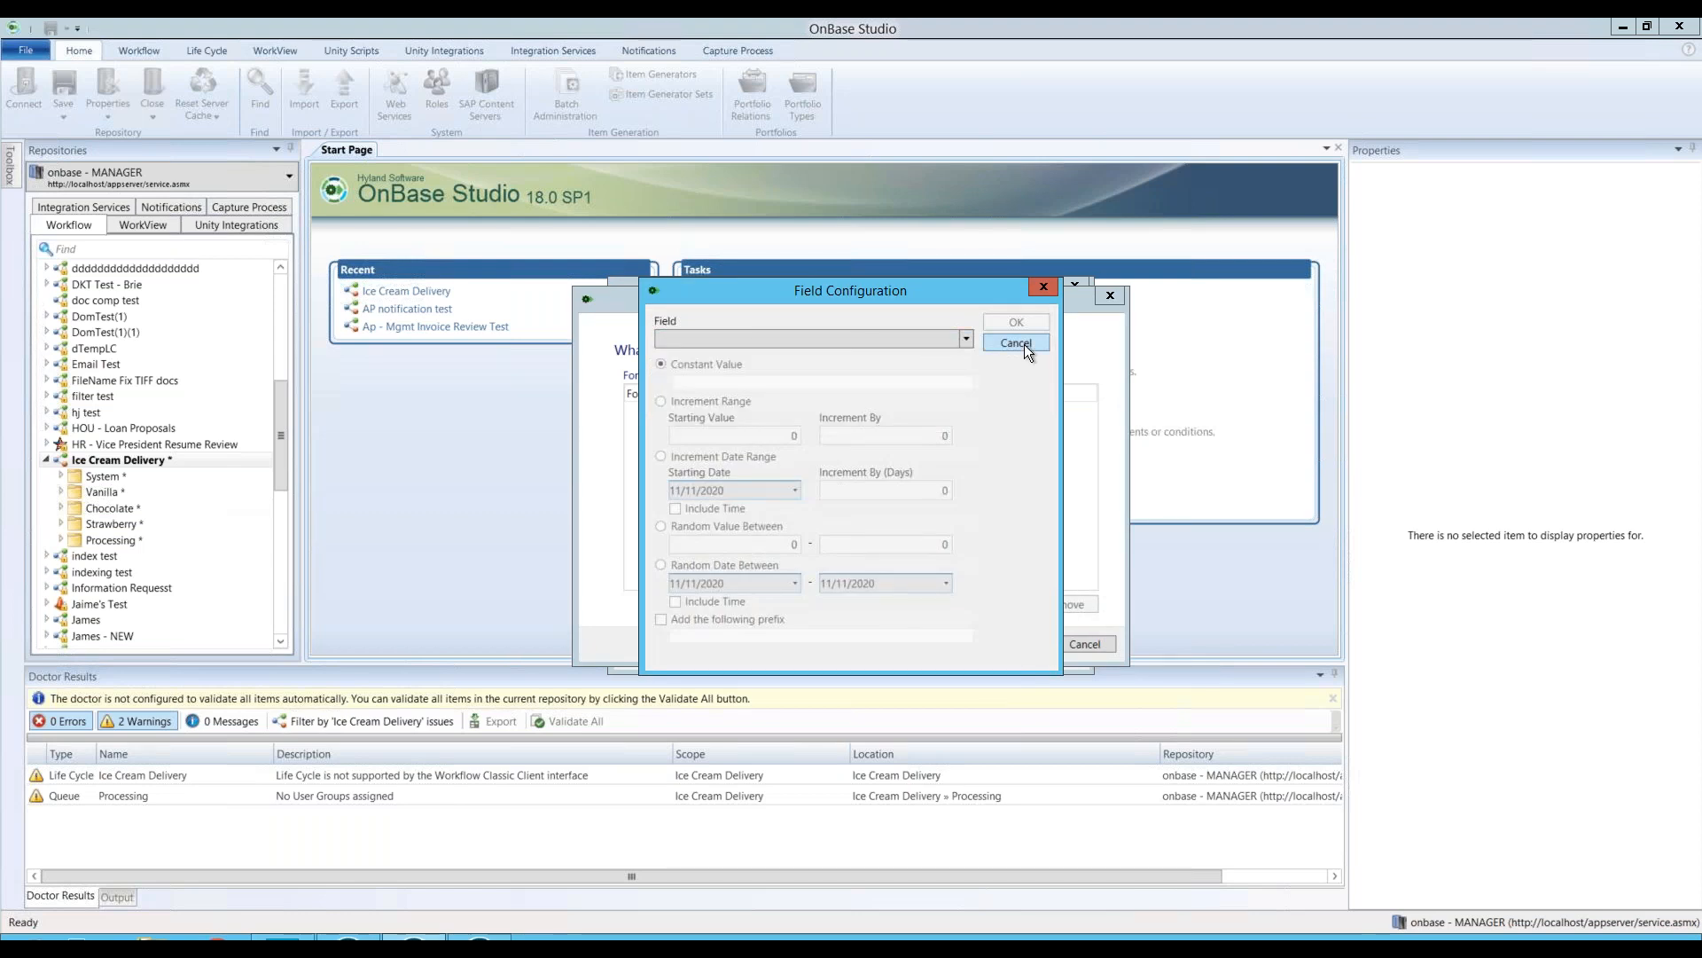
left_click(1016, 344)
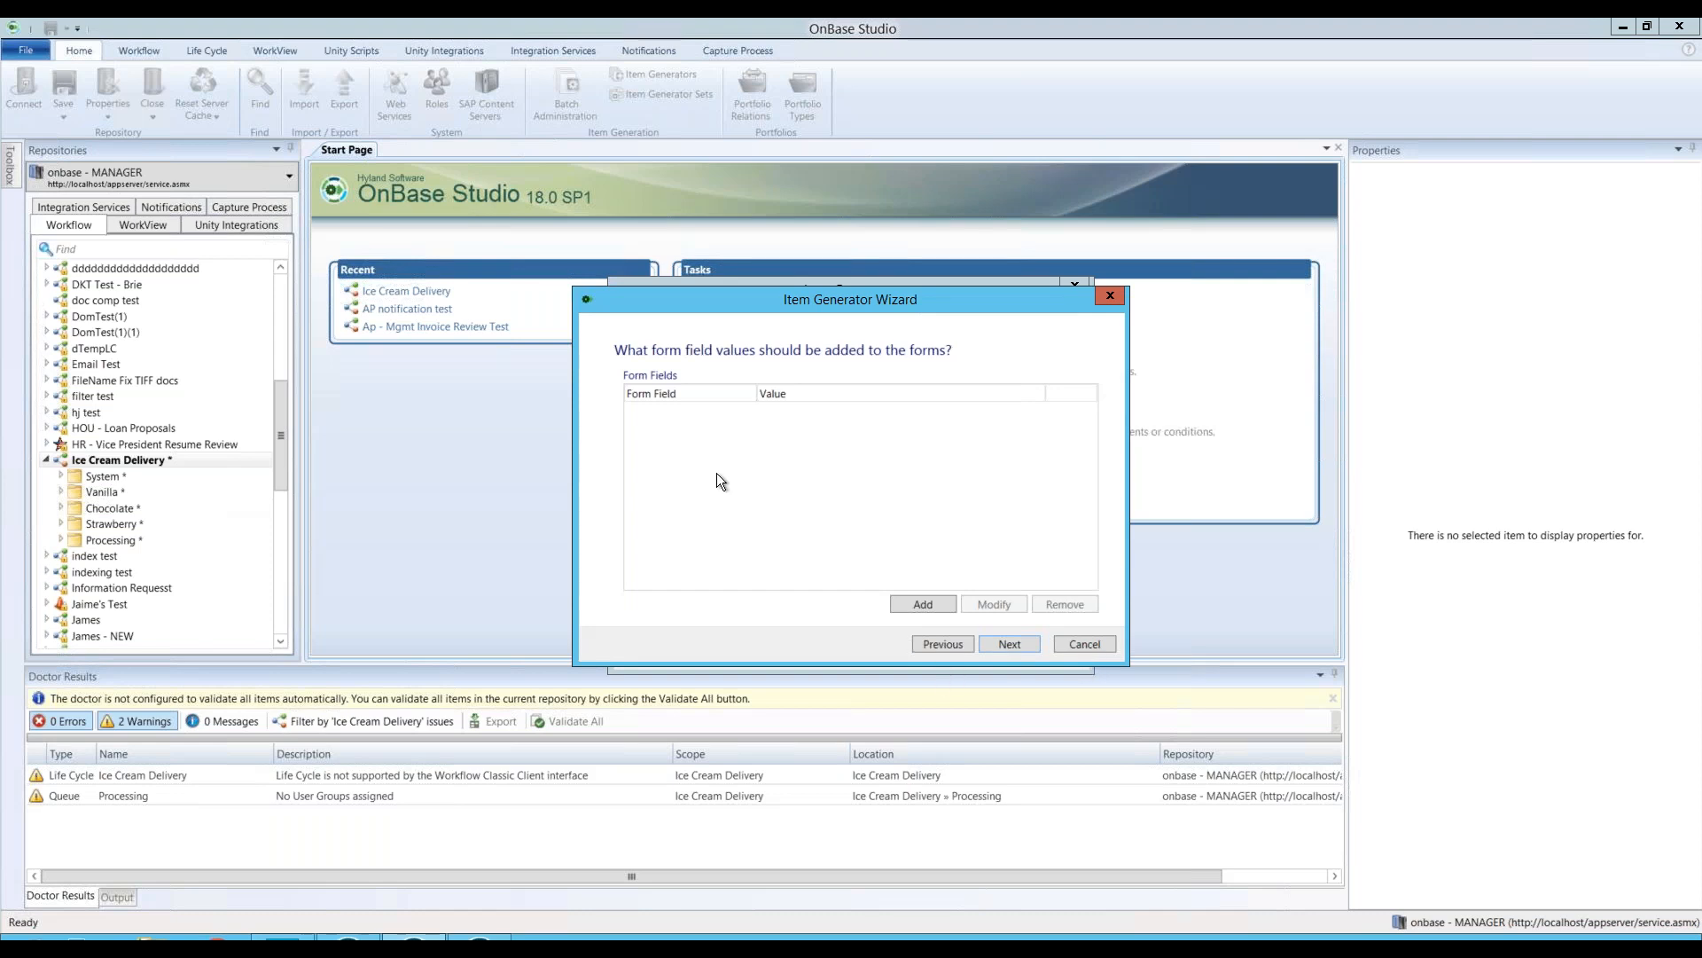
left_click(1011, 645)
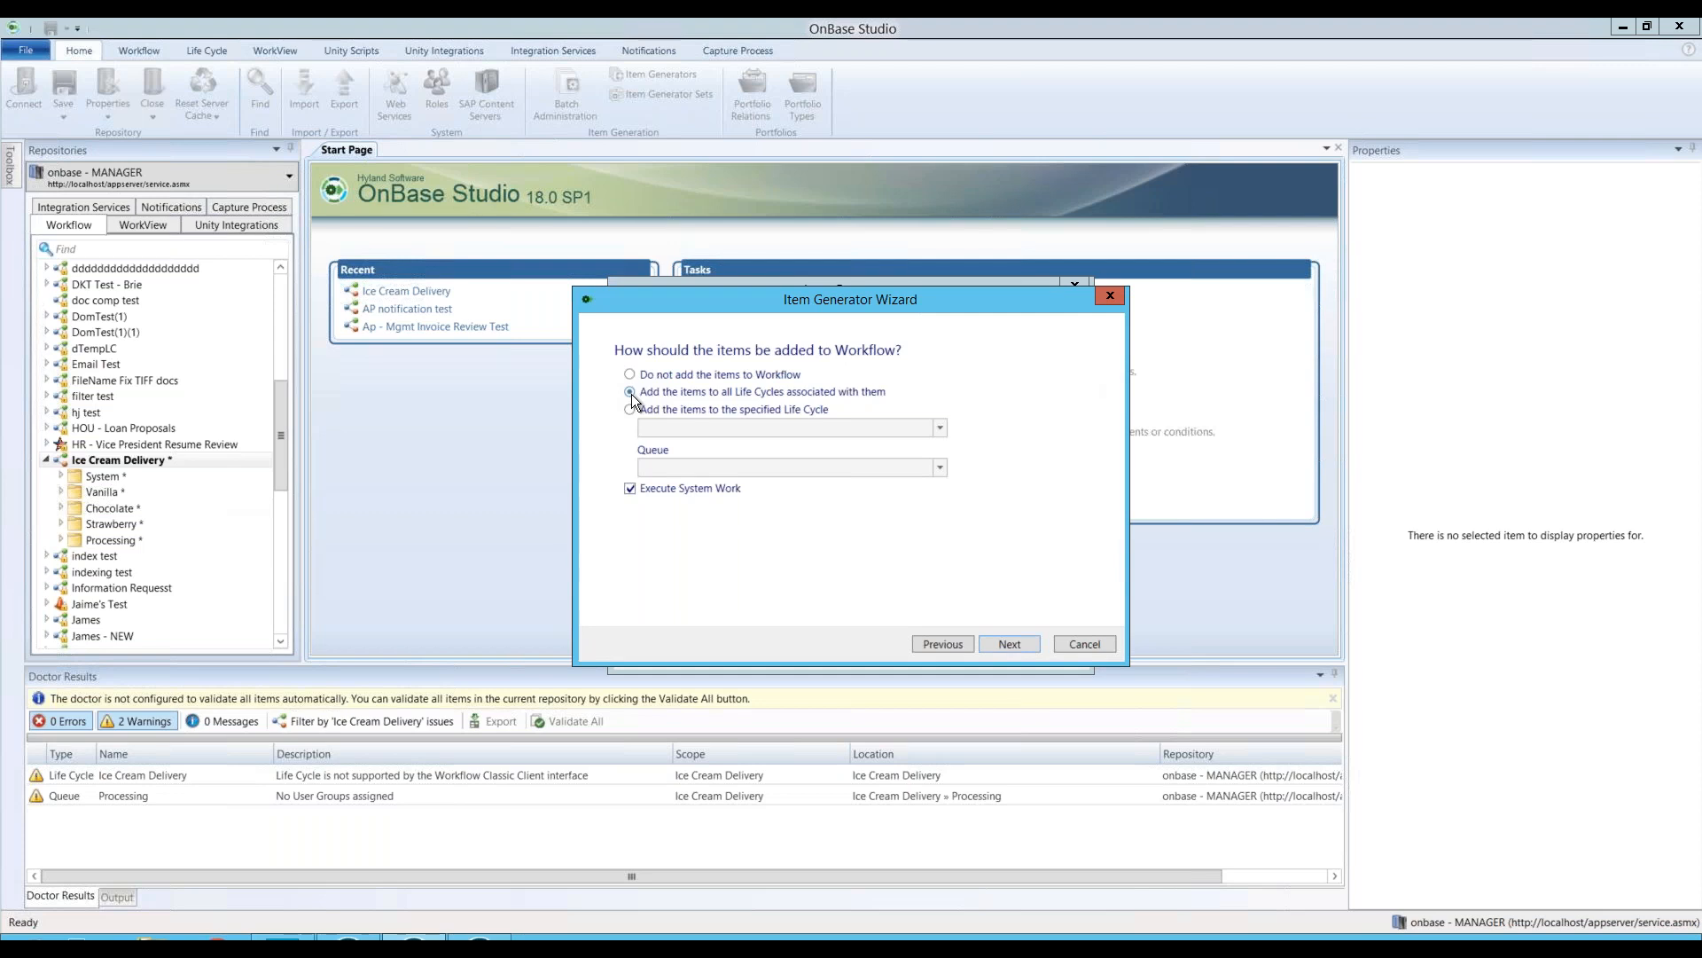
Step: Target the Vanilla queue in the Ice Cream Delivery life cycle for the generated items
left_click(631, 409)
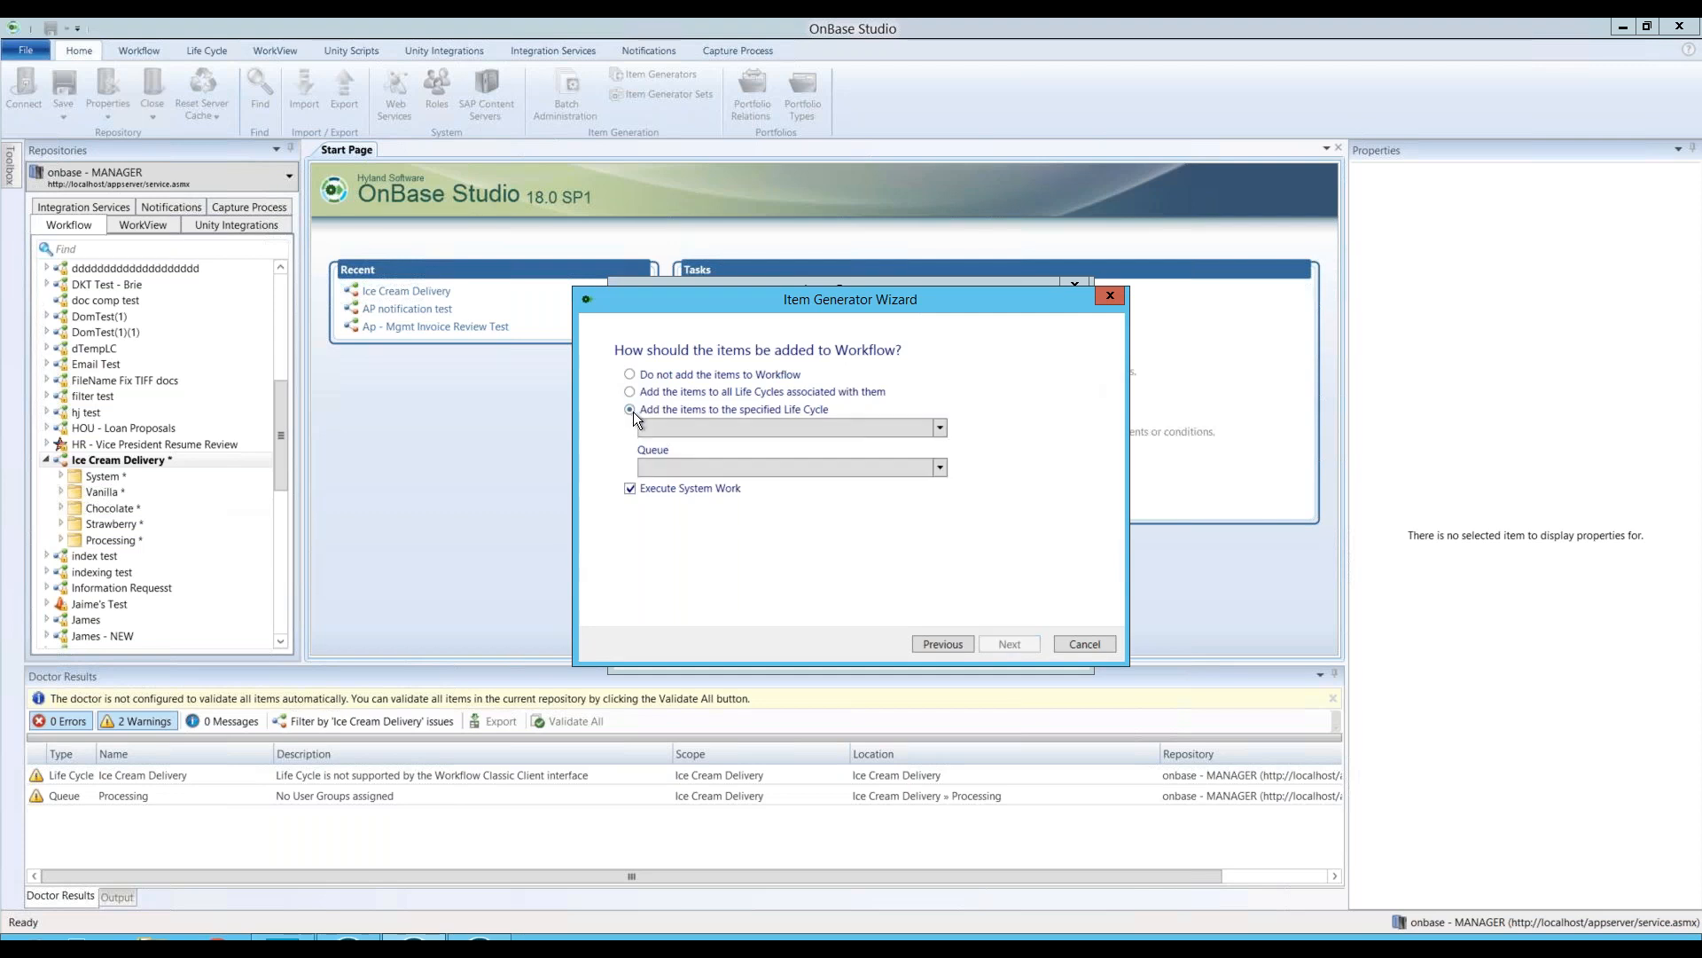
left_click(665, 428)
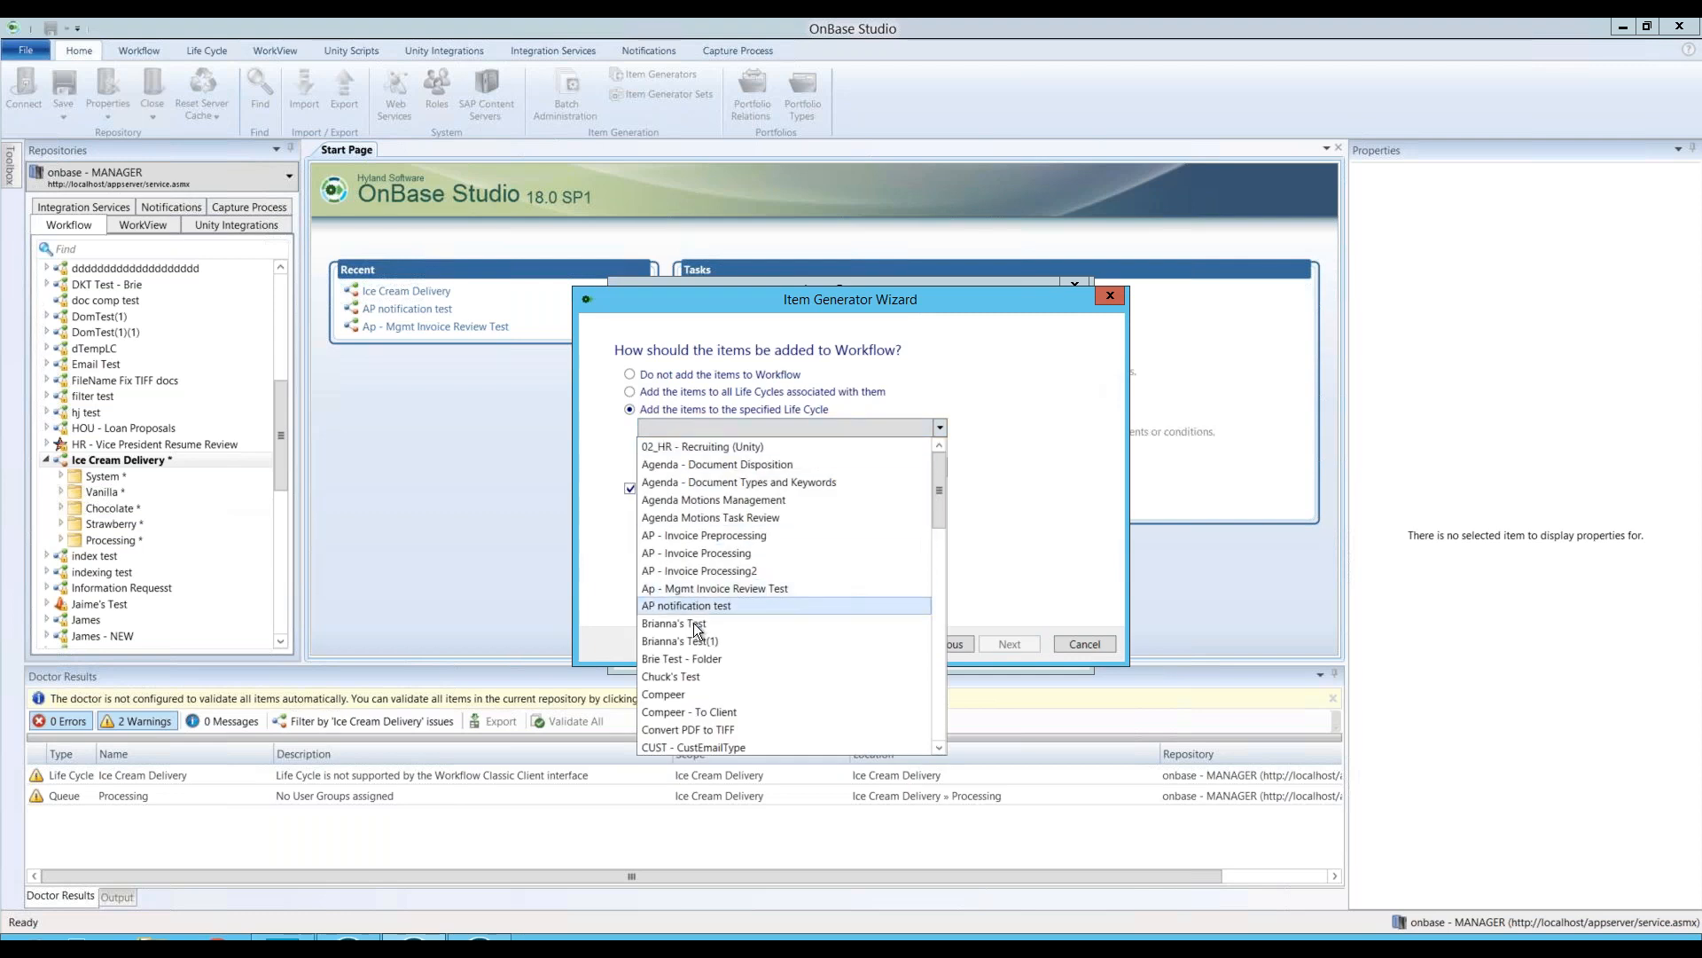
scroll(701, 641, "down", 4)
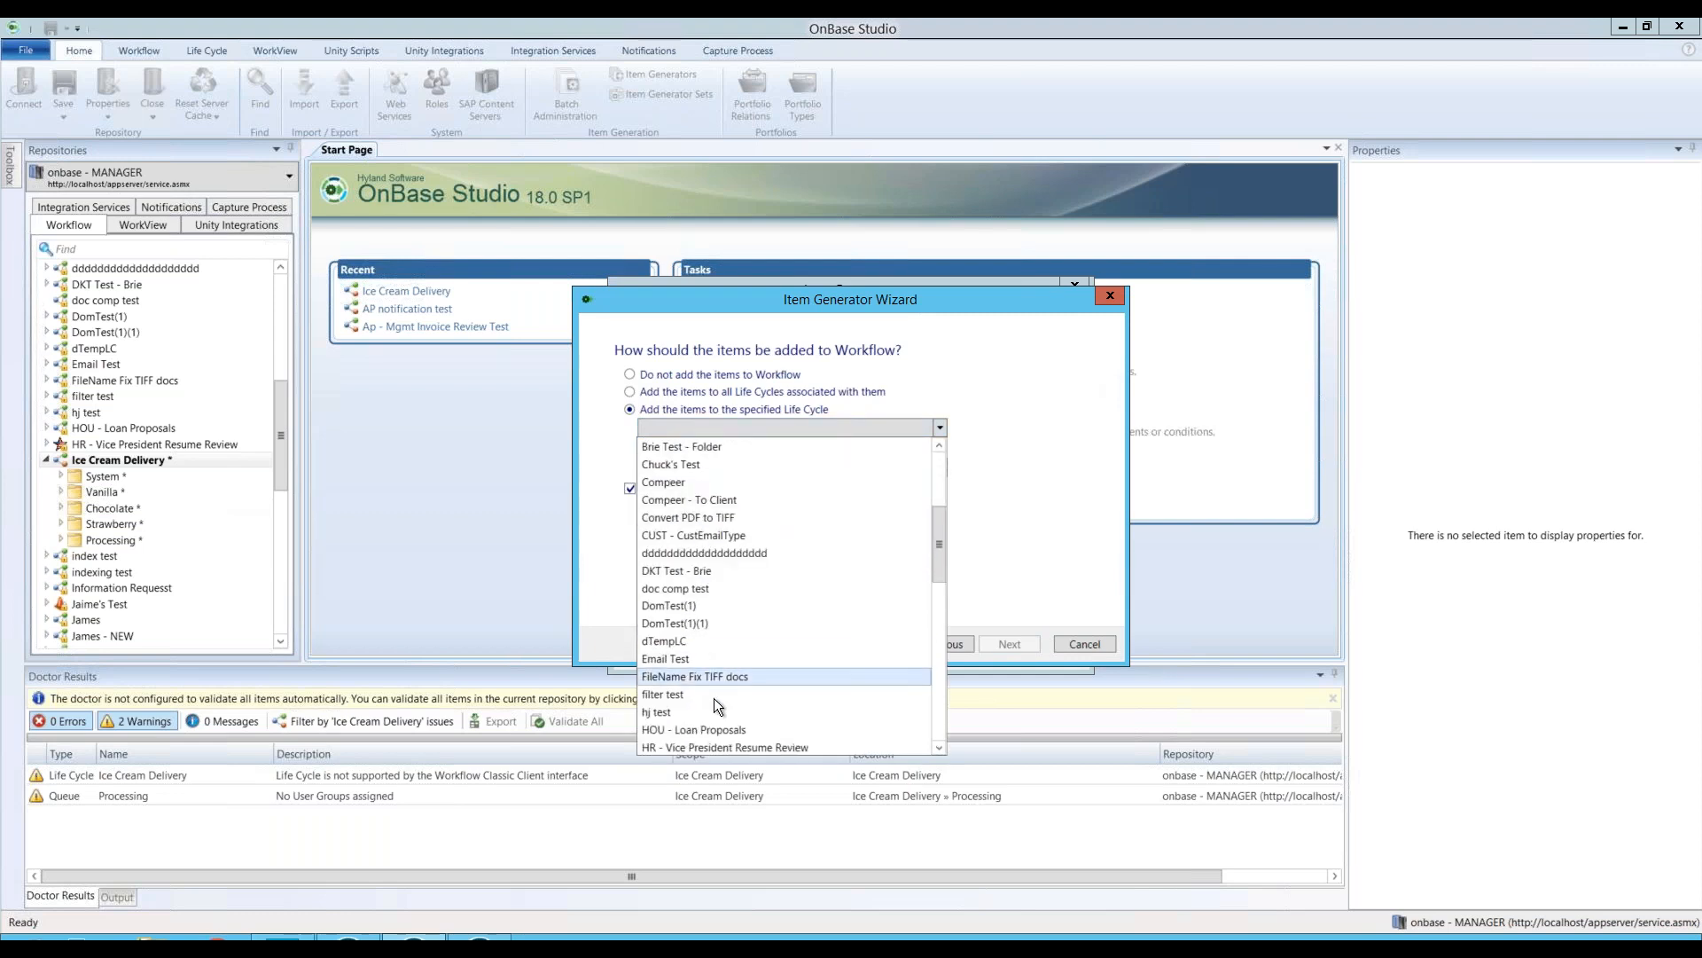
left_click(718, 711)
left_click(766, 467)
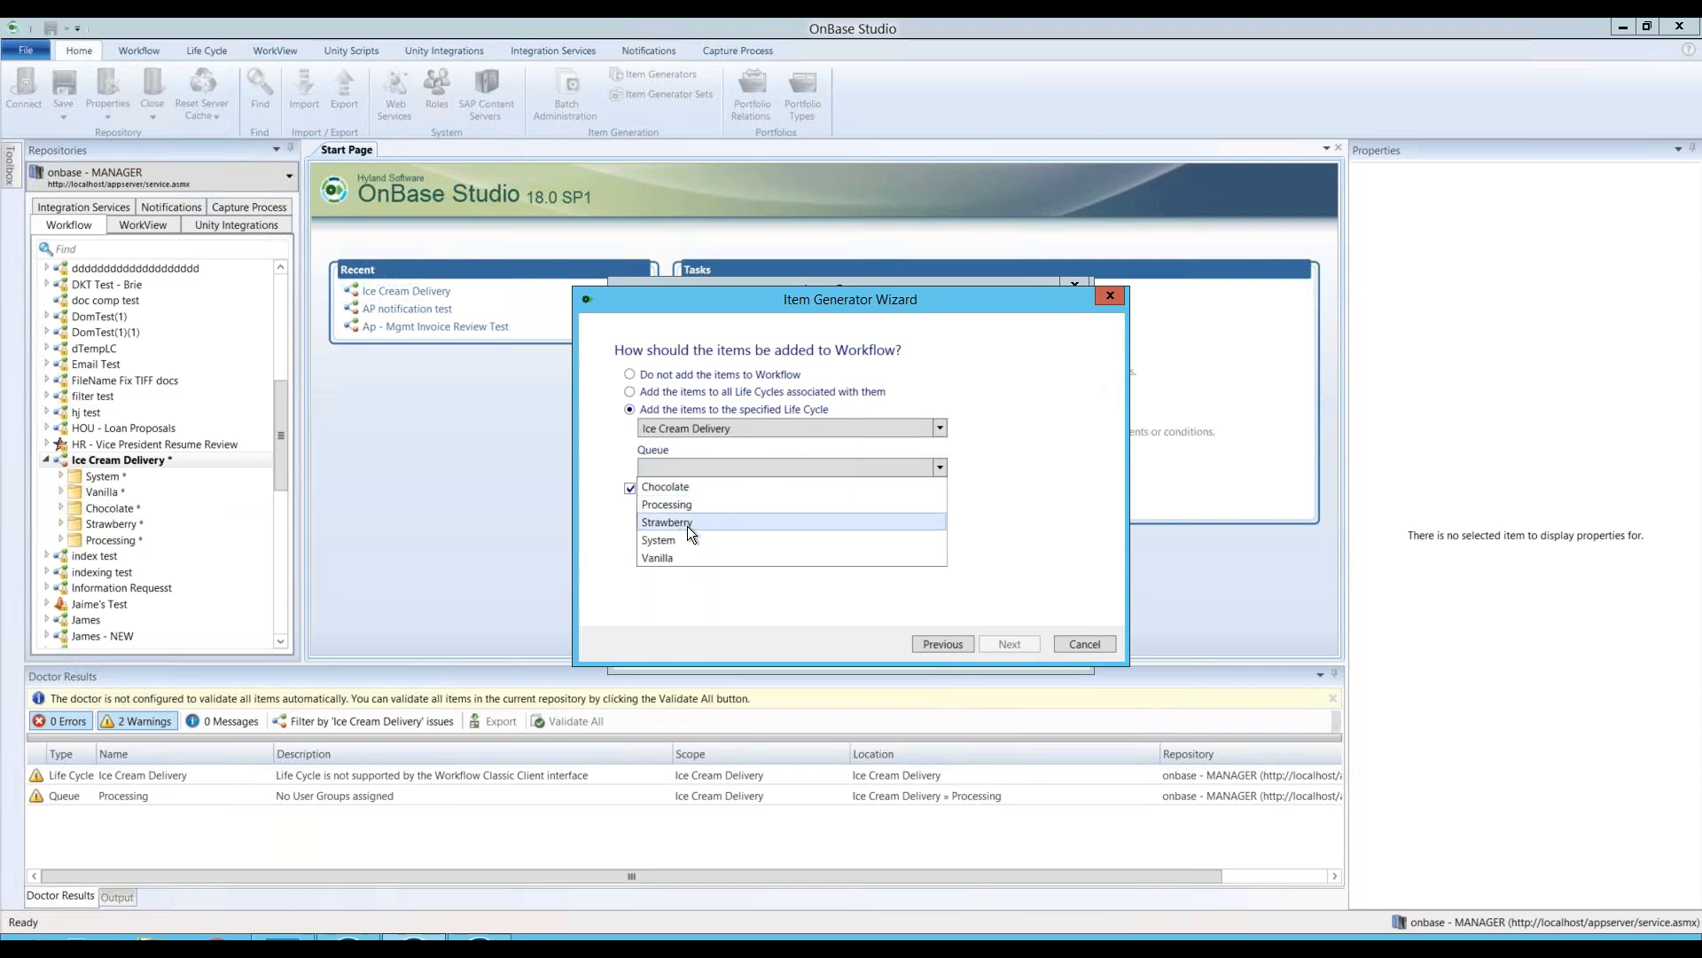
left_click(684, 559)
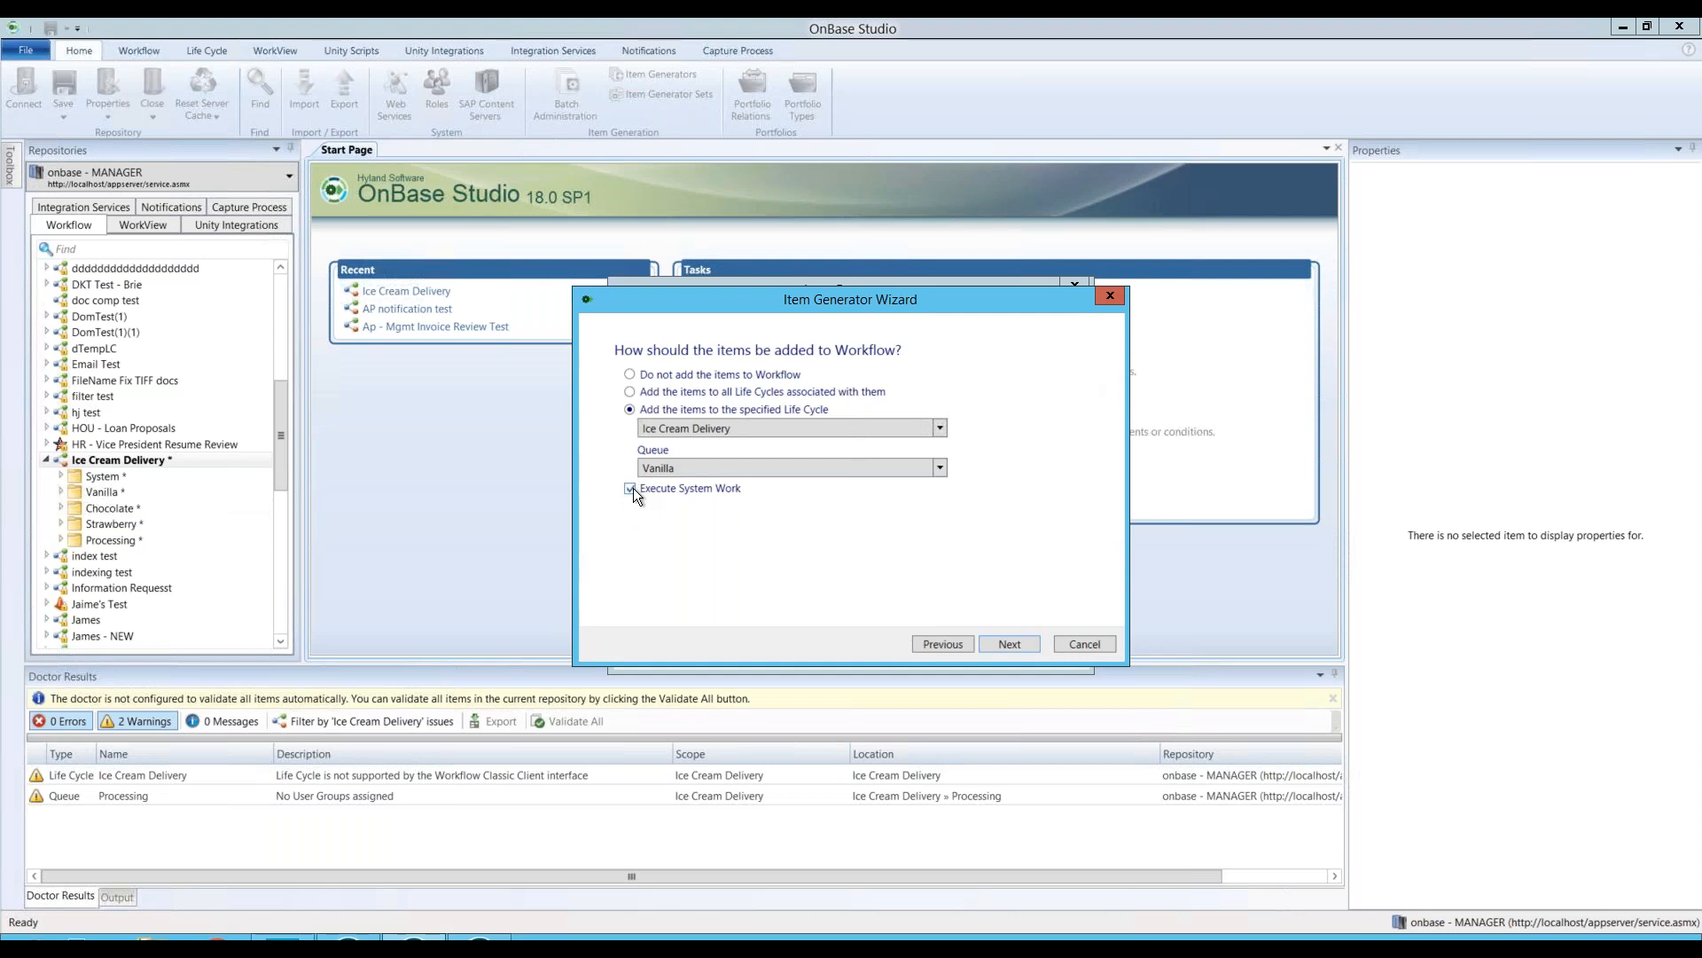
Step: Switch to all associated life cycles without system work, keep the current date, and finish
left_click(629, 391)
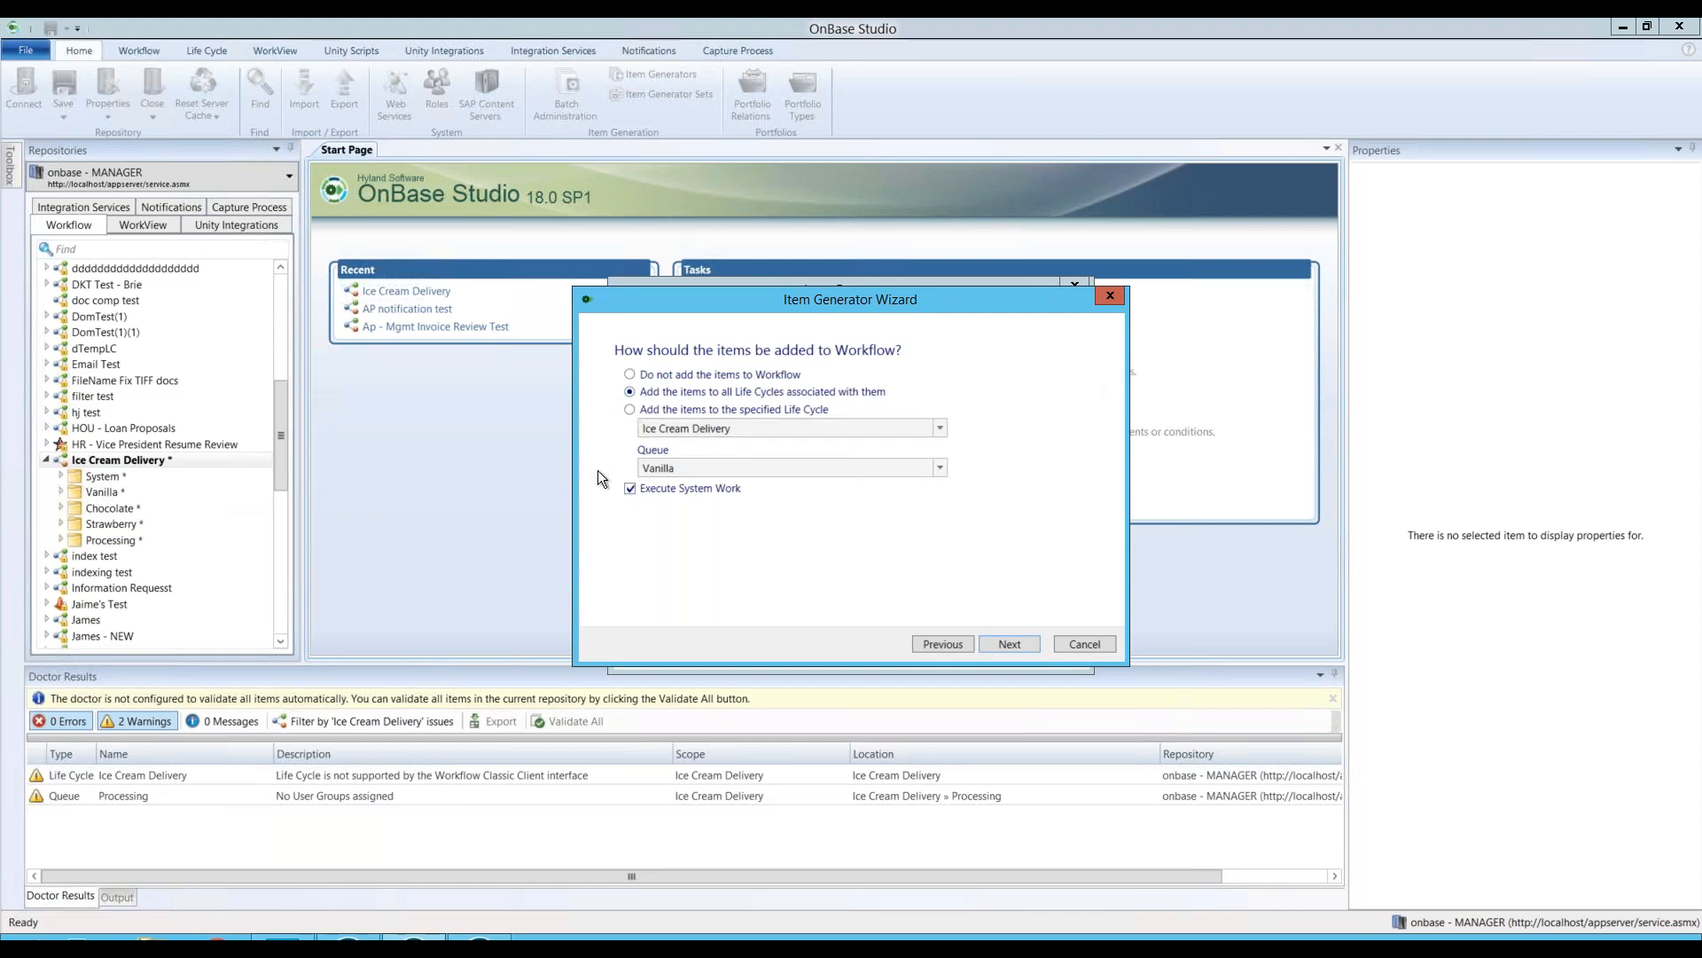
left_click(676, 487)
left_click(1009, 645)
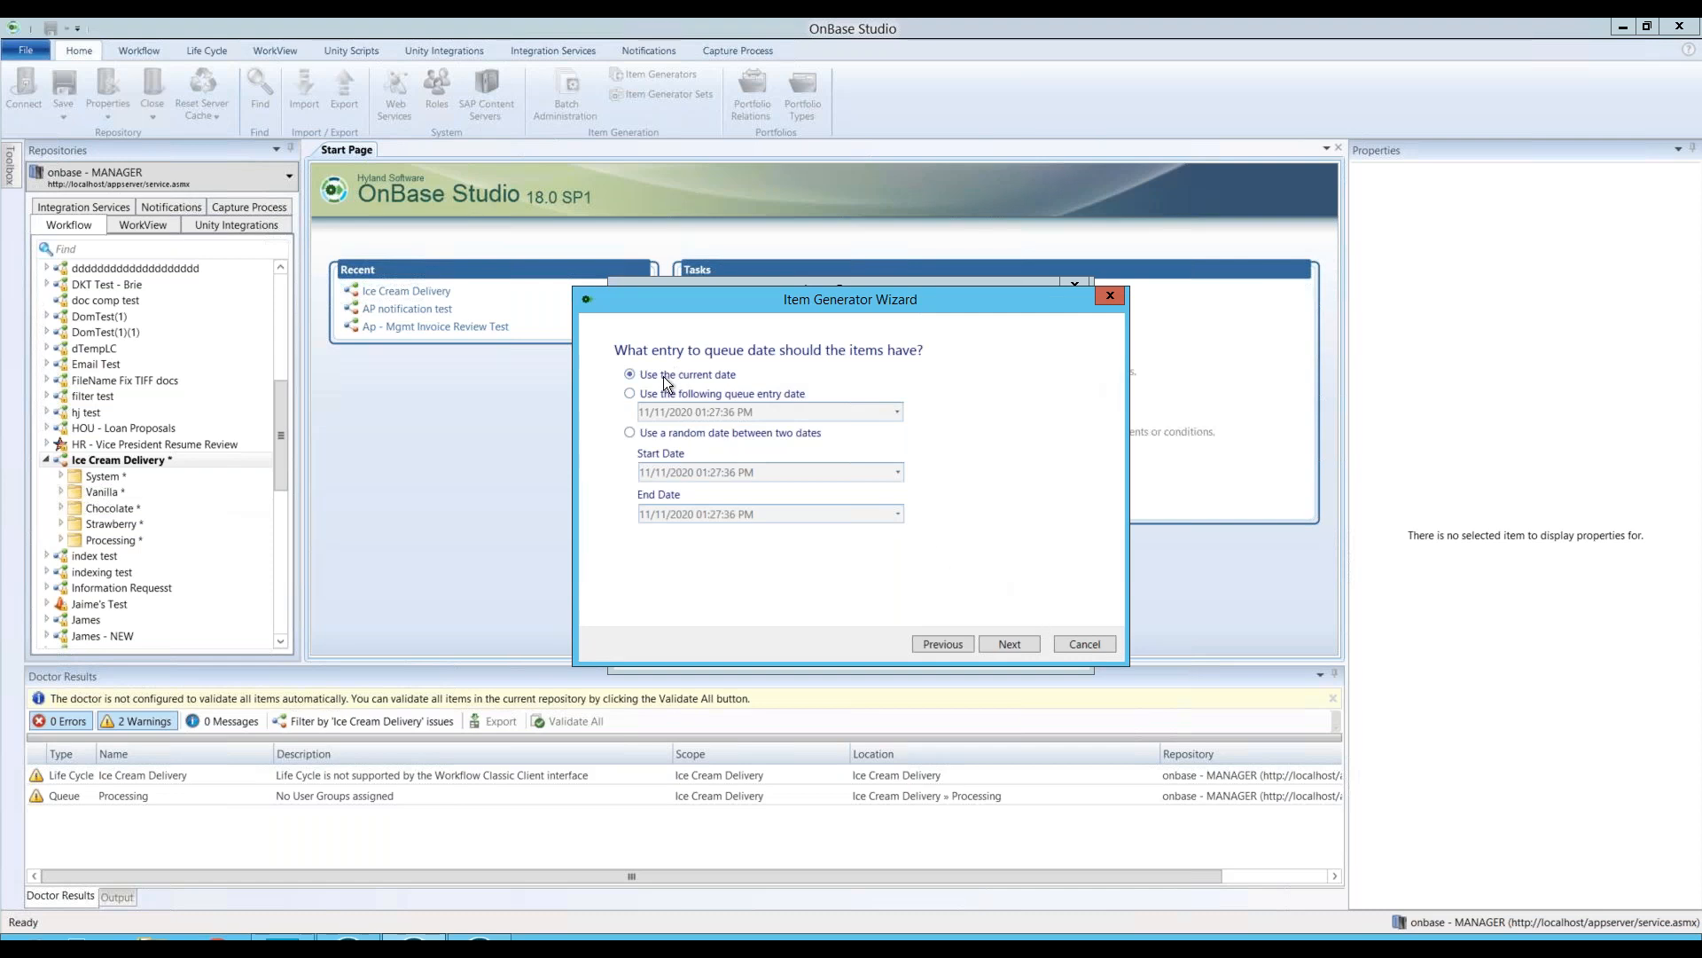
left_click(1011, 645)
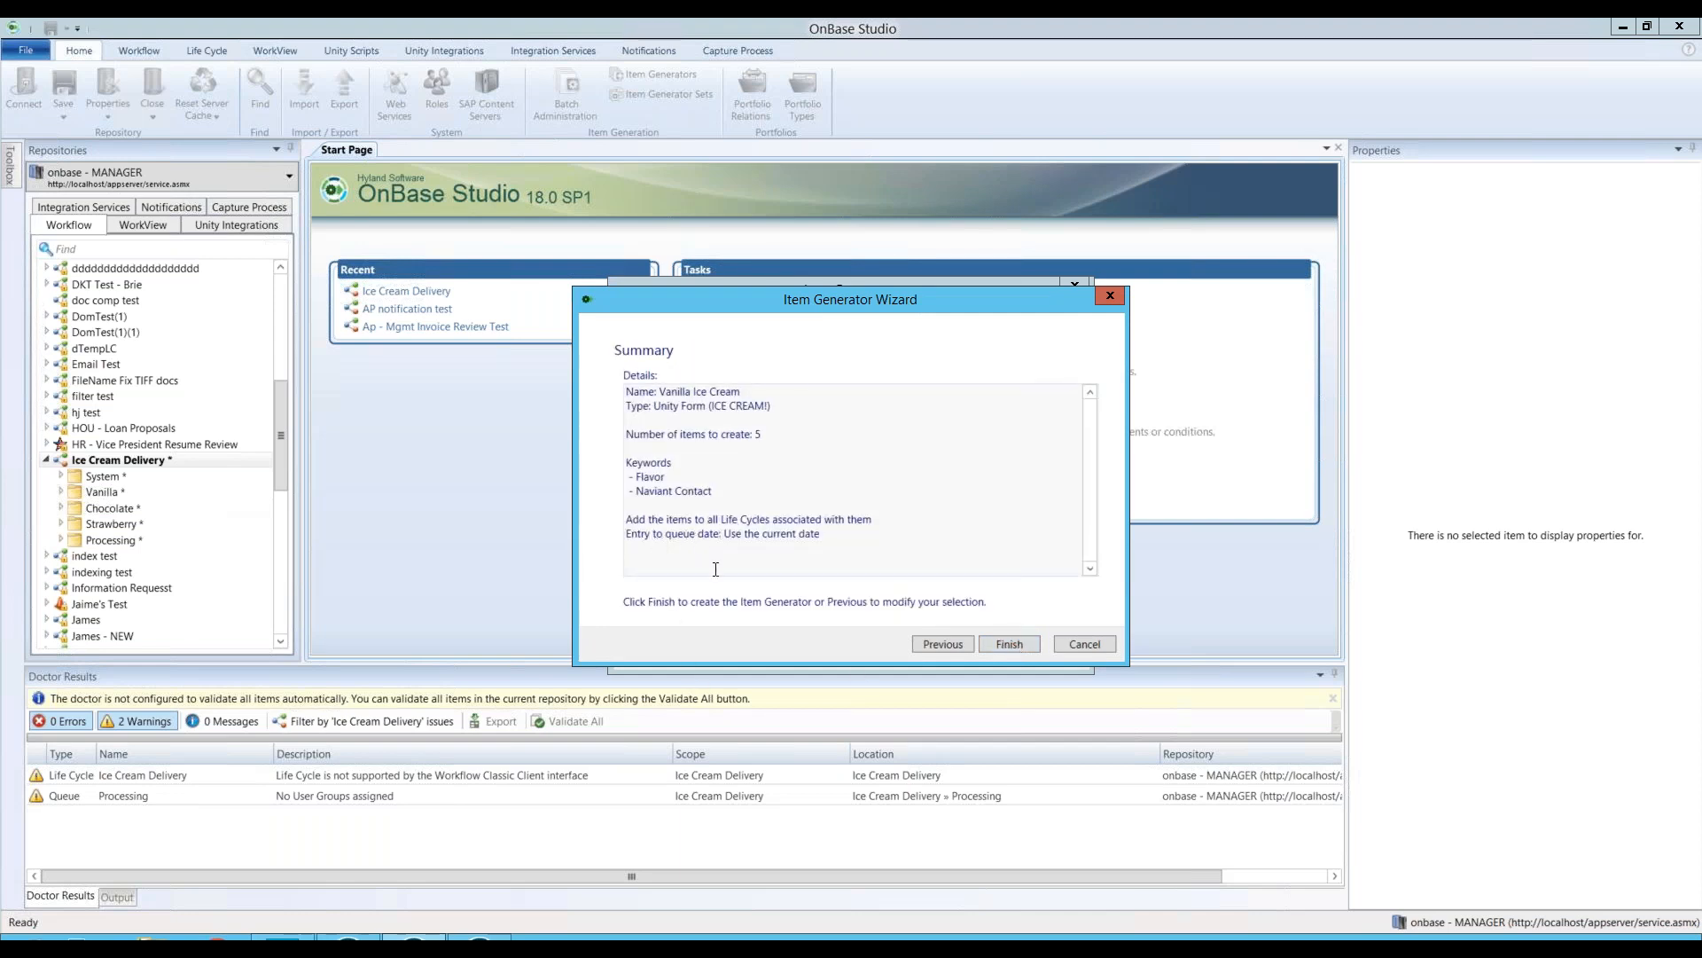
left_click(1006, 648)
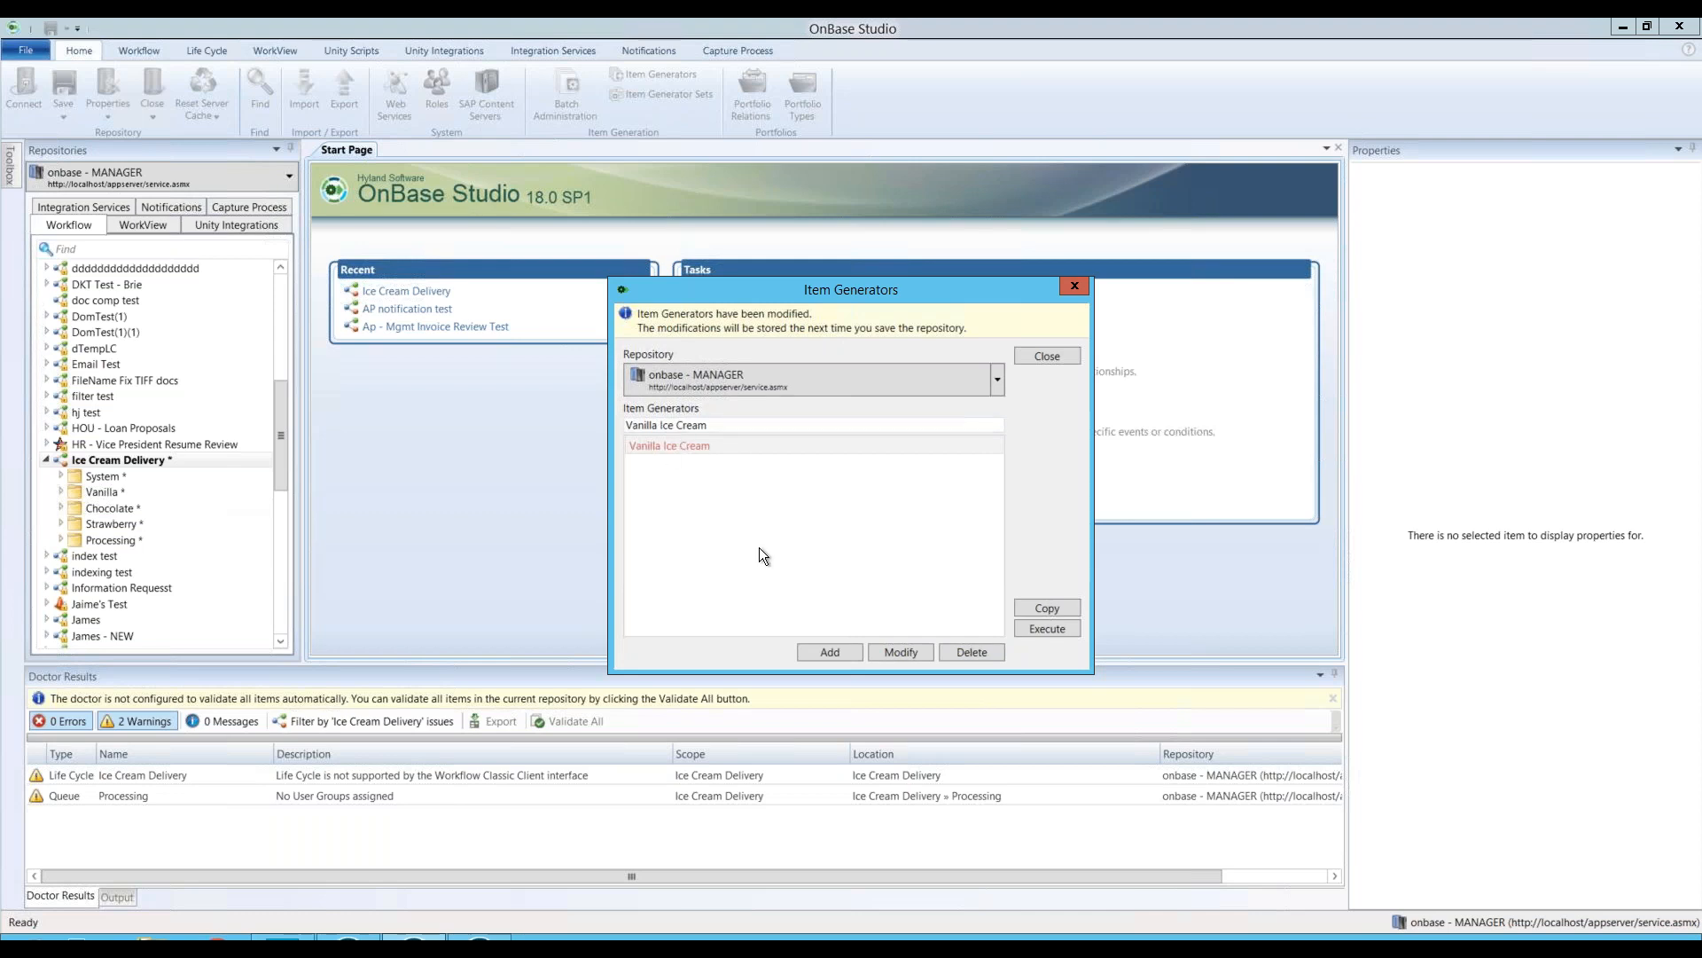
Step: Add a 'Chocolate Ice Cream' generator making 5 ICE CREAM! forms
left_click(830, 652)
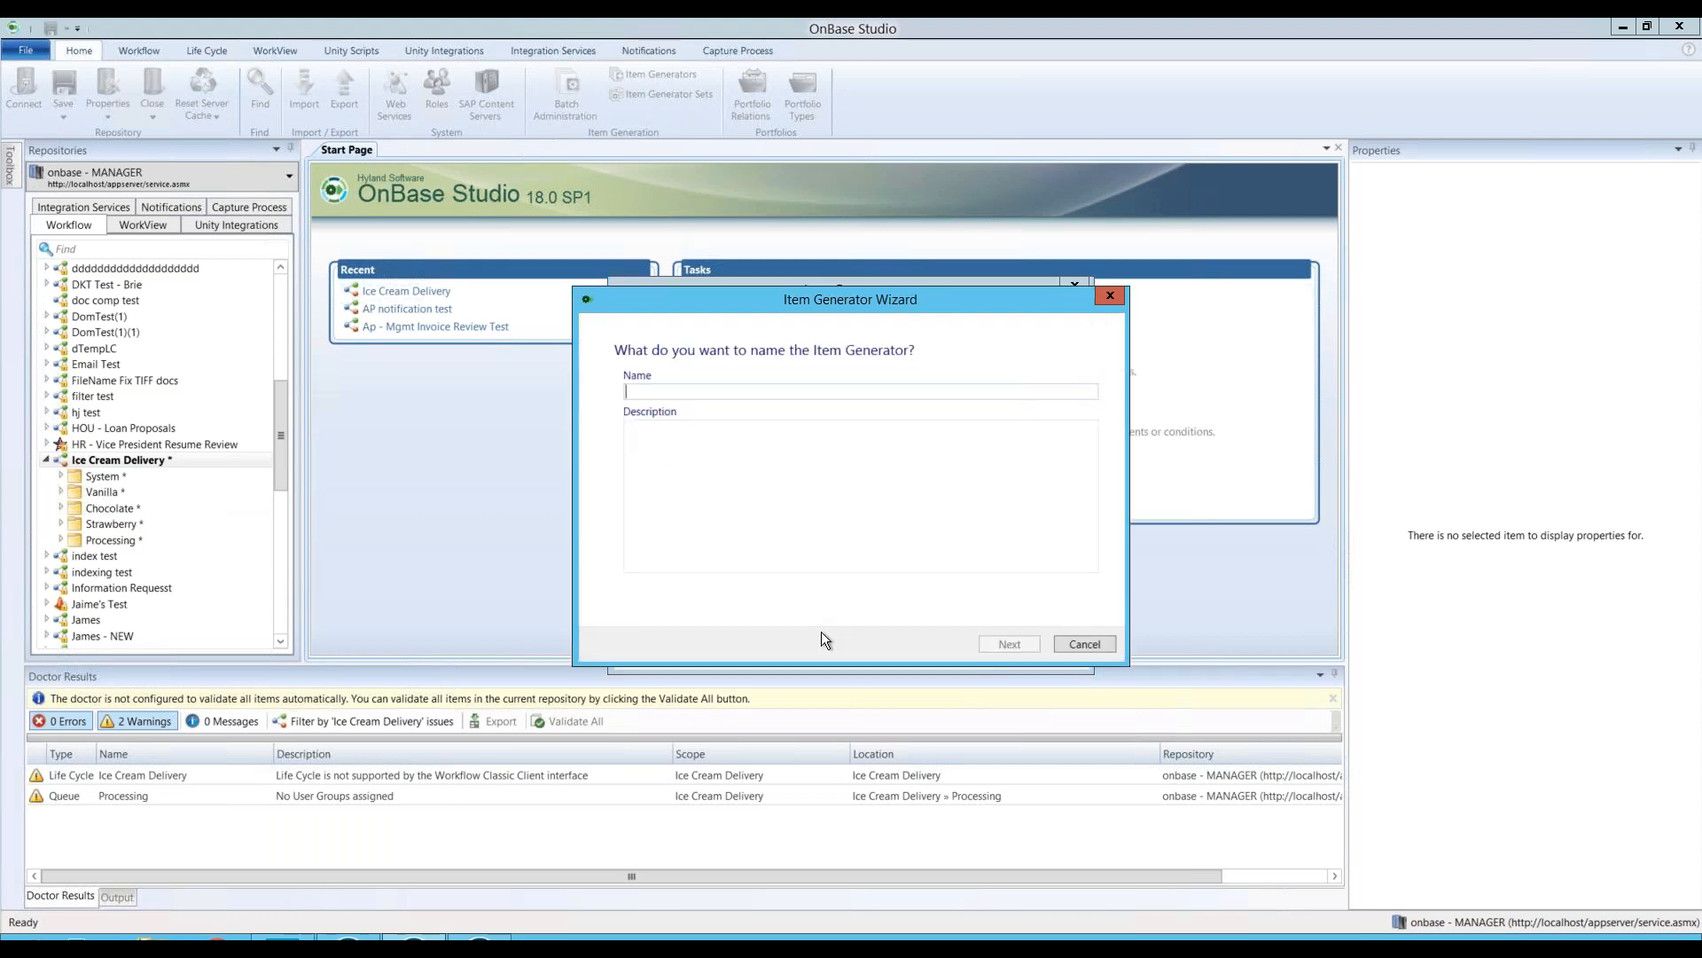
type("Chocolate")
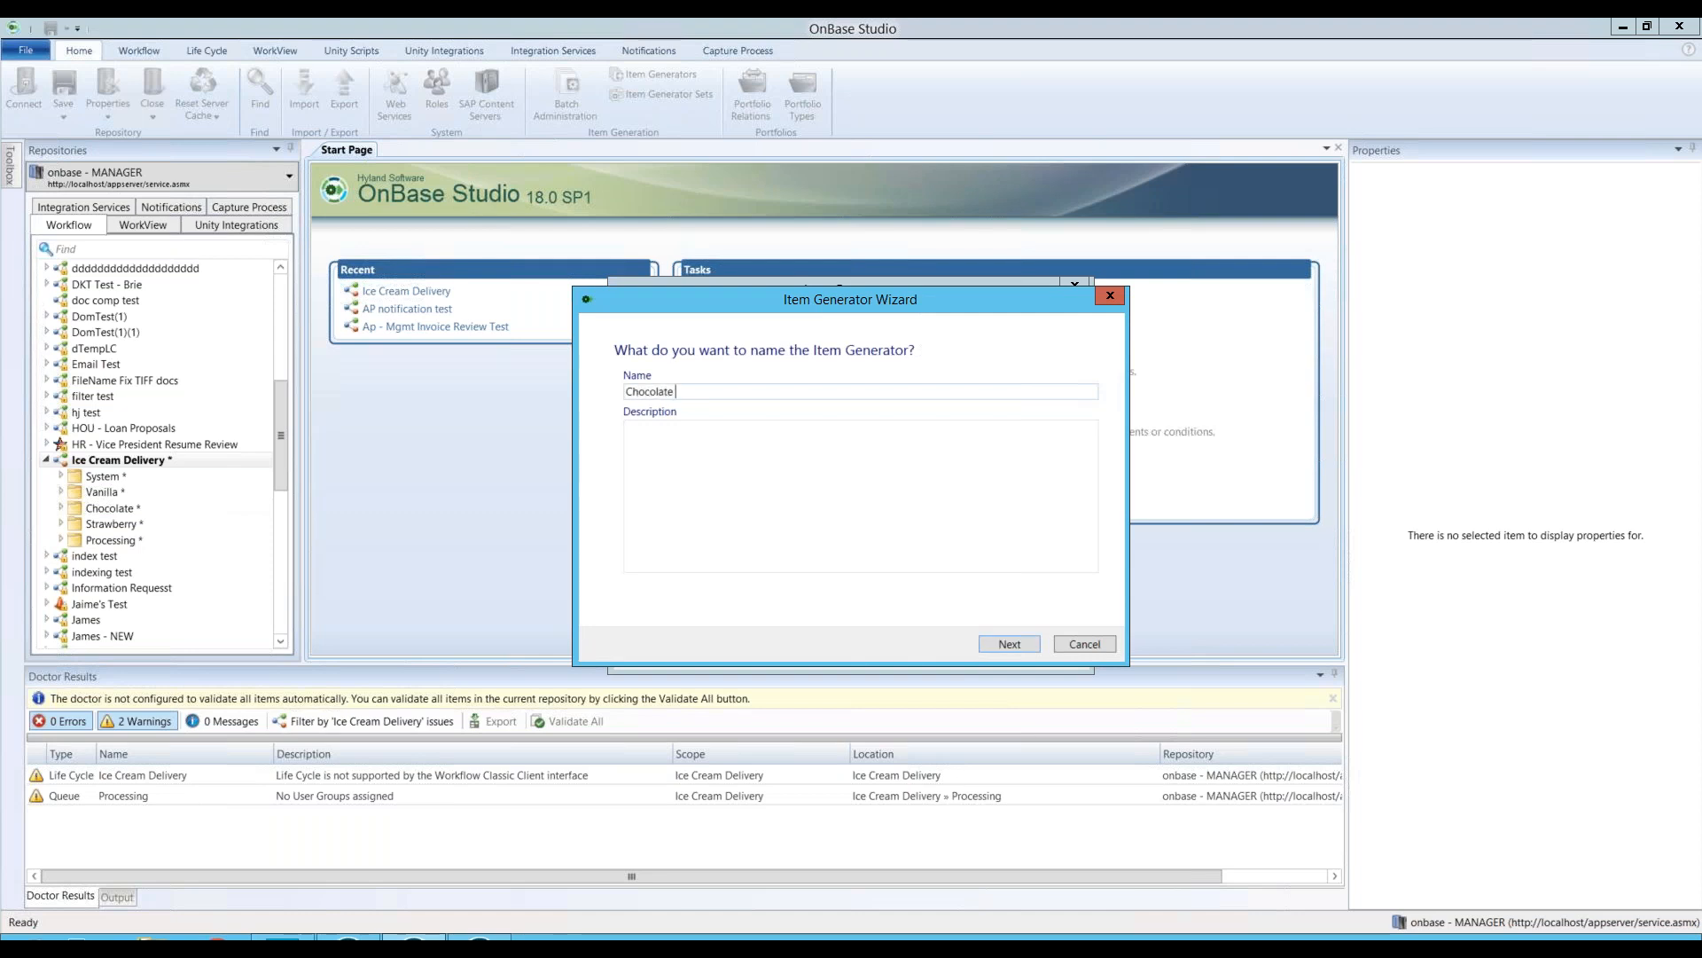
type(" Ice Cream")
left_click(1007, 646)
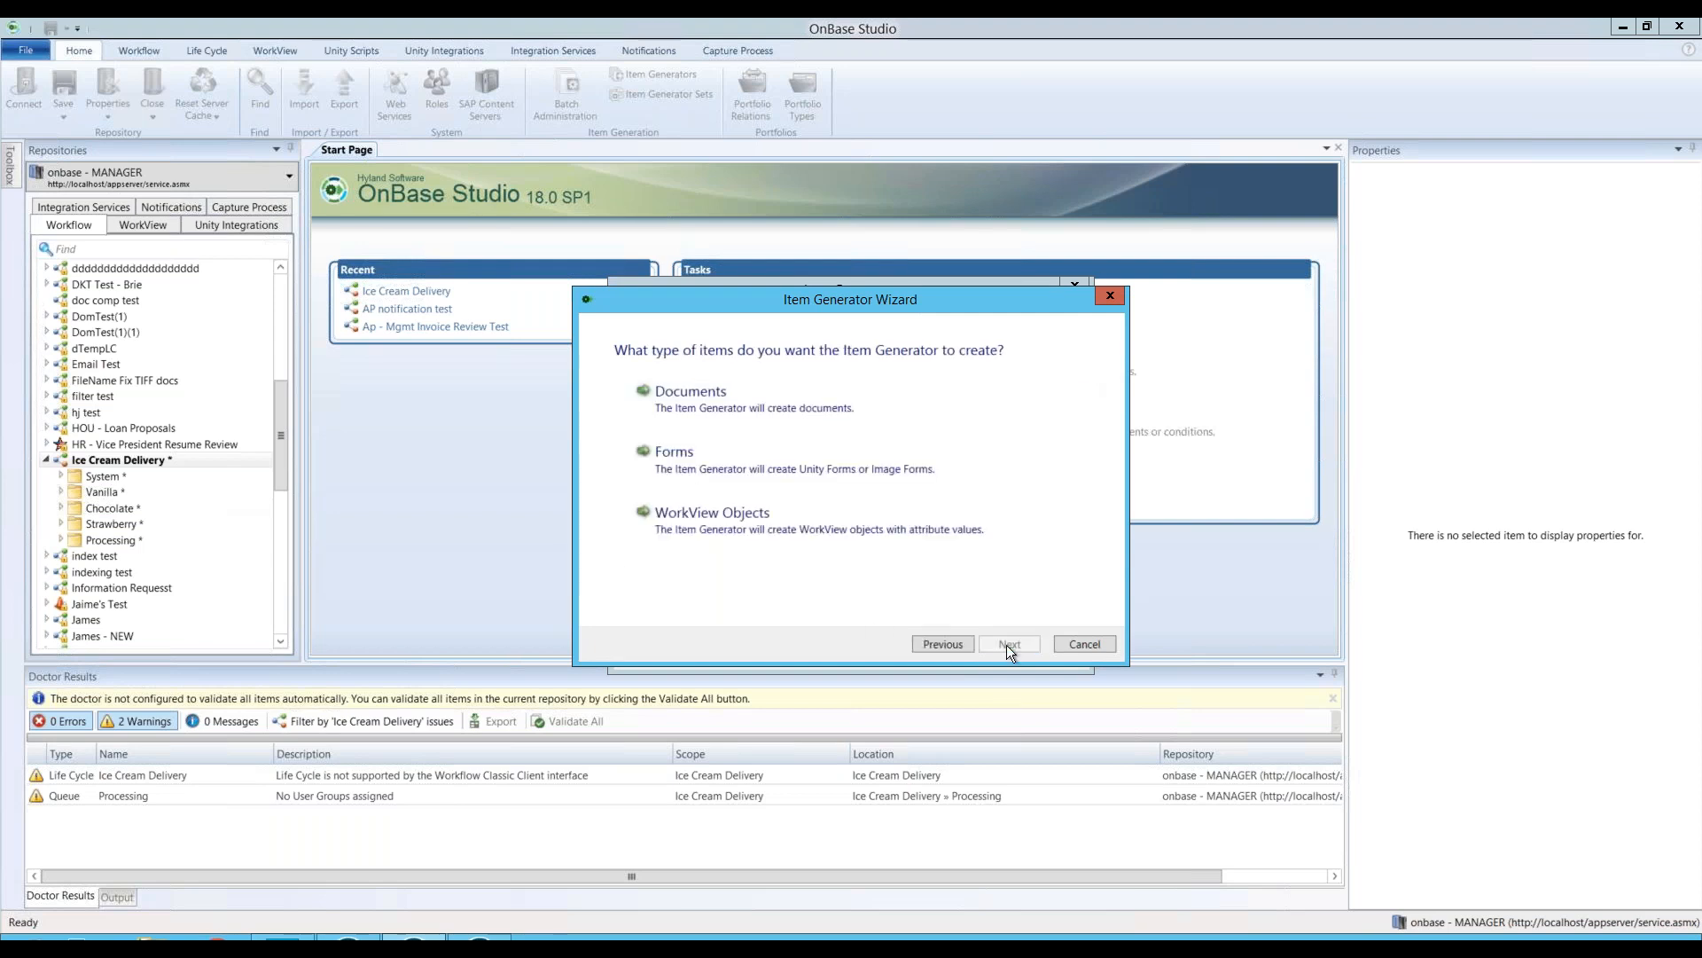
left_click(735, 471)
left_click(733, 395)
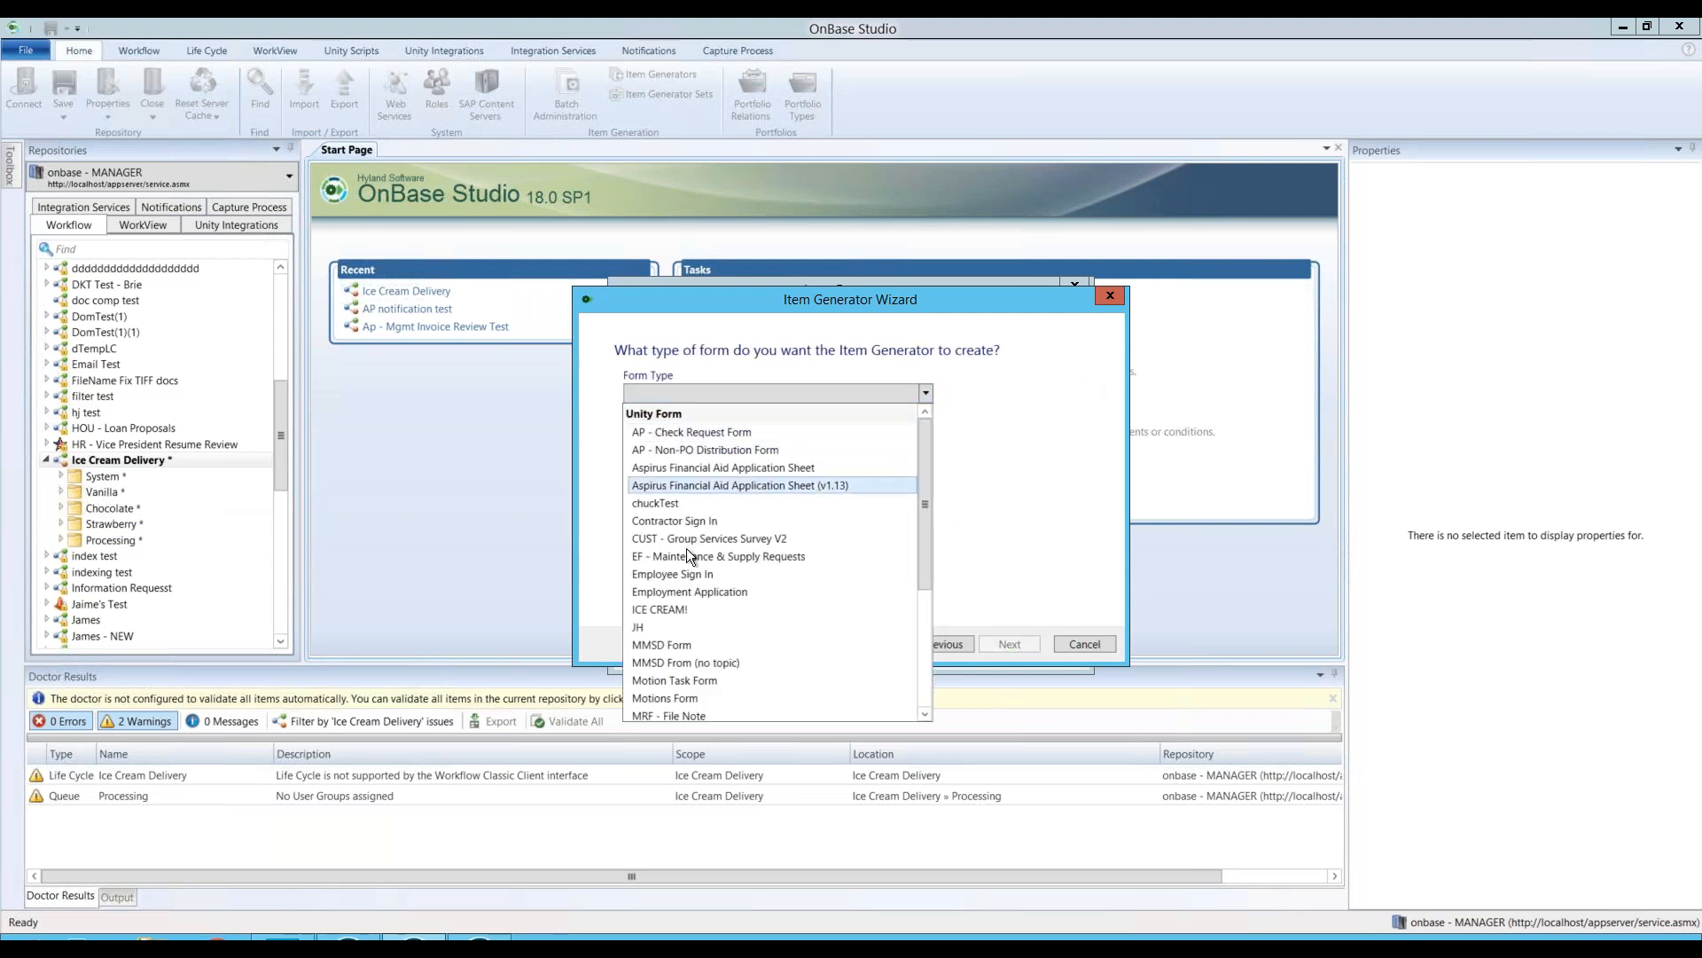
left_click(696, 609)
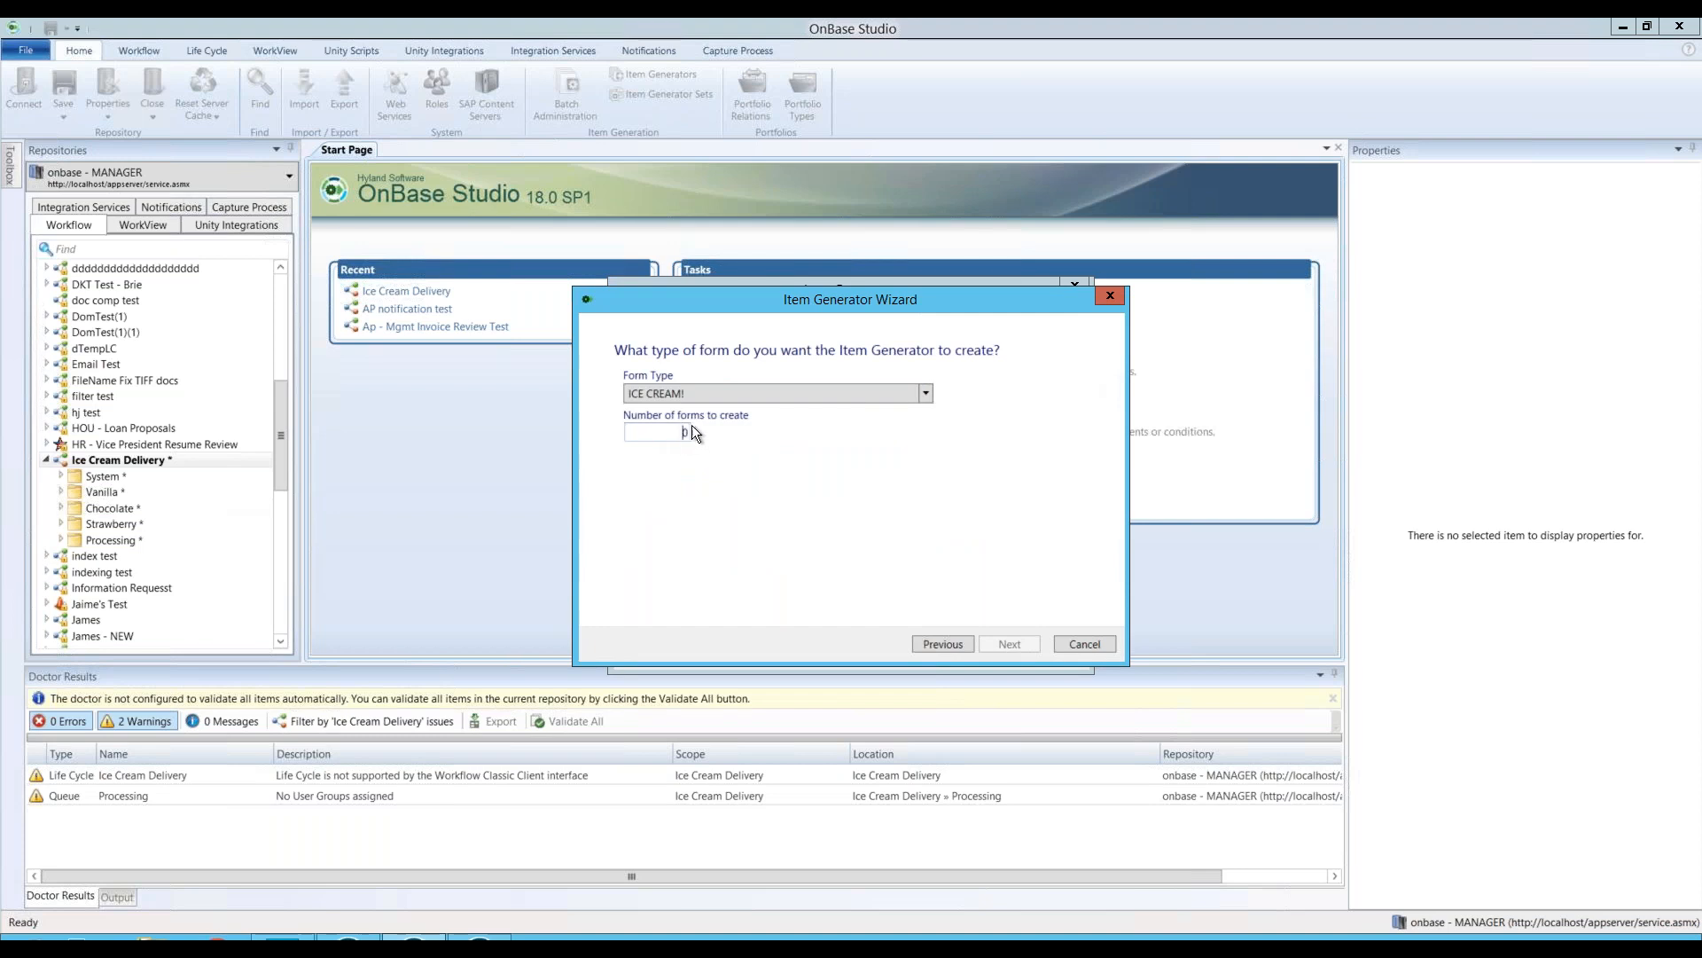
type("5")
left_click(1009, 644)
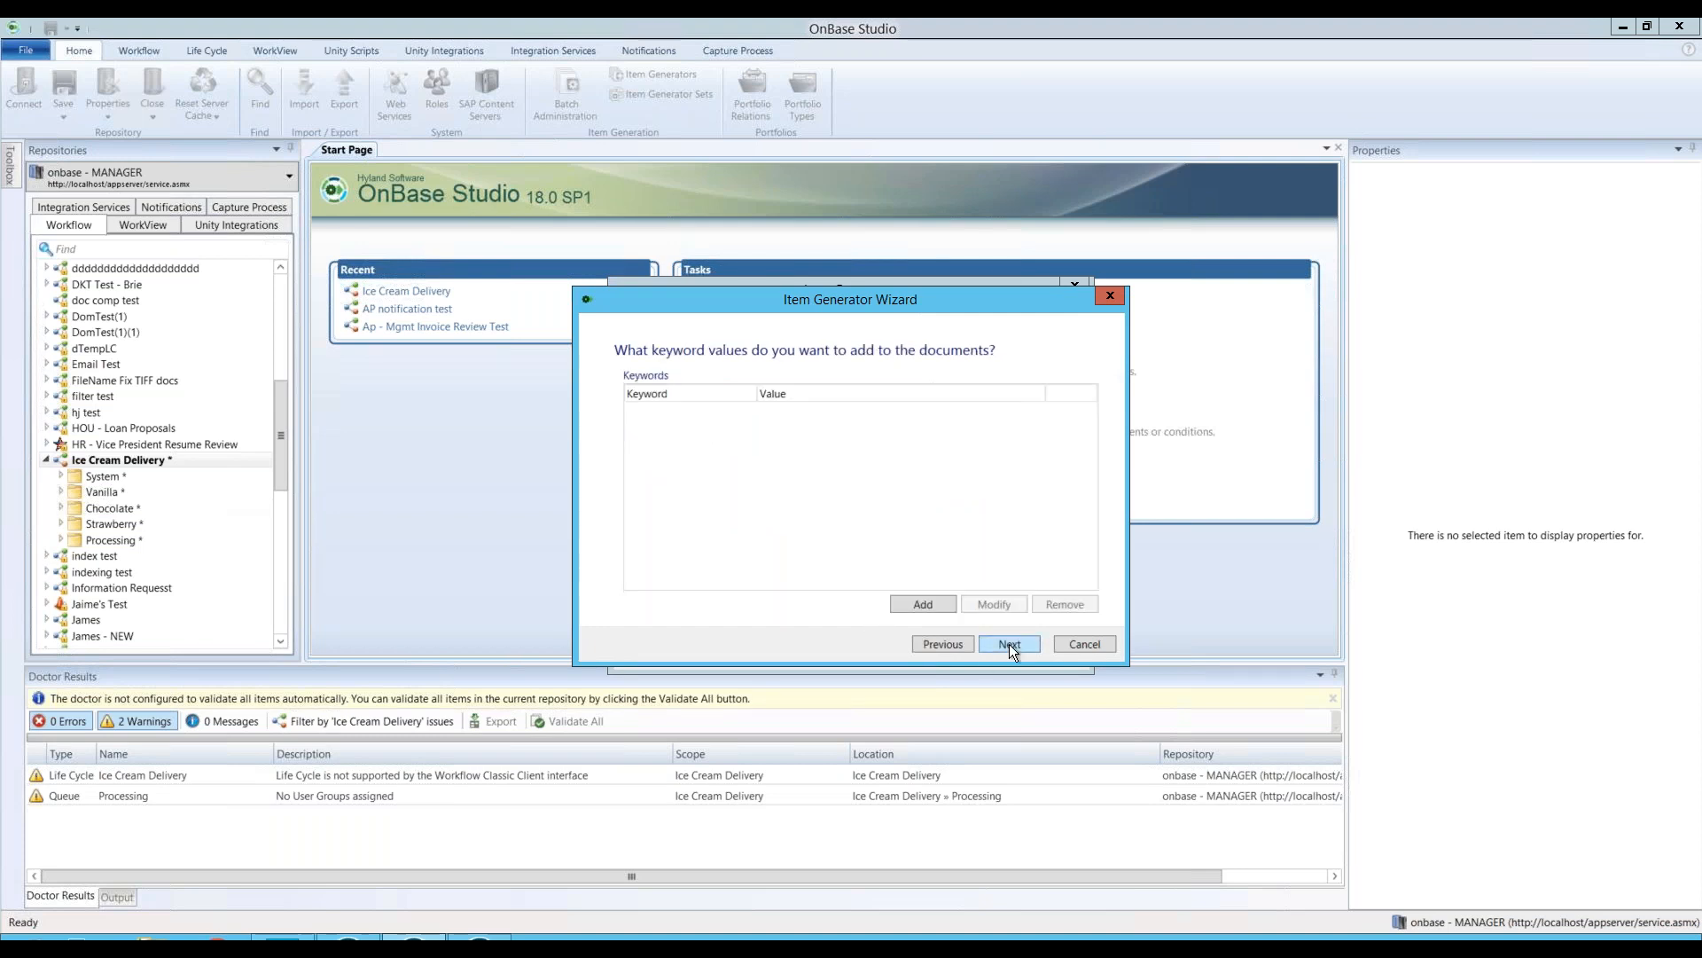
Step: Give it a Flavor keyword of CHOCOLATE, keep the remaining defaults, and finish
left_click(922, 604)
left_click(805, 311)
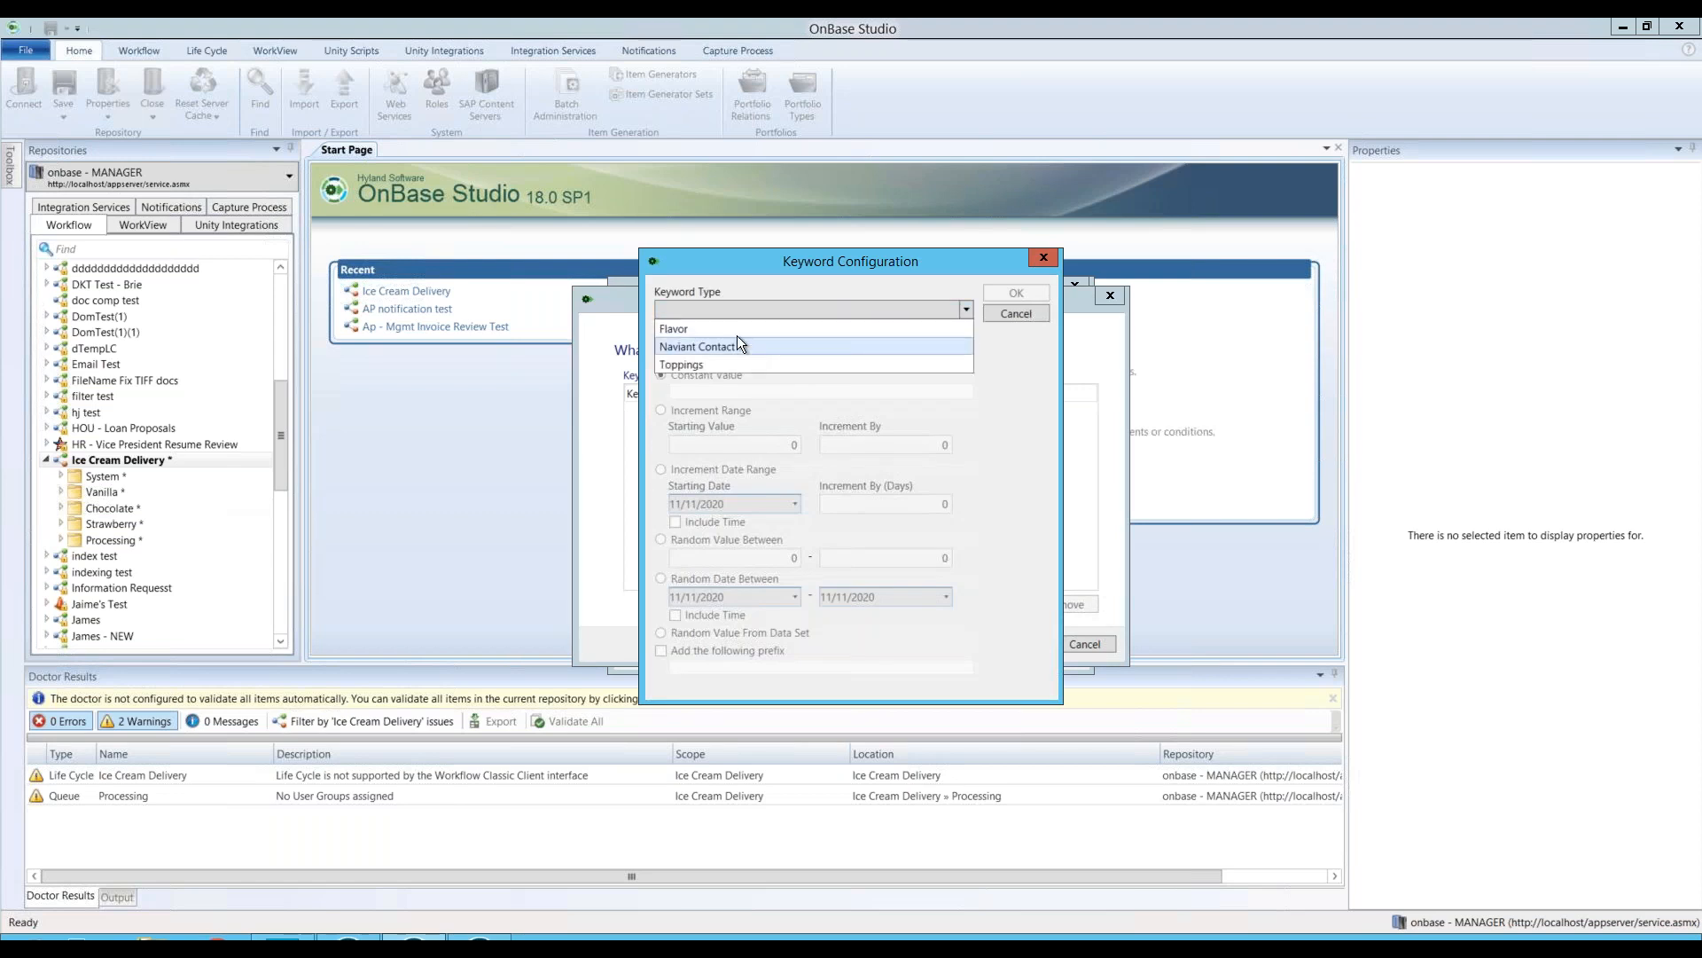
left_click(729, 330)
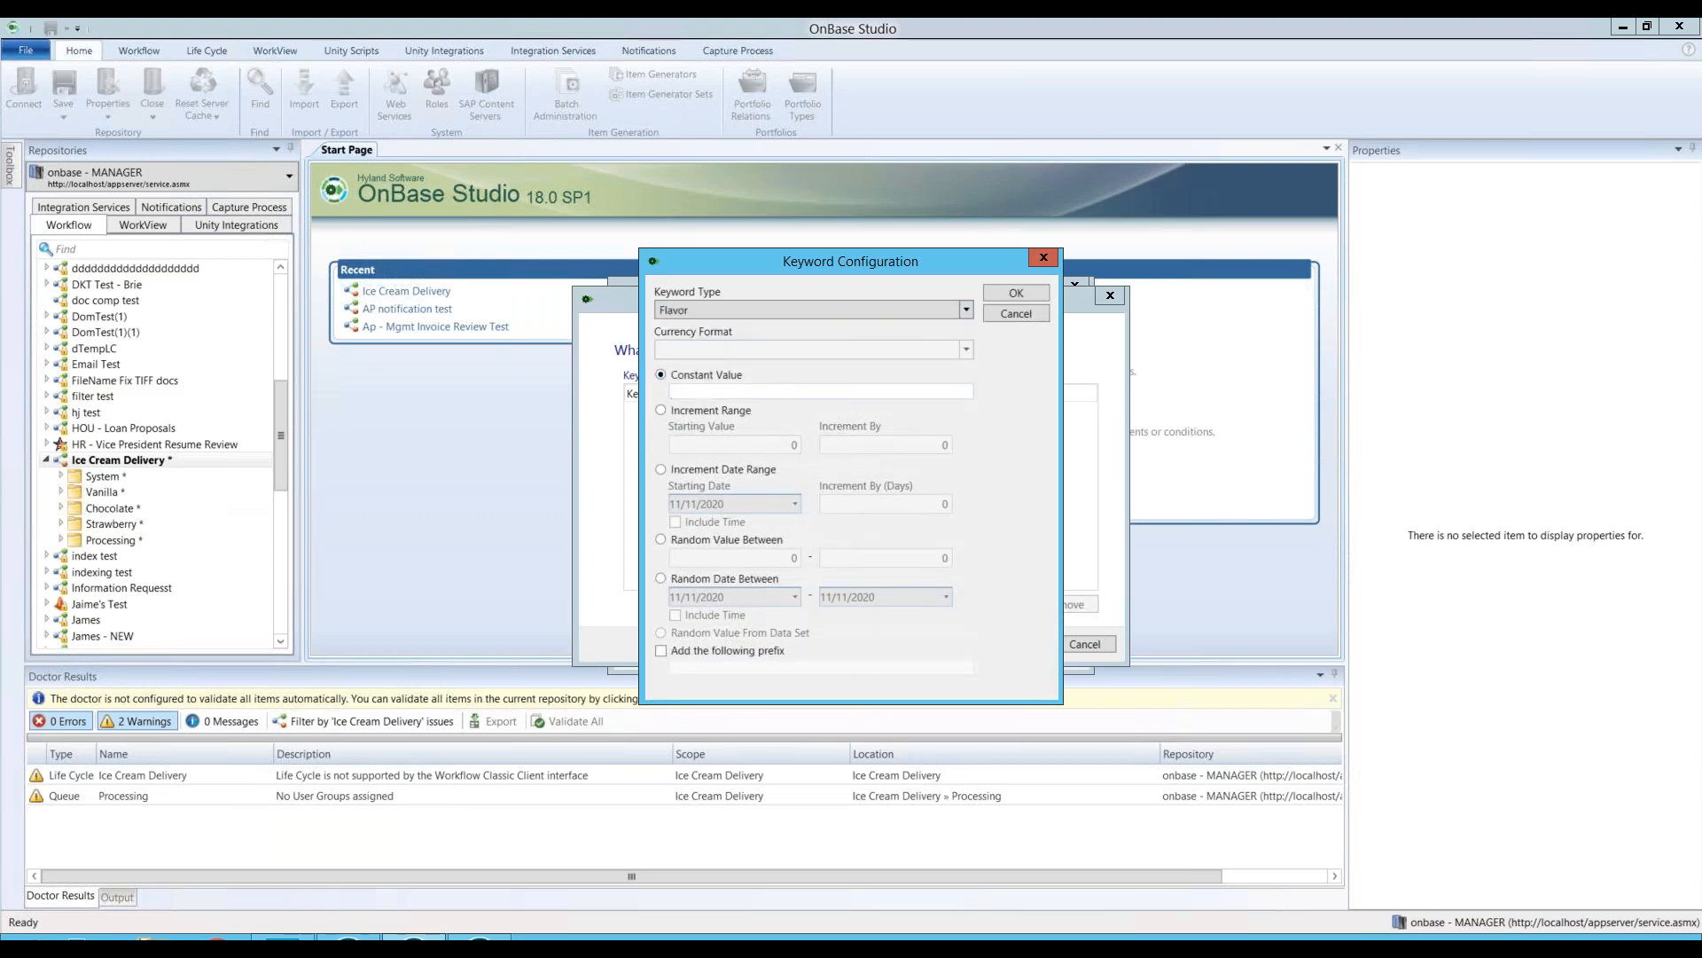
type("CHOCOLATE")
left_click(1002, 293)
left_click(1009, 642)
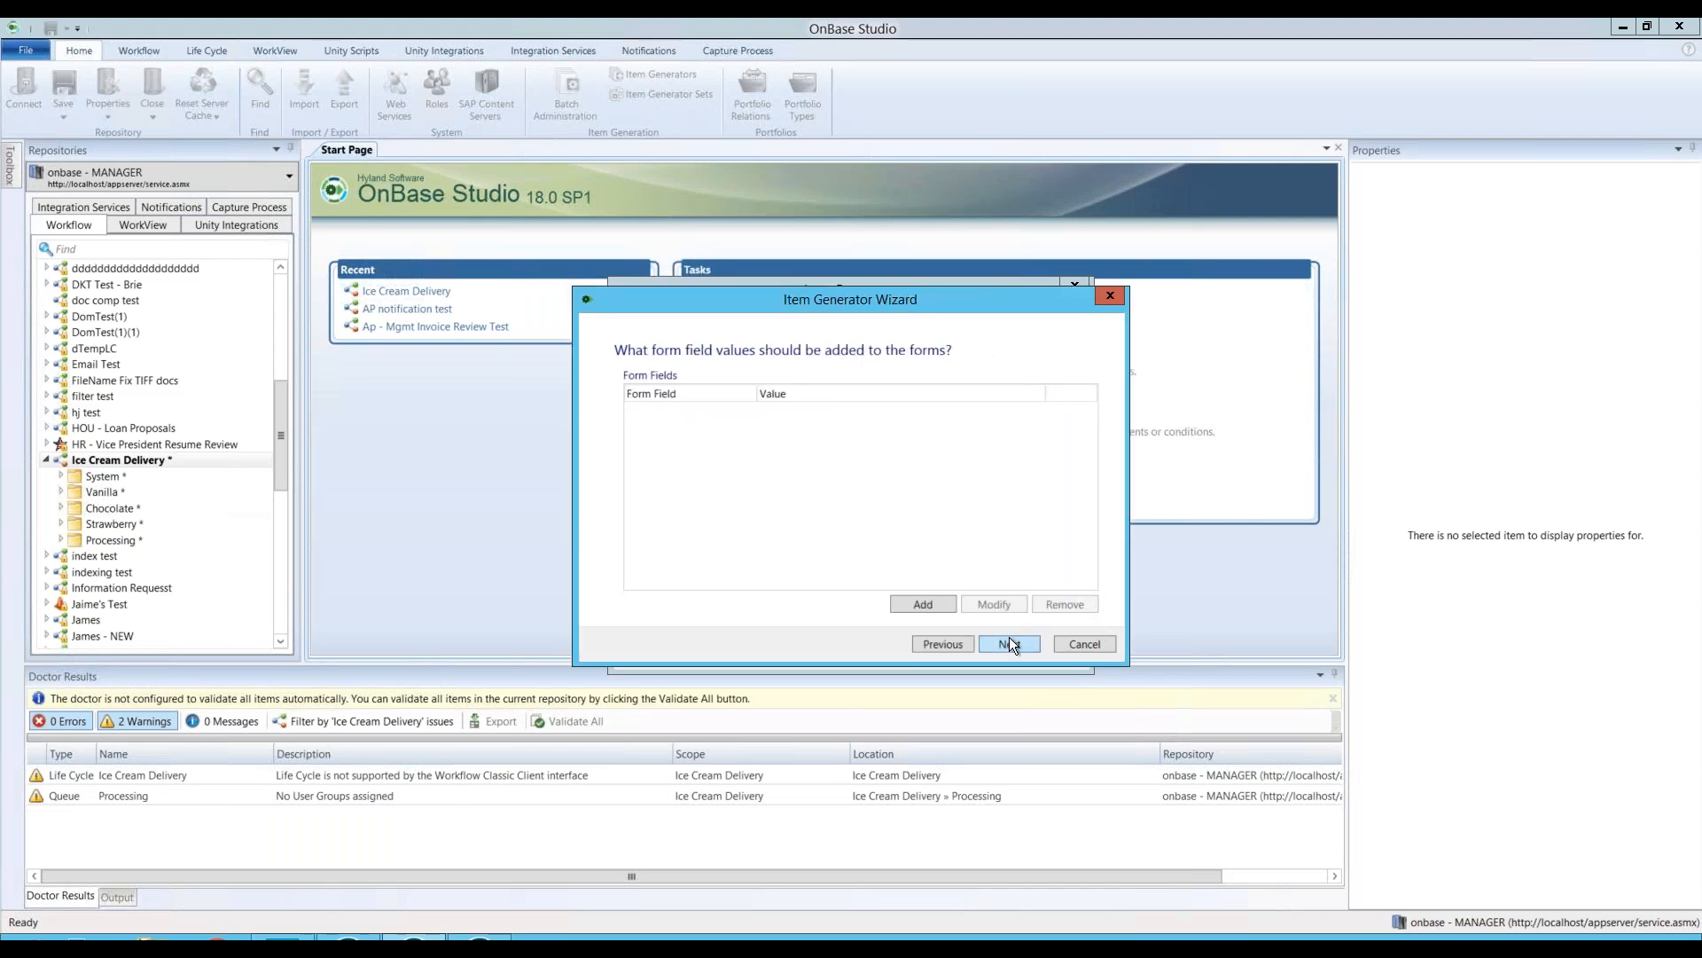
left_click(1013, 644)
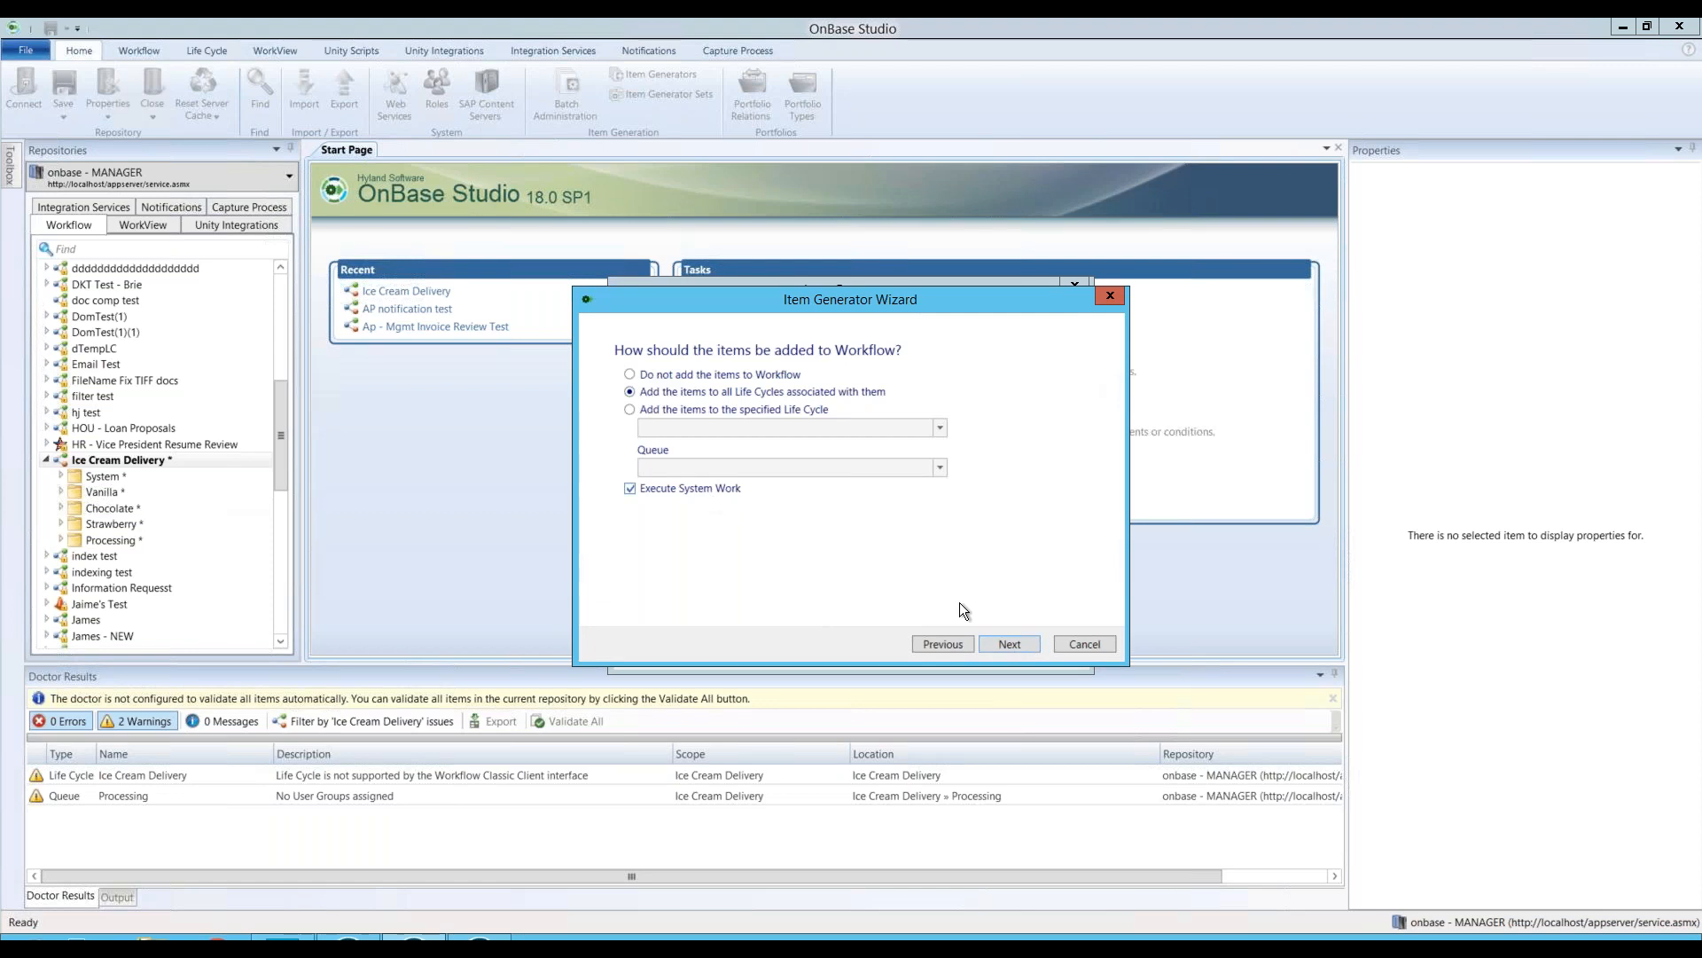
left_click(1011, 644)
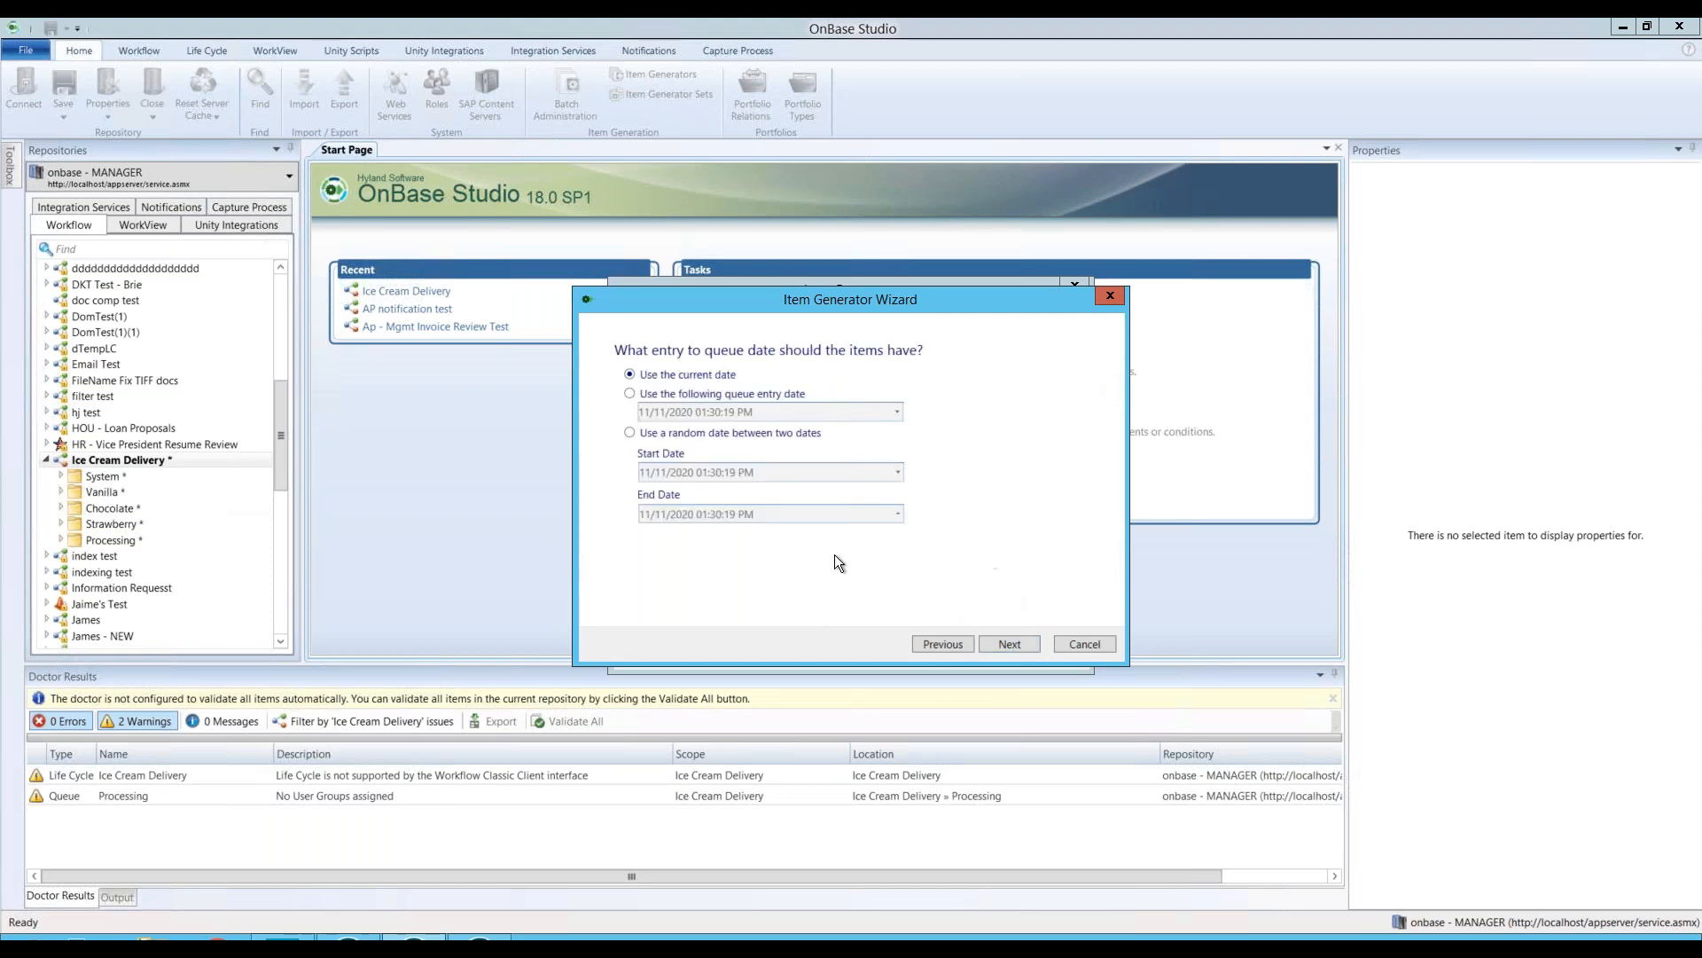
left_click(1011, 642)
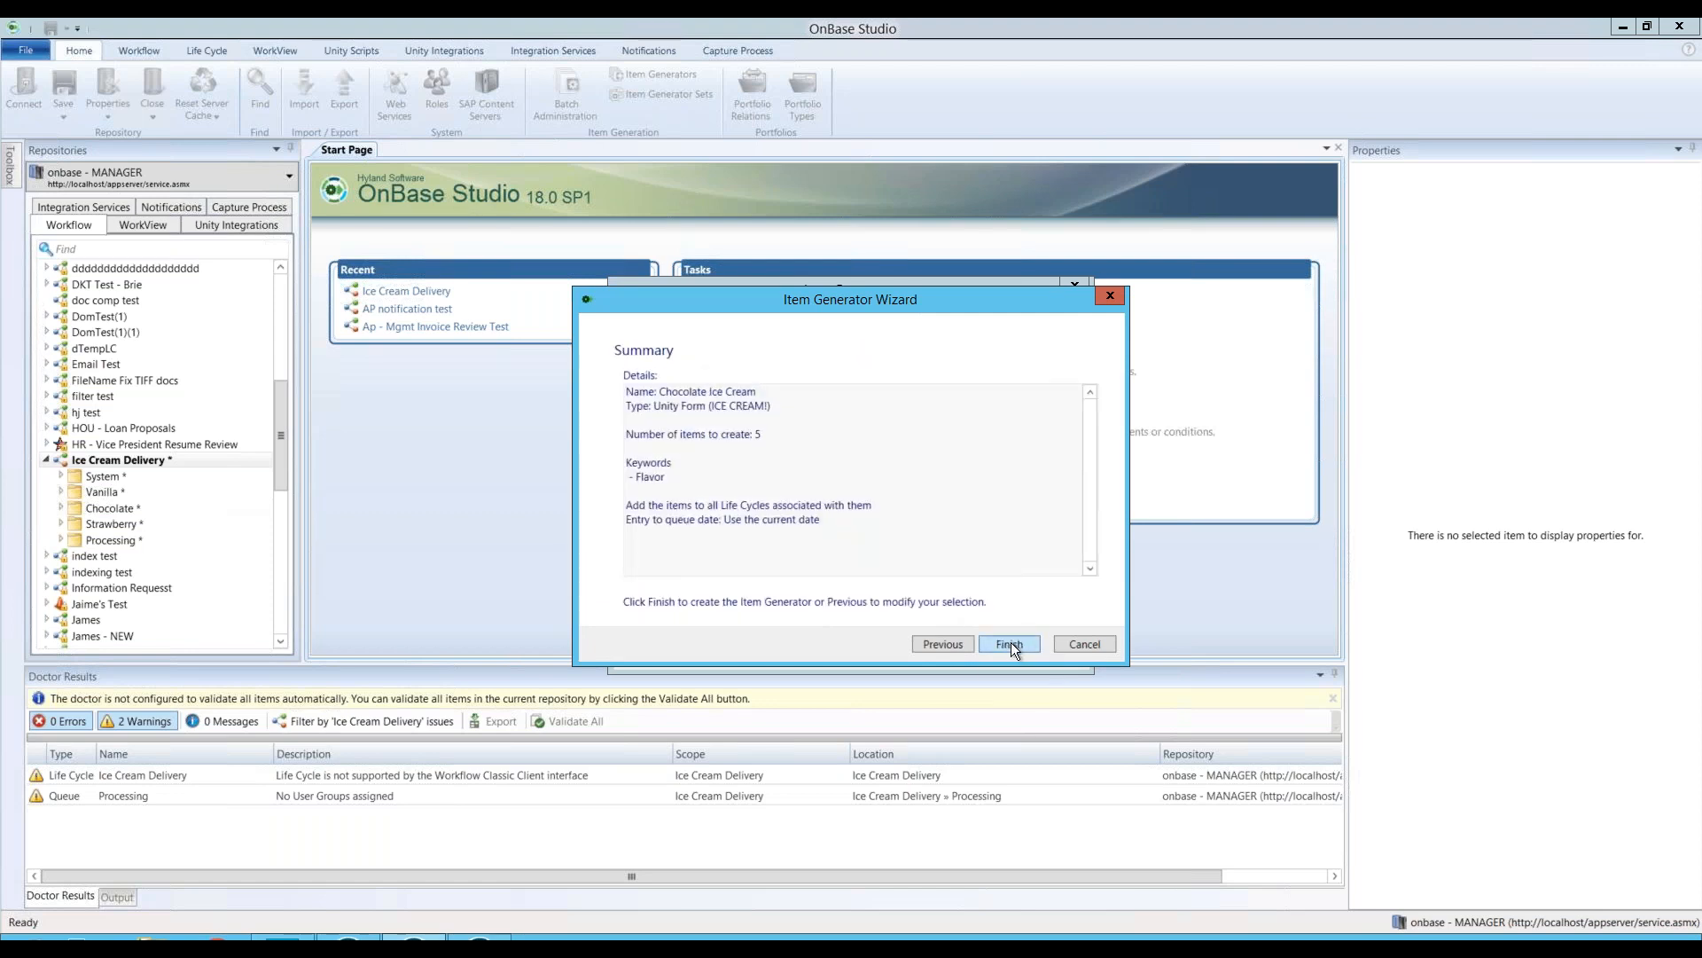
left_click(1010, 642)
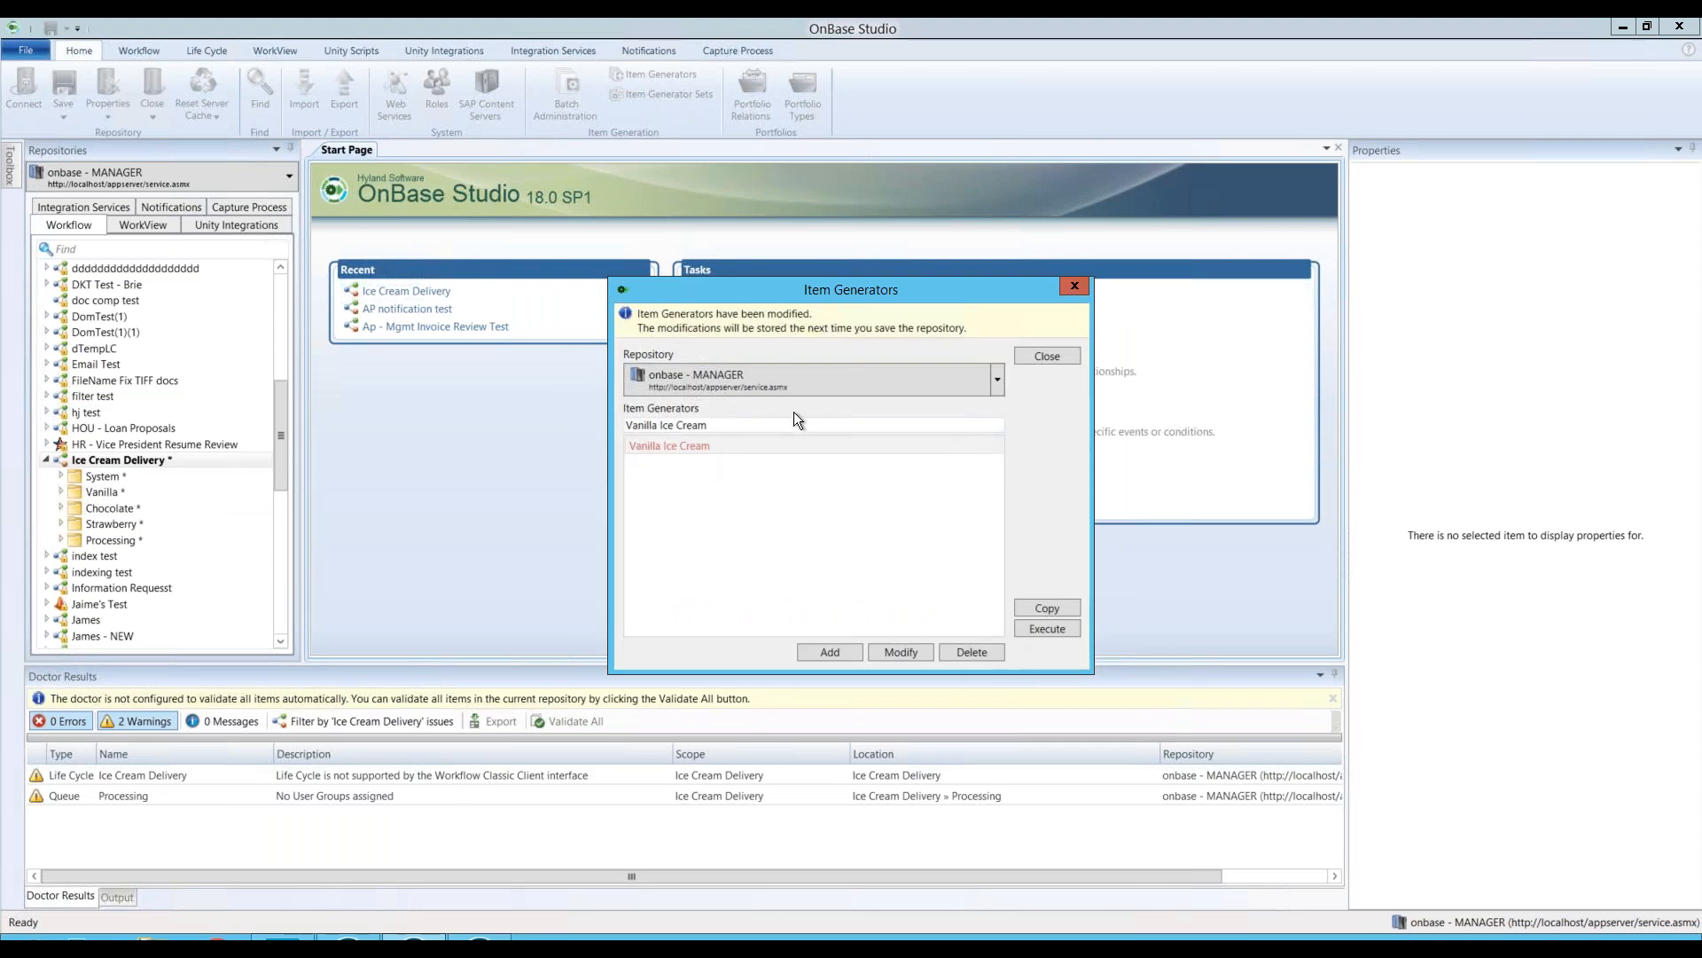
Step: Clear the 'Vanilla Ice Cream' filter, select Chocolate Ice Cream in the full list, and close
key("ctrl+shift+Left")
left_click_drag(790, 428, 642, 431)
key("BackSpace")
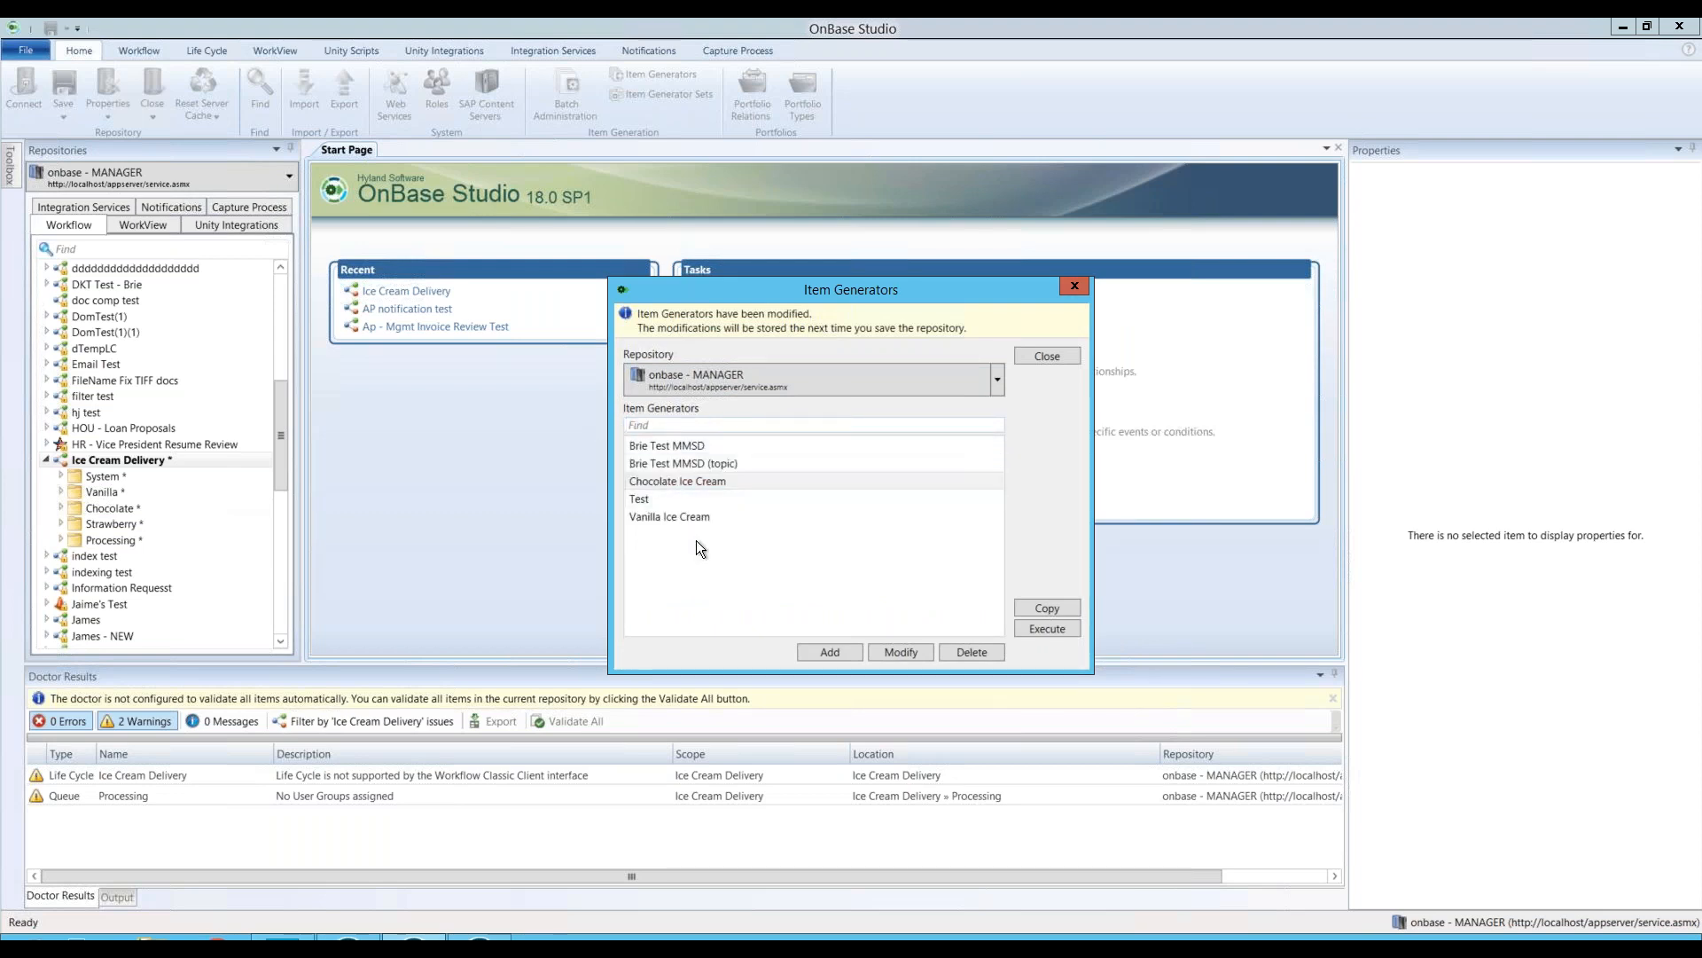
left_click(694, 482)
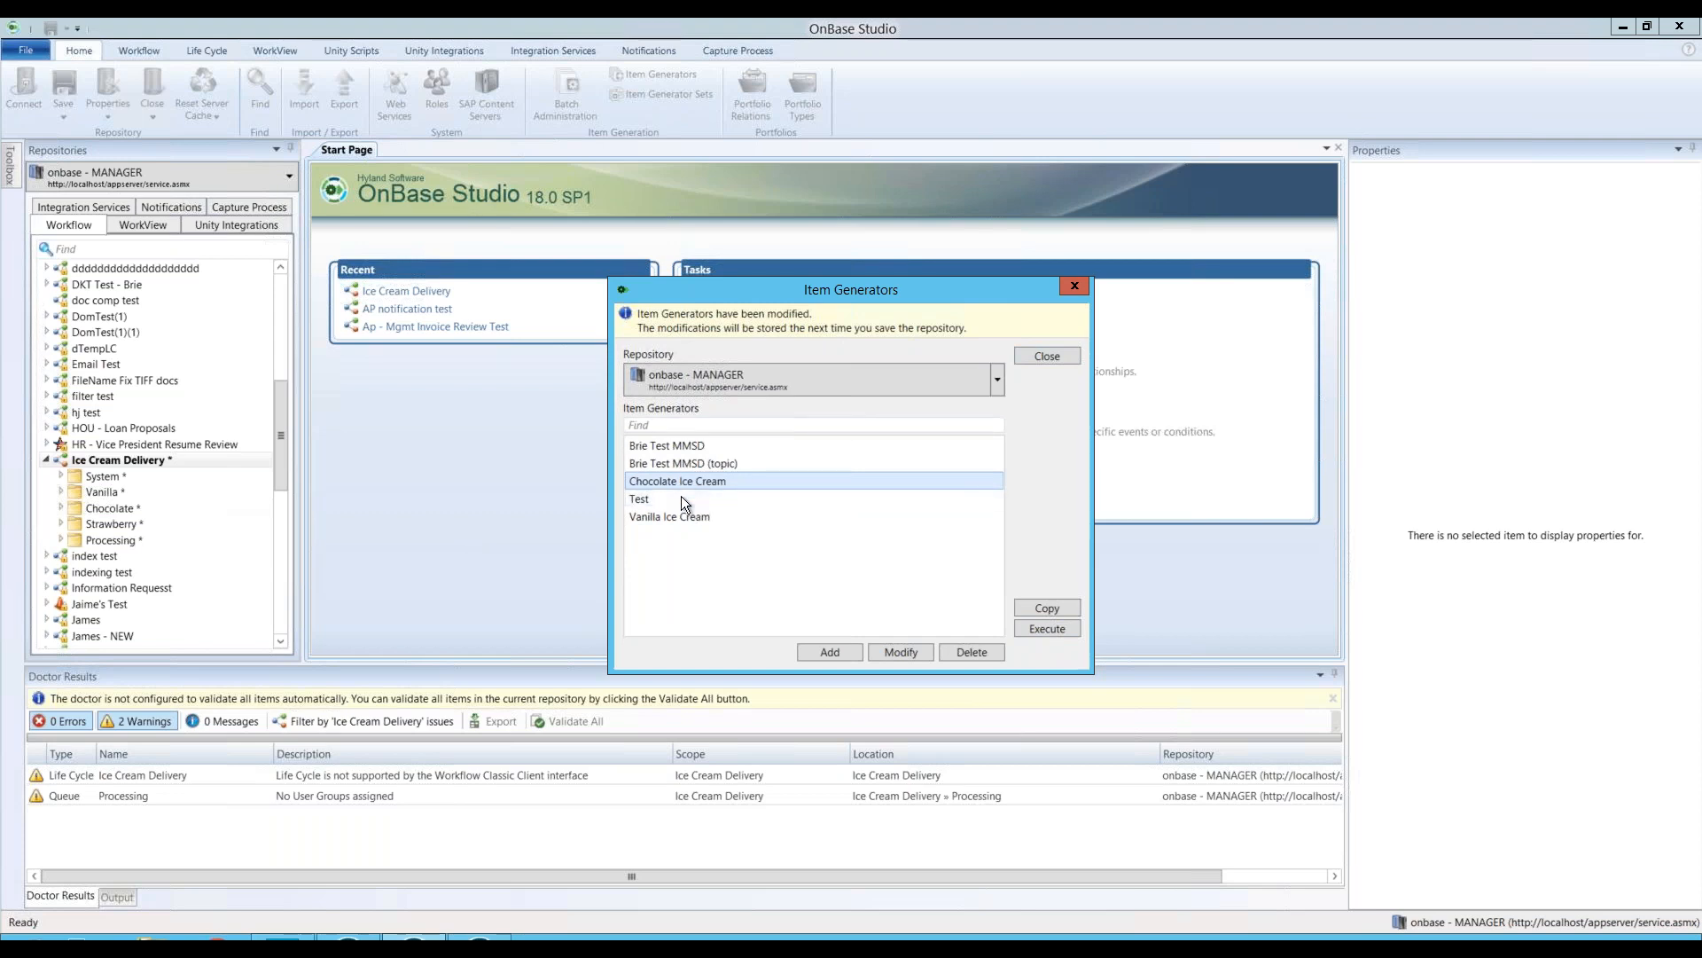
left_click(1059, 354)
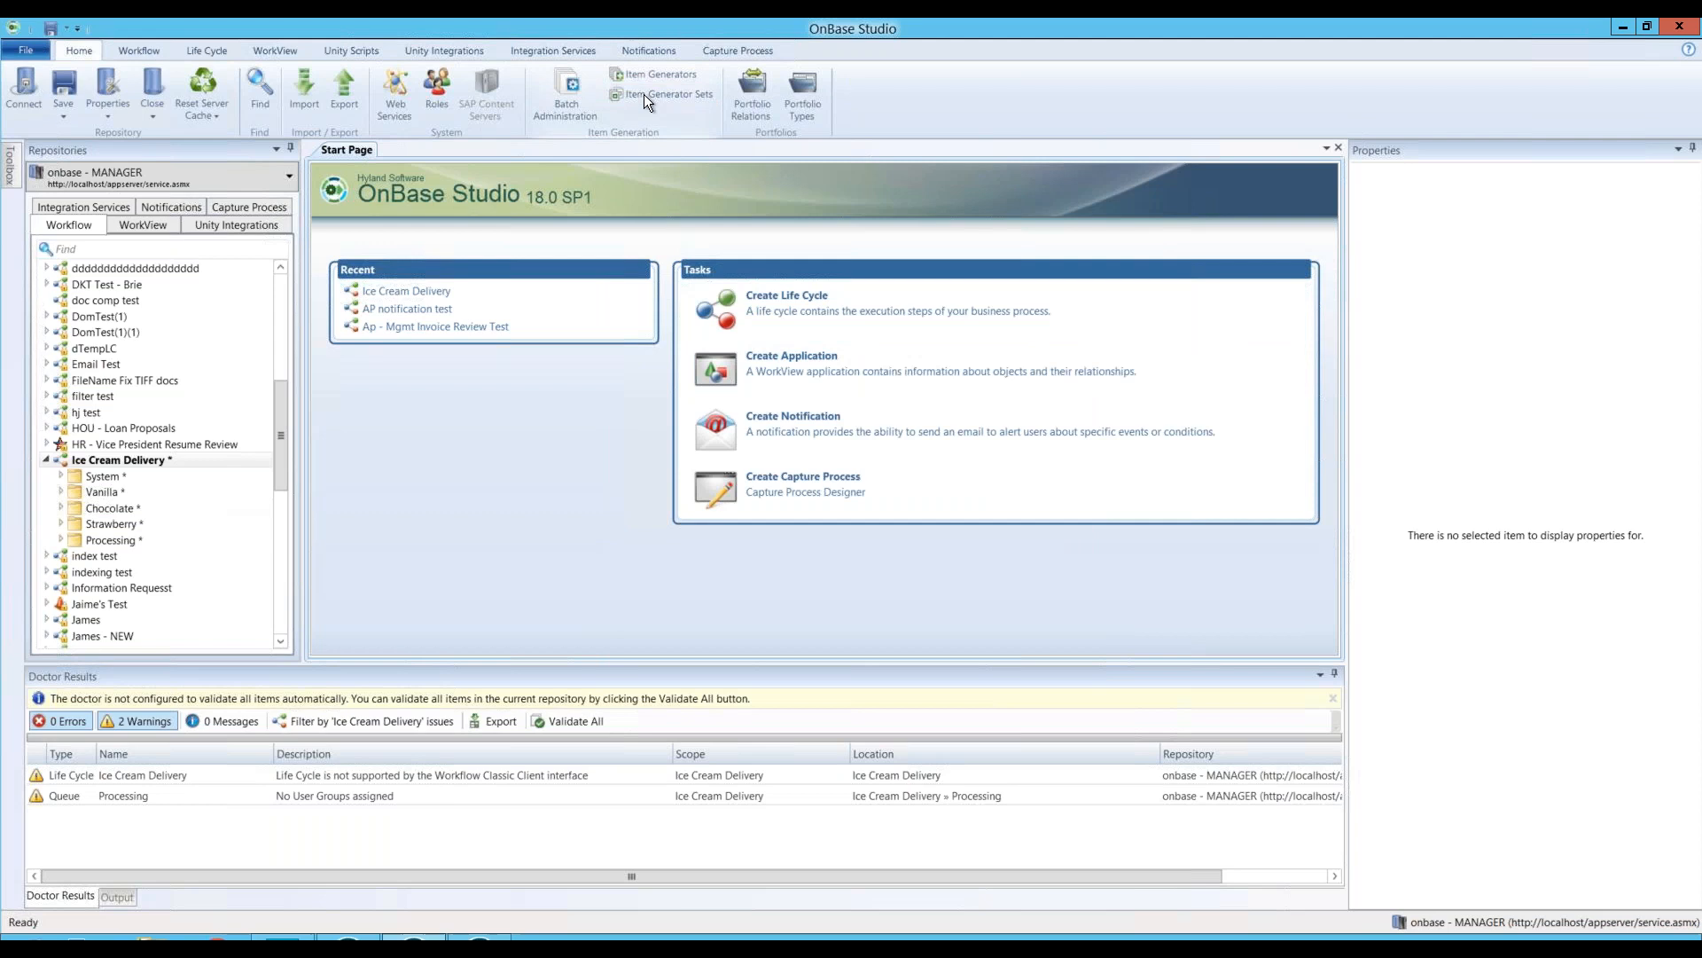
Step: Search Item Generator Sets for 'Ice Cream Item Generator' and start a new set with that name
left_click(645, 92)
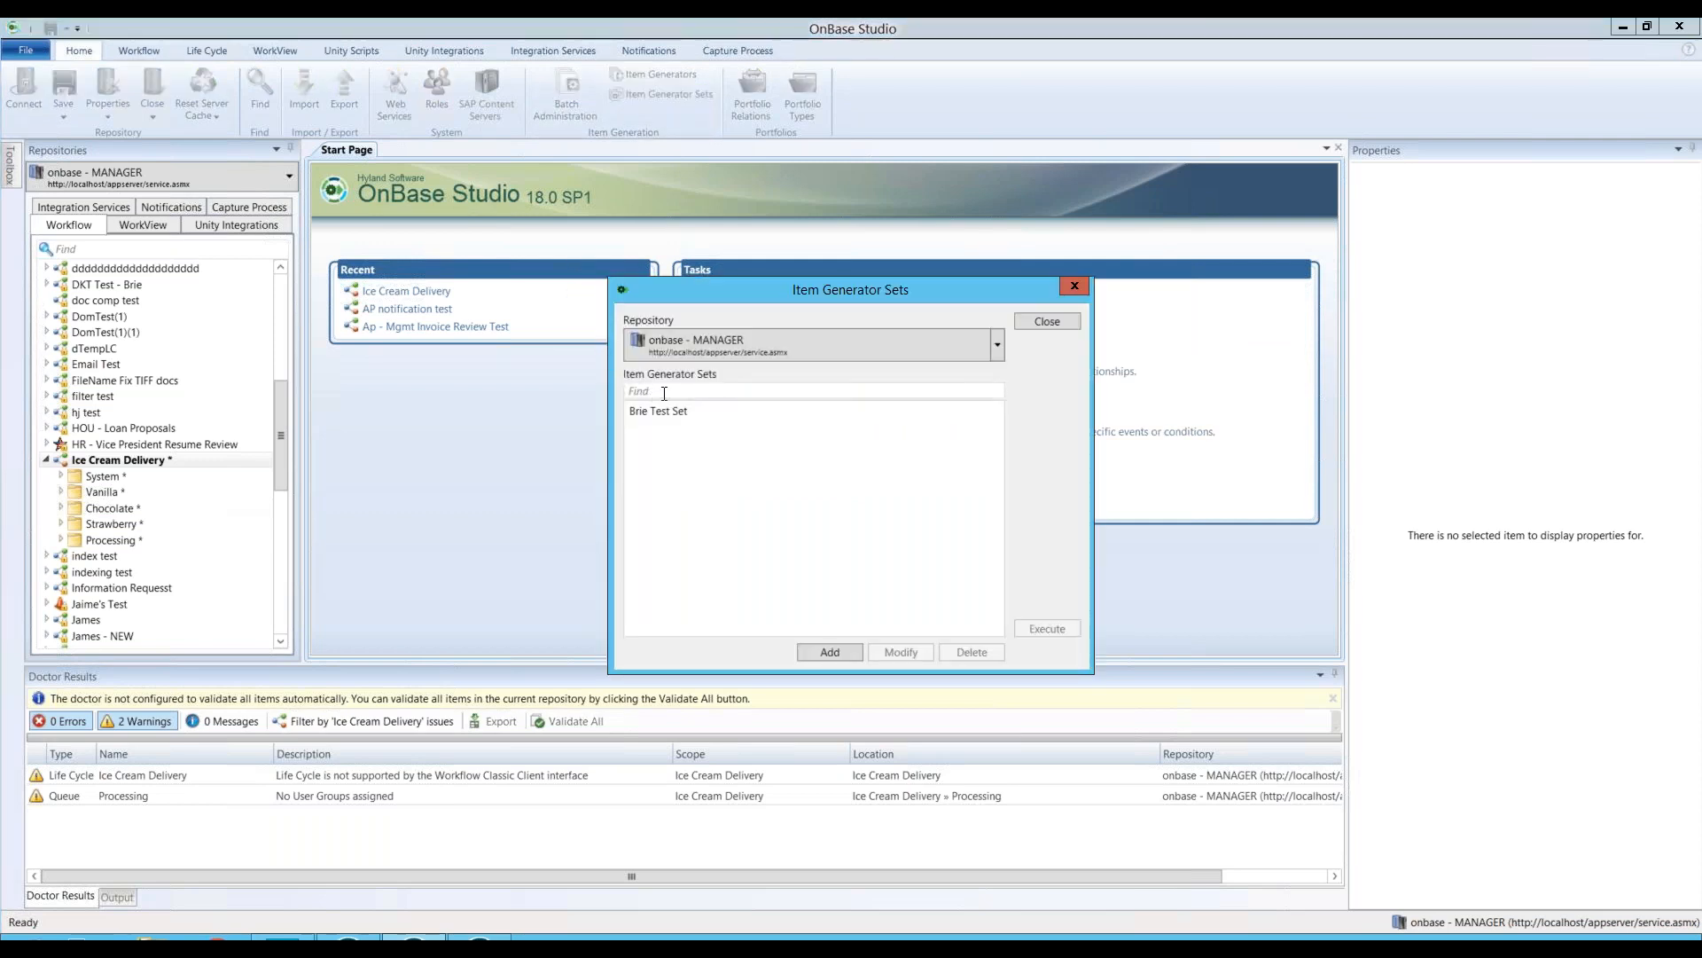
left_click(677, 387)
type("Ice Cream Item Generator")
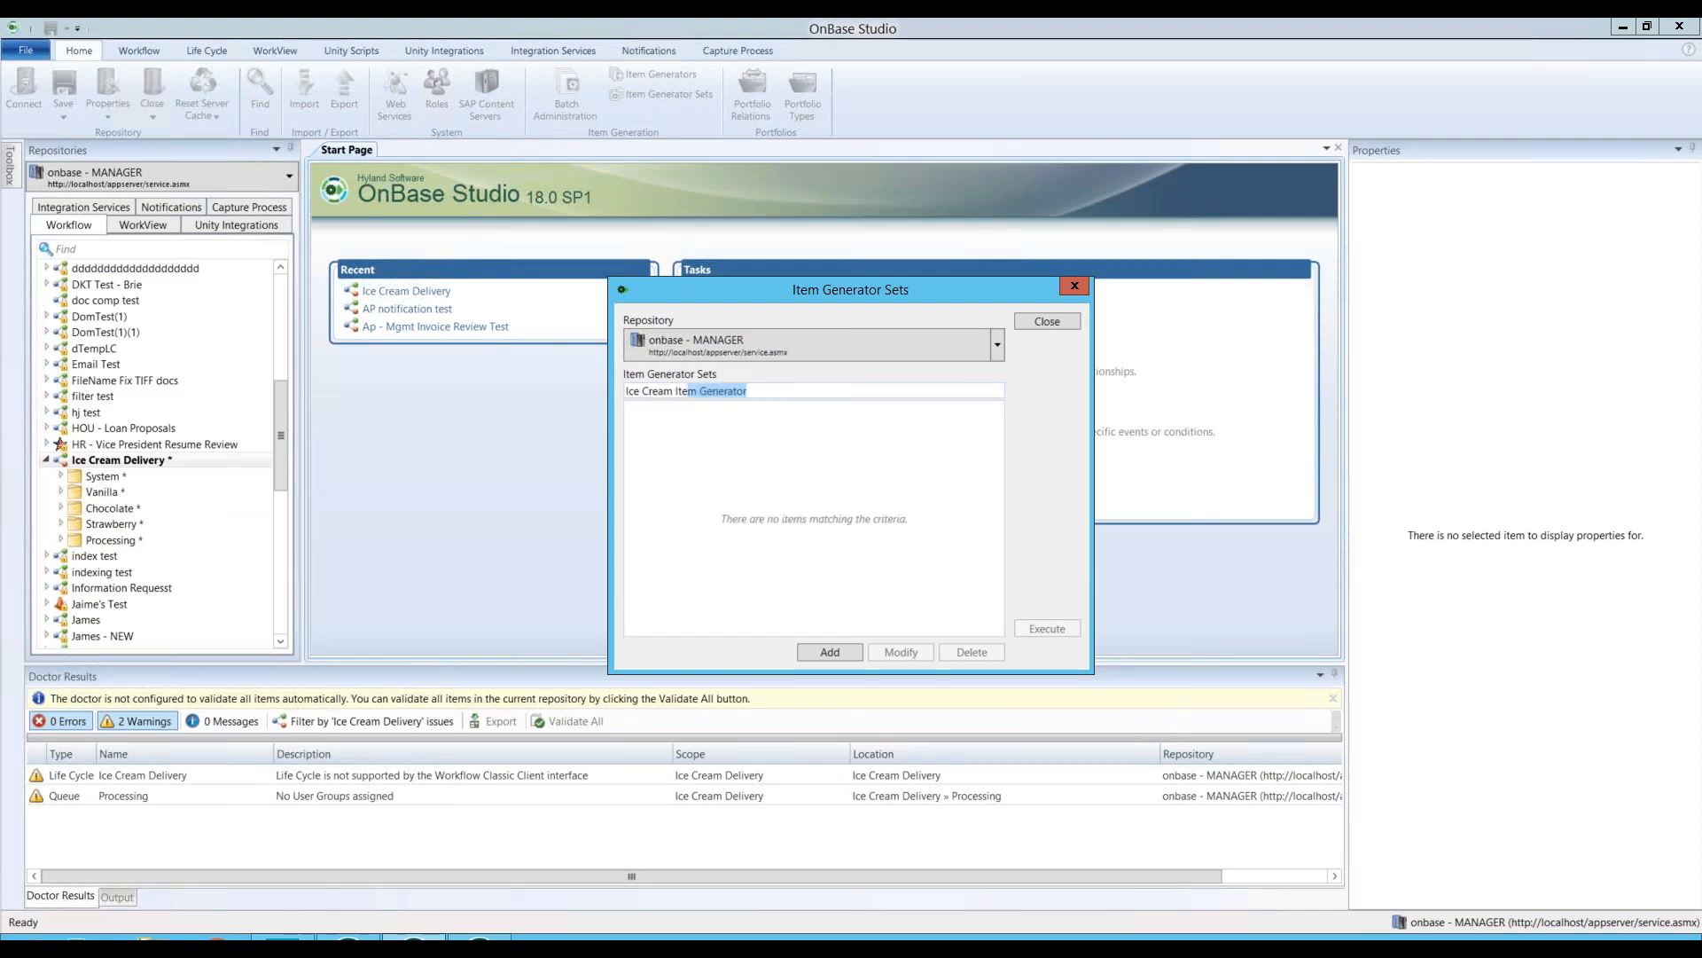
left_click(843, 652)
type("Ice Cream Item Generator")
Step: Add the Chocolate Ice Cream generator to the set and save it
left_click(600, 328)
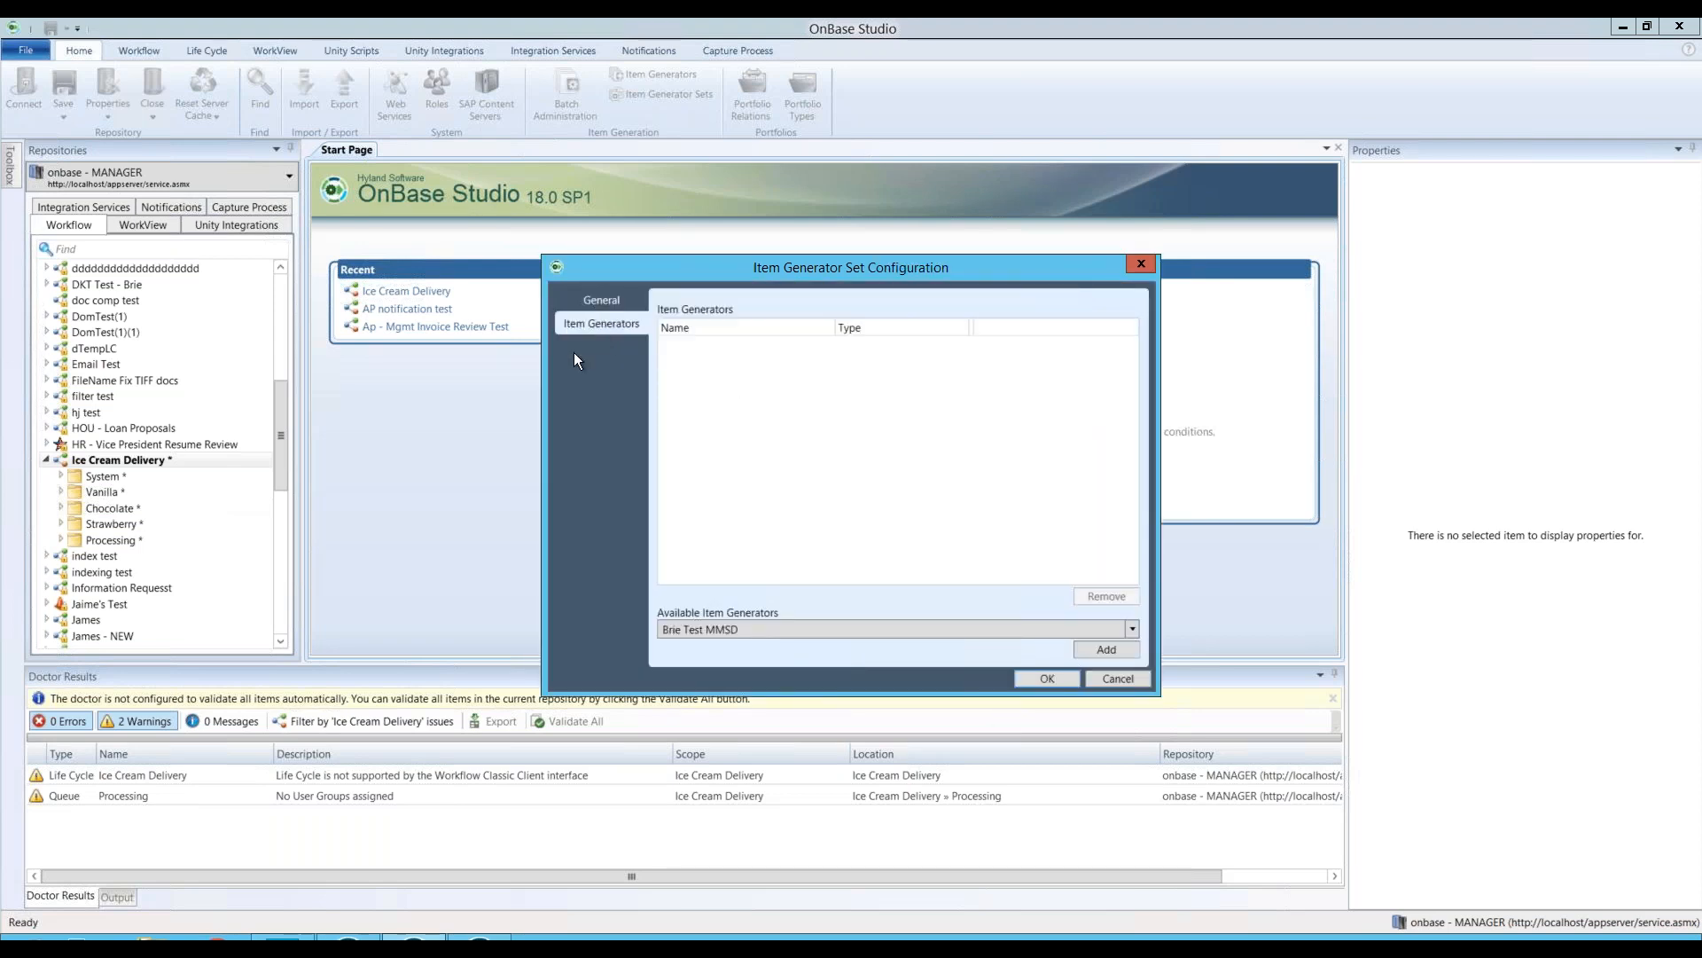
left_click(799, 629)
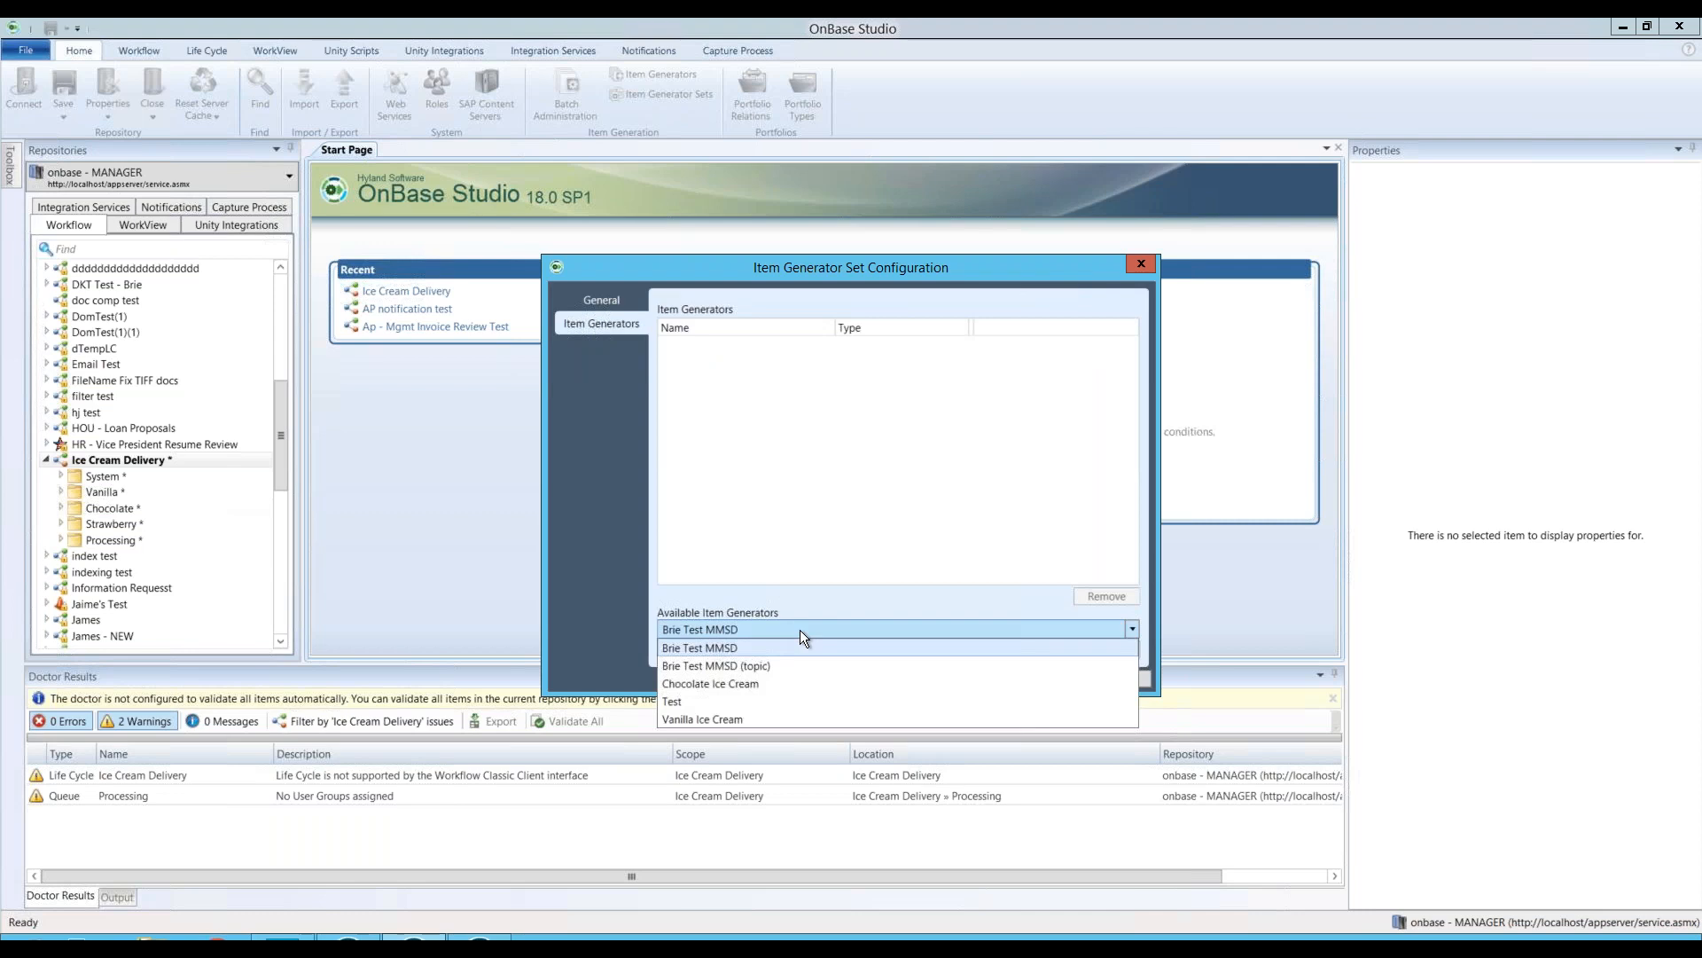
left_click(741, 682)
left_click(1084, 651)
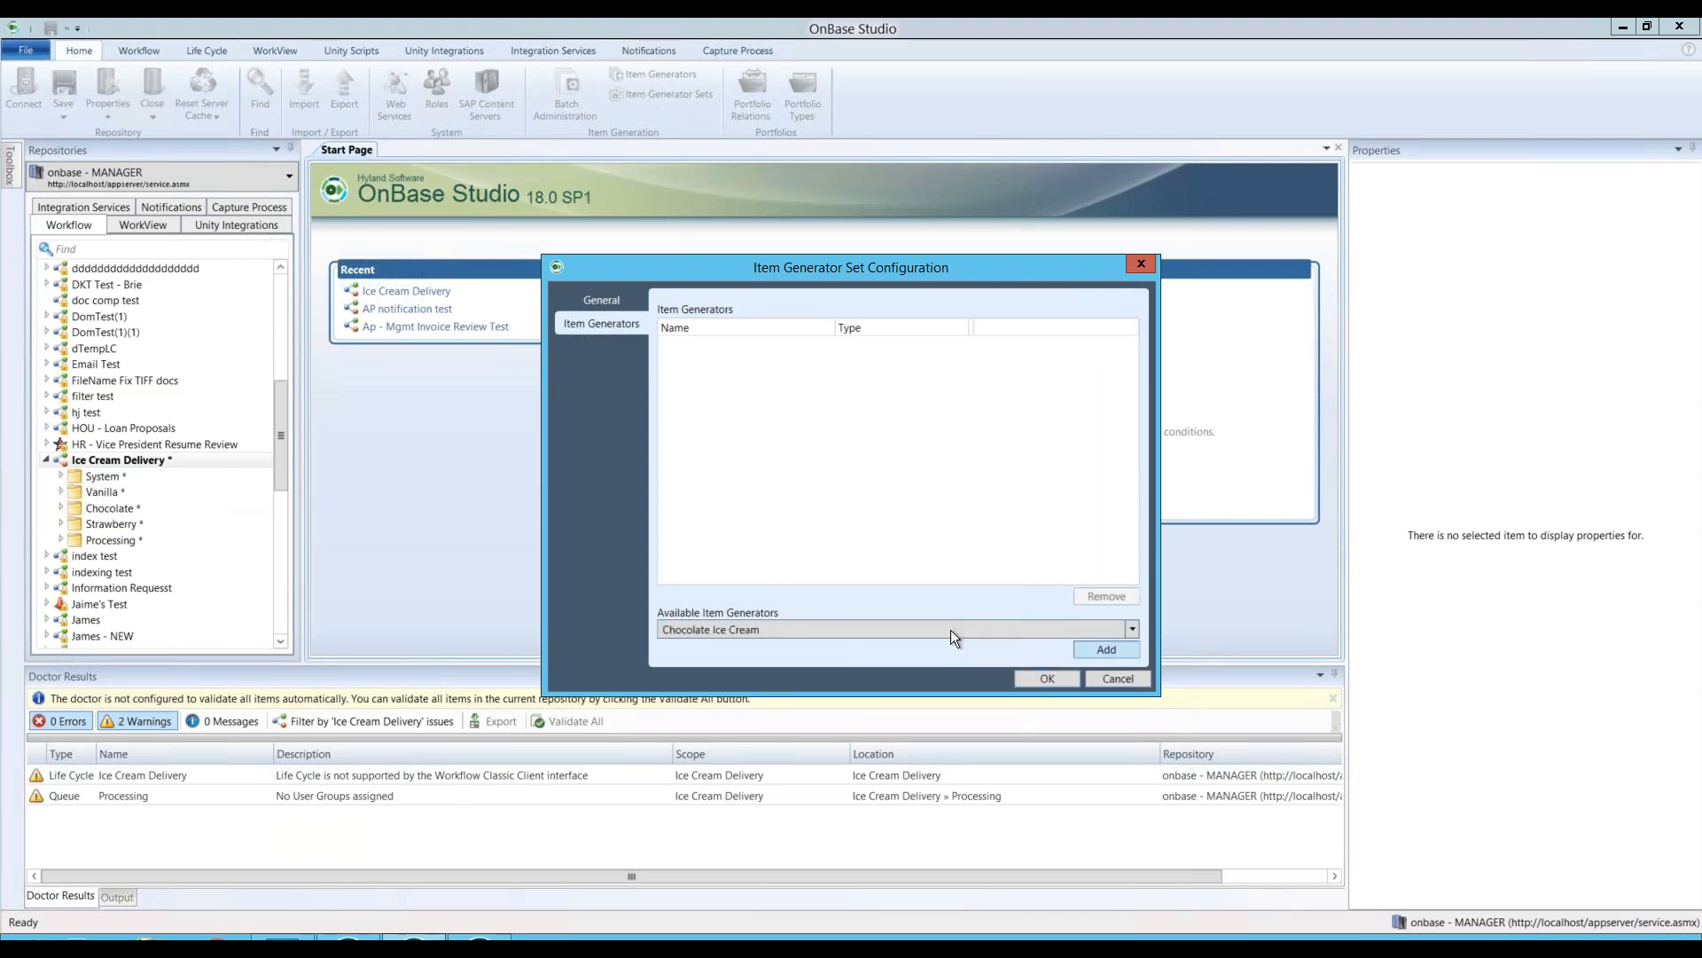
left_click(934, 631)
left_click(723, 701)
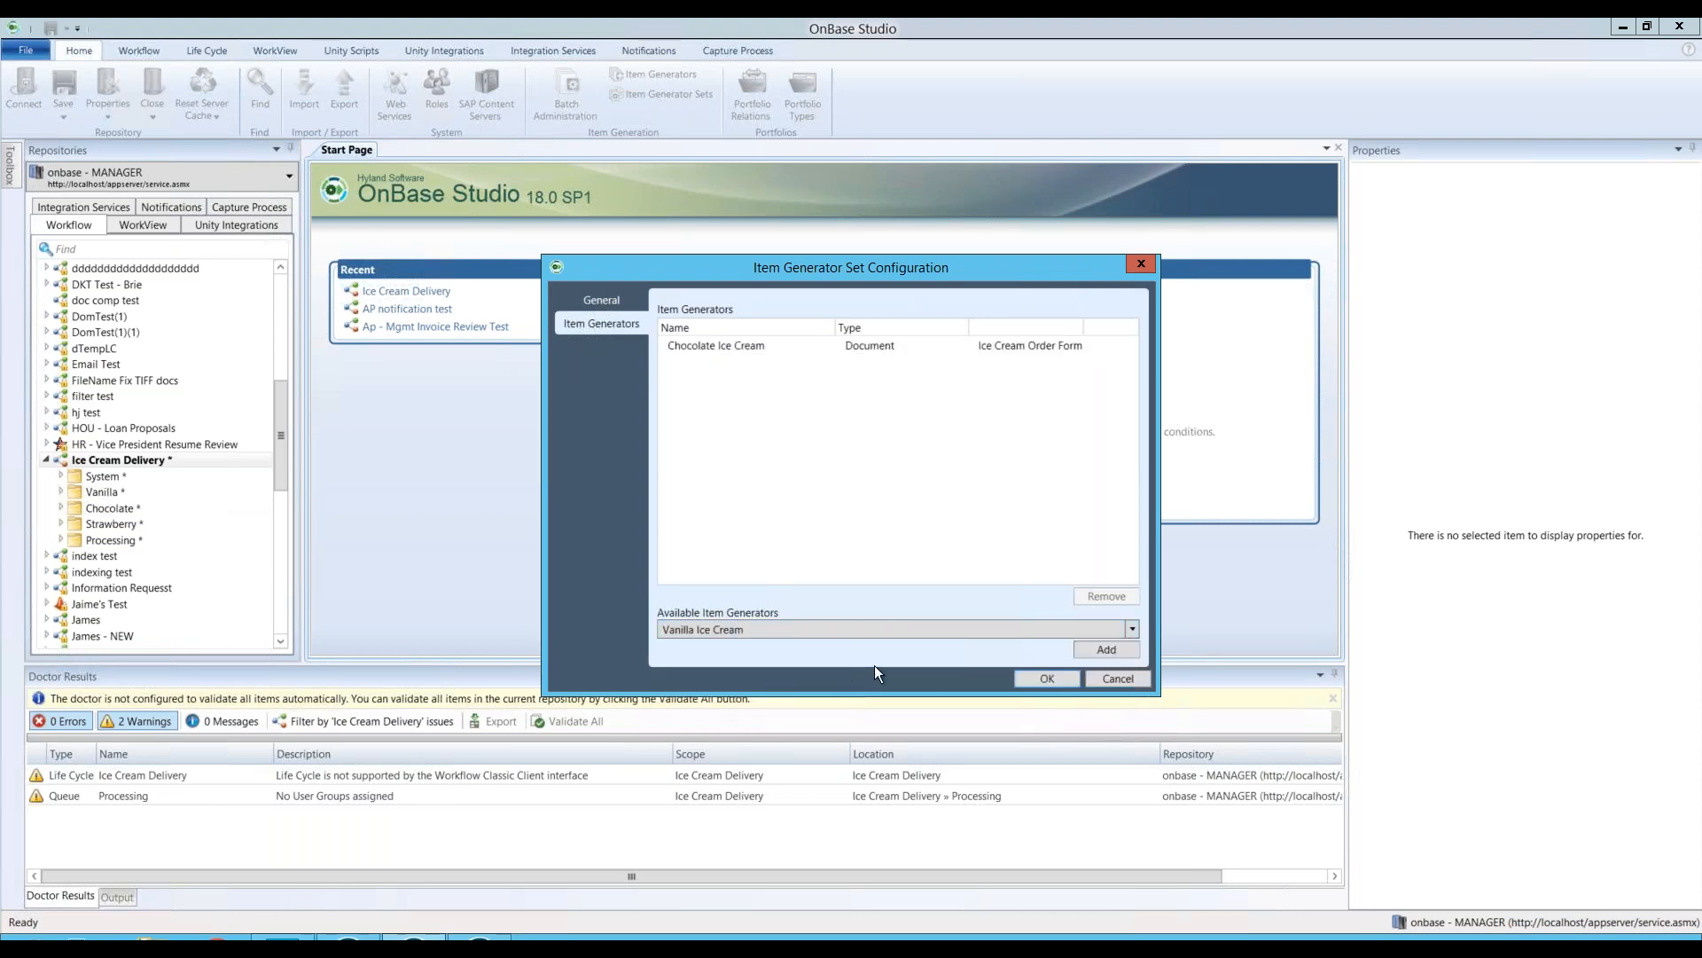
left_click(1037, 678)
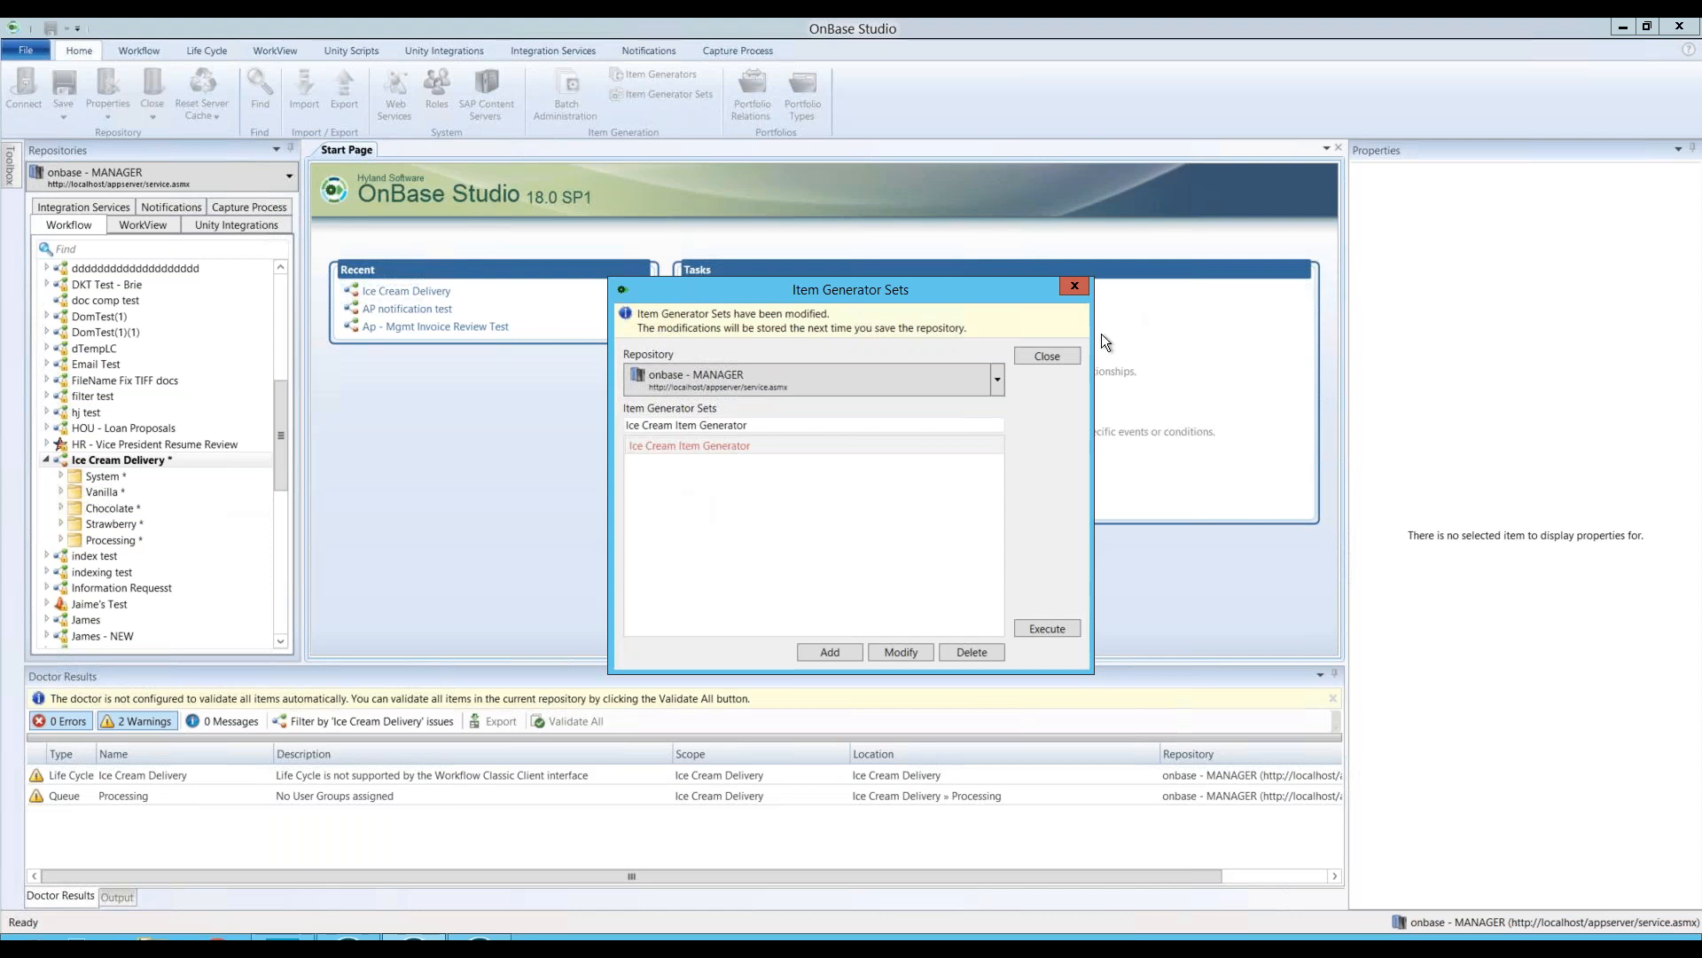
Step: Close Item Generator Sets, show the repository's notifications with groups collapsed, and start a new notification
left_click(1046, 356)
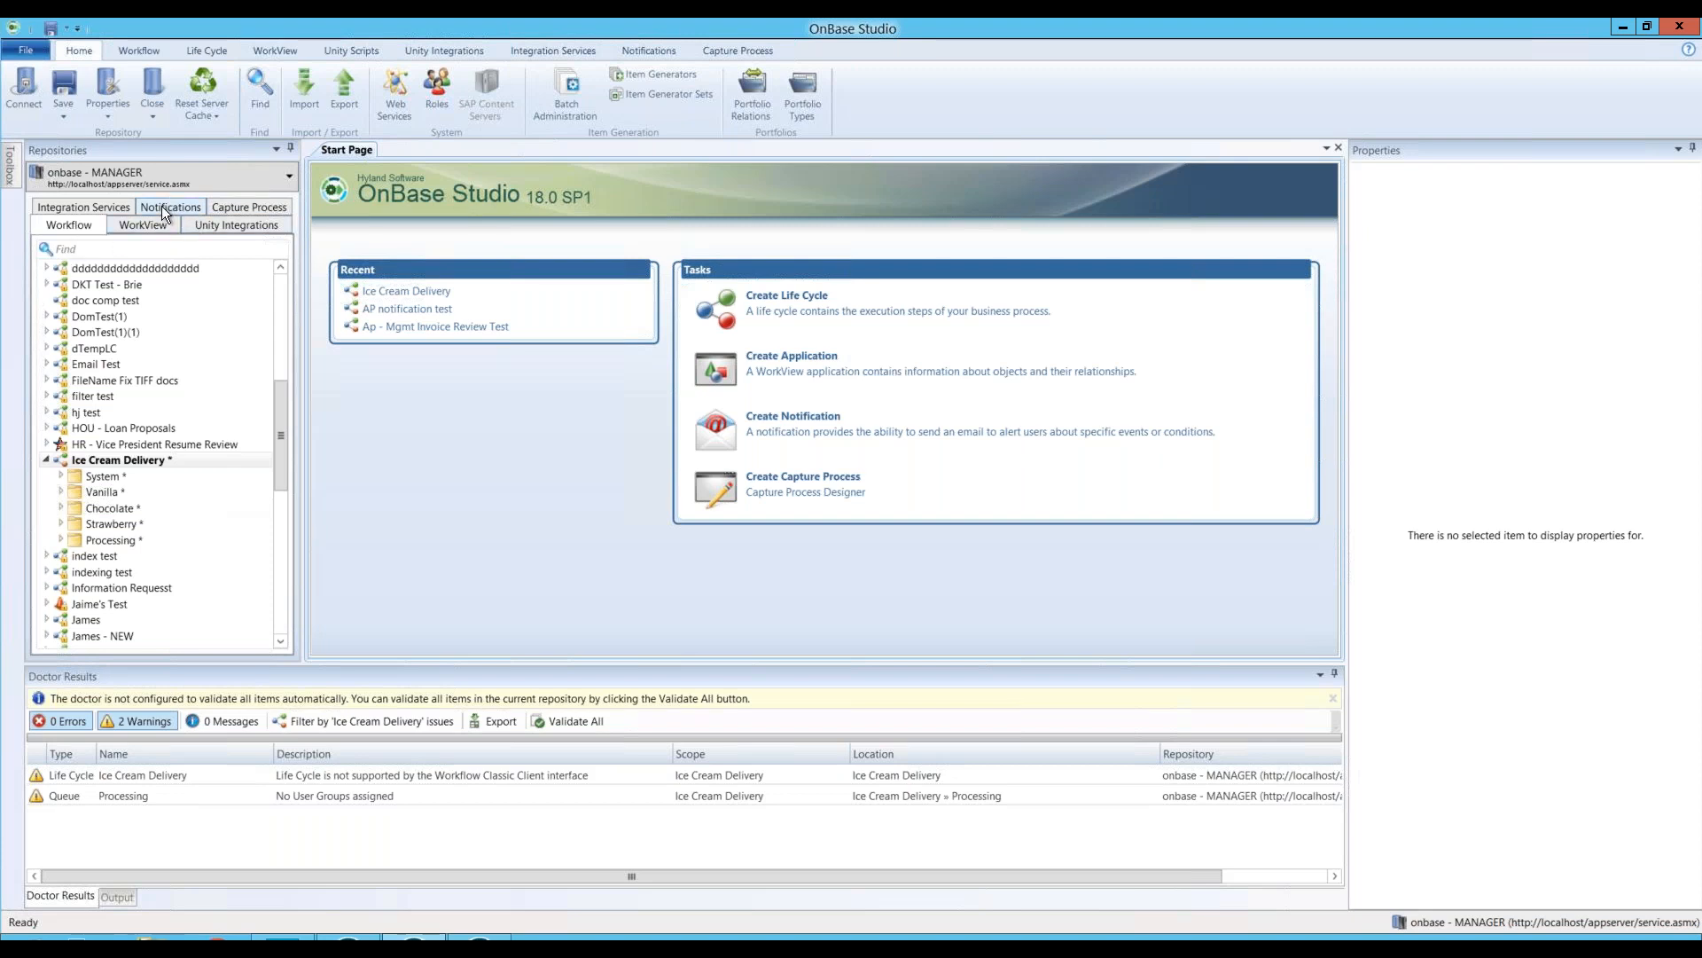
left_click(162, 205)
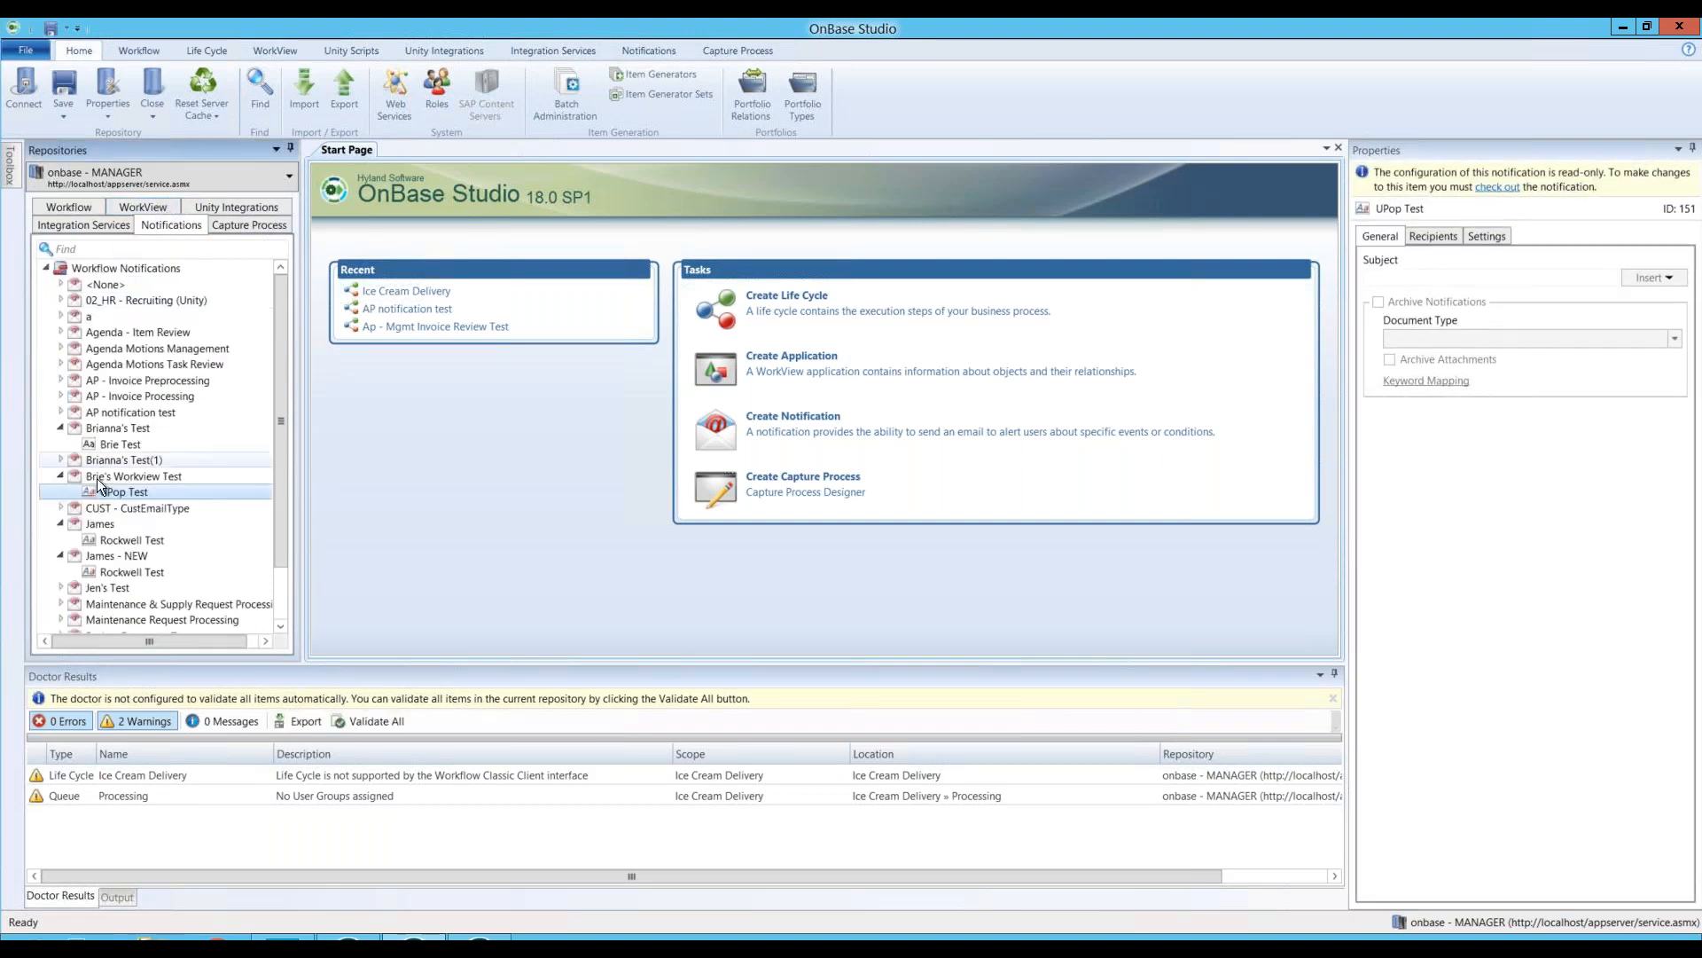
left_click(113, 409)
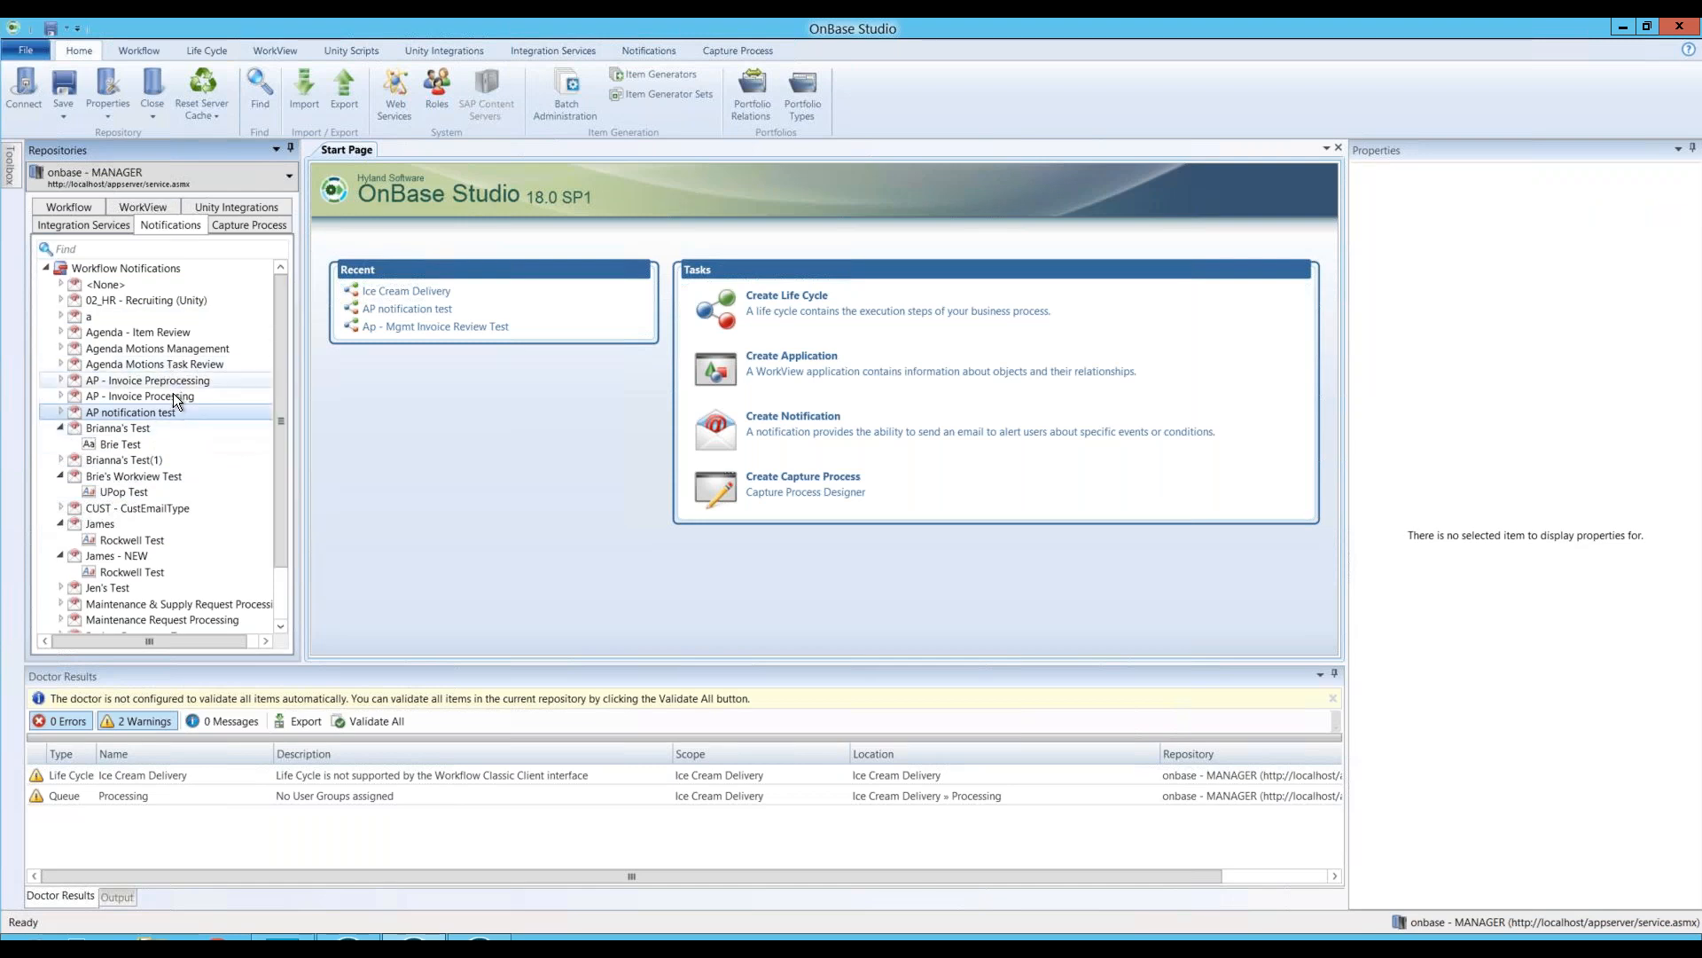
left_click(62, 429)
left_click(59, 461)
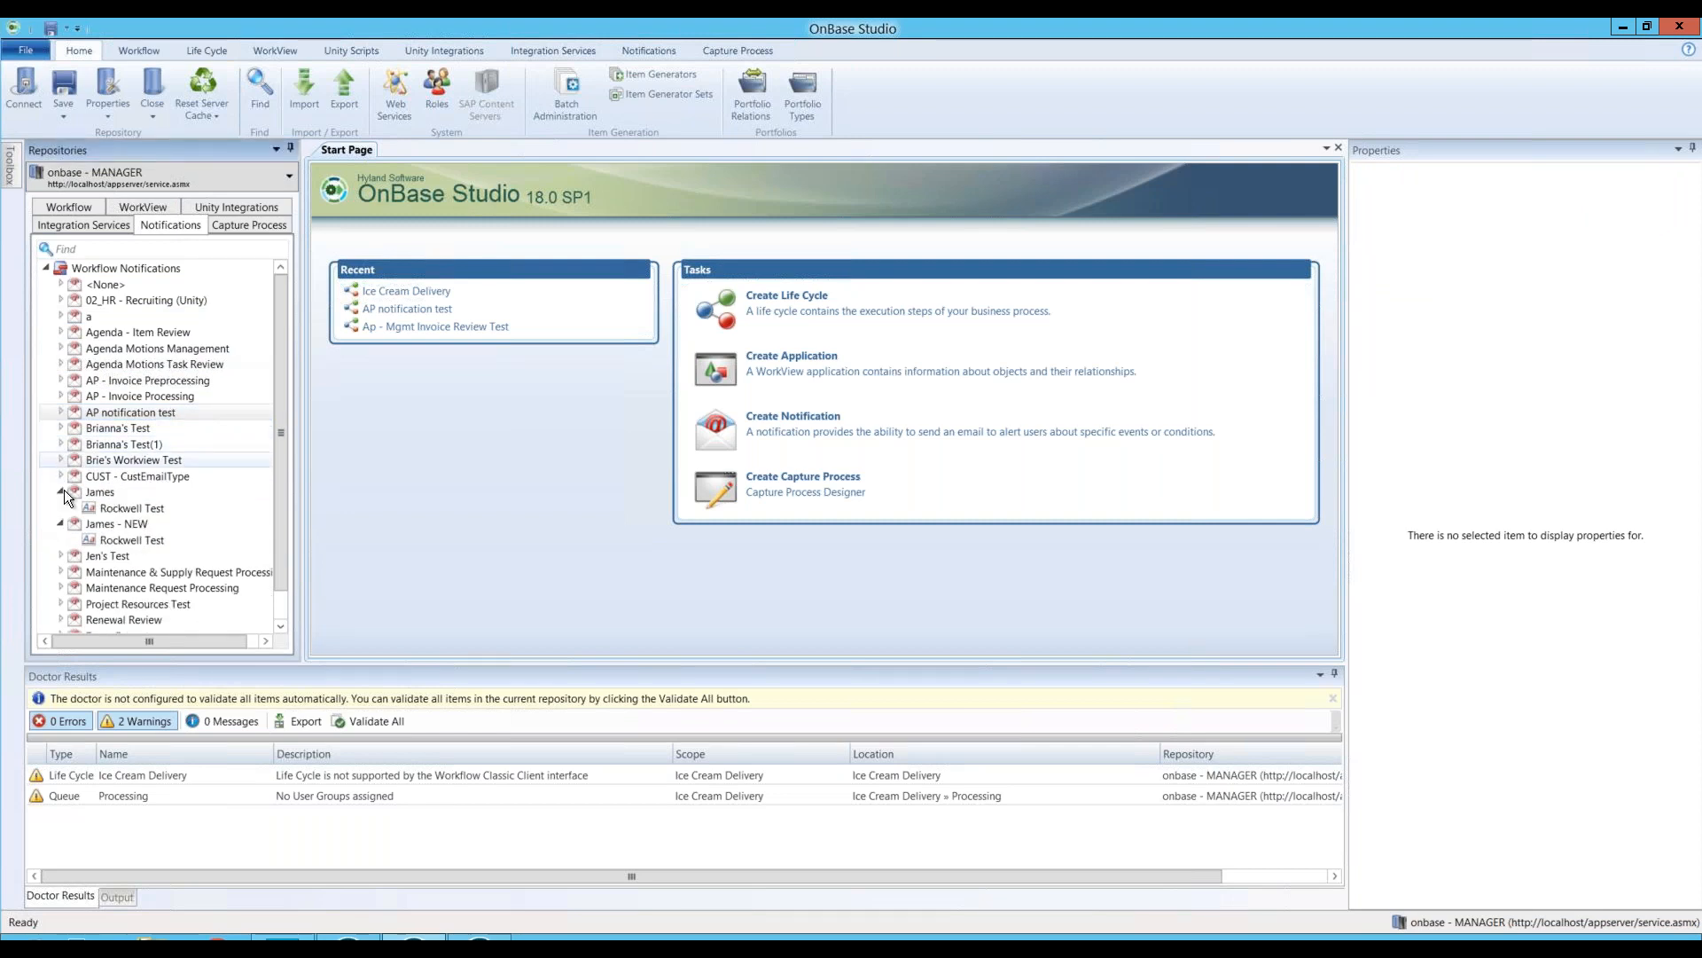
left_click(60, 492)
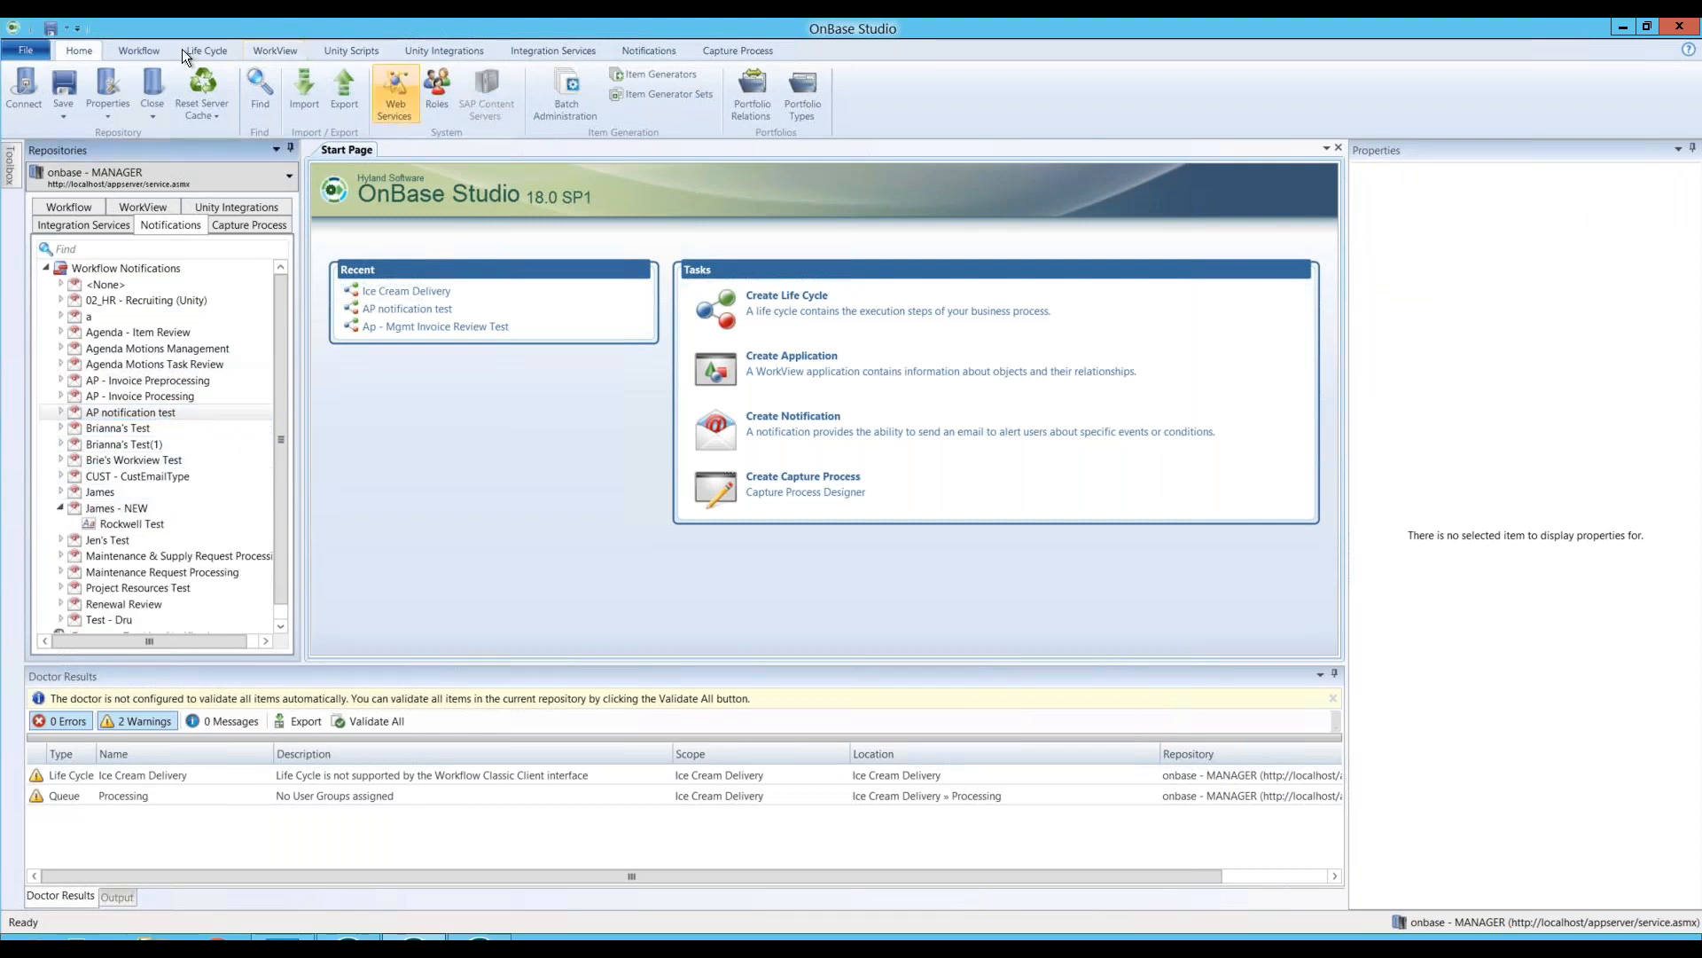
left_click(652, 55)
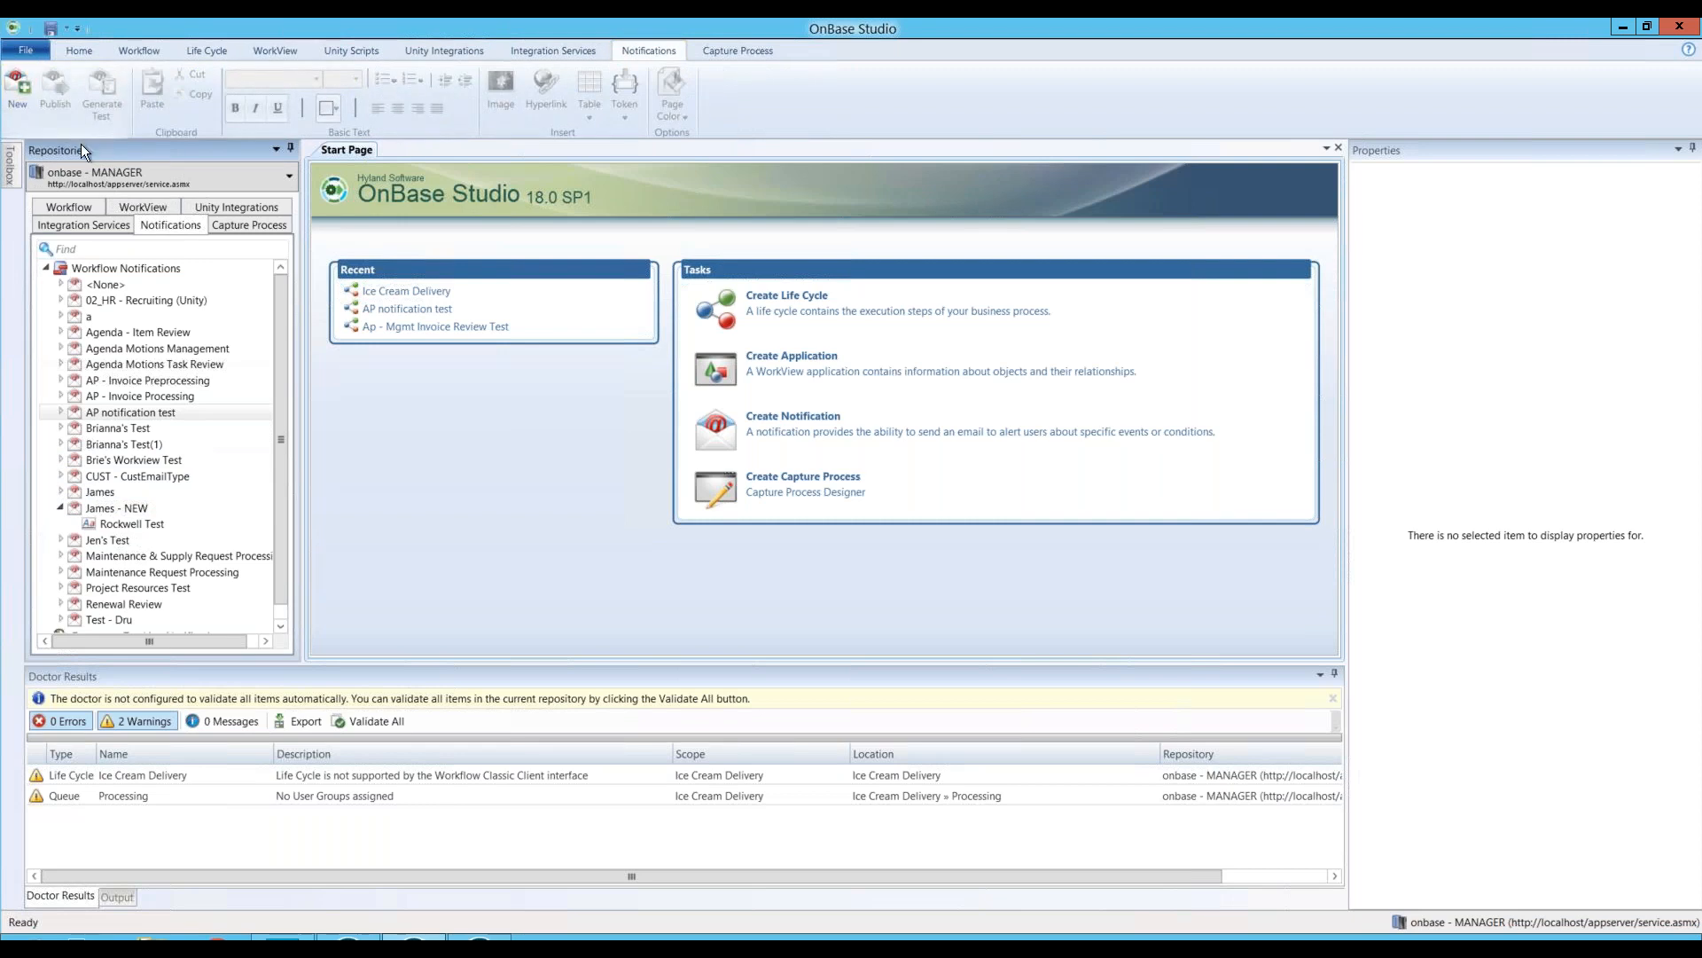
left_click(20, 93)
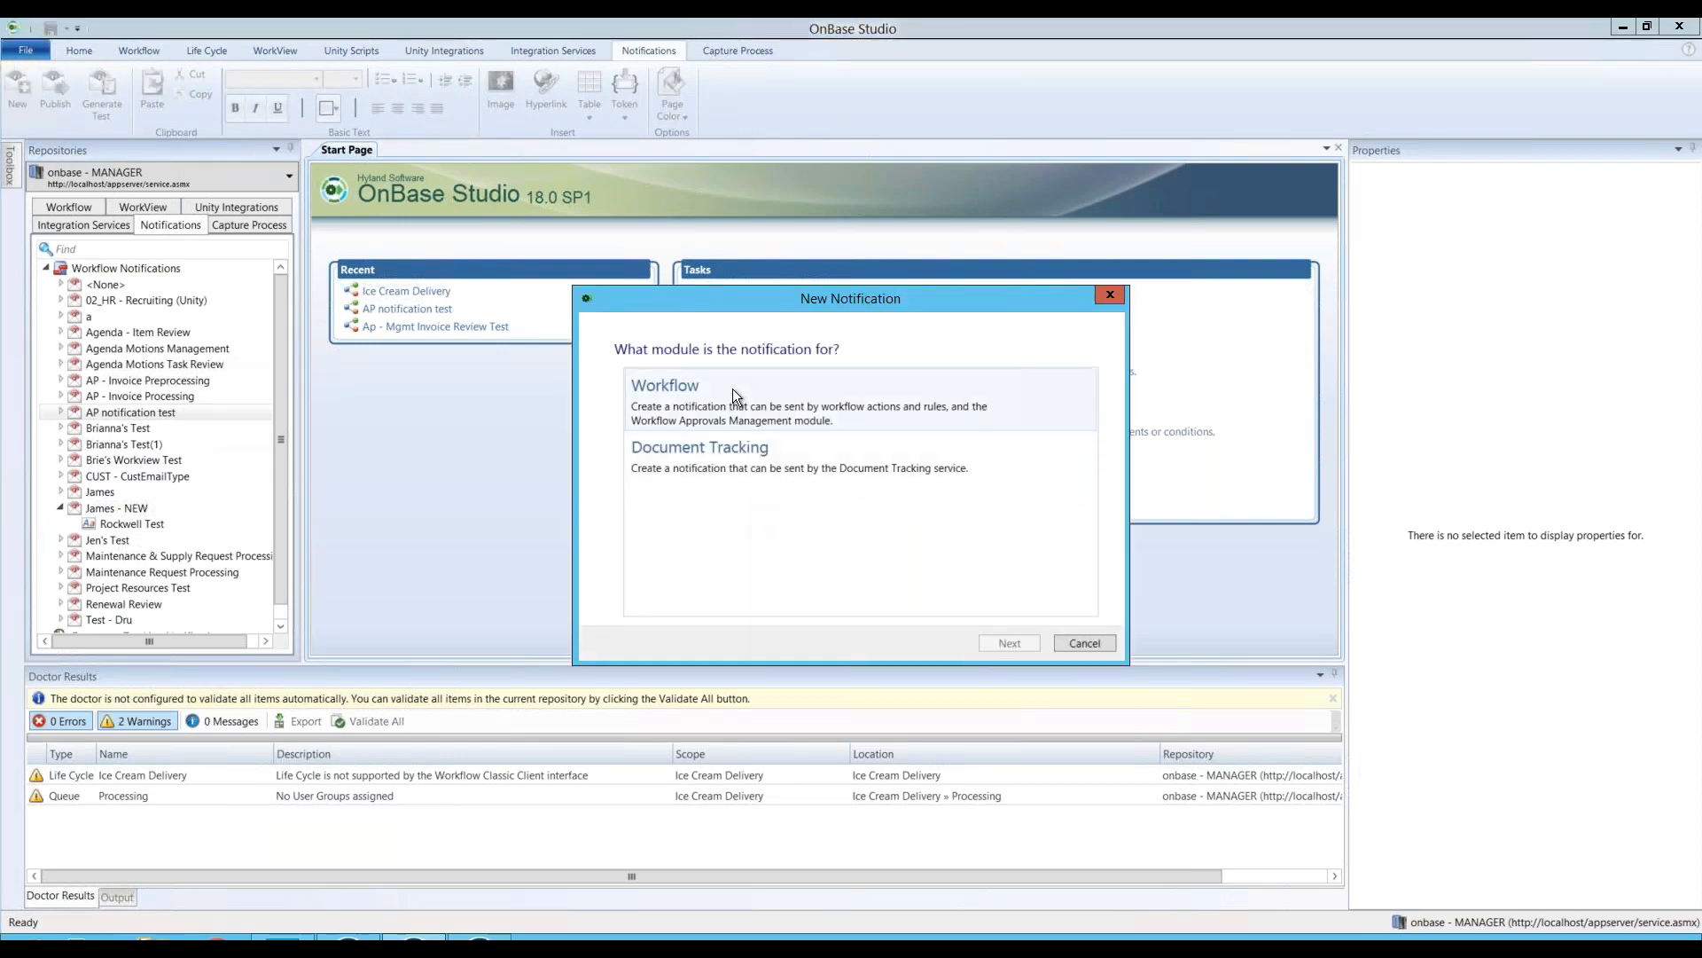
Step: Create the formatted Workflow notification 'Ice Cream Update' tied to the Ice Cream Delivery life cycle
left_click(786, 399)
left_click(1009, 643)
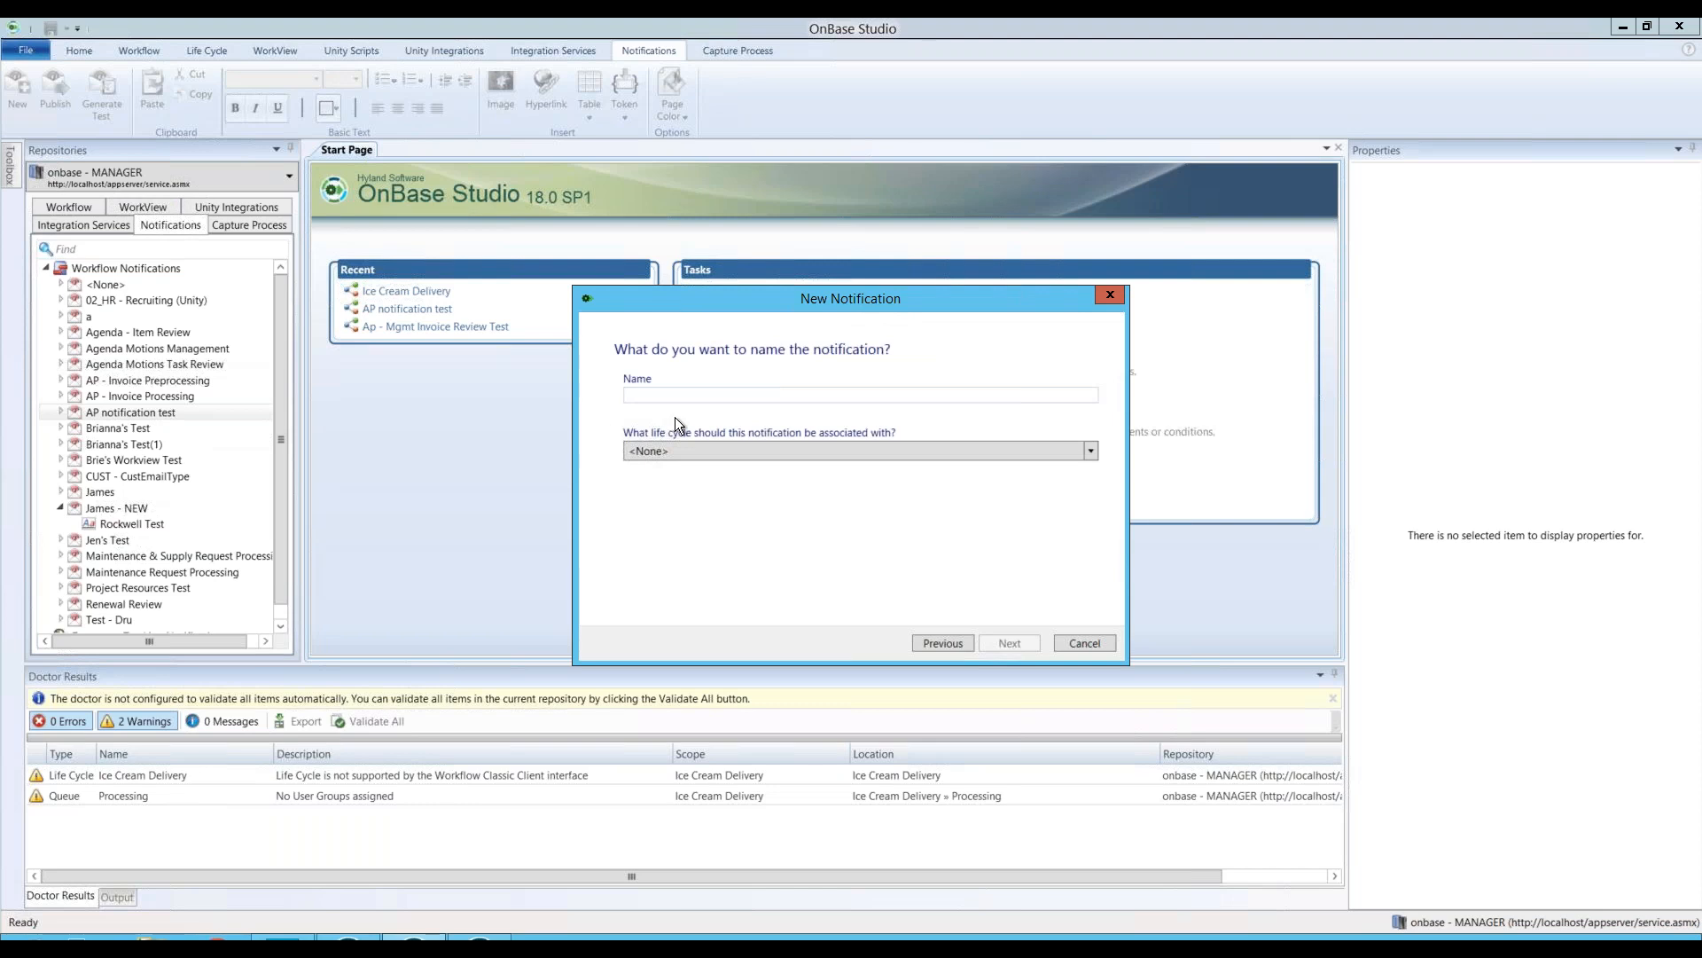
type("Ice Cream Update")
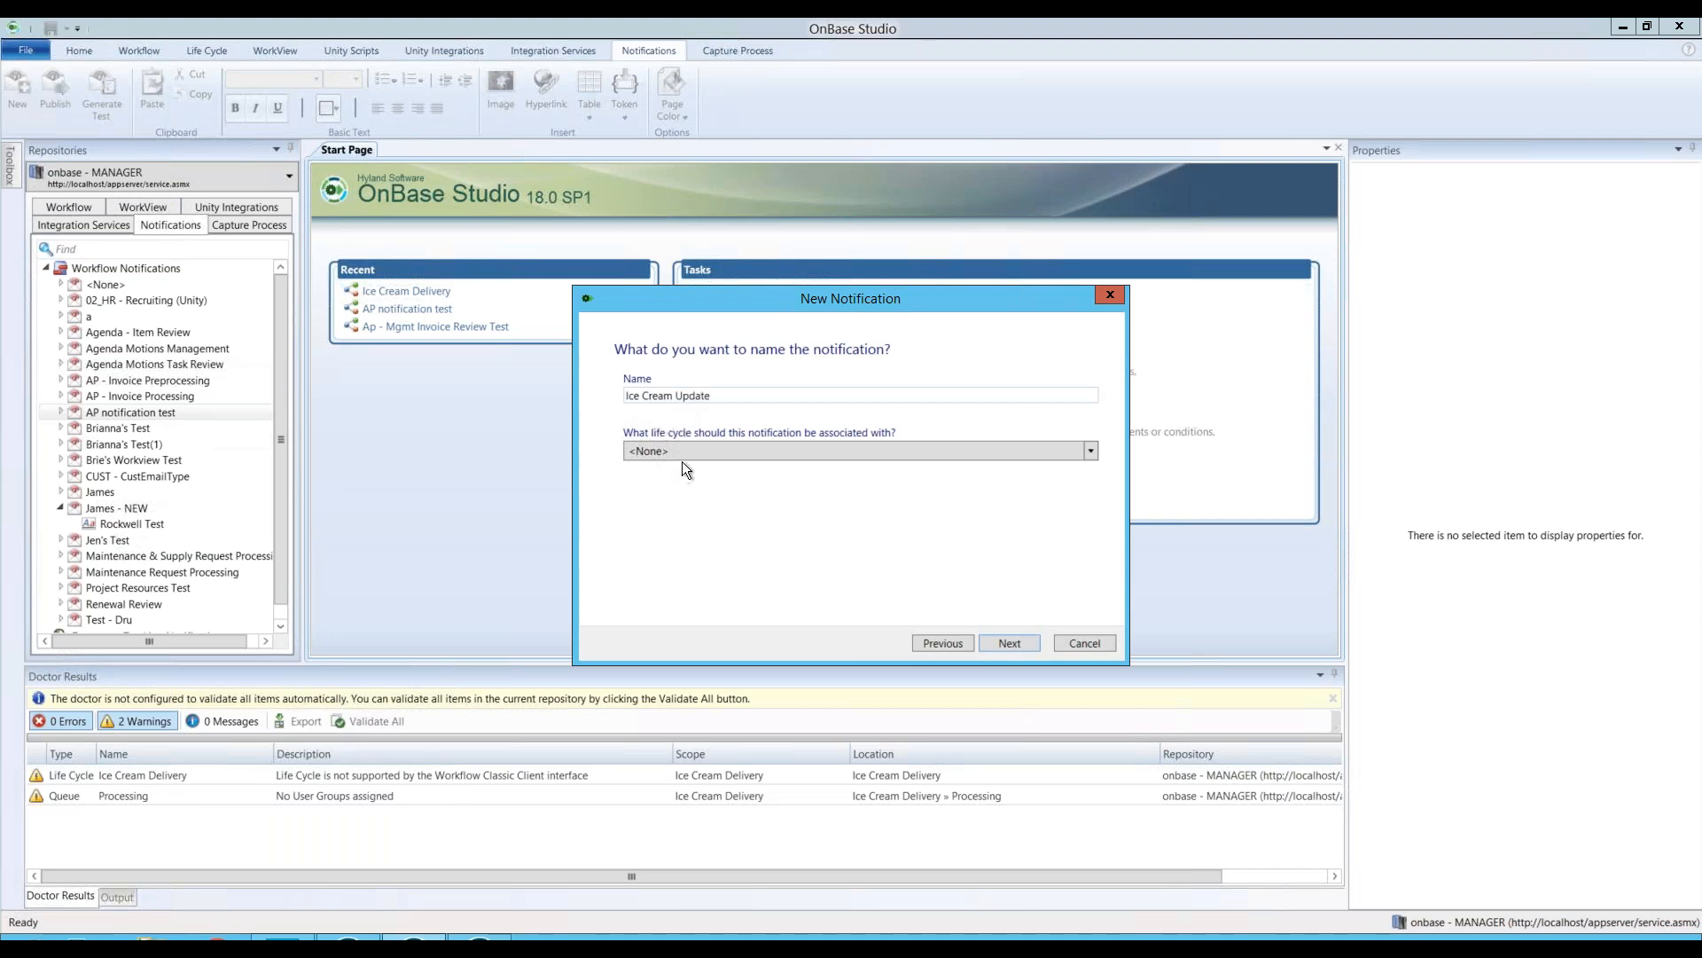
left_click(693, 451)
scroll(725, 544, "down", 2)
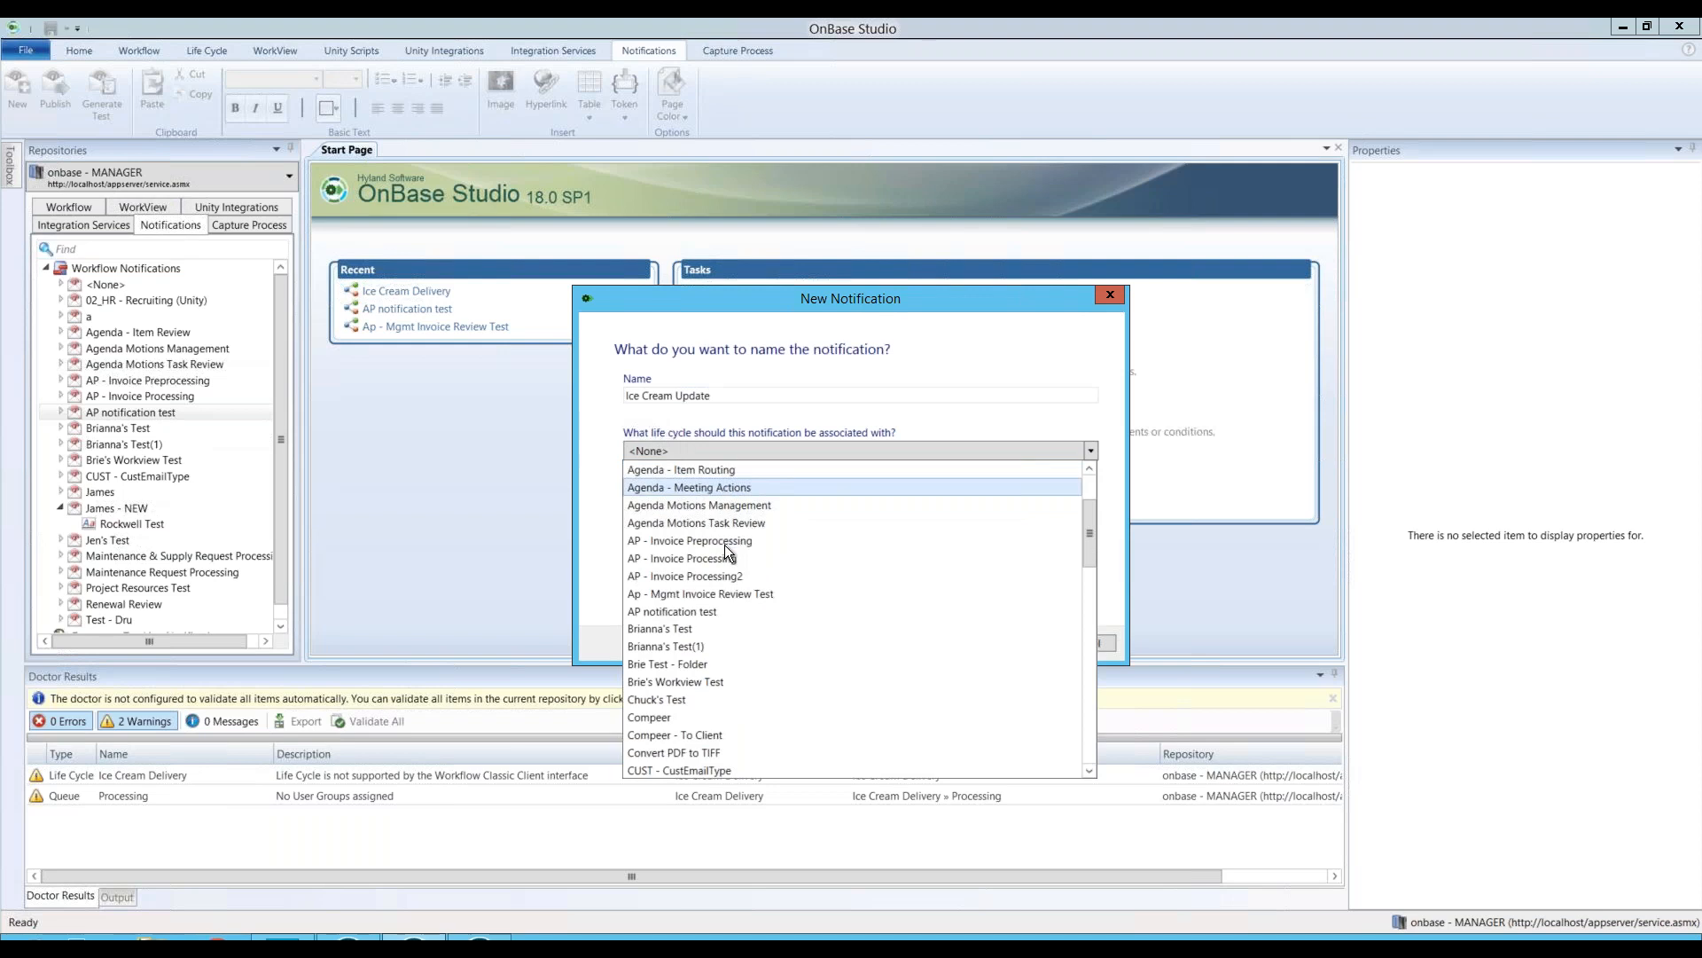
scroll(725, 545, "down", 2)
scroll(703, 621, "down", 5)
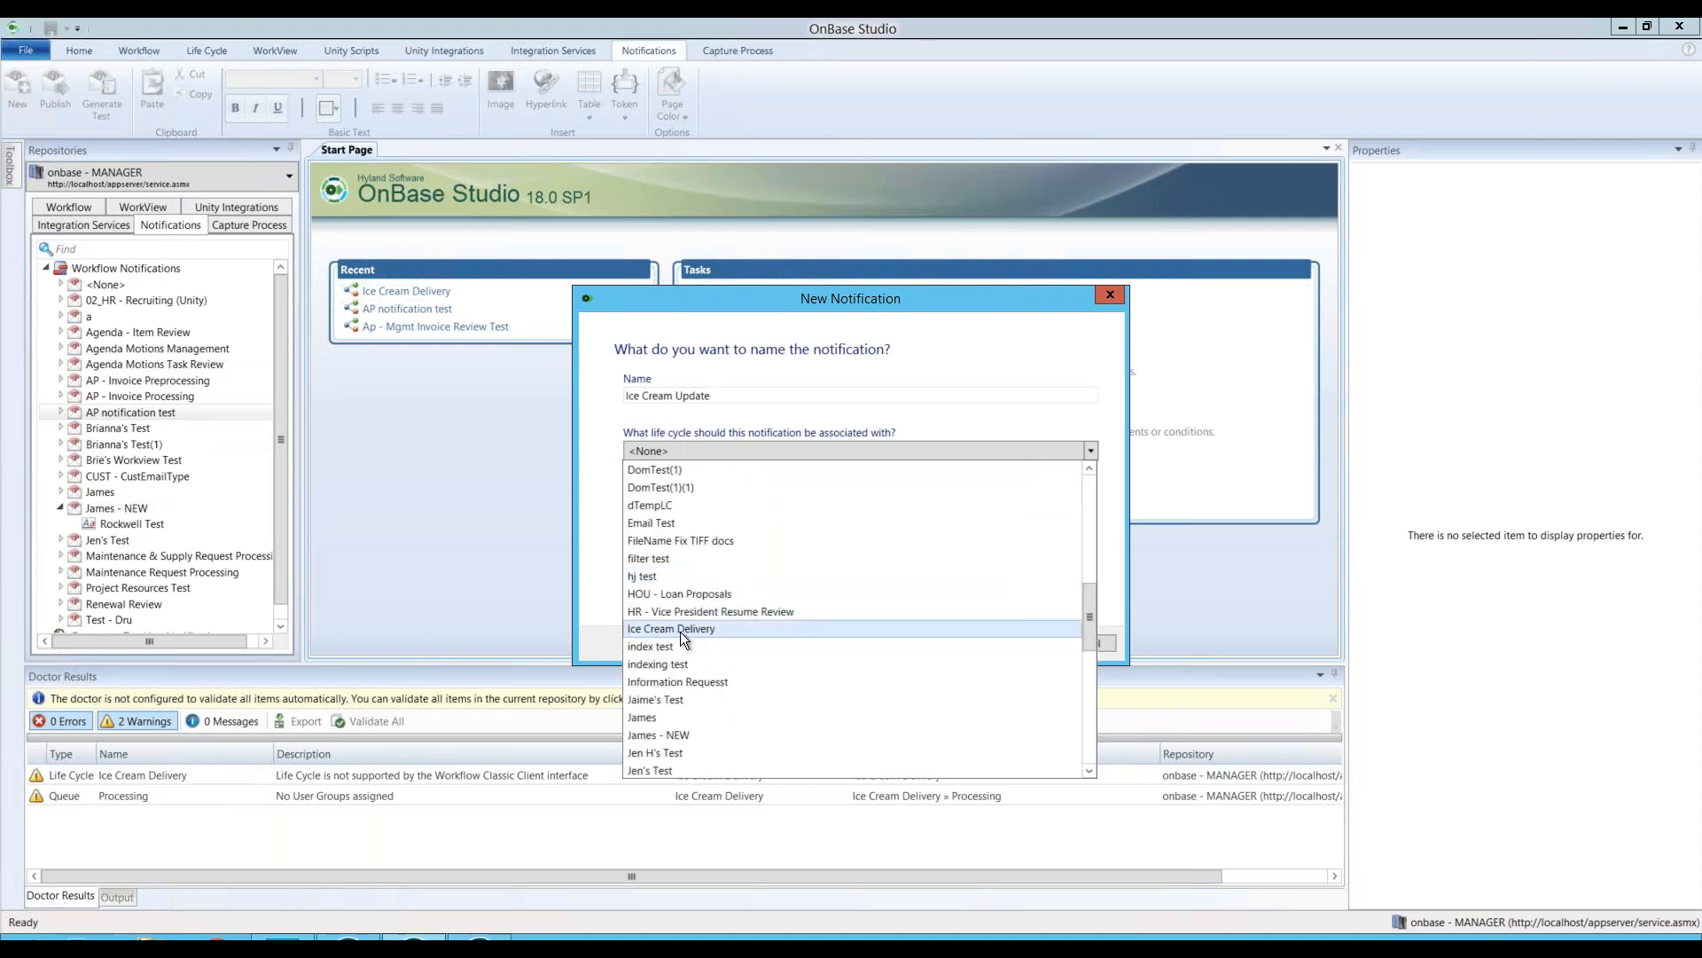
left_click(679, 631)
left_click(1010, 642)
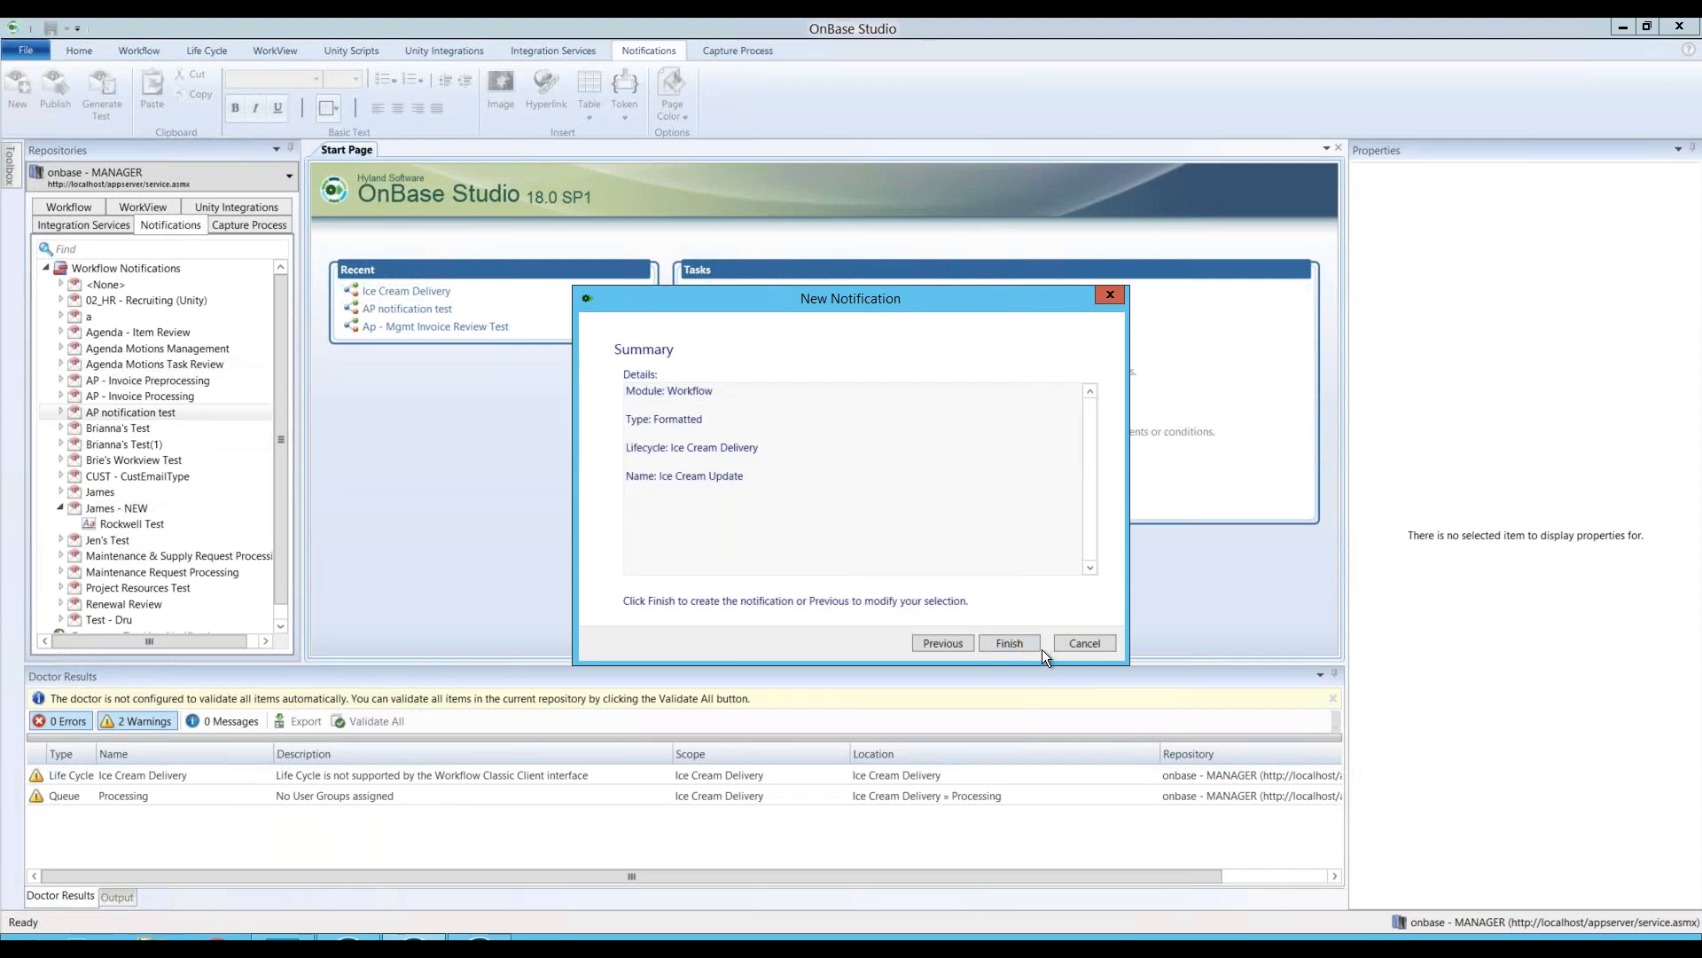
left_click(1025, 644)
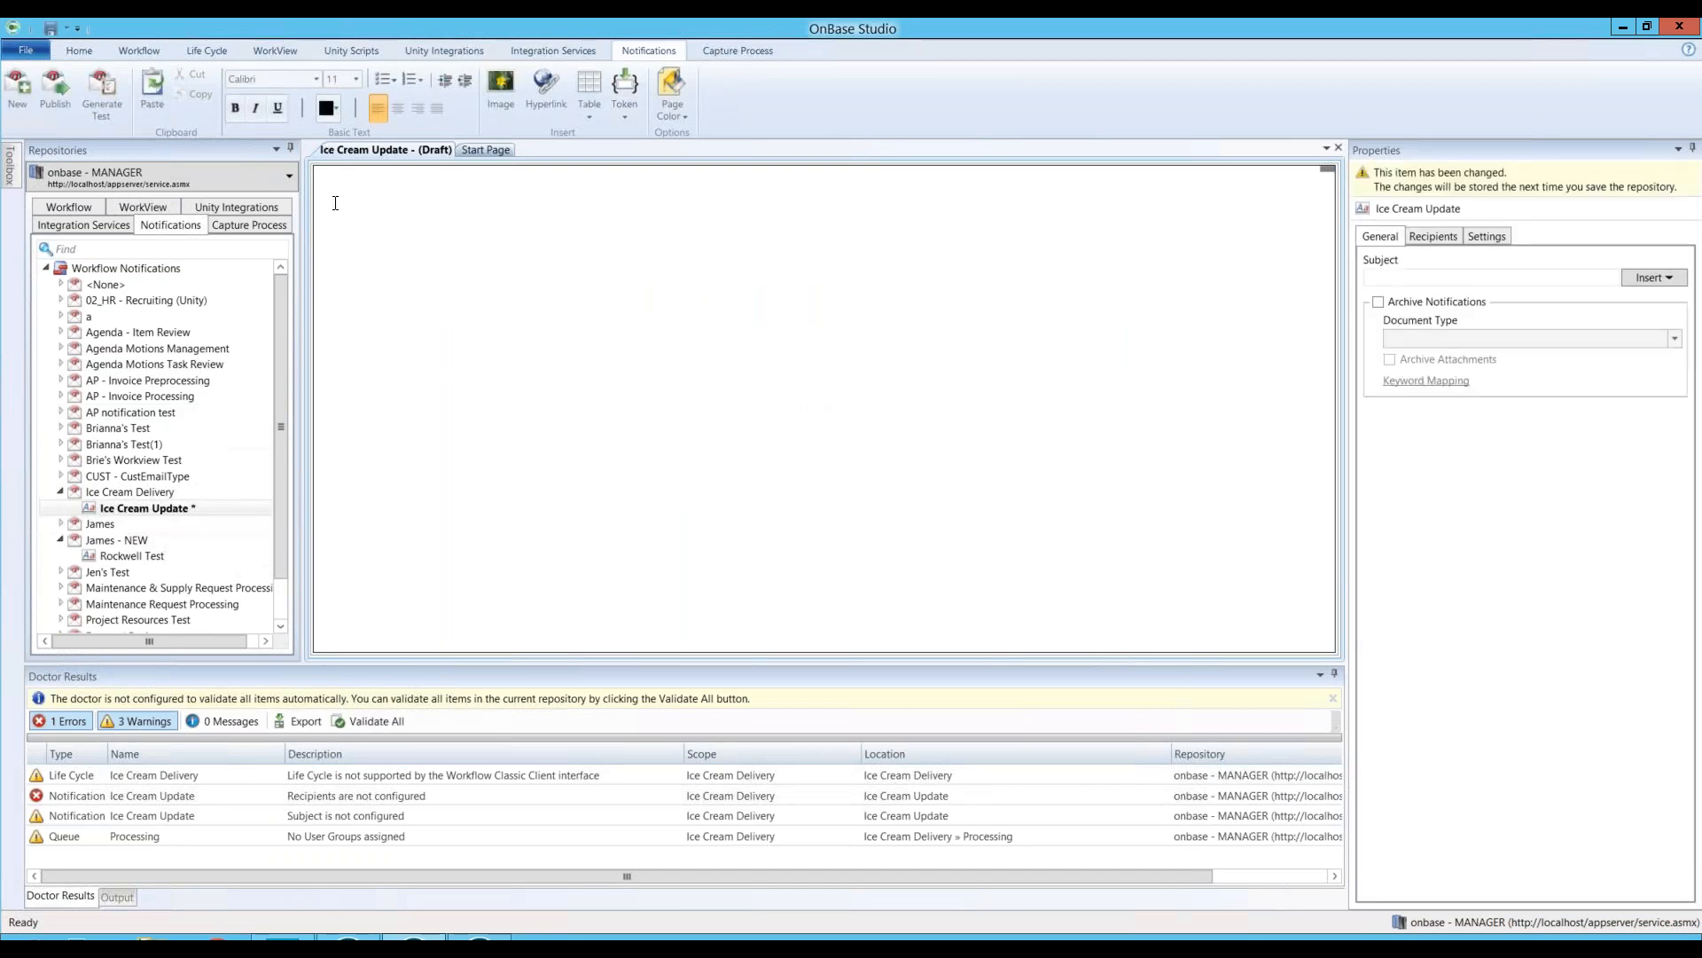
left_click(335, 203)
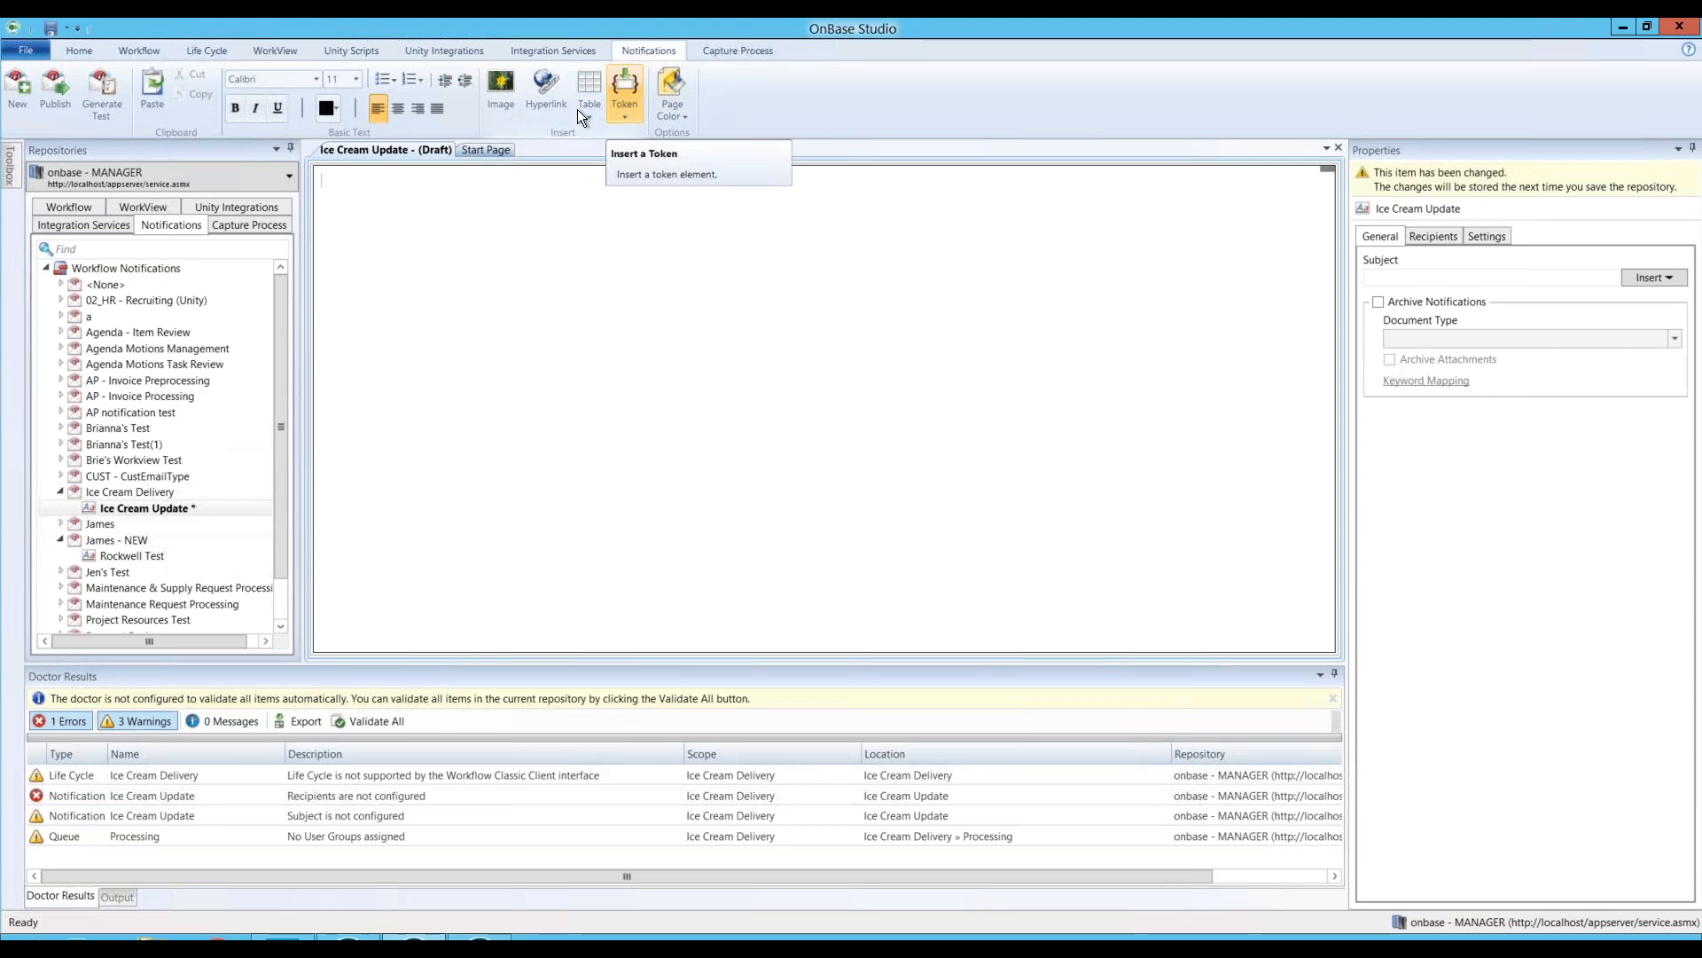
right_click(364, 206)
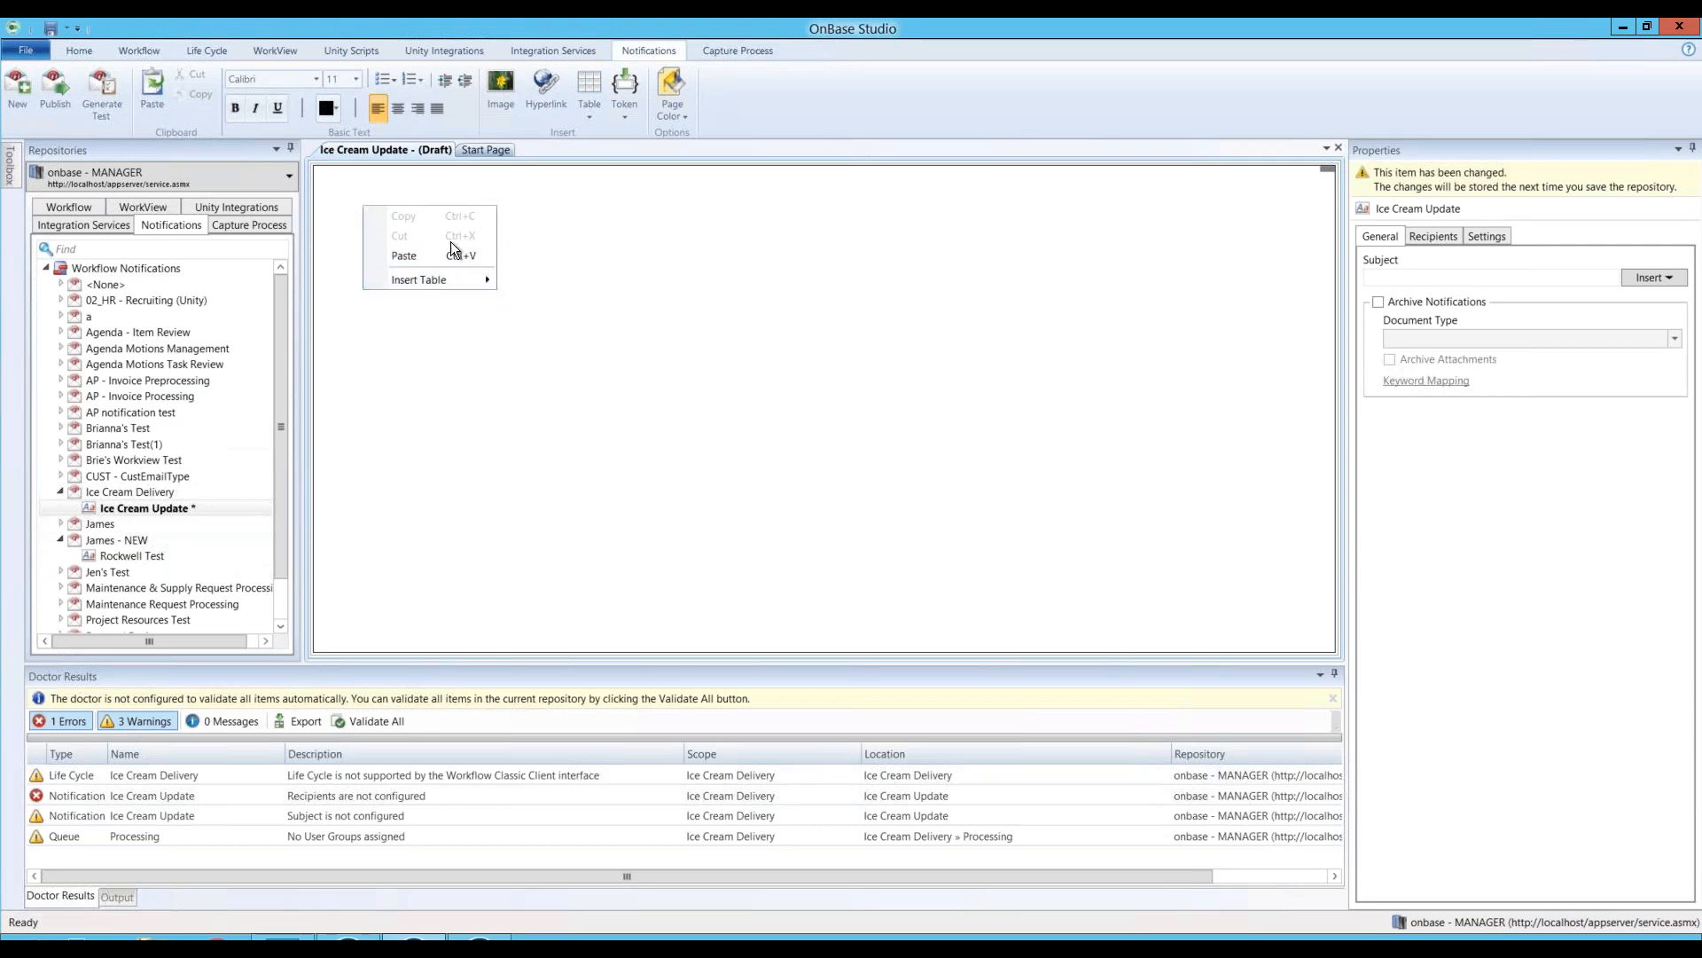
mouse_move(454, 280)
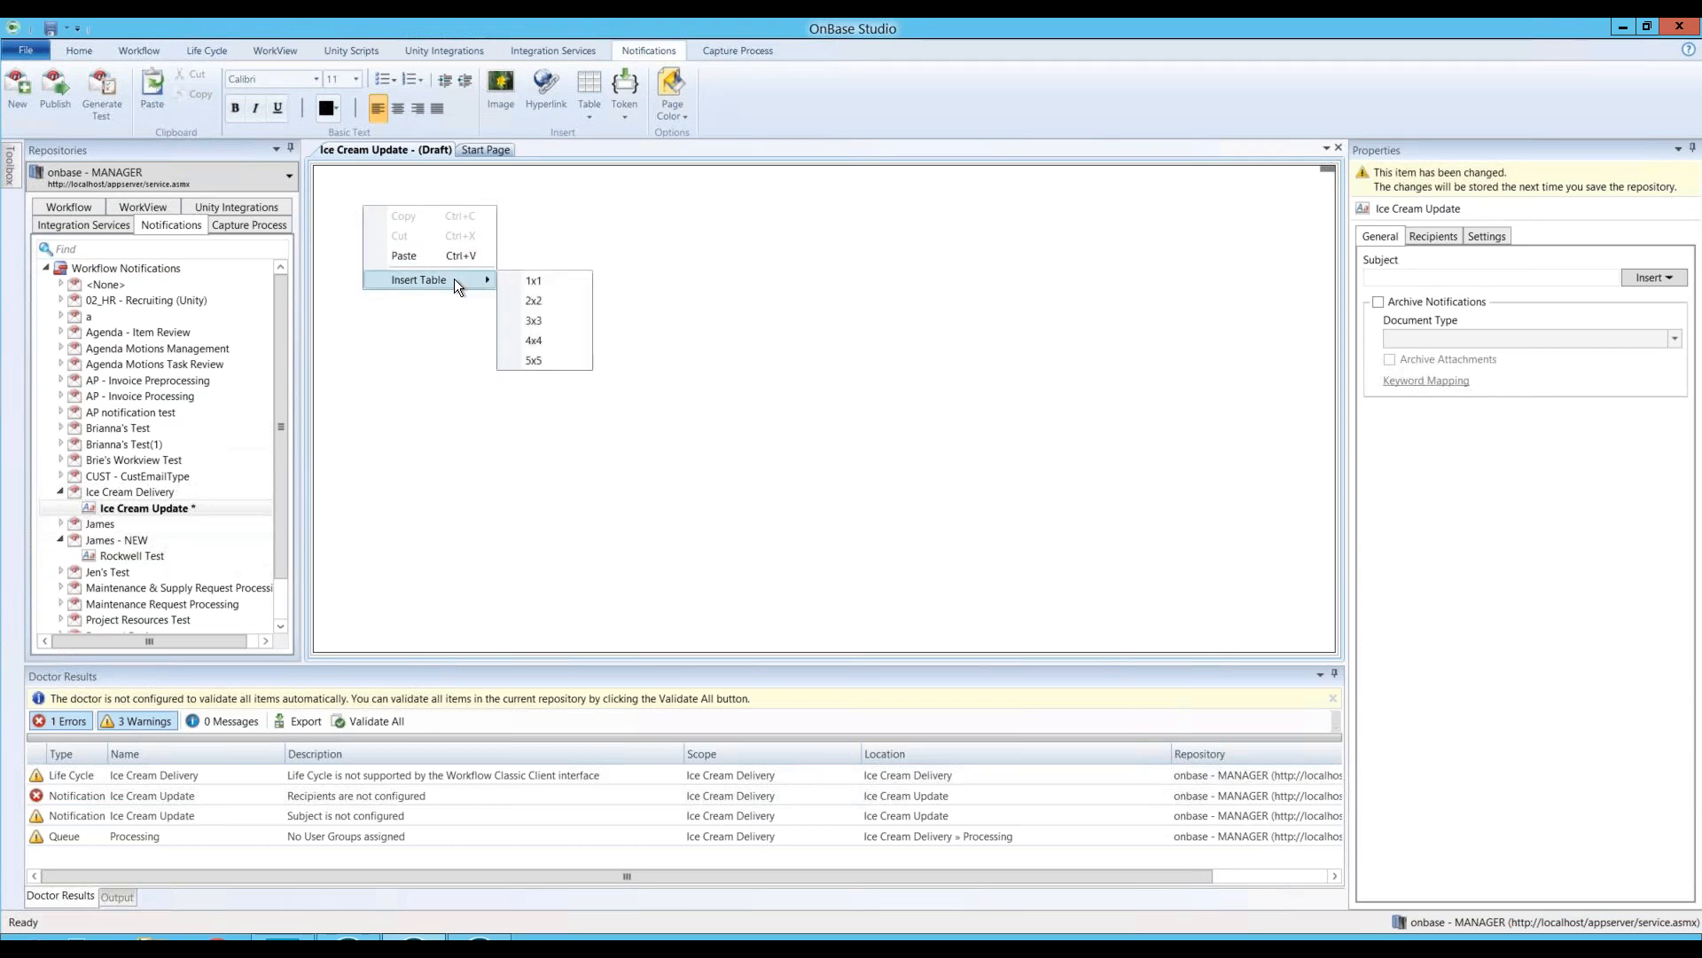
left_click(341, 200)
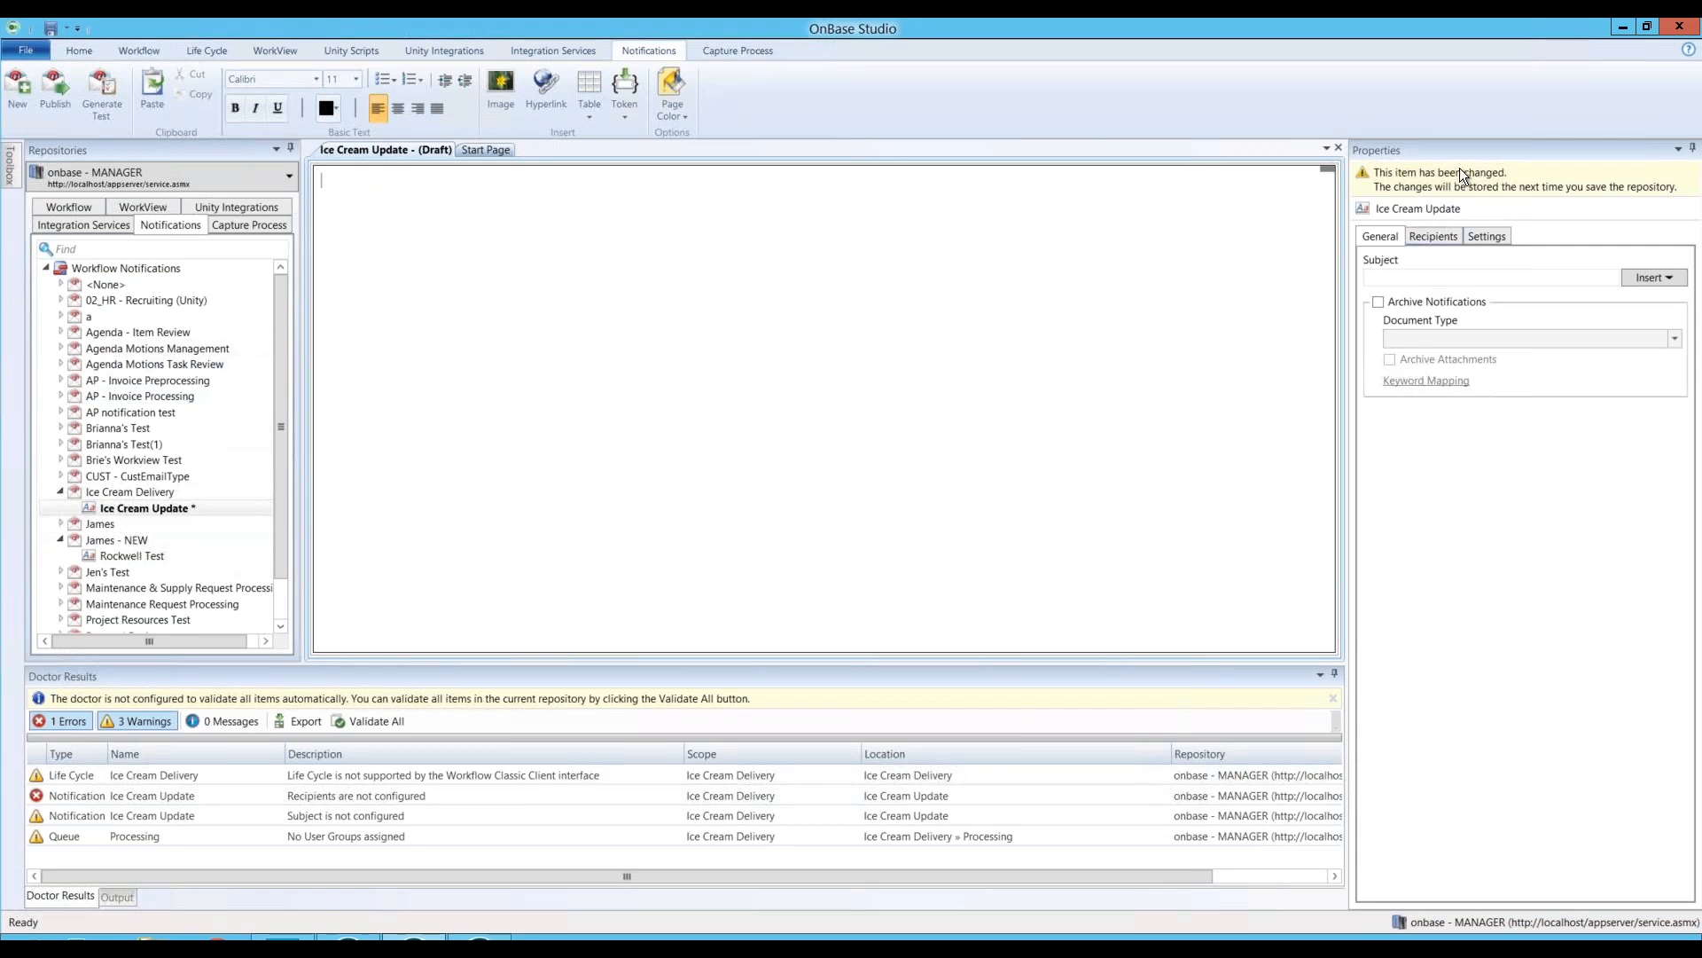
left_click(1416, 279)
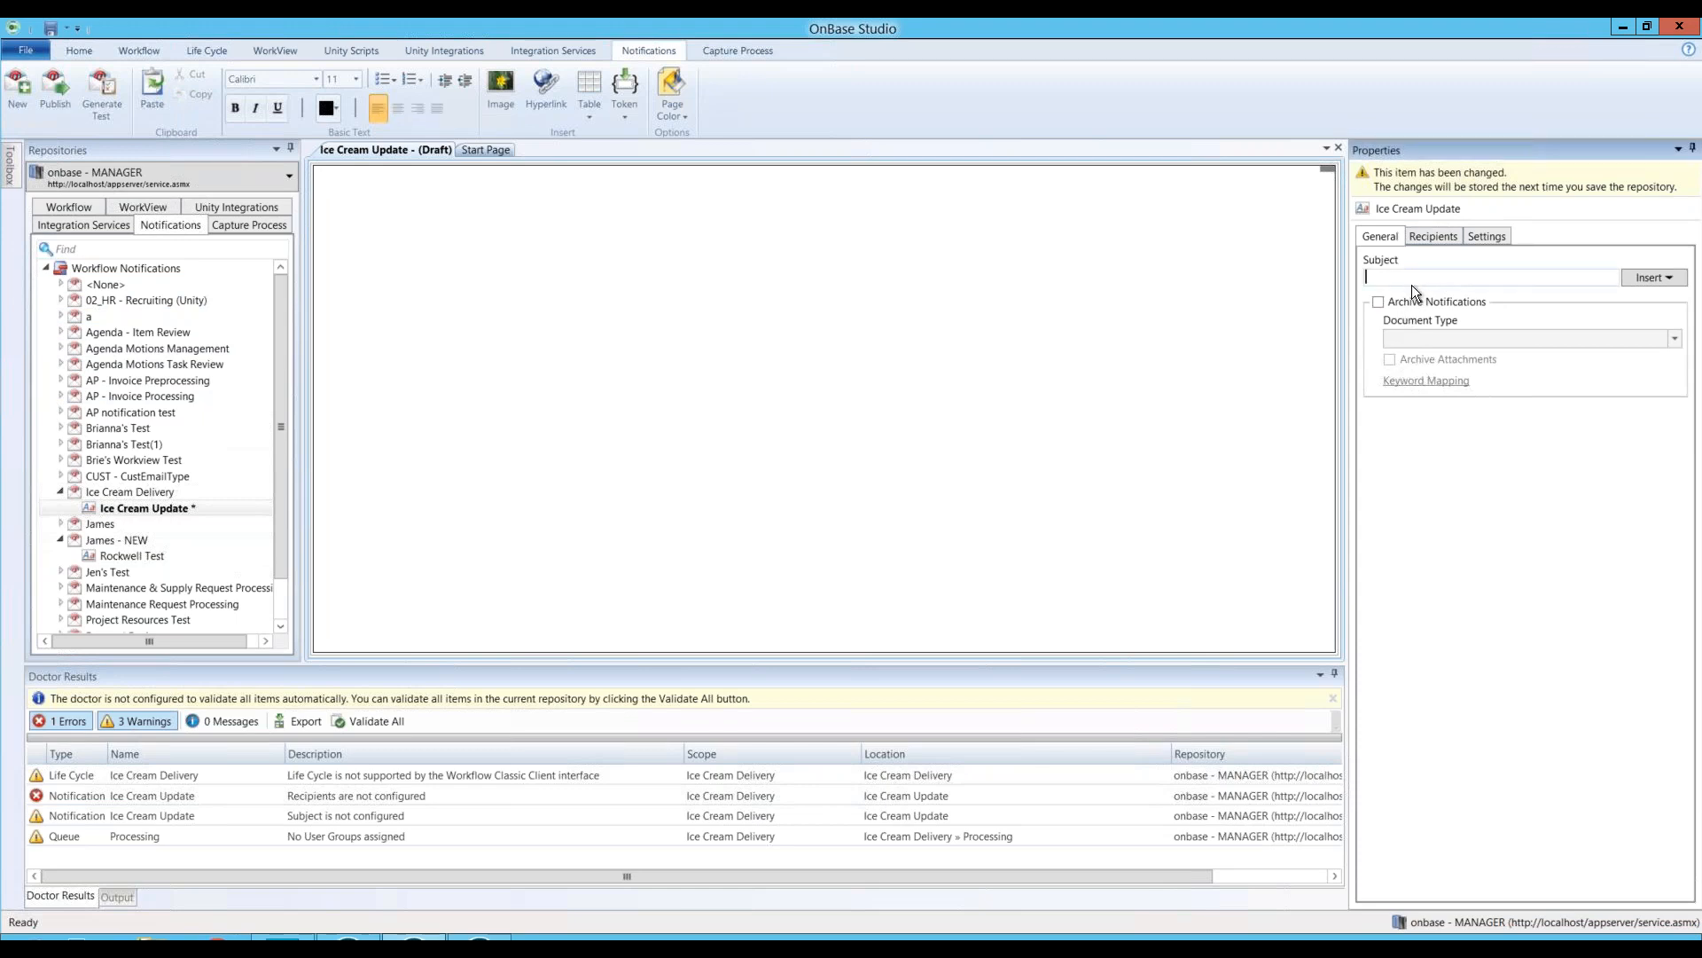
Step: Build the Ice Cream Update subject '%L2 - %Q2 - Update' from the life cycle and queue name tokens
left_click(1654, 277)
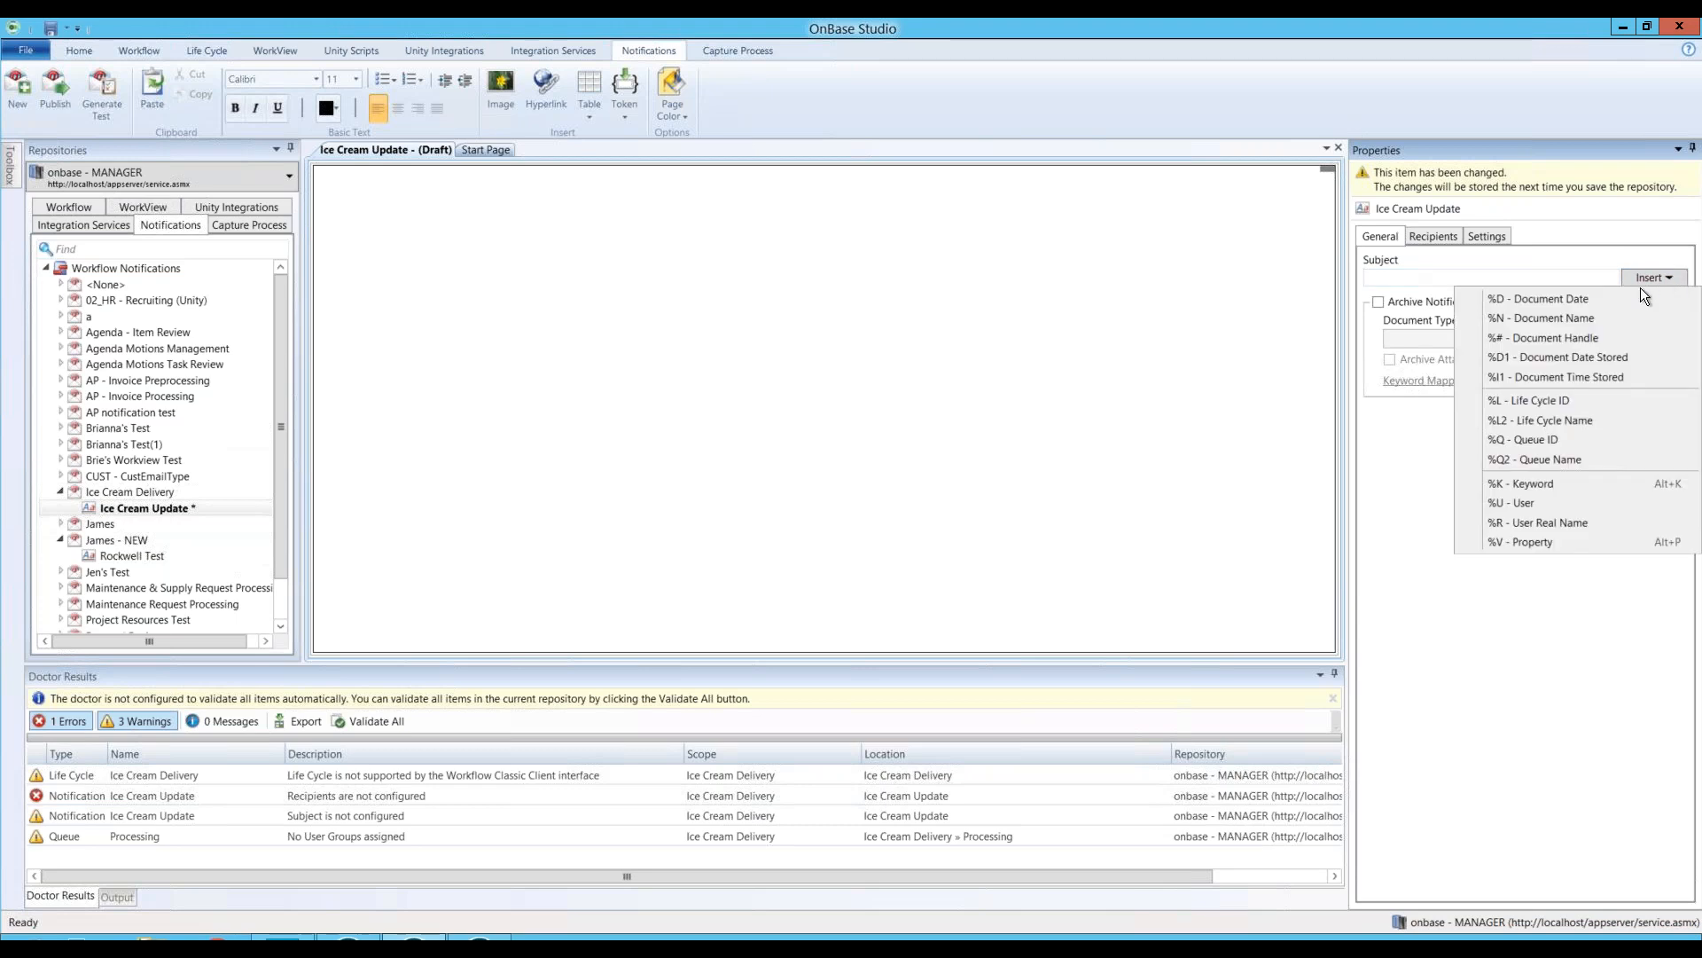
left_click(1534, 422)
type("-")
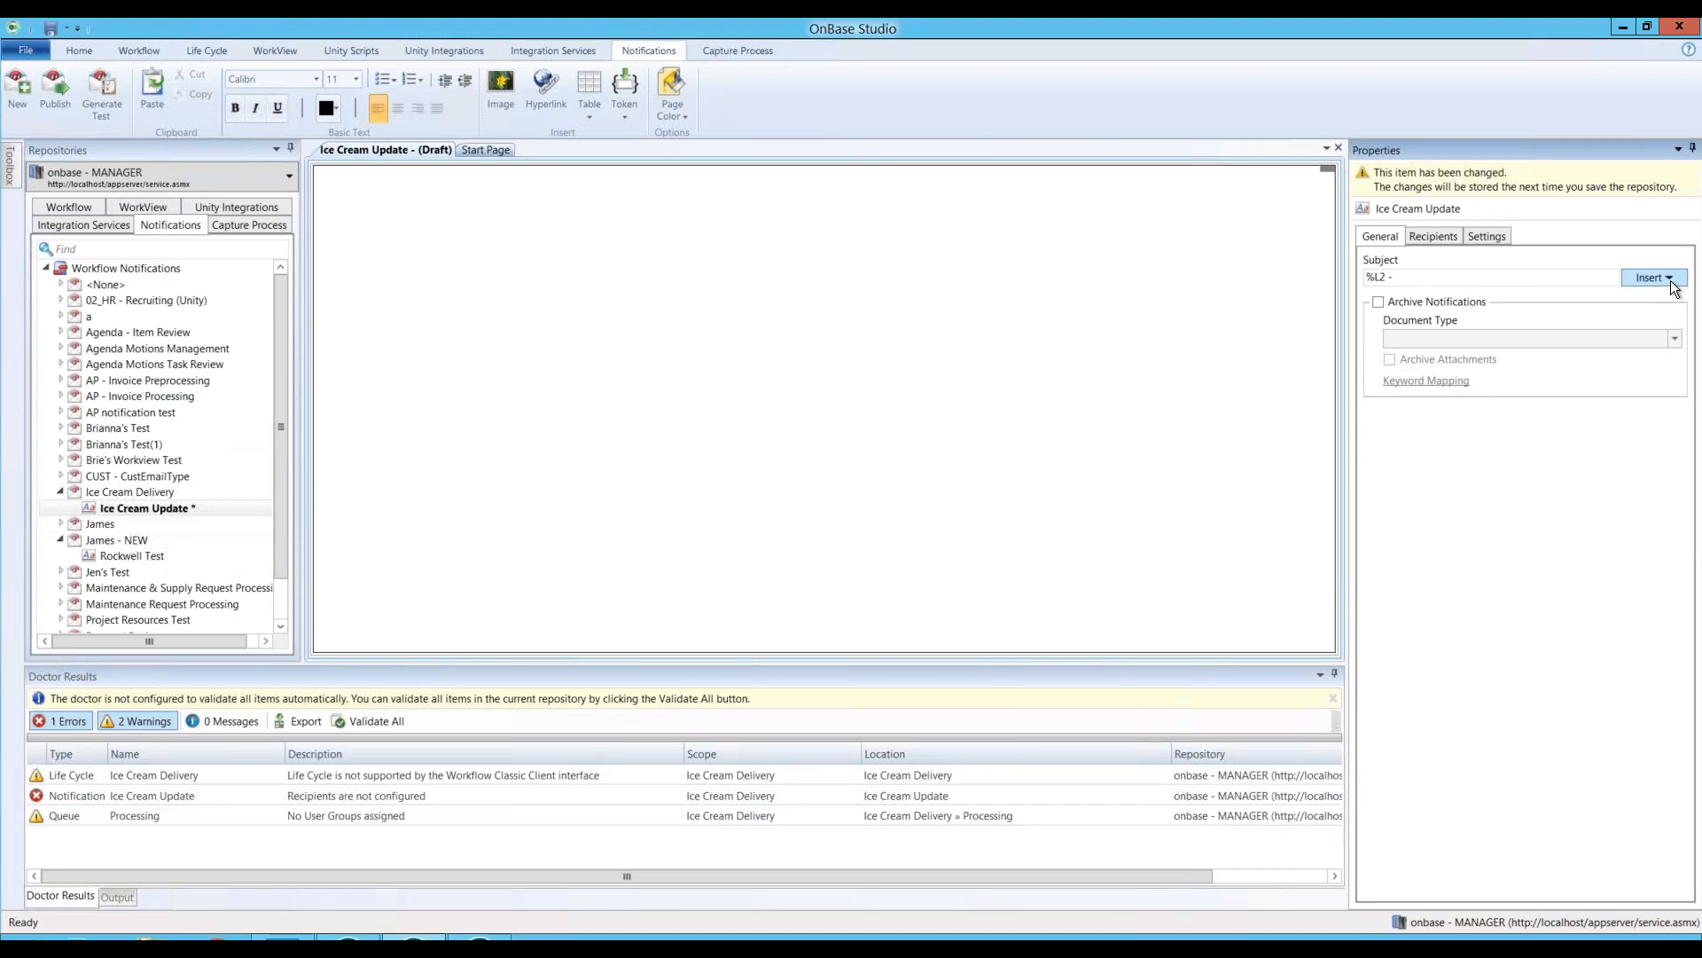
left_click(1670, 280)
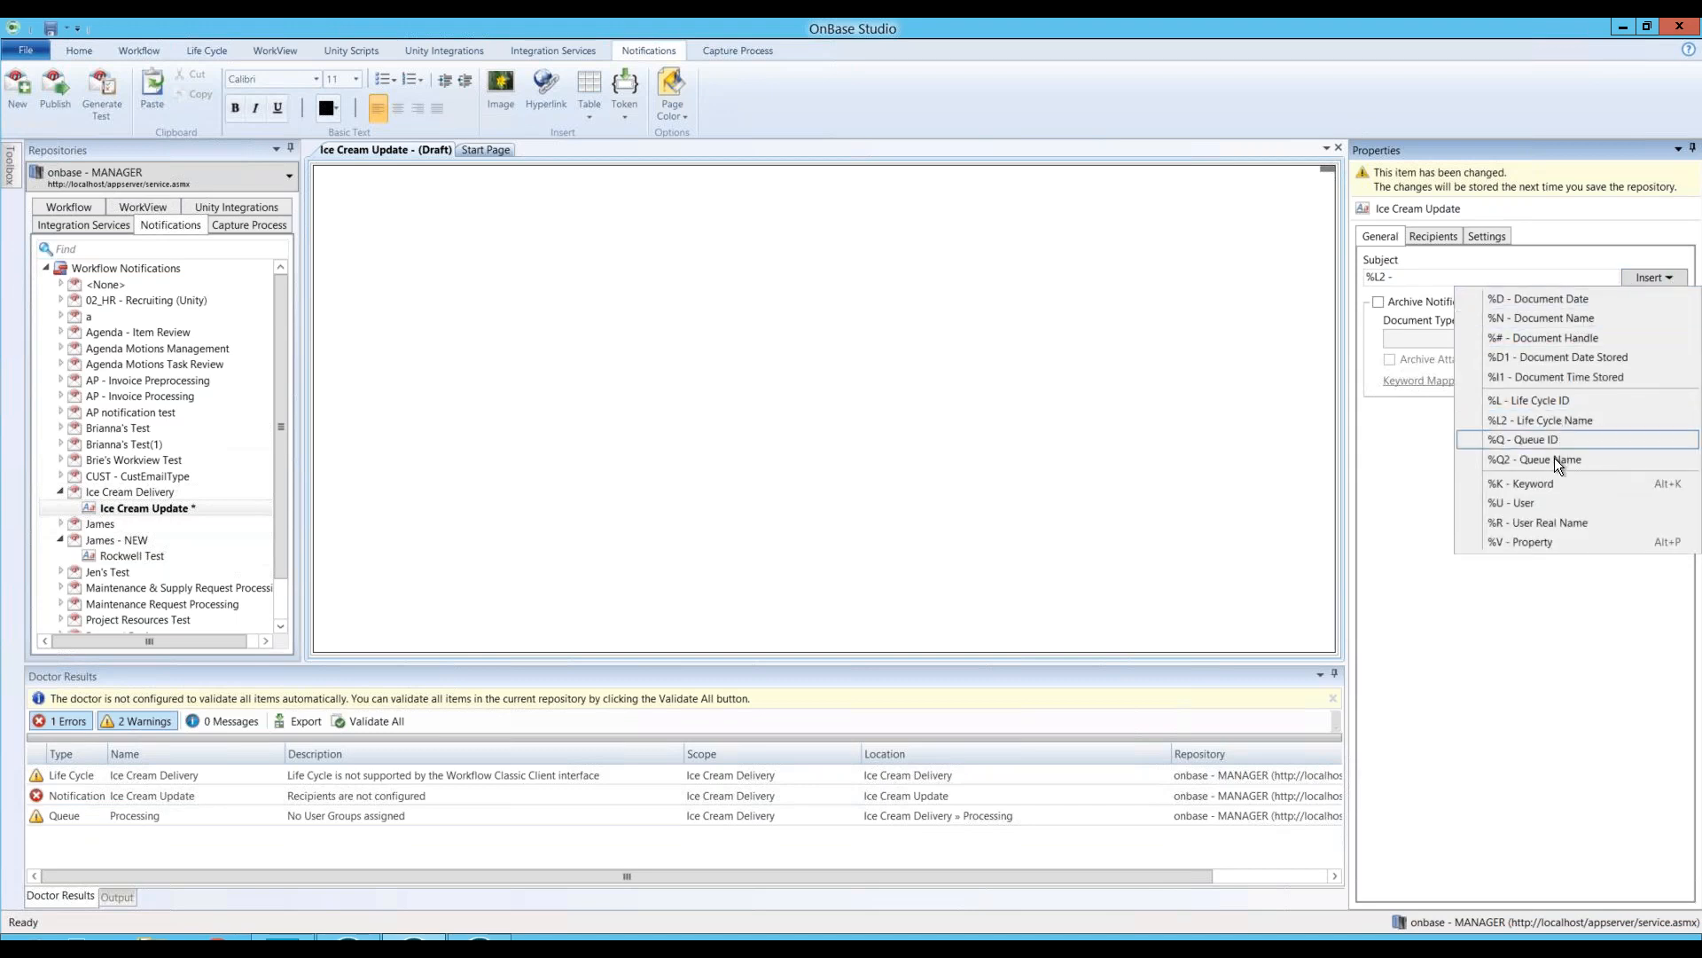
left_click(1555, 457)
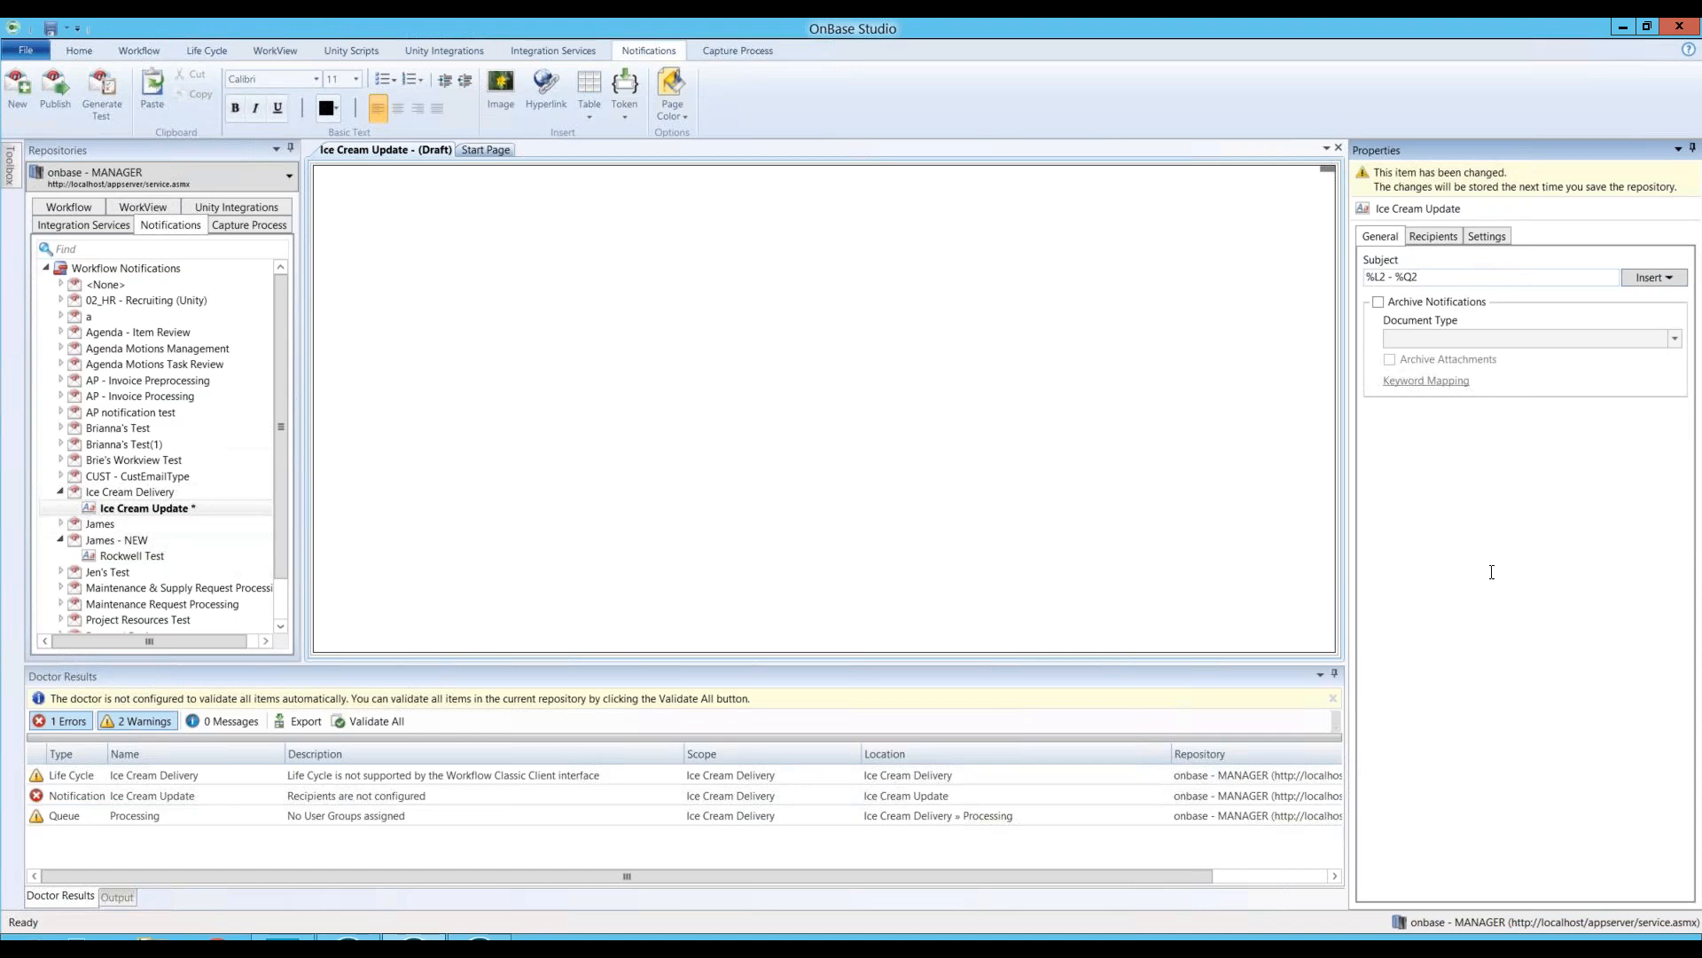
type("- Update")
Step: Add the external e-mail address as an Address-type To recipient and review the Settings tab
left_click(1437, 236)
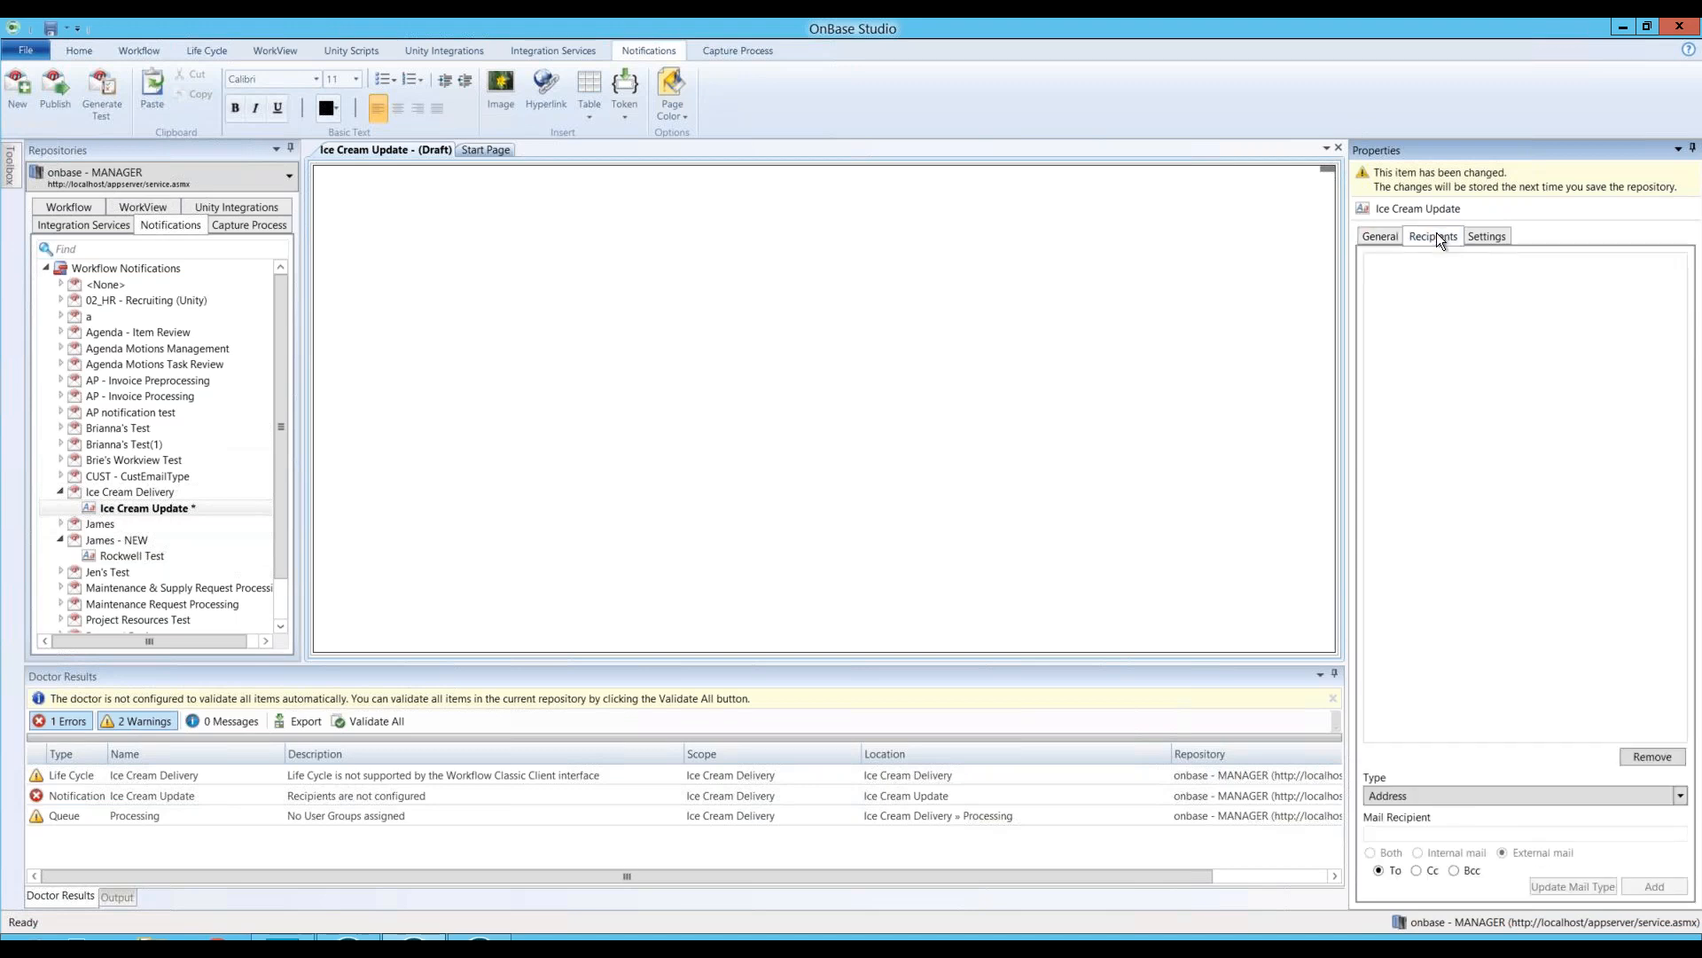
left_click(1438, 799)
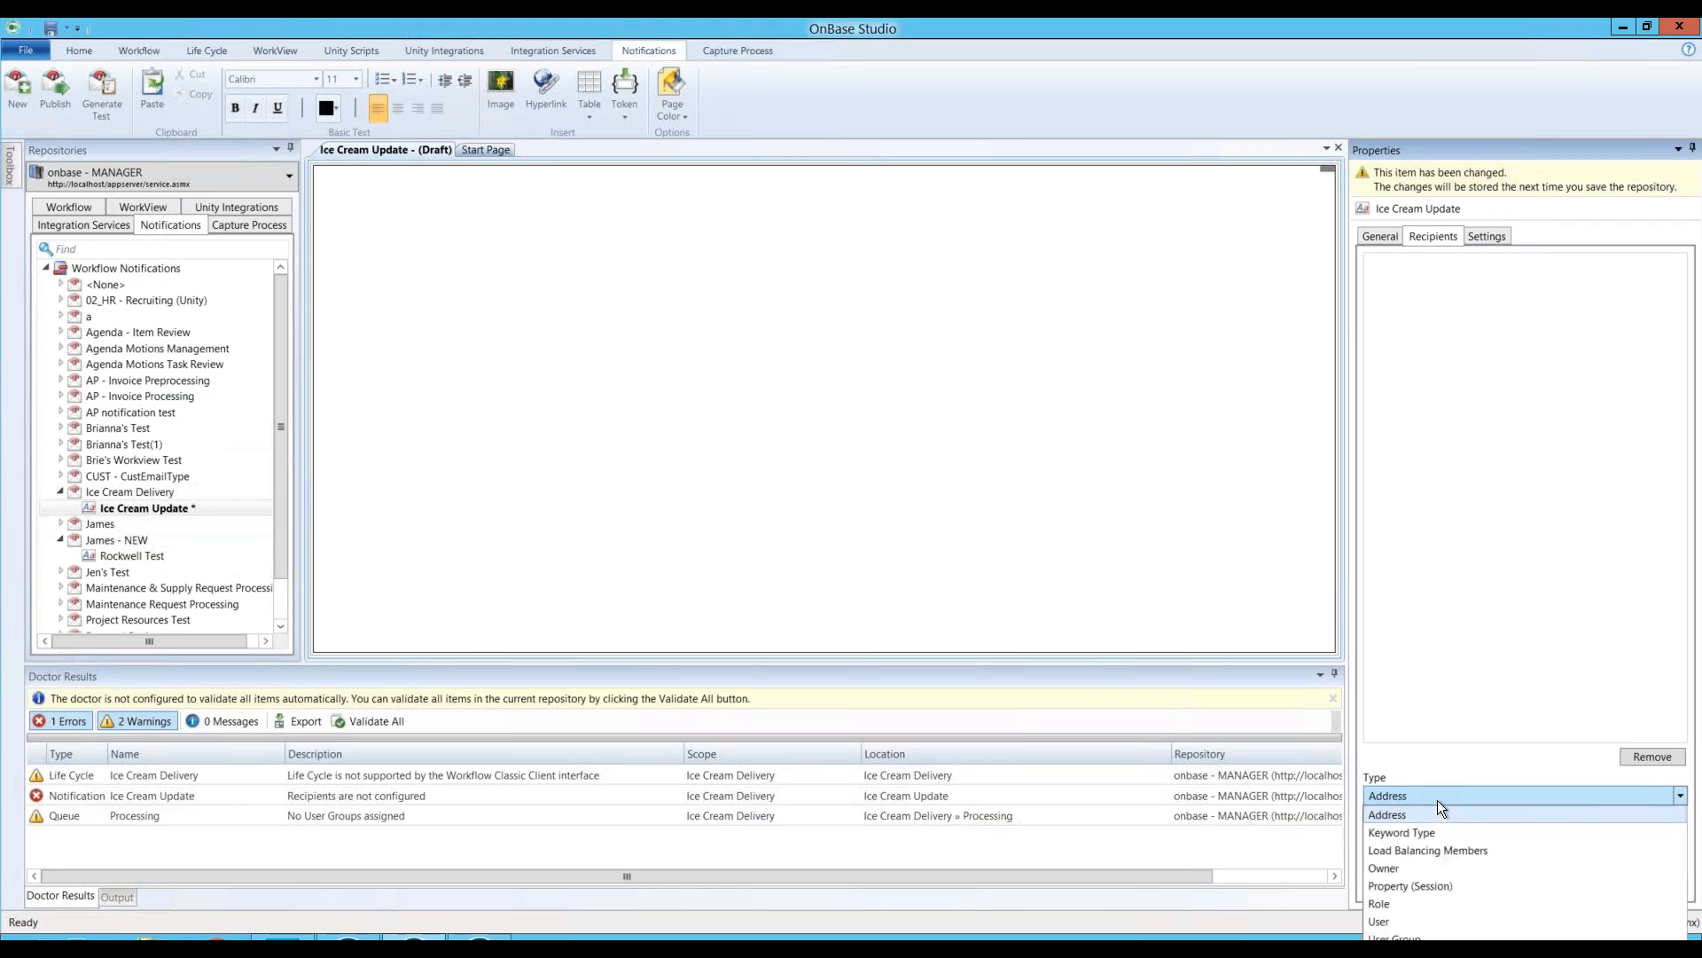
left_click(1395, 817)
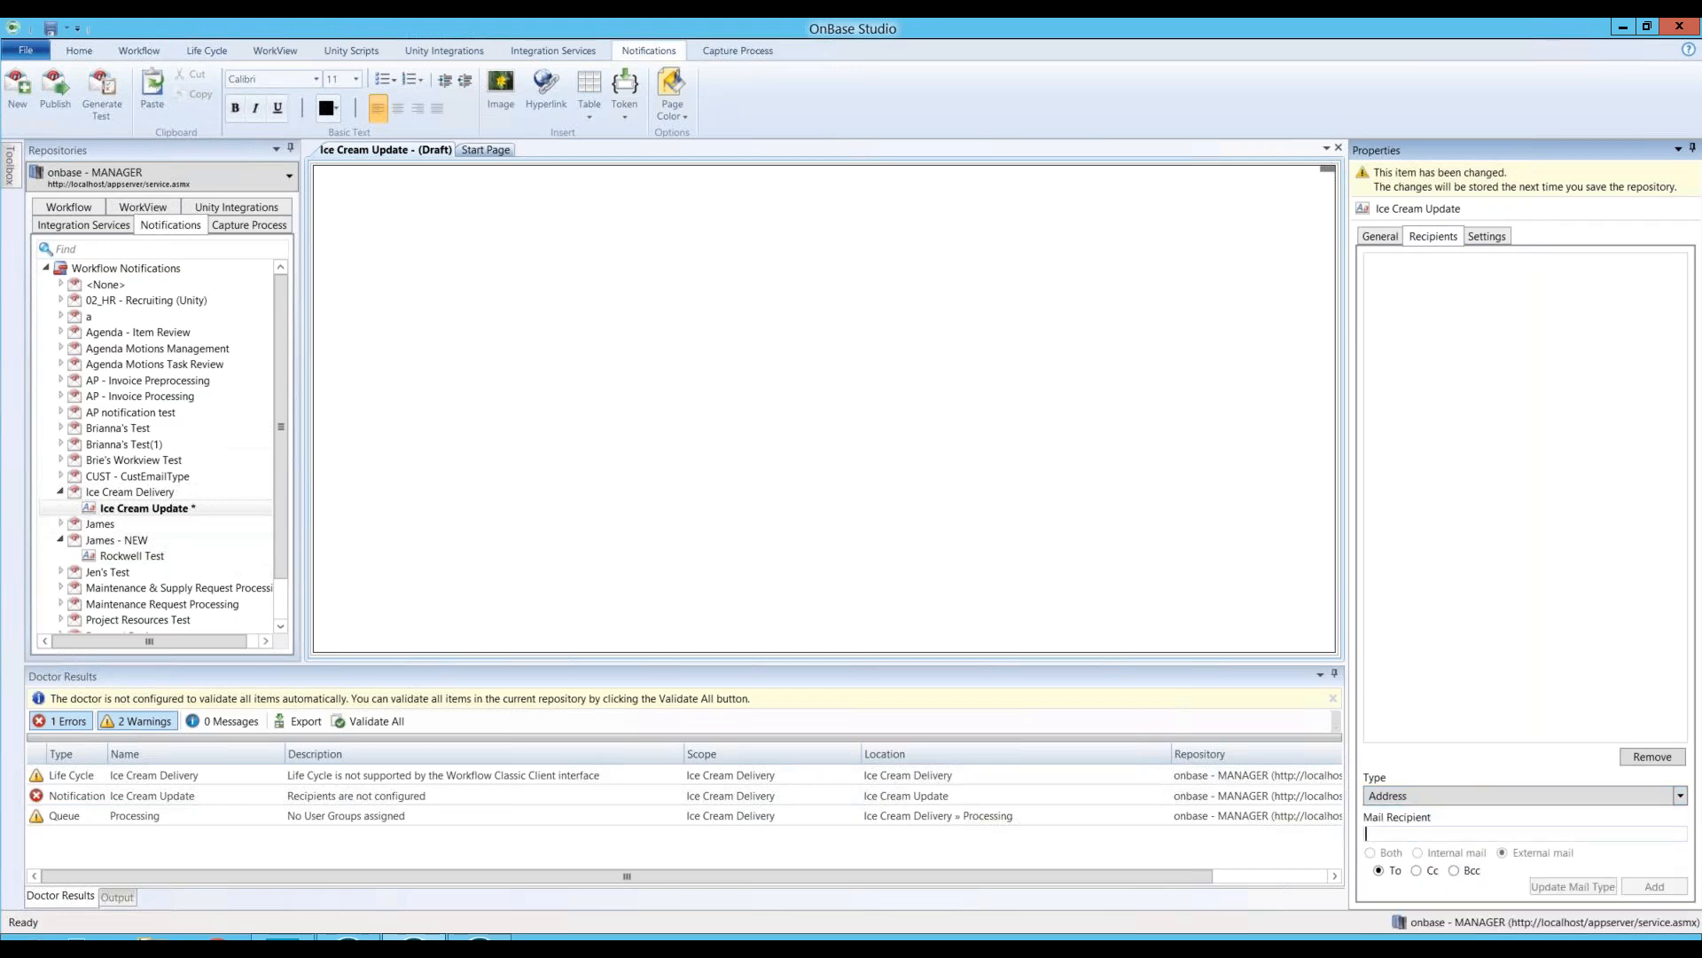
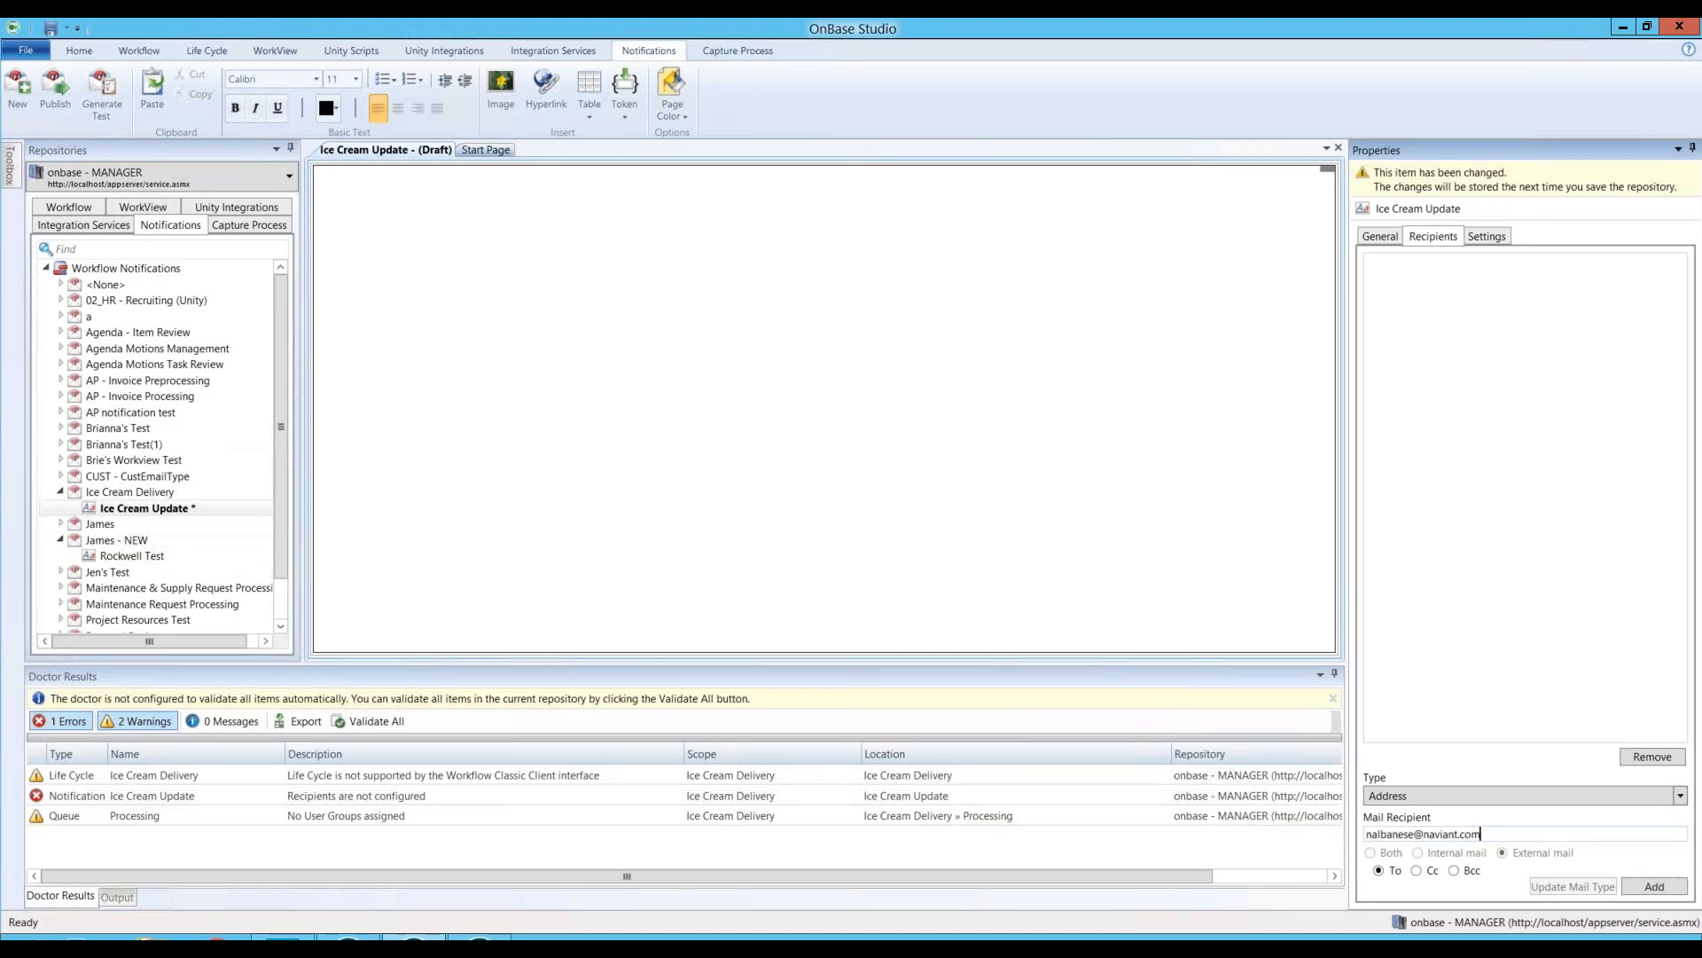
left_click(1648, 887)
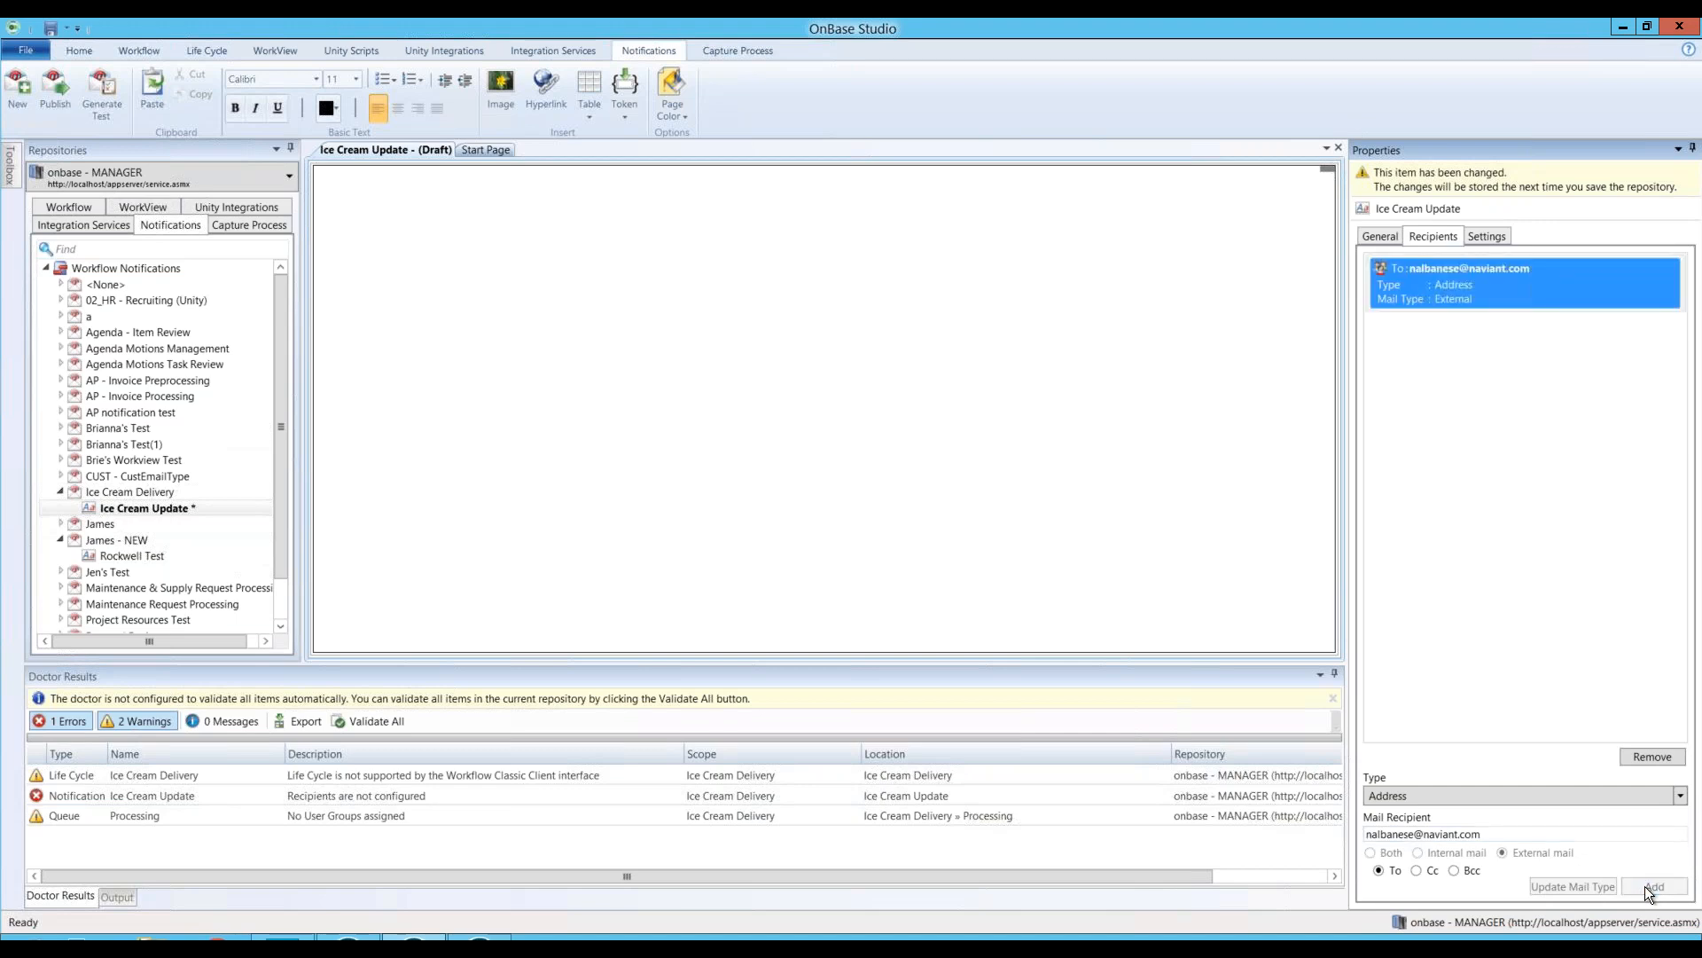
left_click(1500, 237)
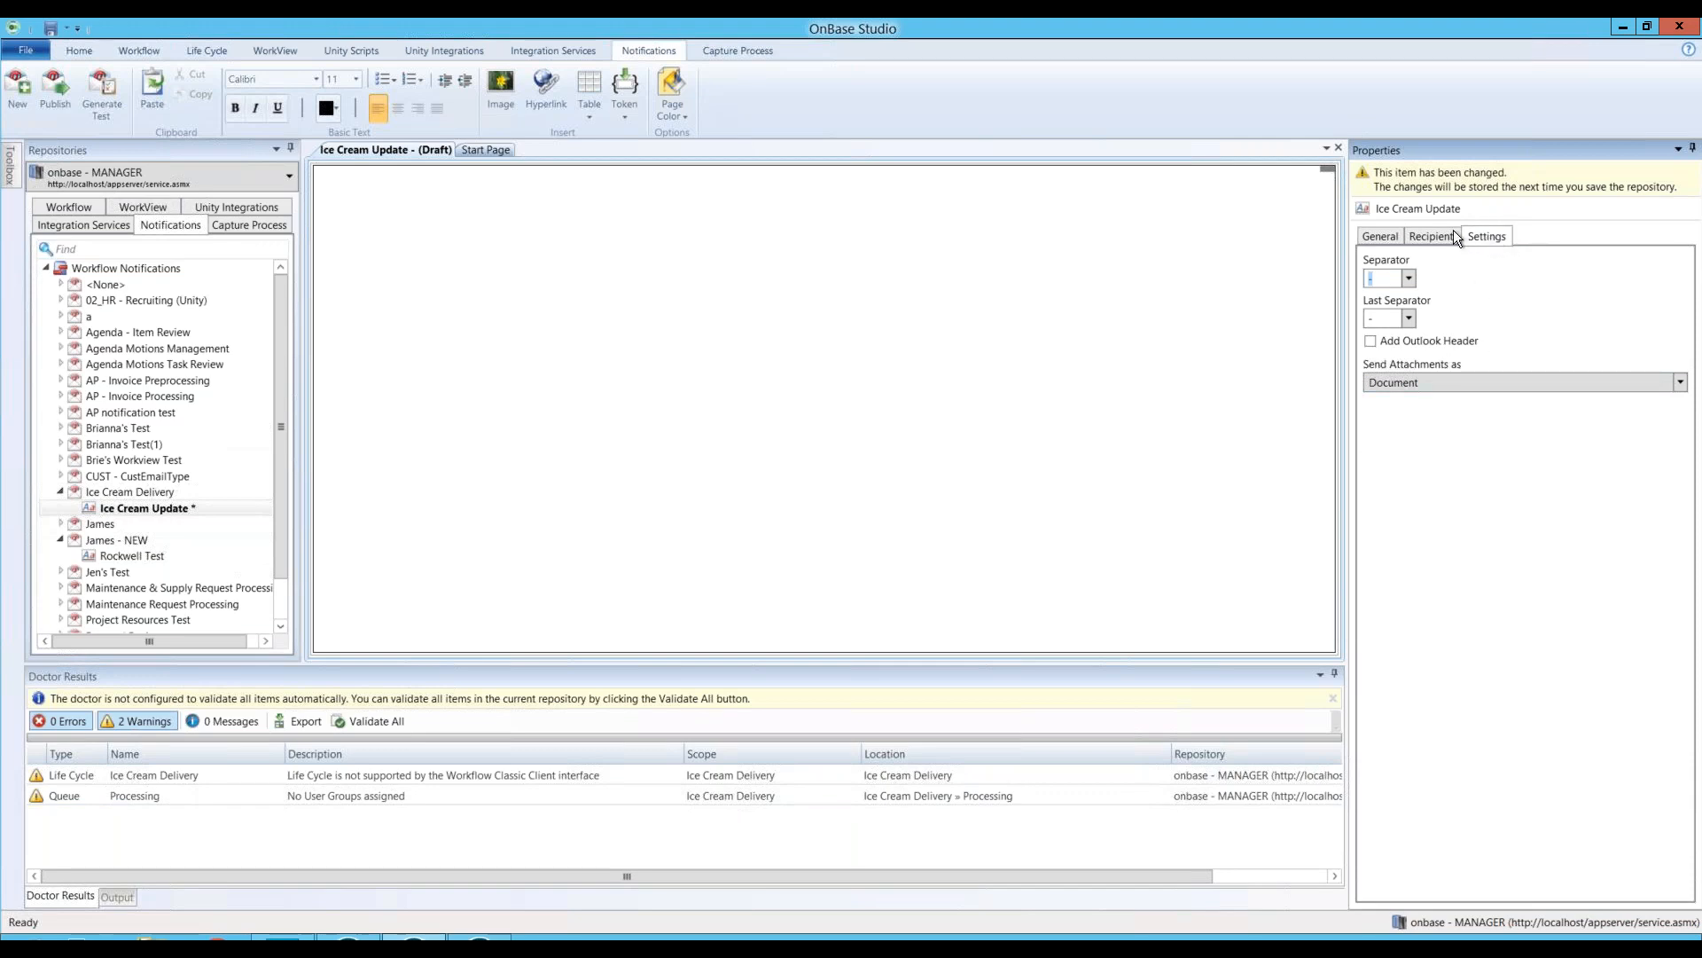
left_click(387, 240)
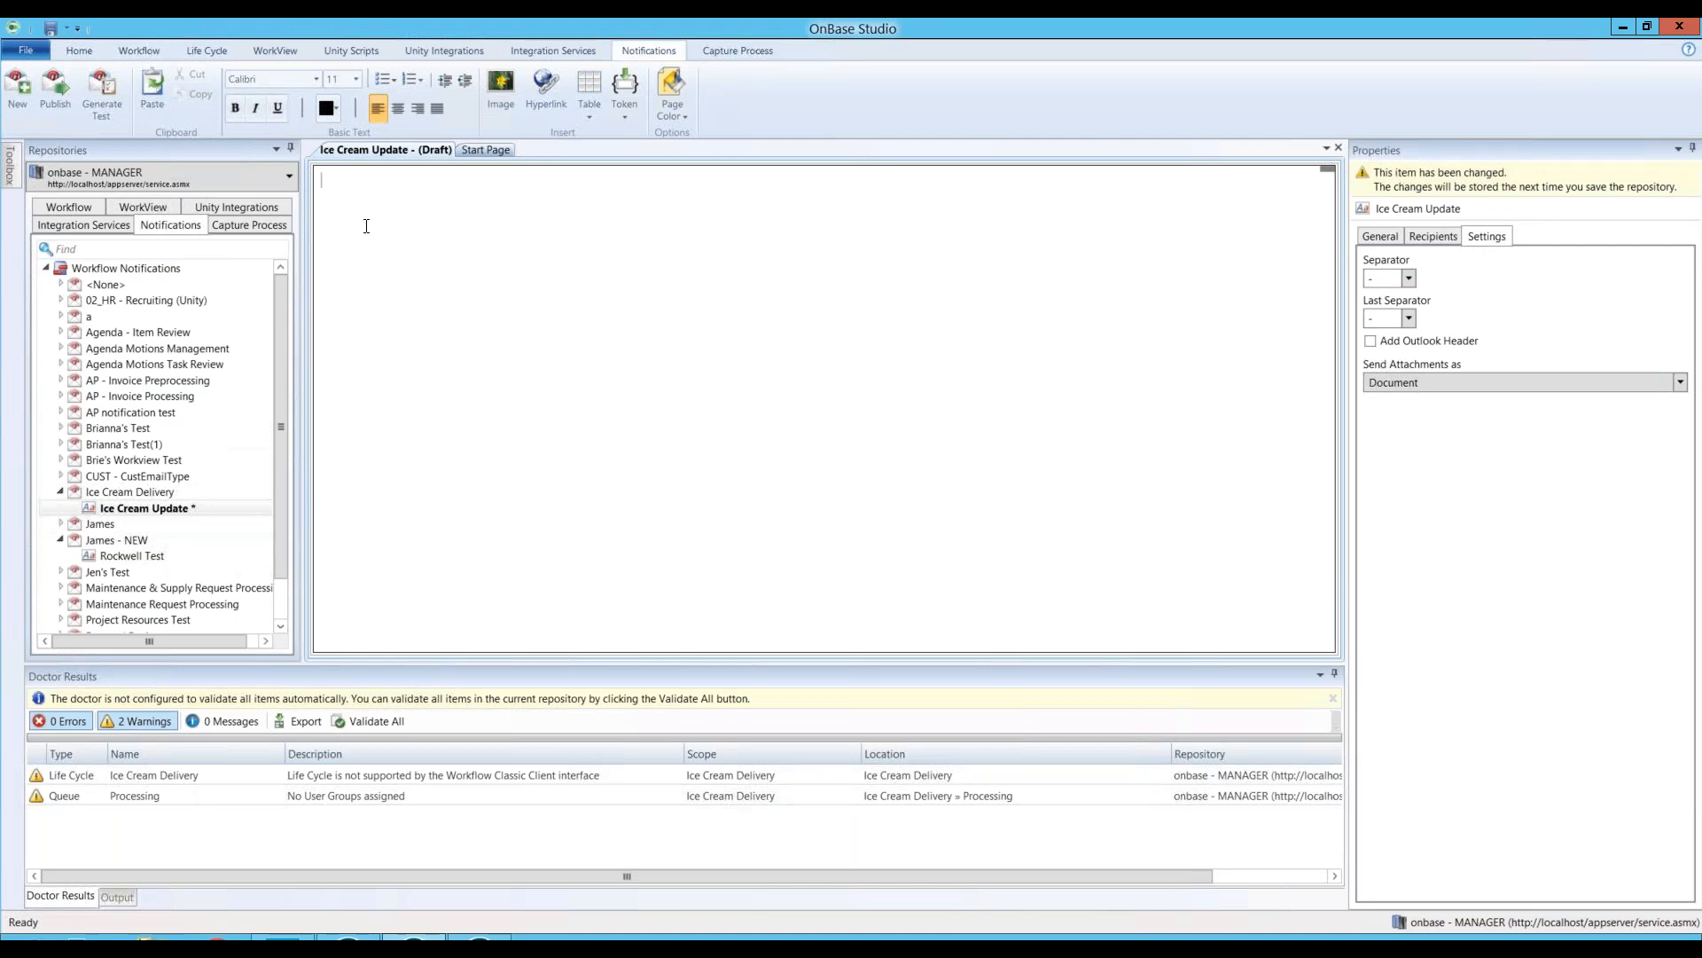
Step: Write the body text 'An Update is waiting for your review in the Ice Cream Life cycle!'
type("An Update is waiting for your review in the ")
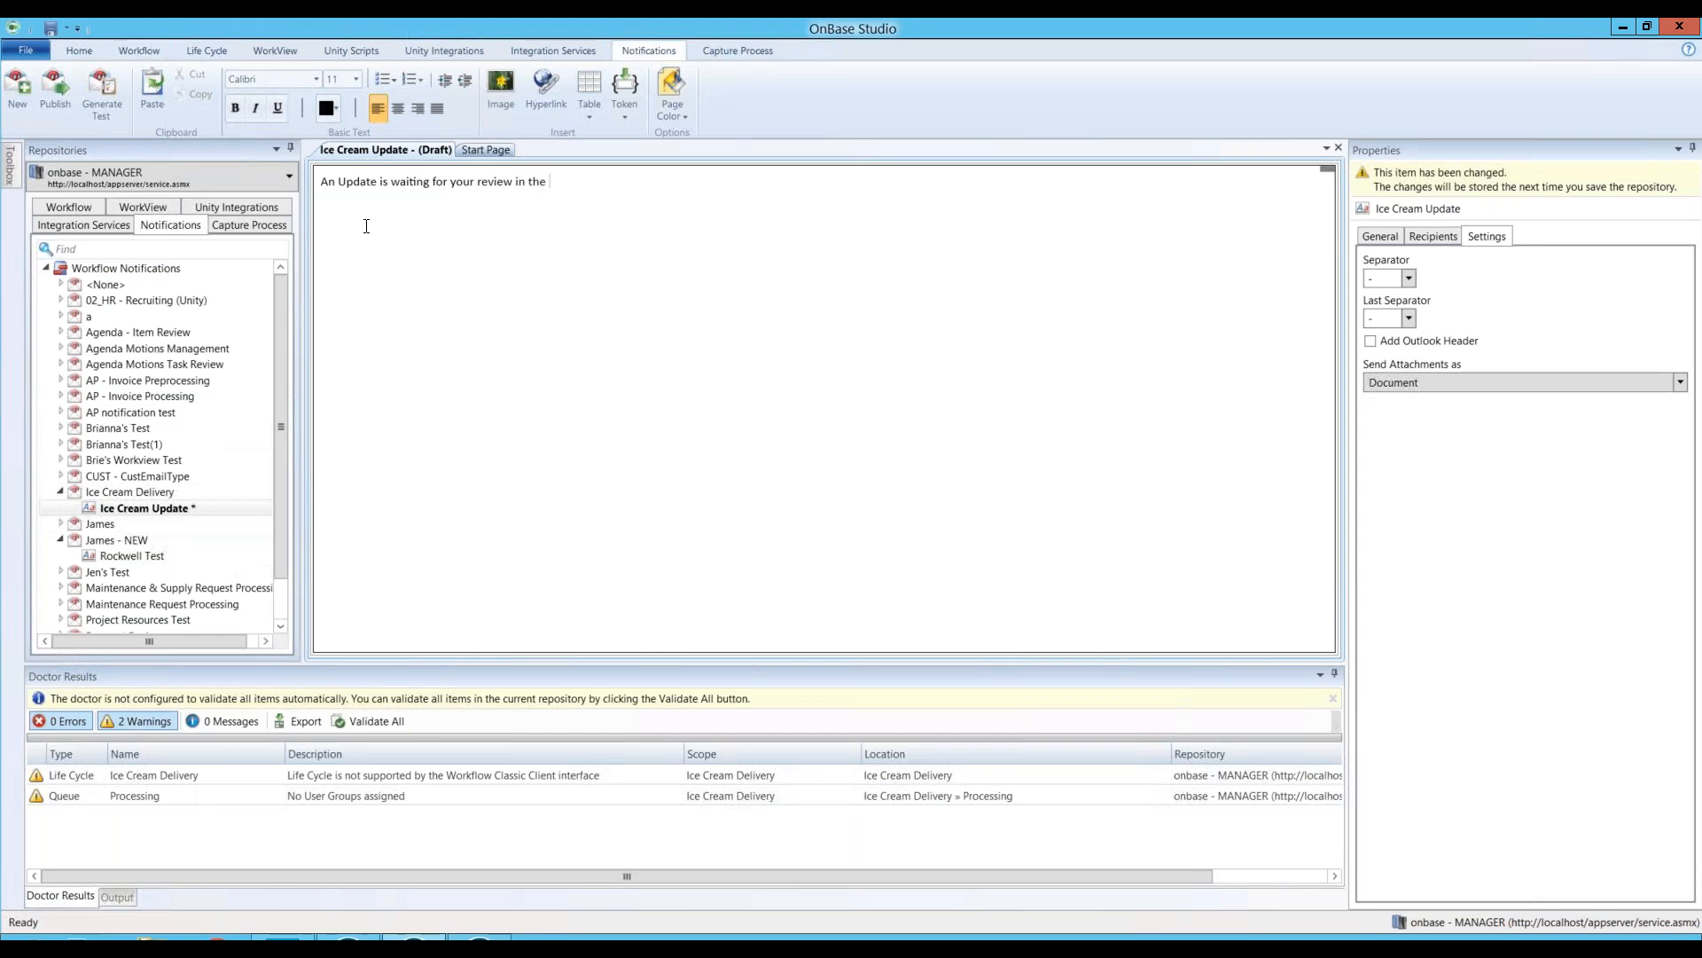
type("Ice Cream Life cycle!")
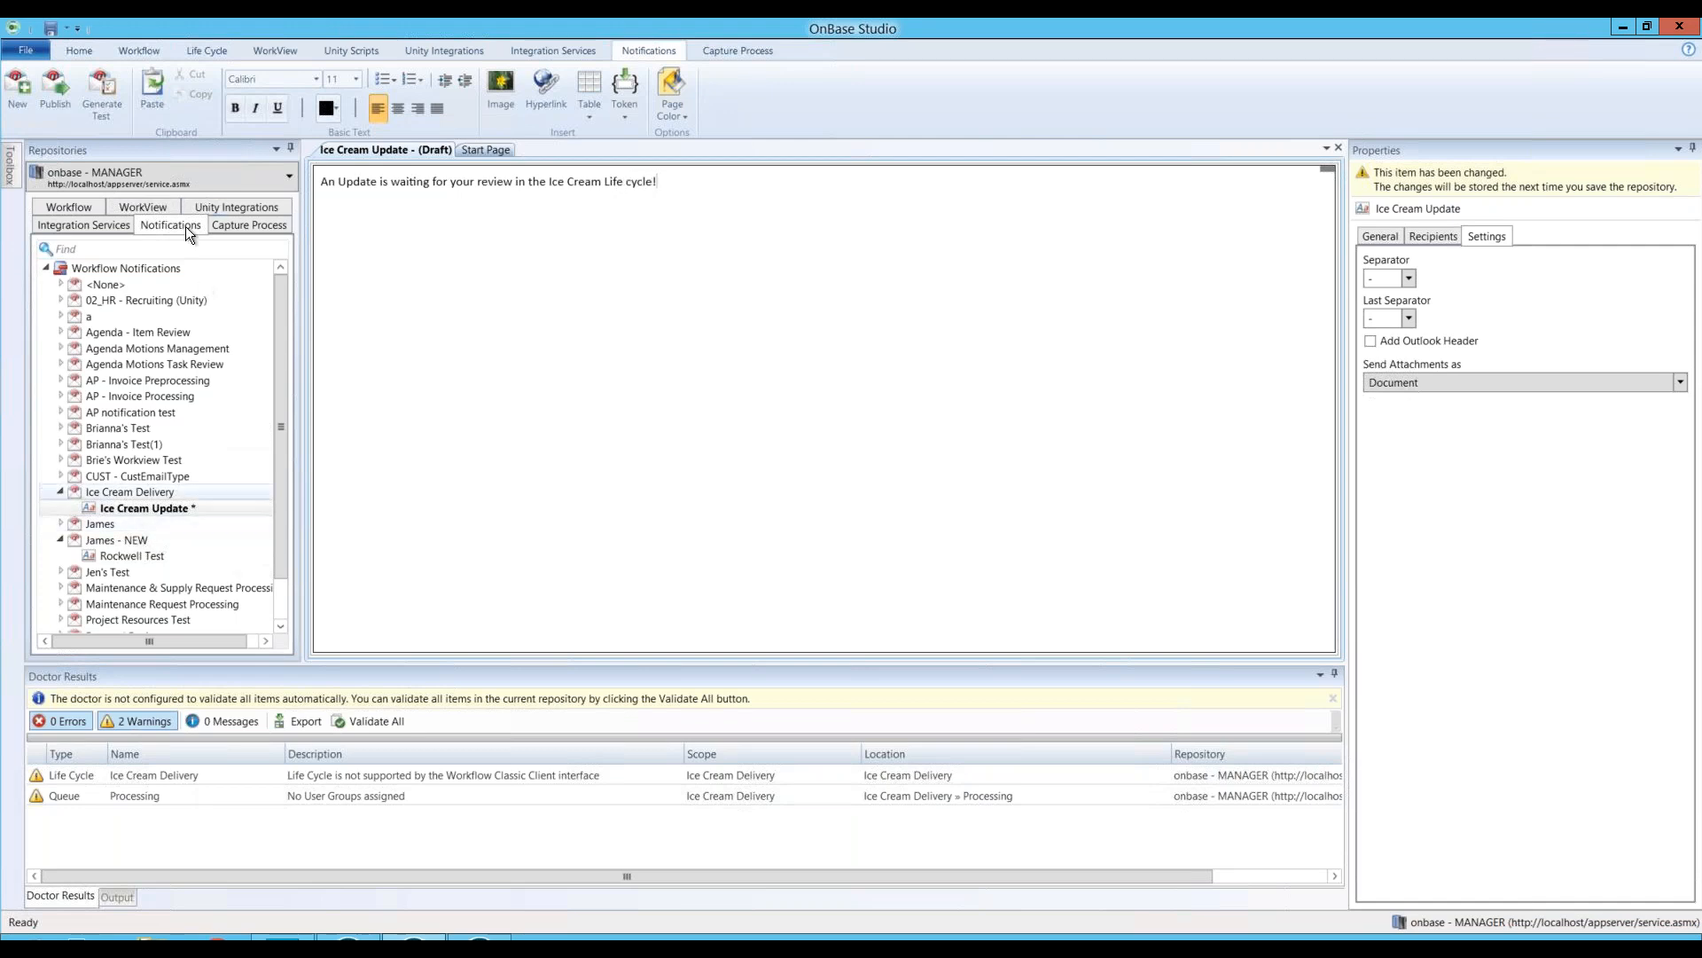
Step: Publish the notification, confirming the repository save and entering the comment 'Draft 1'
left_click(57, 103)
left_click(905, 502)
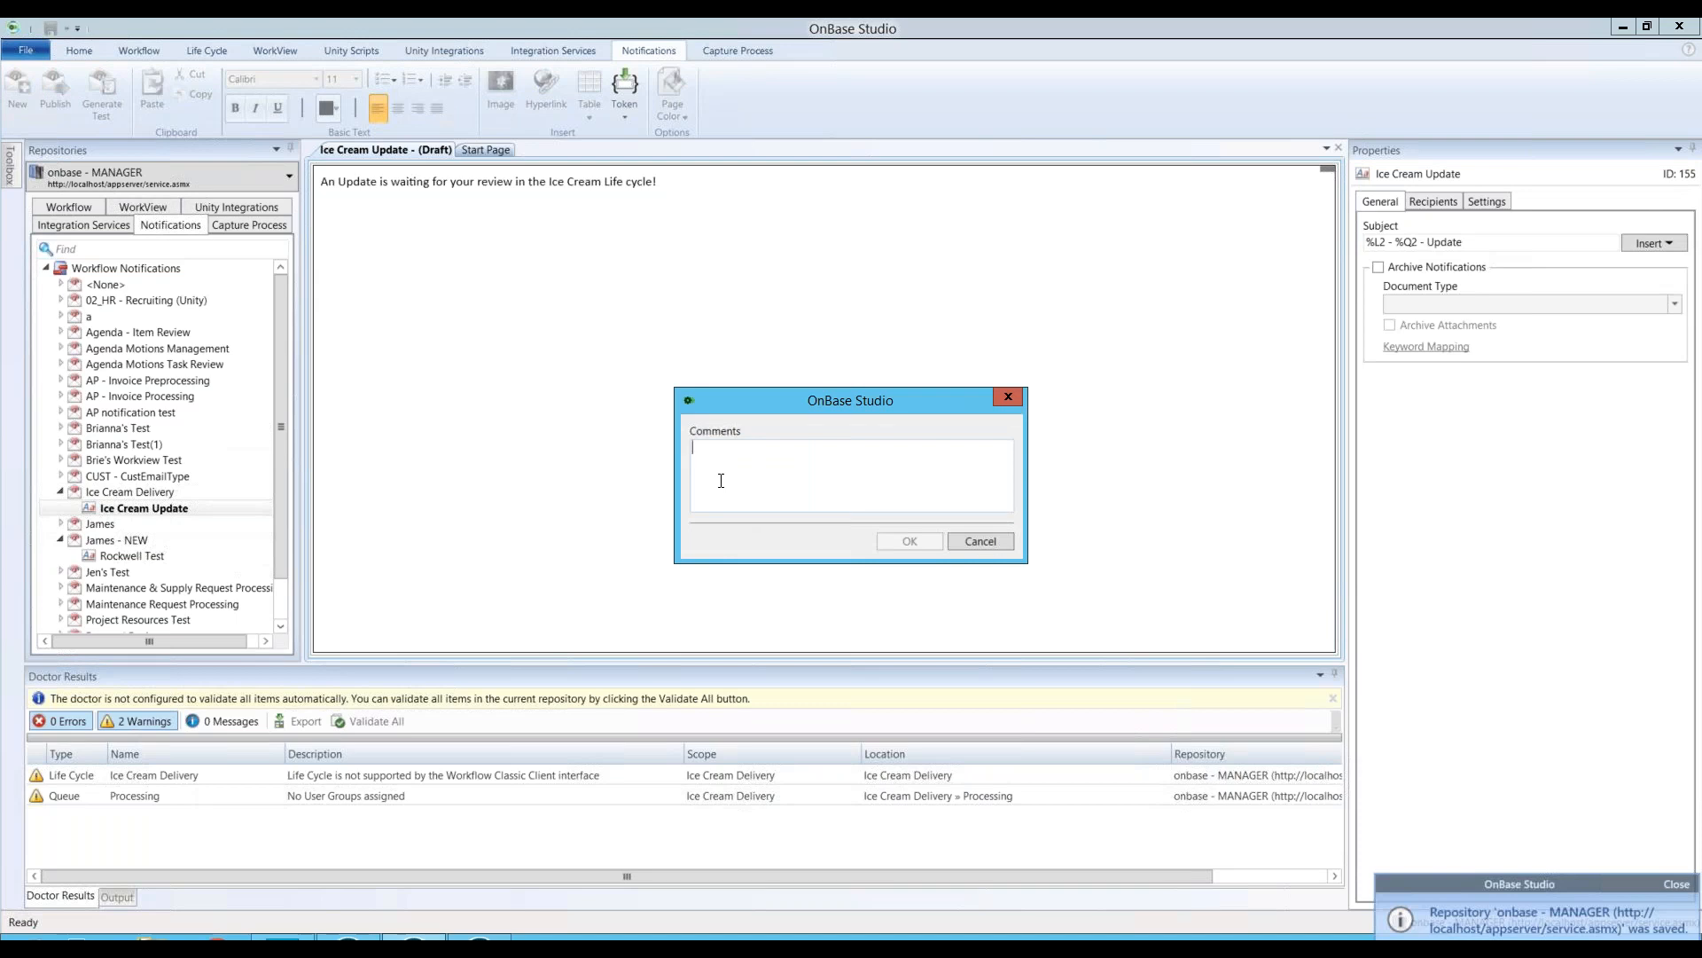
type("Draft 1")
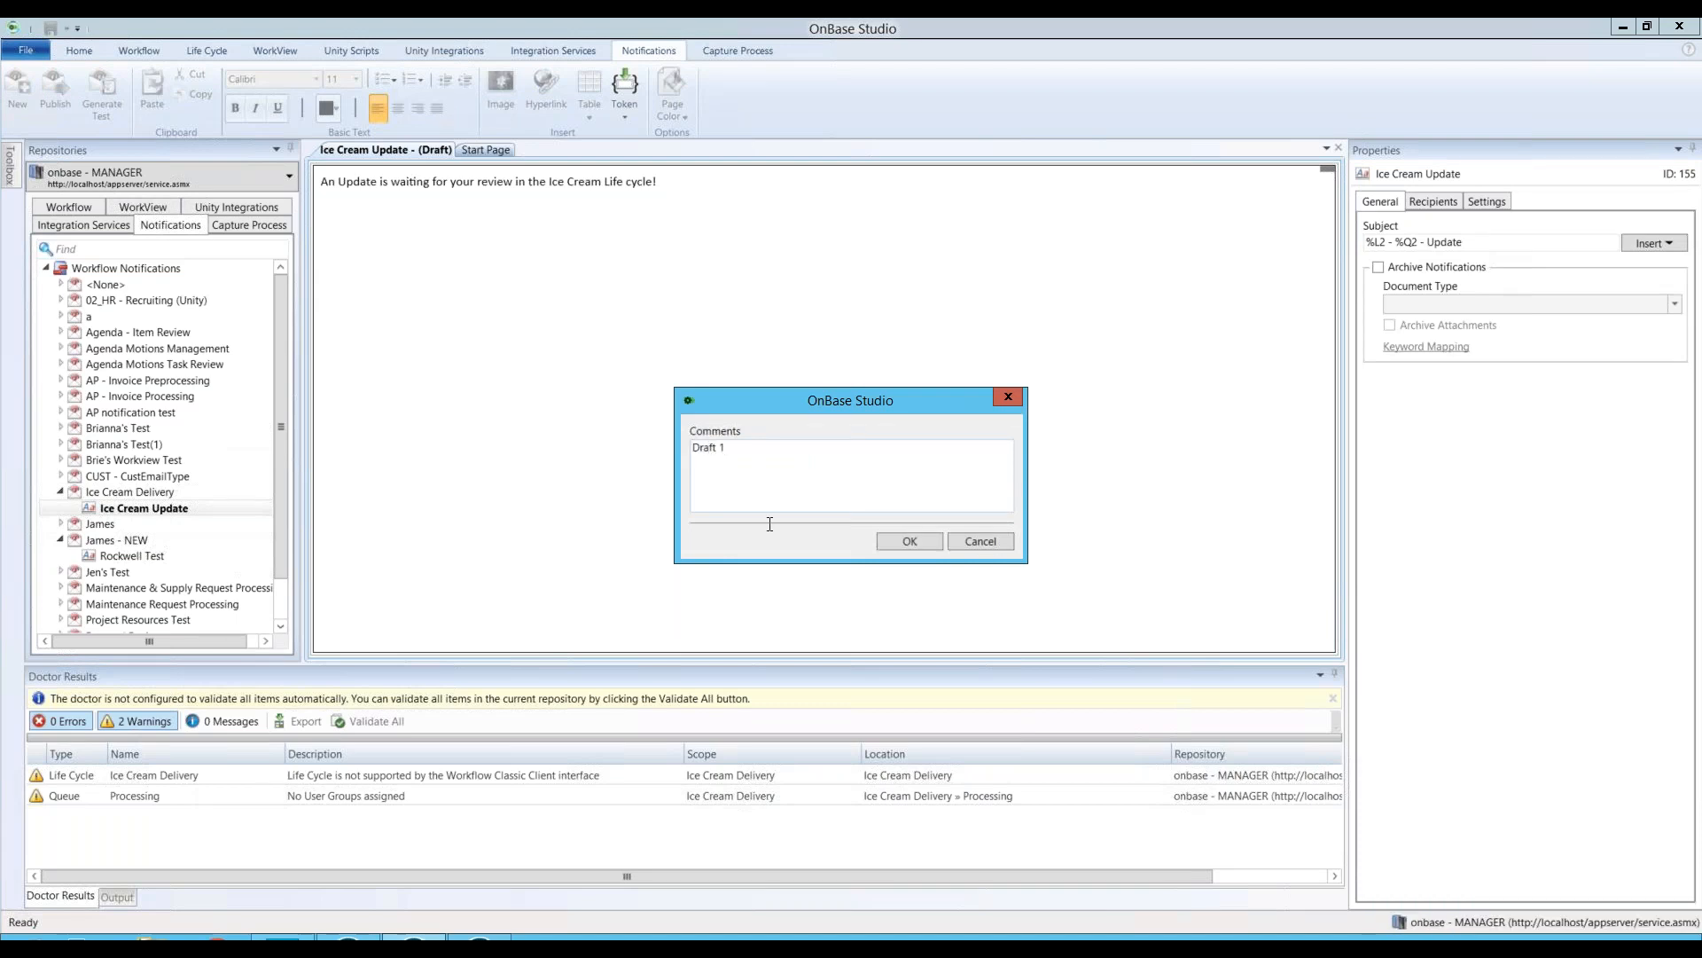
left_click(907, 541)
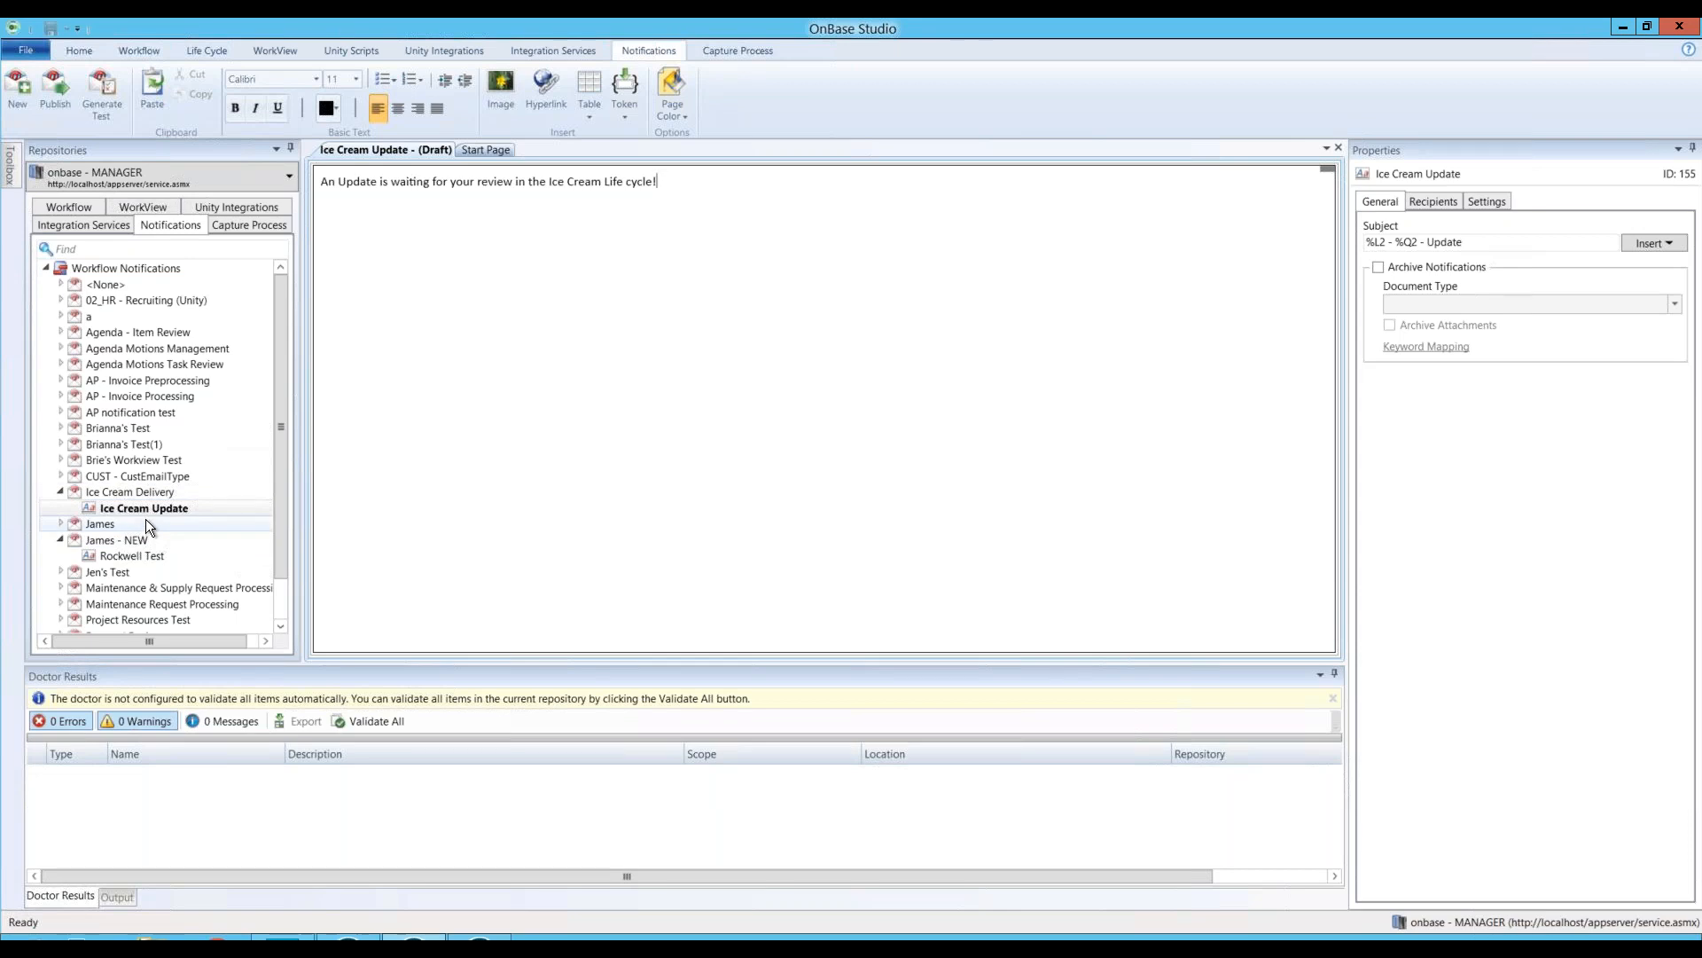
right_click(134, 509)
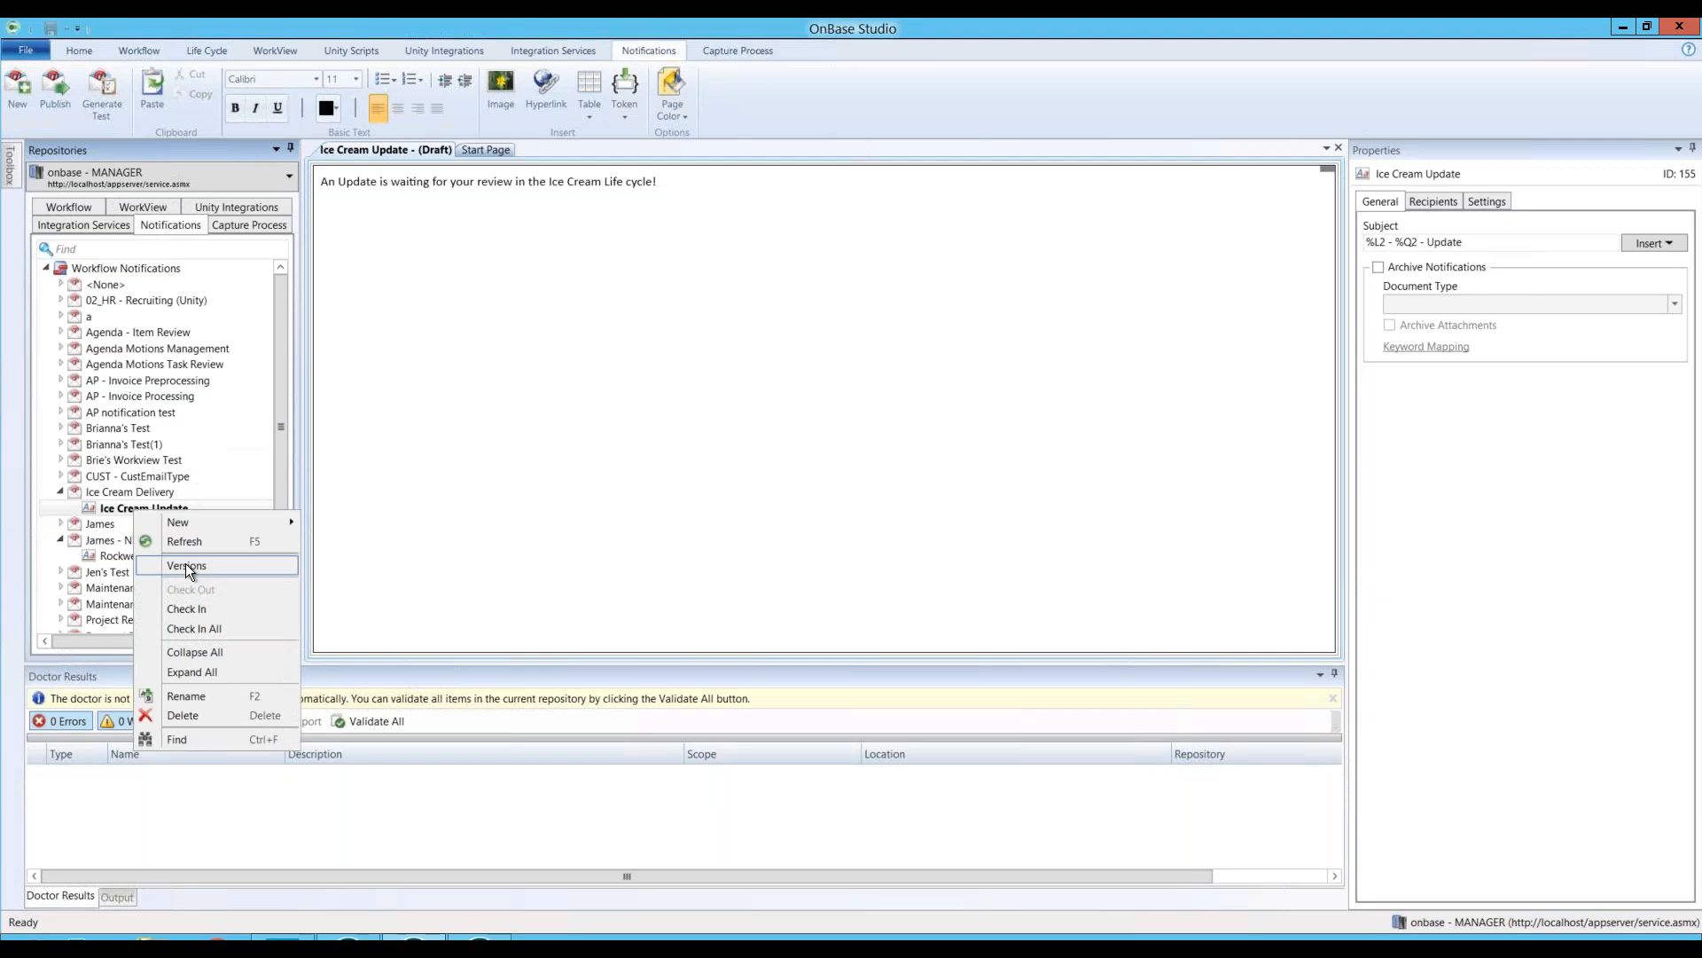
left_click(185, 564)
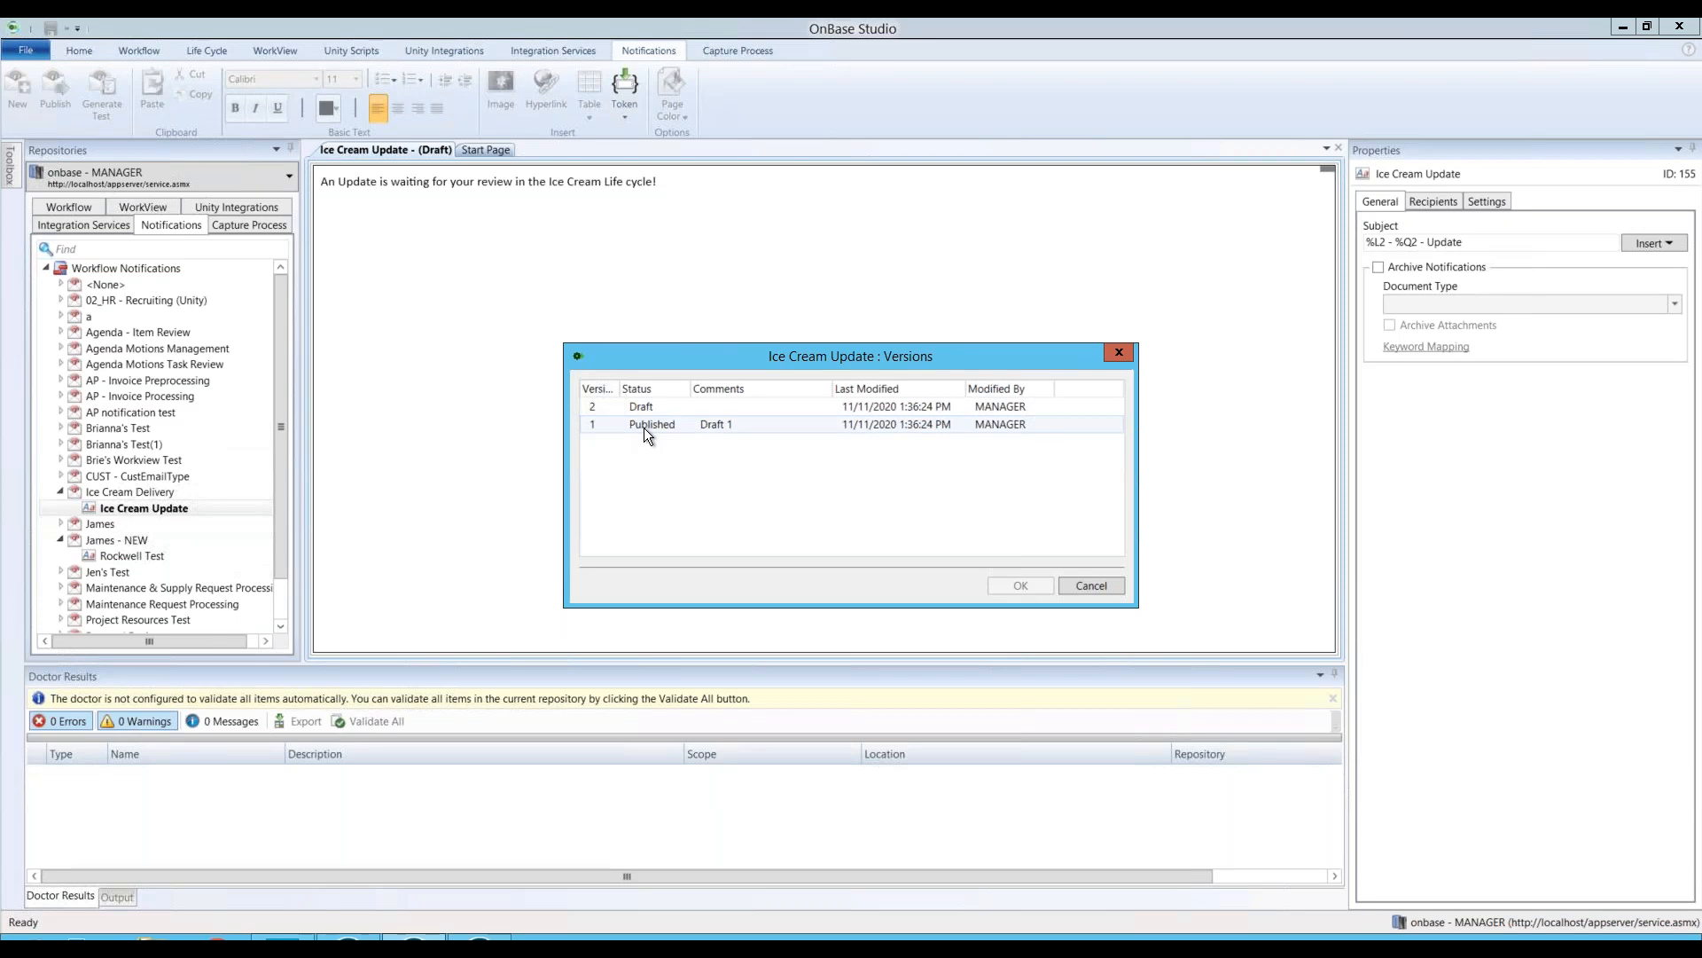
left_click(780, 408)
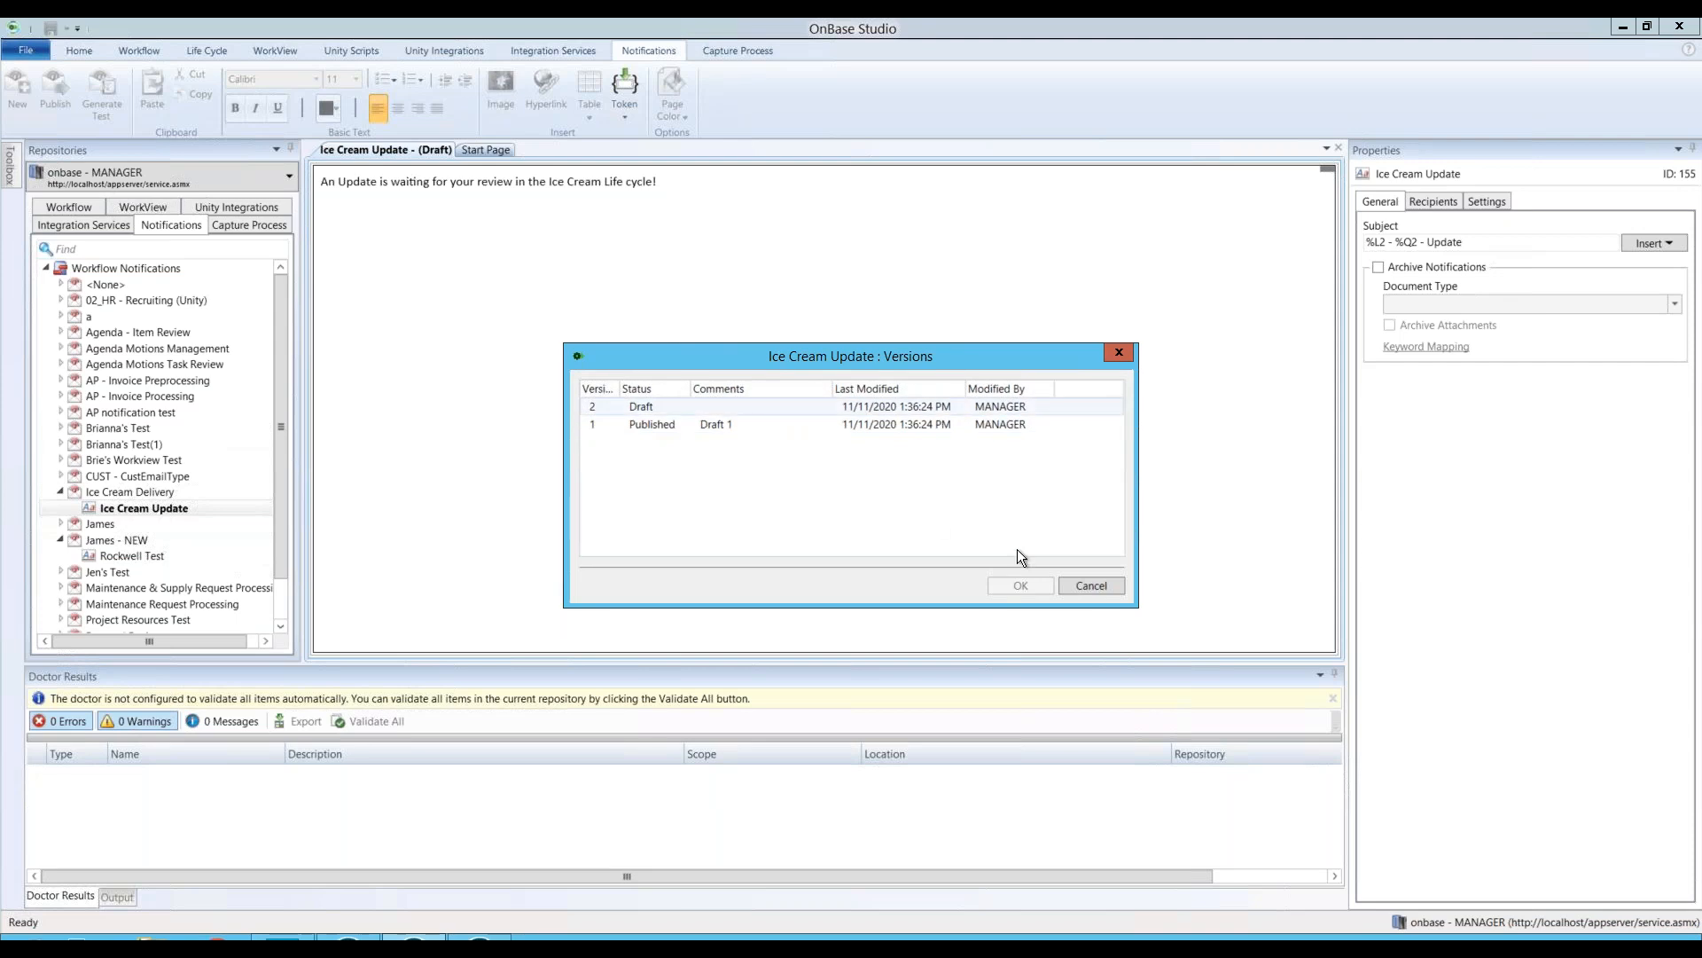
left_click(1091, 586)
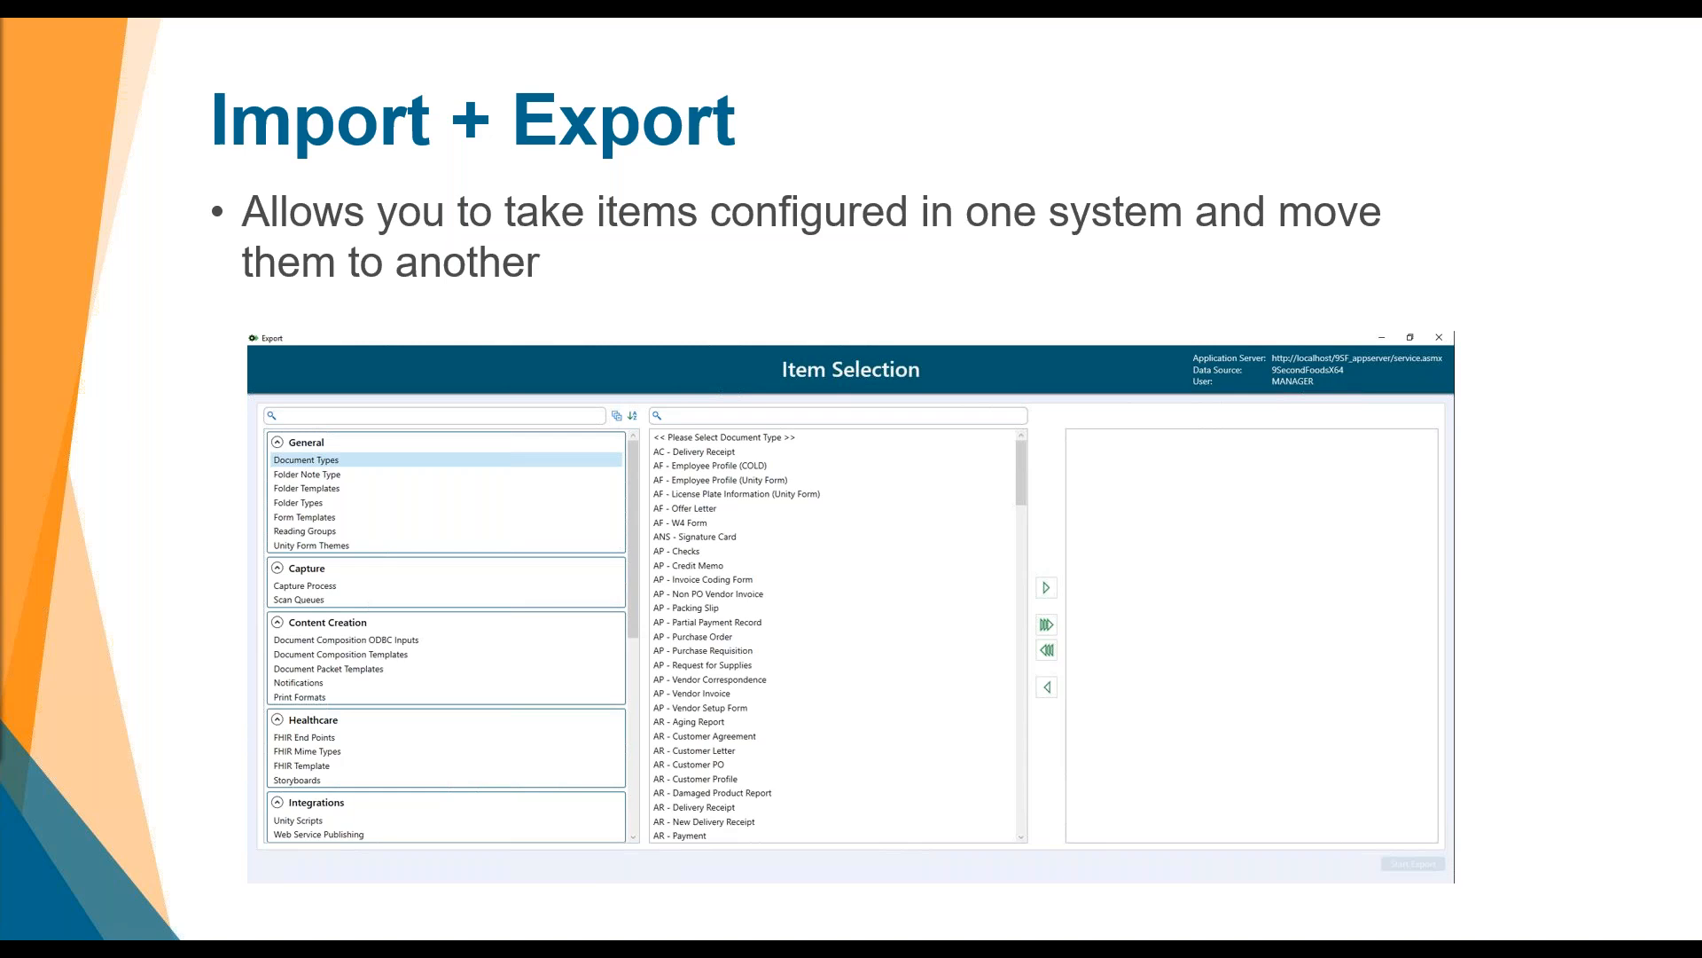
Step: Advance two slides to the OnBase Studio demo and start an Export from the Home ribbon
key("Right")
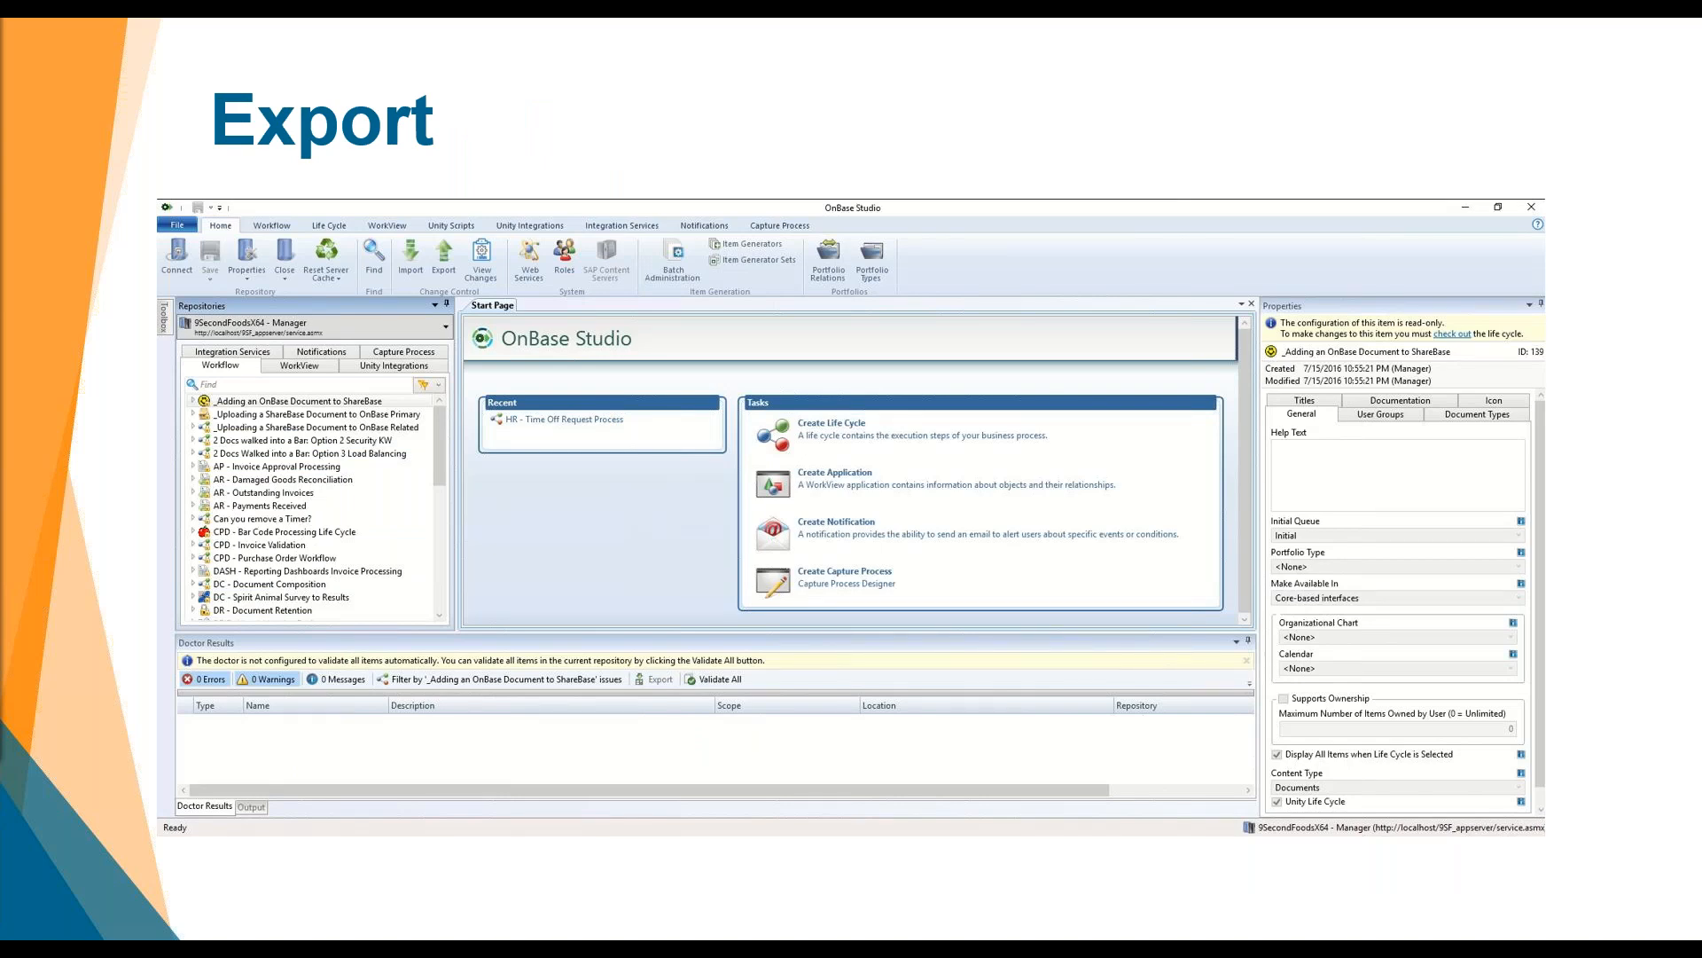
key("Right")
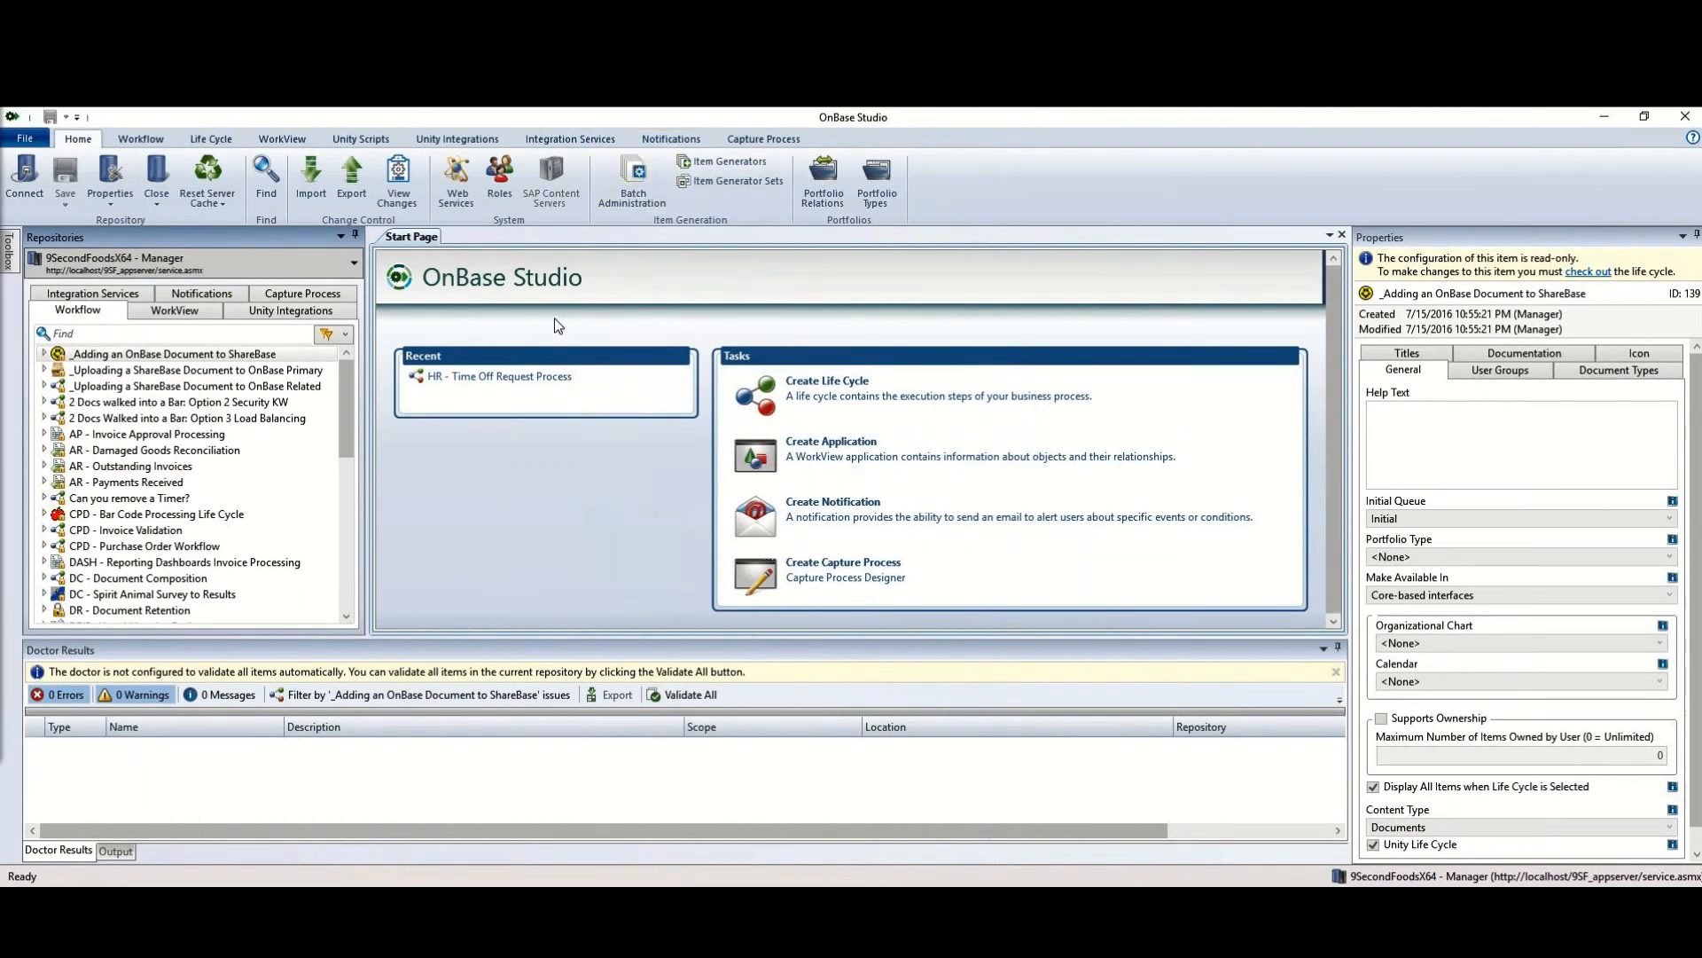
left_click(352, 208)
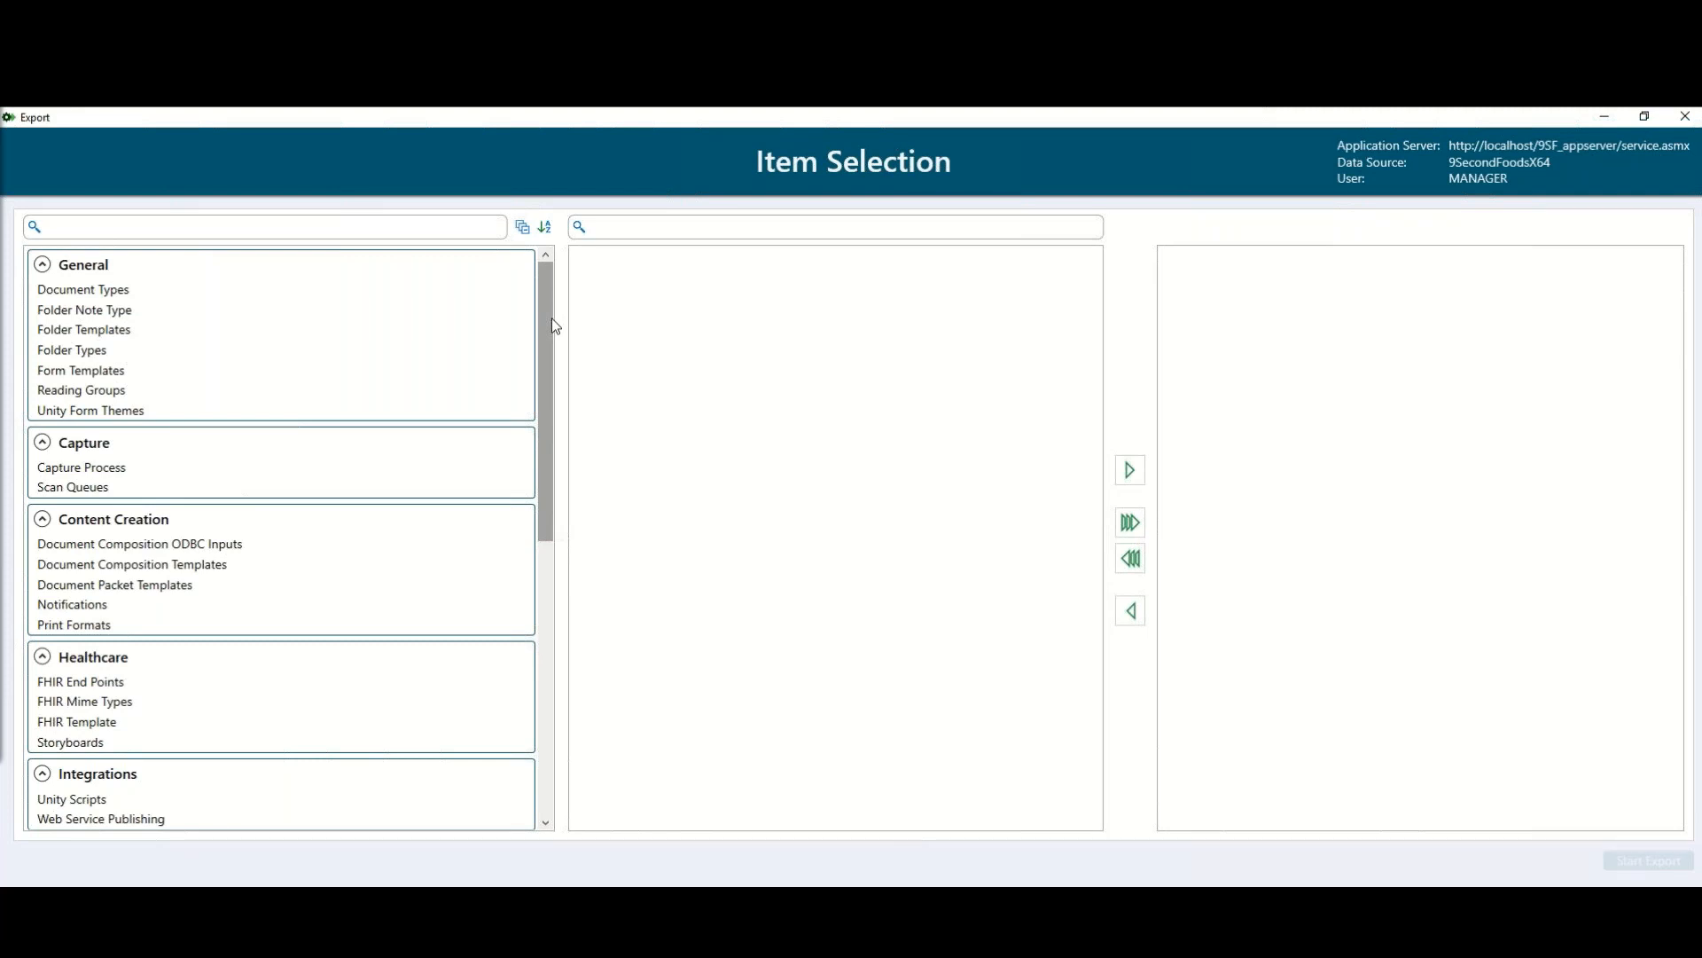
Step: Add the AP - Invoices by State [104] dashboard from Dashboards to the export list and start the export
left_click_drag(551, 318, 543, 387)
scroll(529, 429, "down", 1)
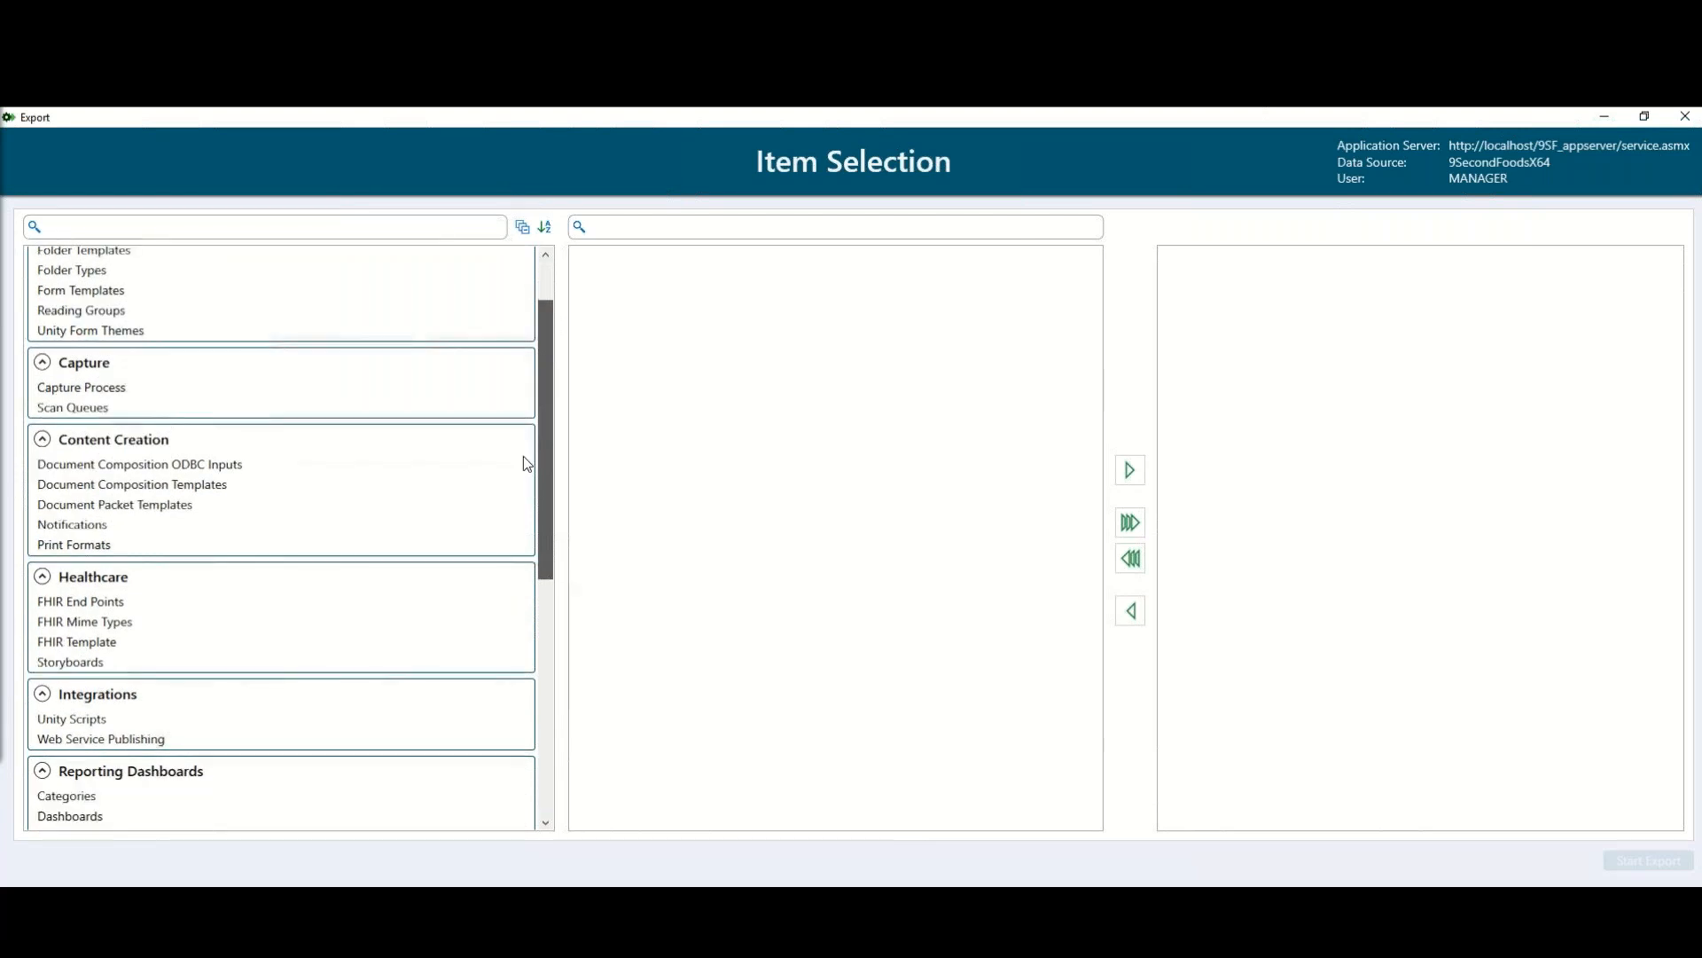
scroll(542, 511, "down", 8)
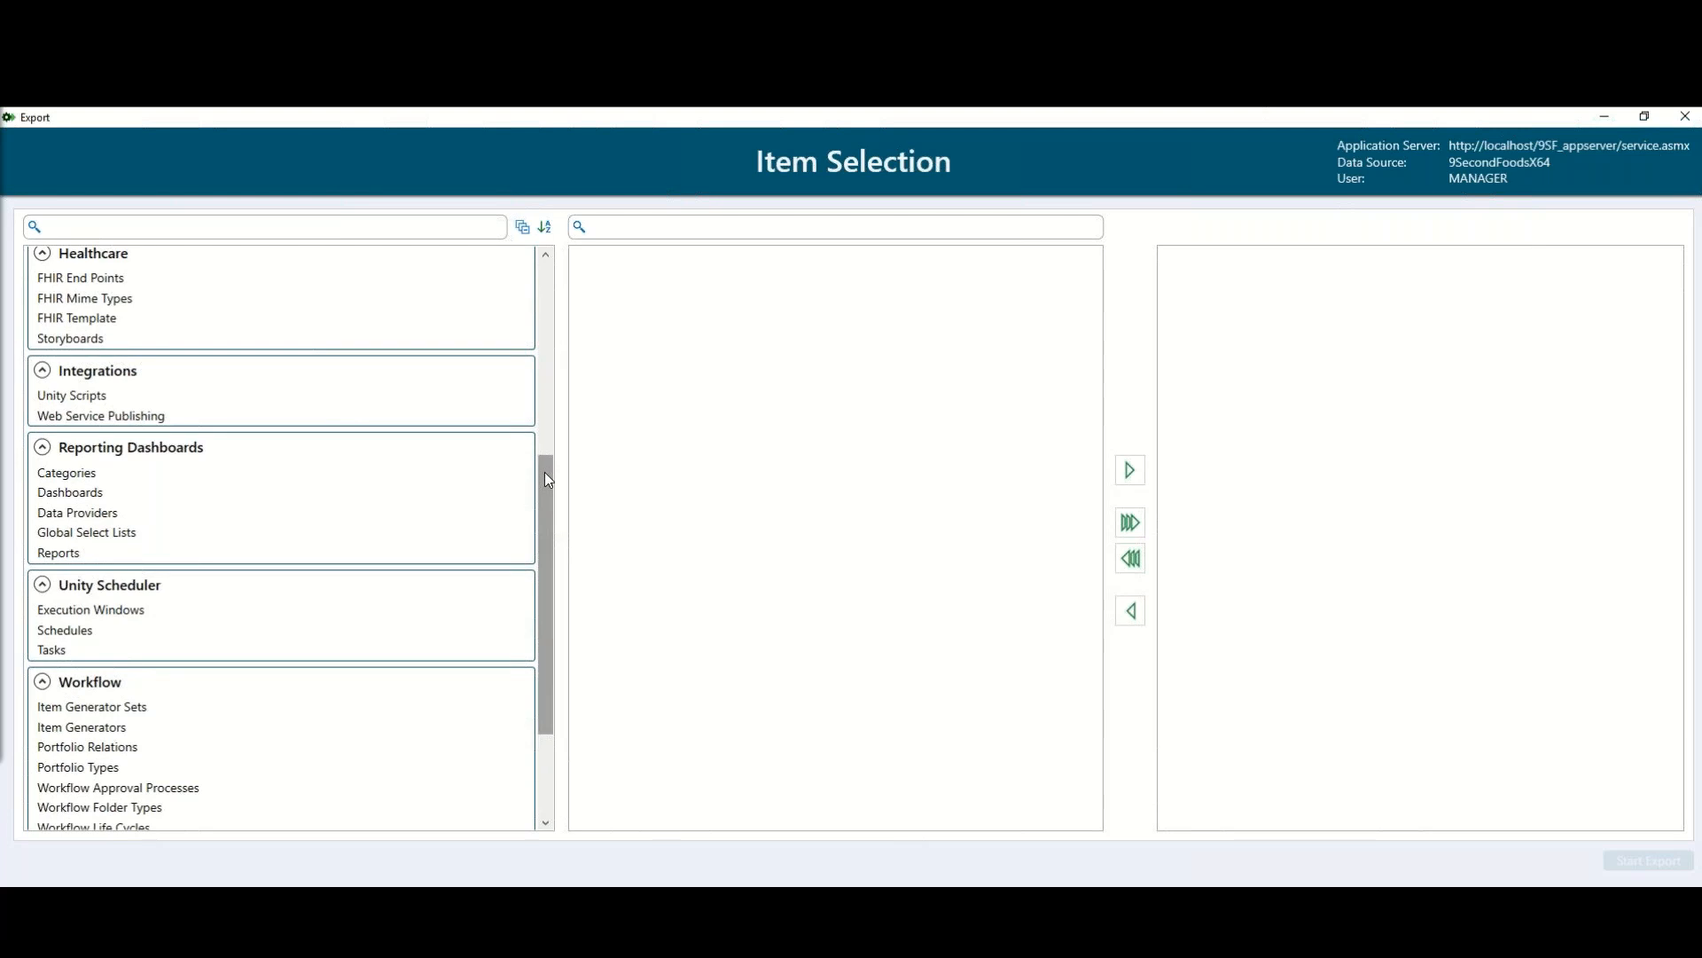
left_click_drag(544, 494, 545, 500)
scroll(545, 500, "down", 3)
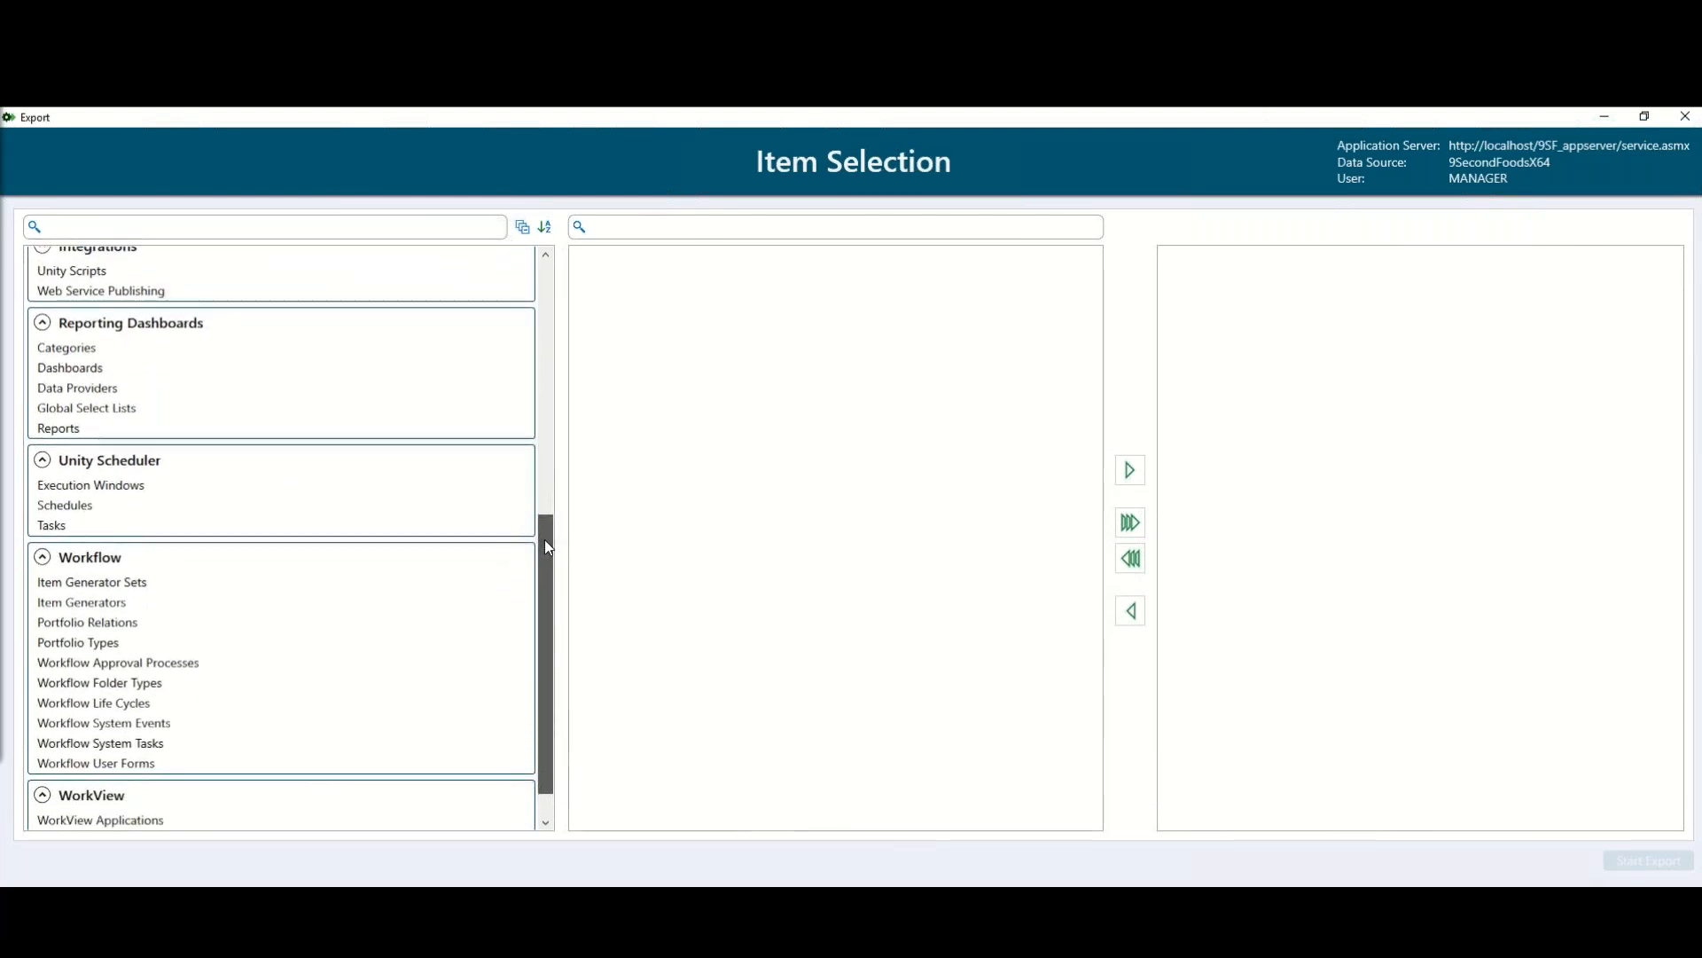
left_click_drag(545, 546, 544, 556)
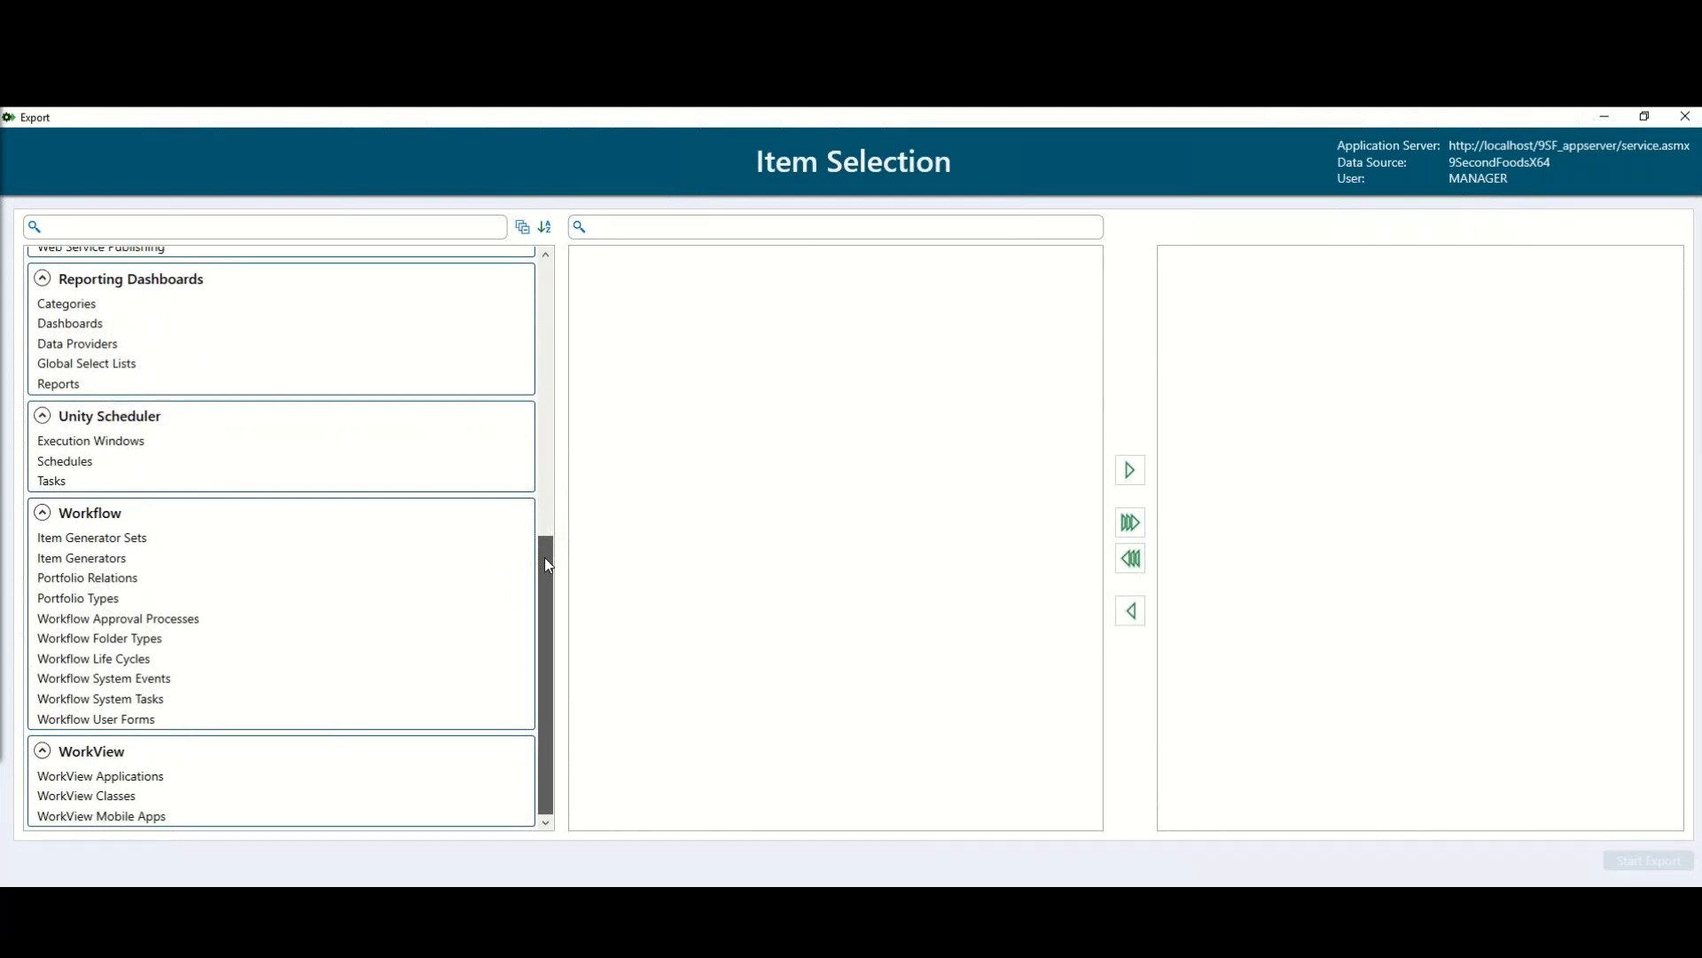
left_click_drag(544, 558, 559, 471)
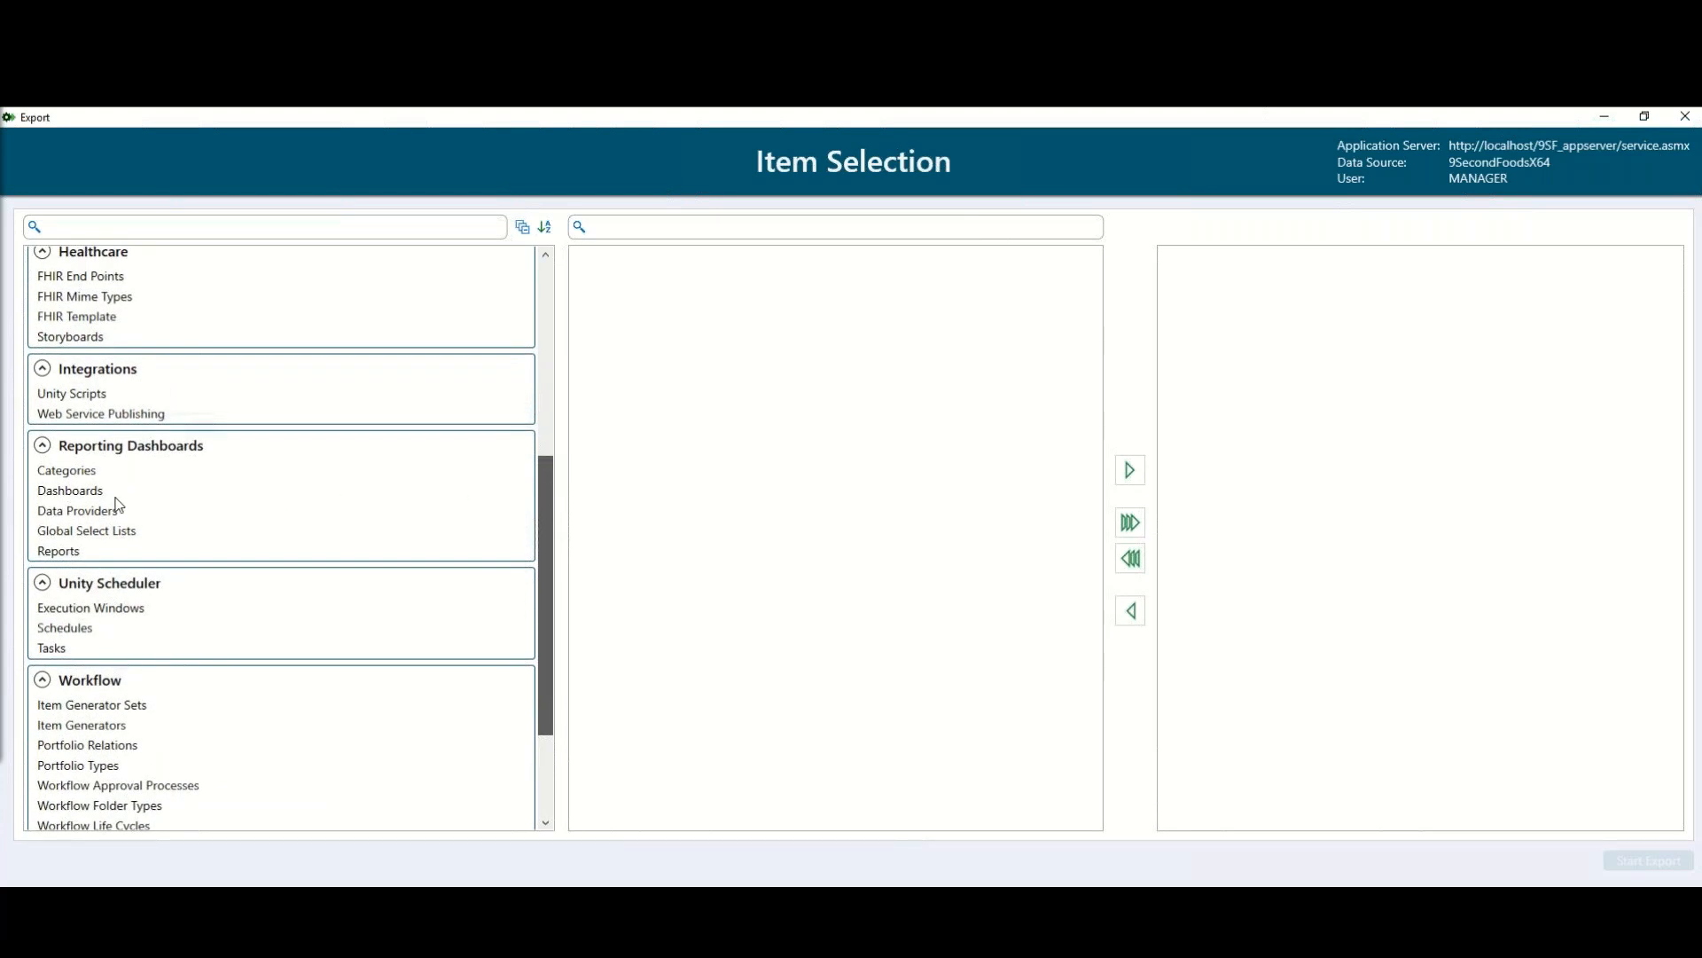
scroll(102, 502, "up", 2)
left_click(94, 540)
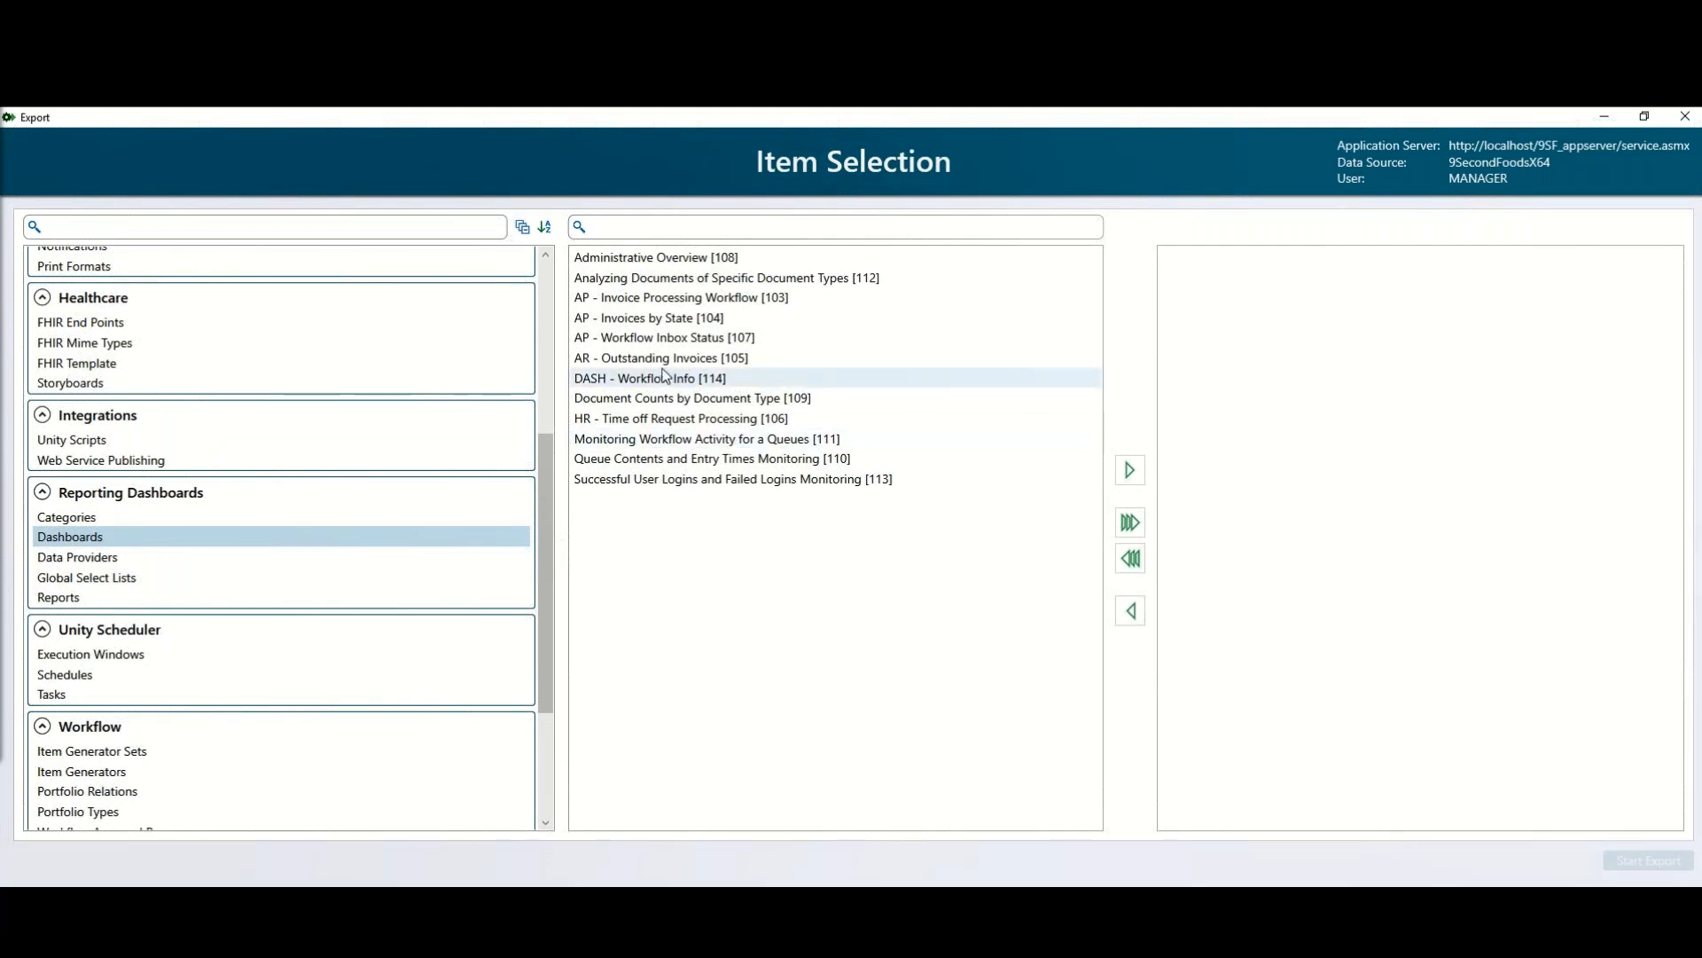
left_click(648, 324)
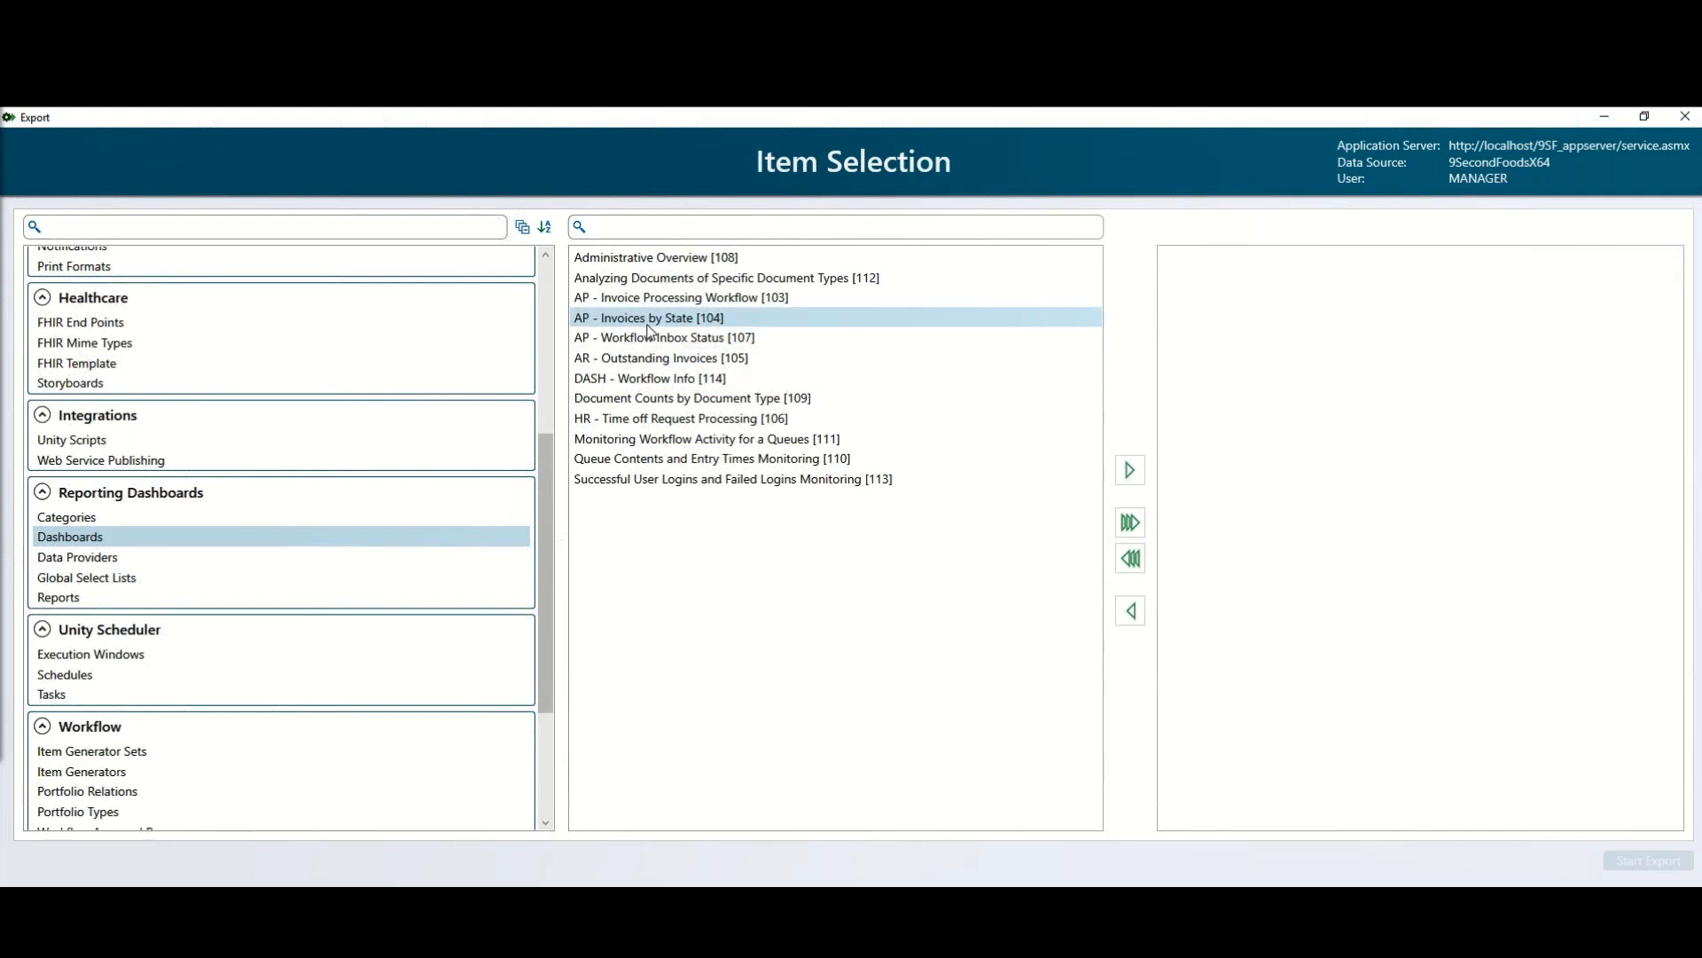
left_click(1136, 476)
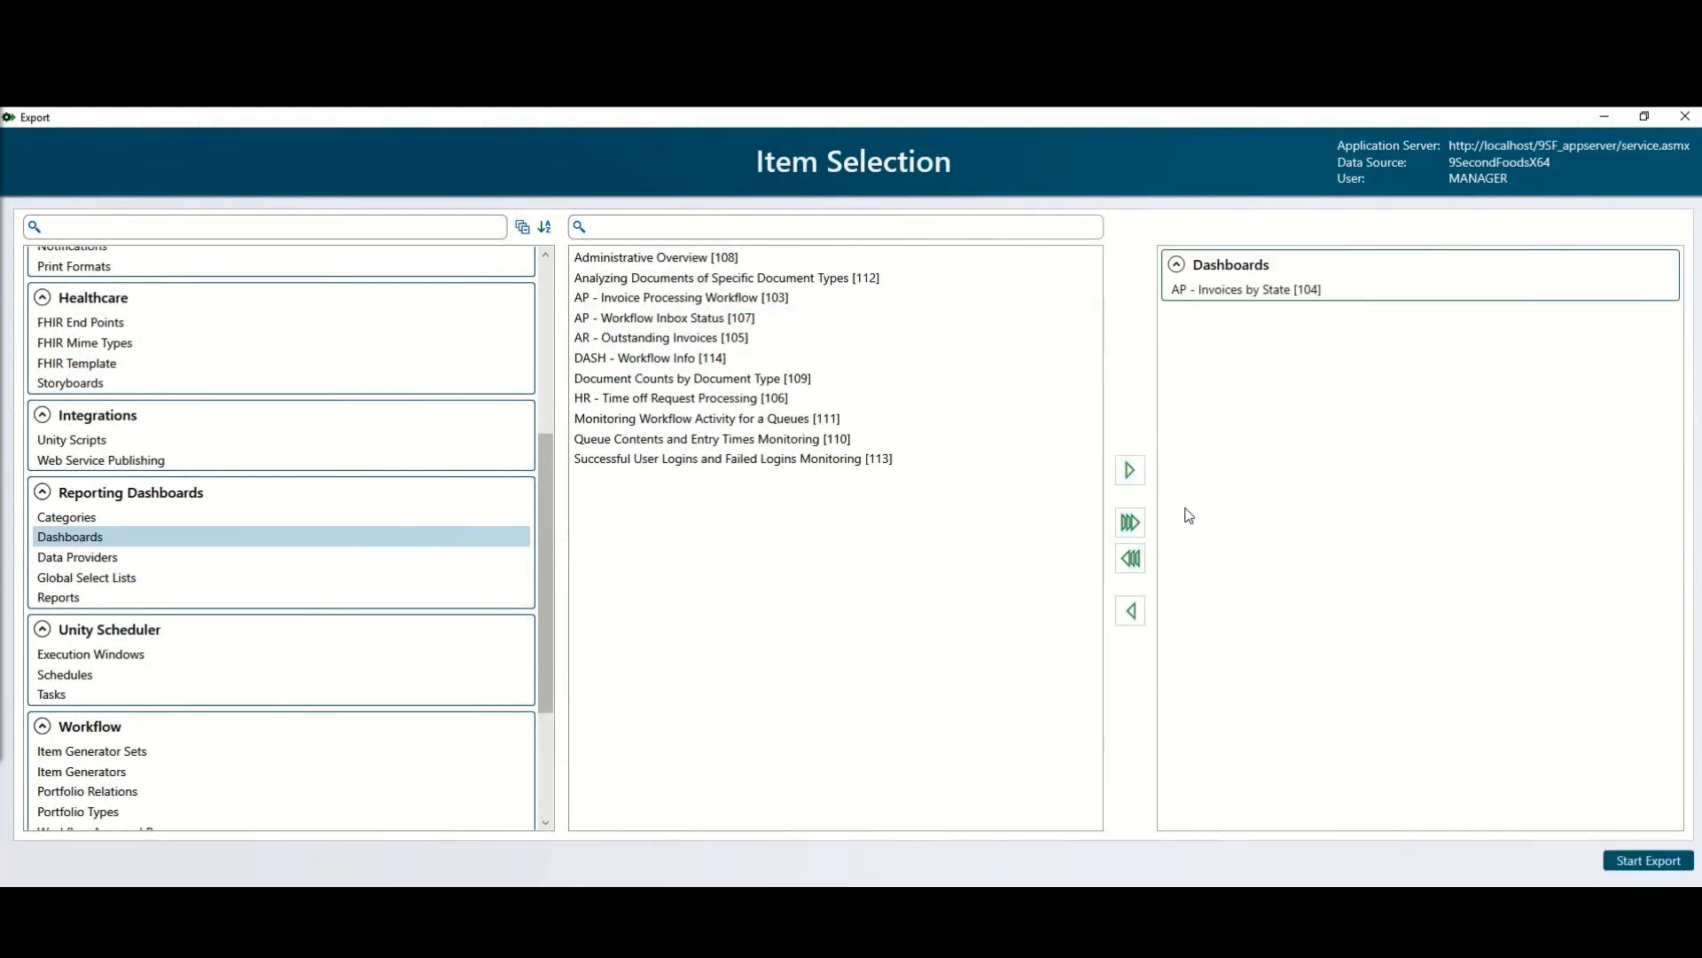
left_click(1666, 862)
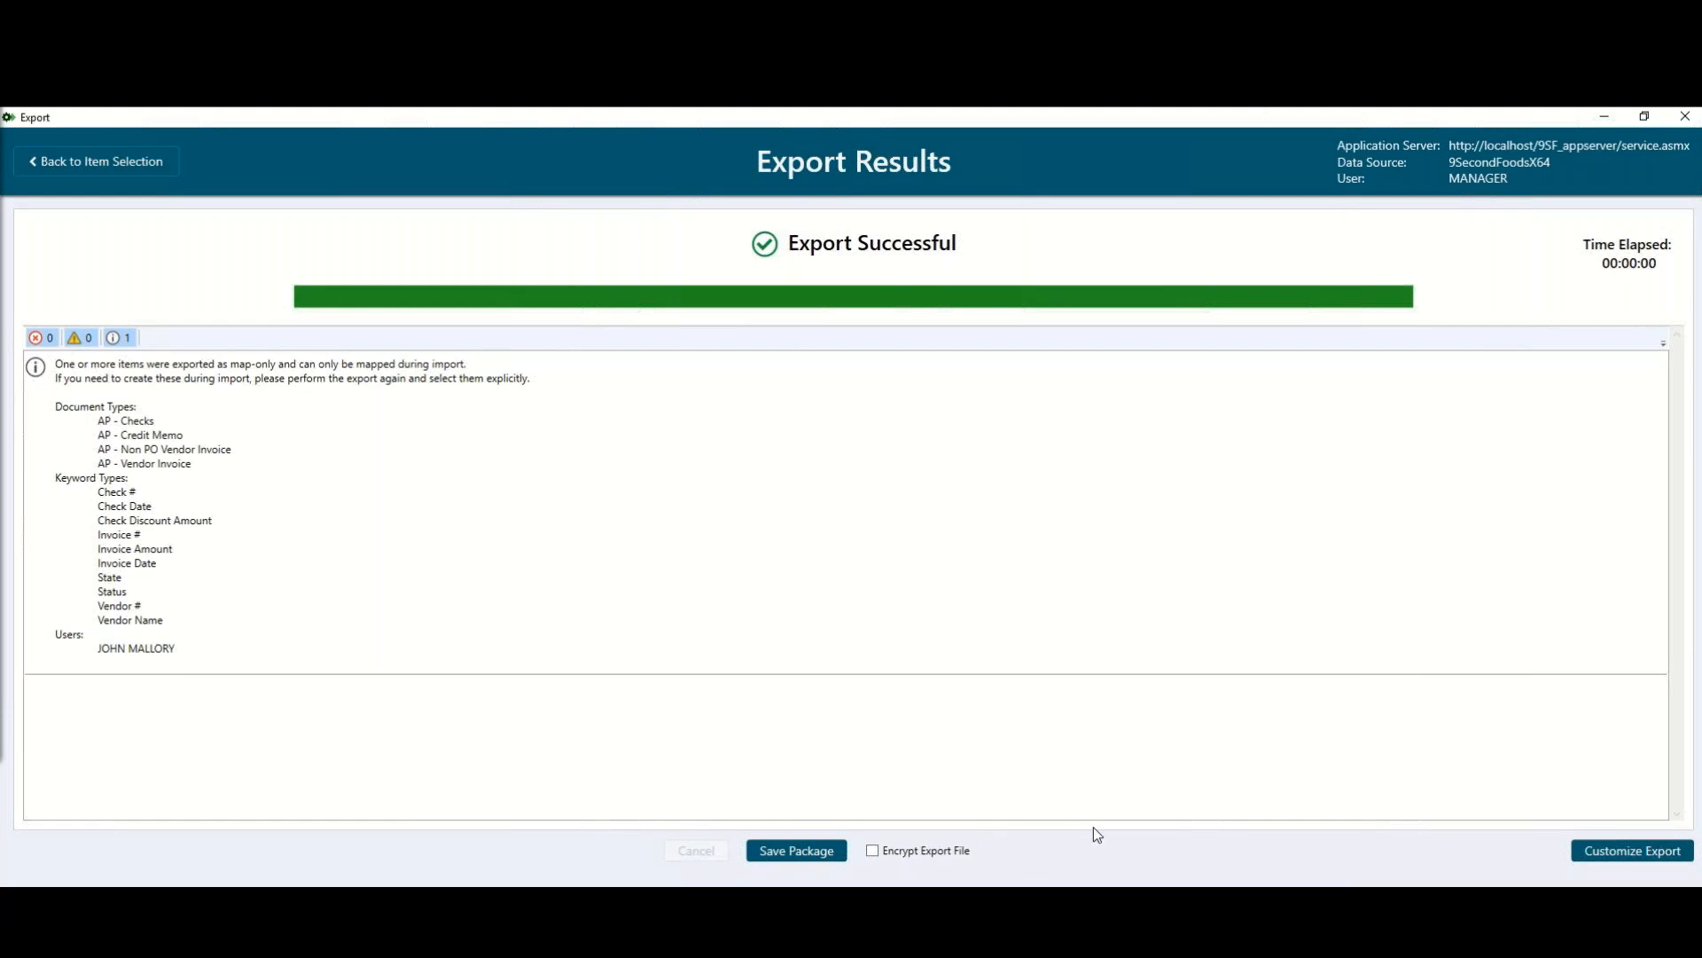
Step: In Customize Export, expand the dashboard and its AP-Invoice Payouts by Geography provider, then choose Save Package
left_click(1608, 852)
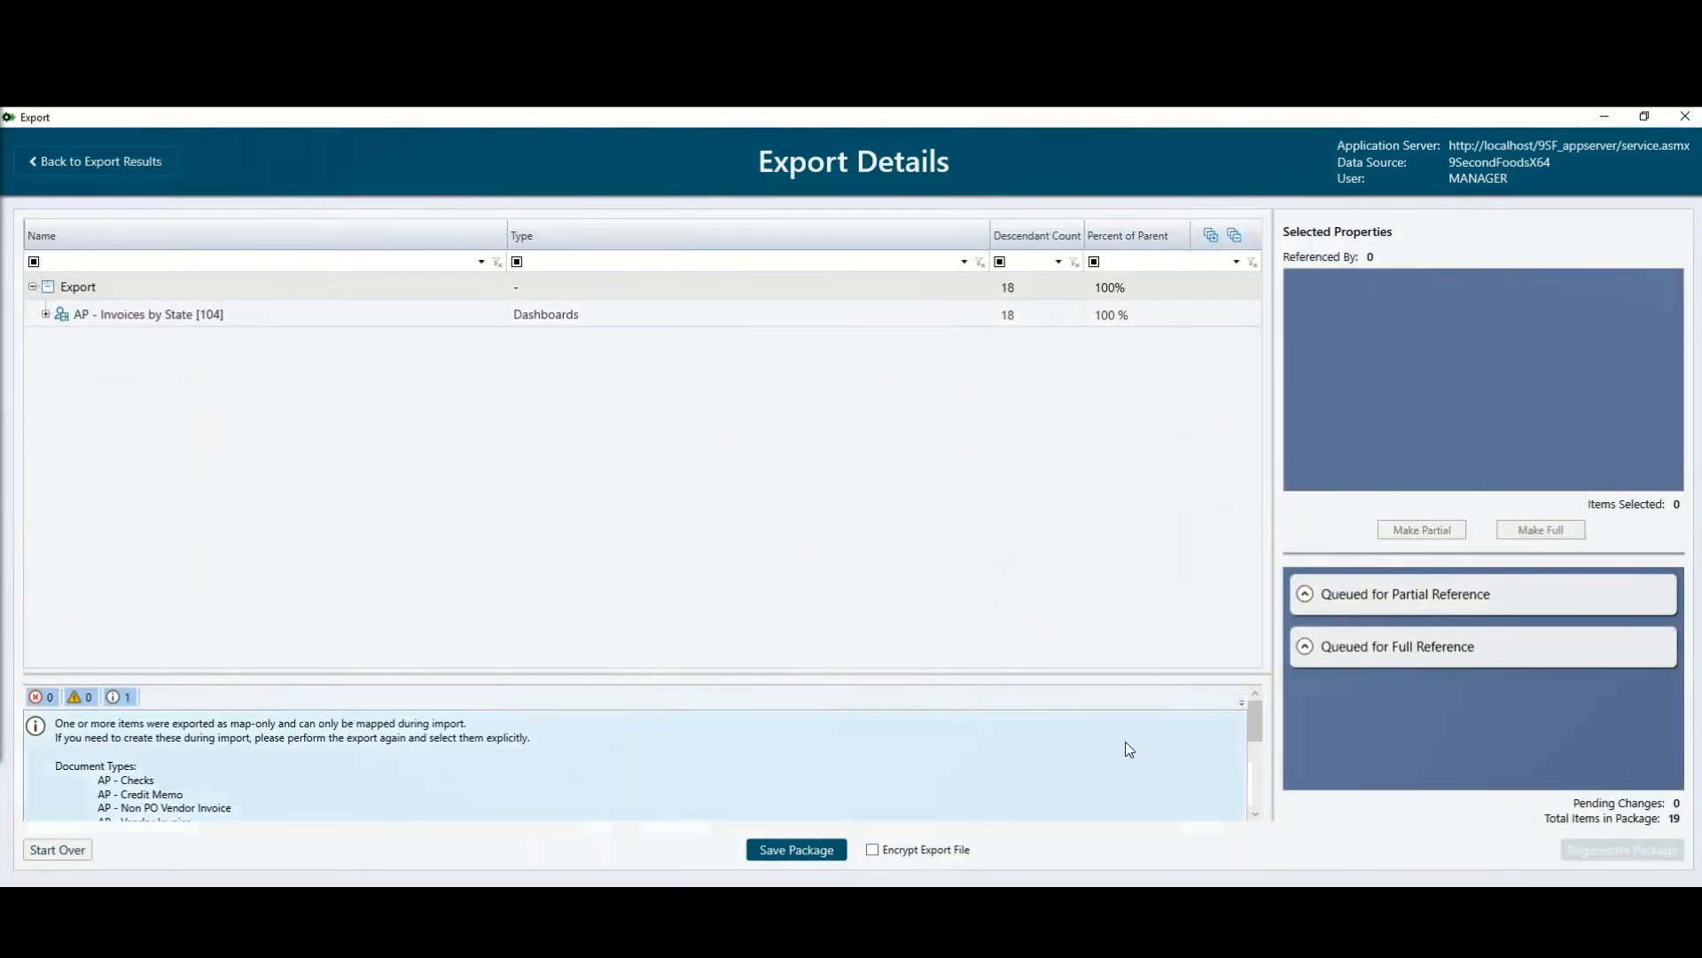
left_click(46, 316)
left_click(47, 316)
left_click(59, 342)
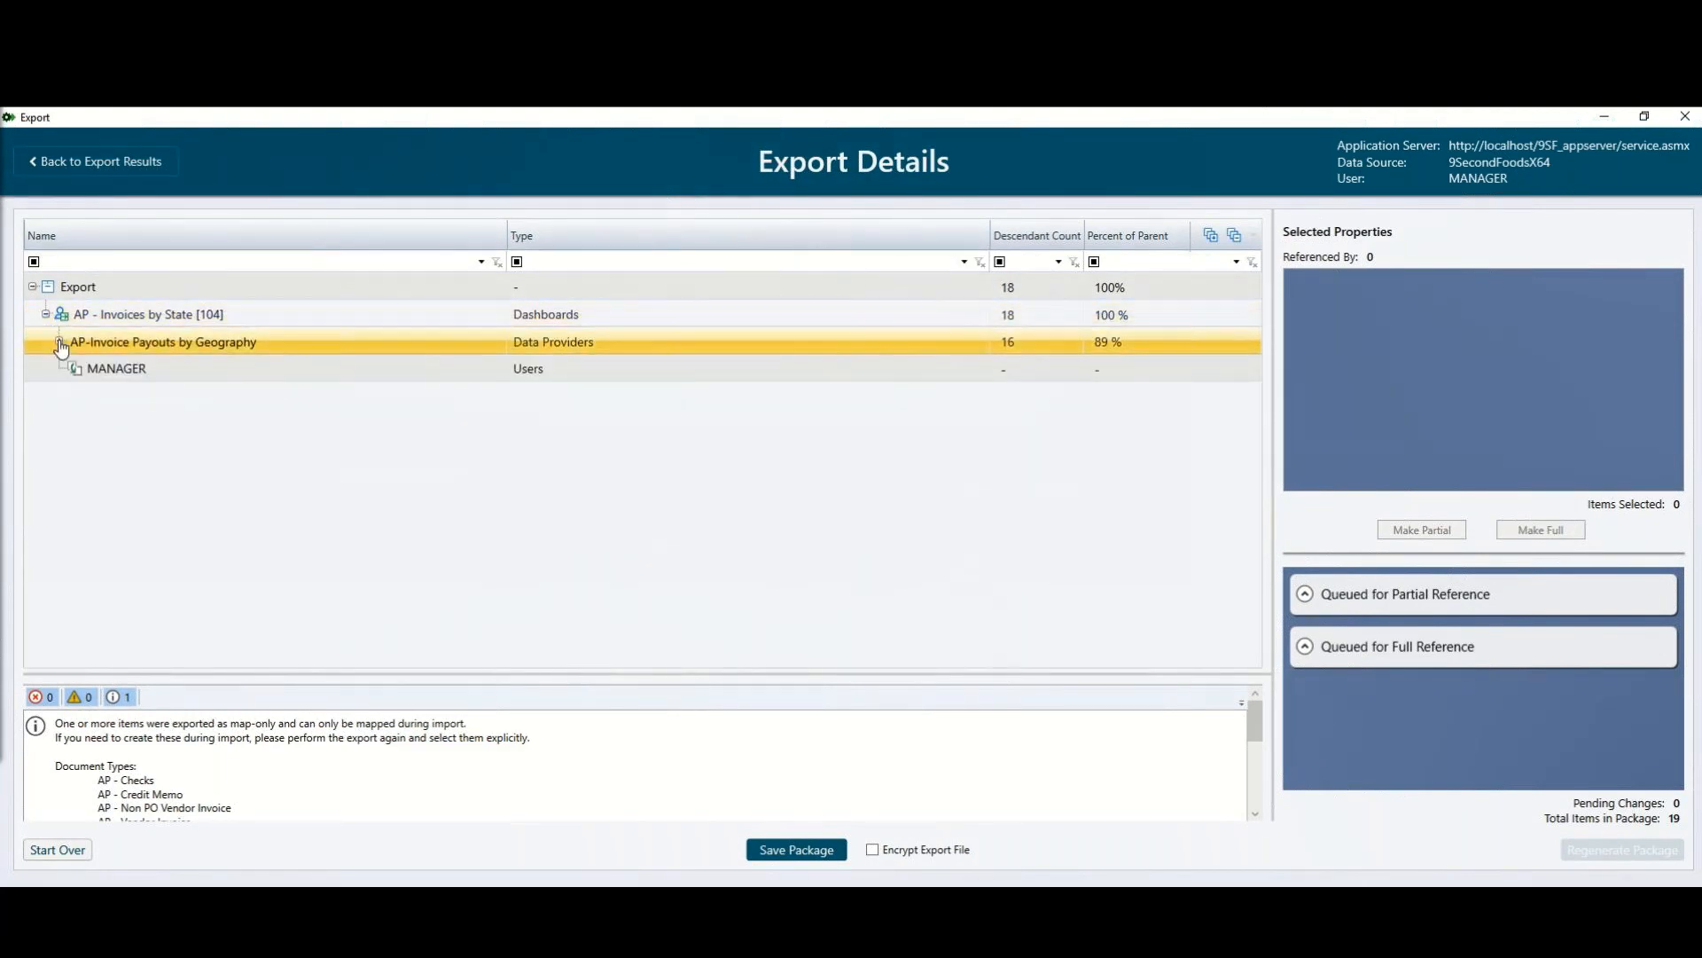
left_click(60, 342)
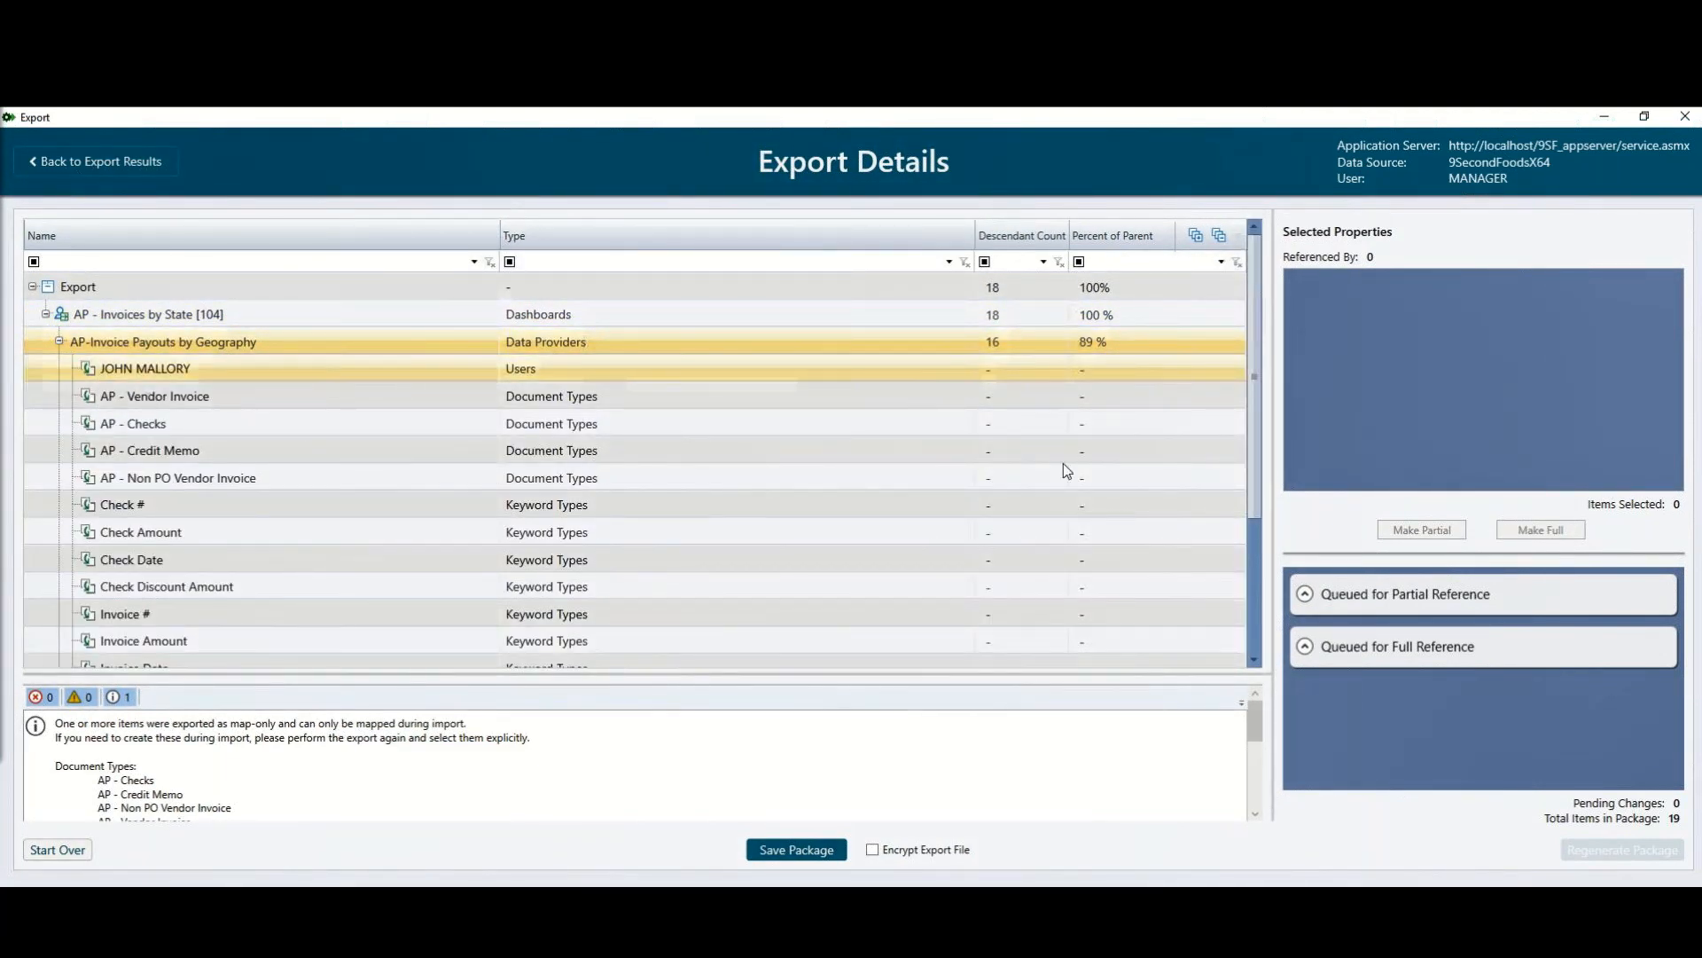
left_click_drag(1256, 417, 1248, 566)
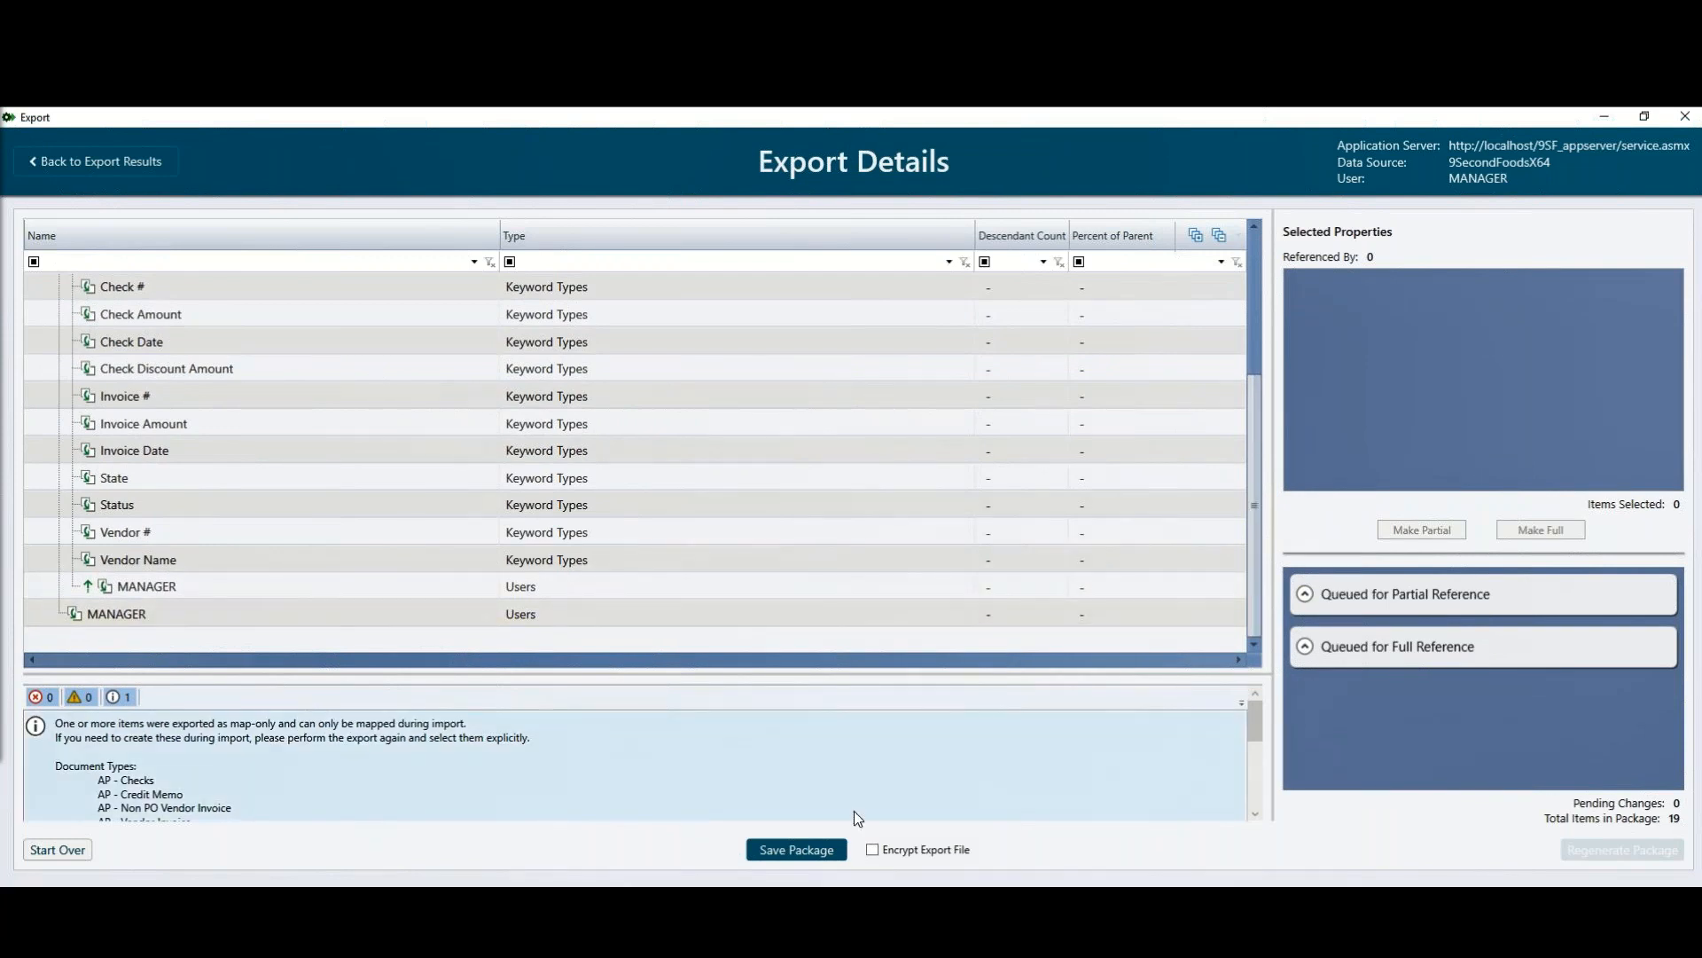
left_click(807, 854)
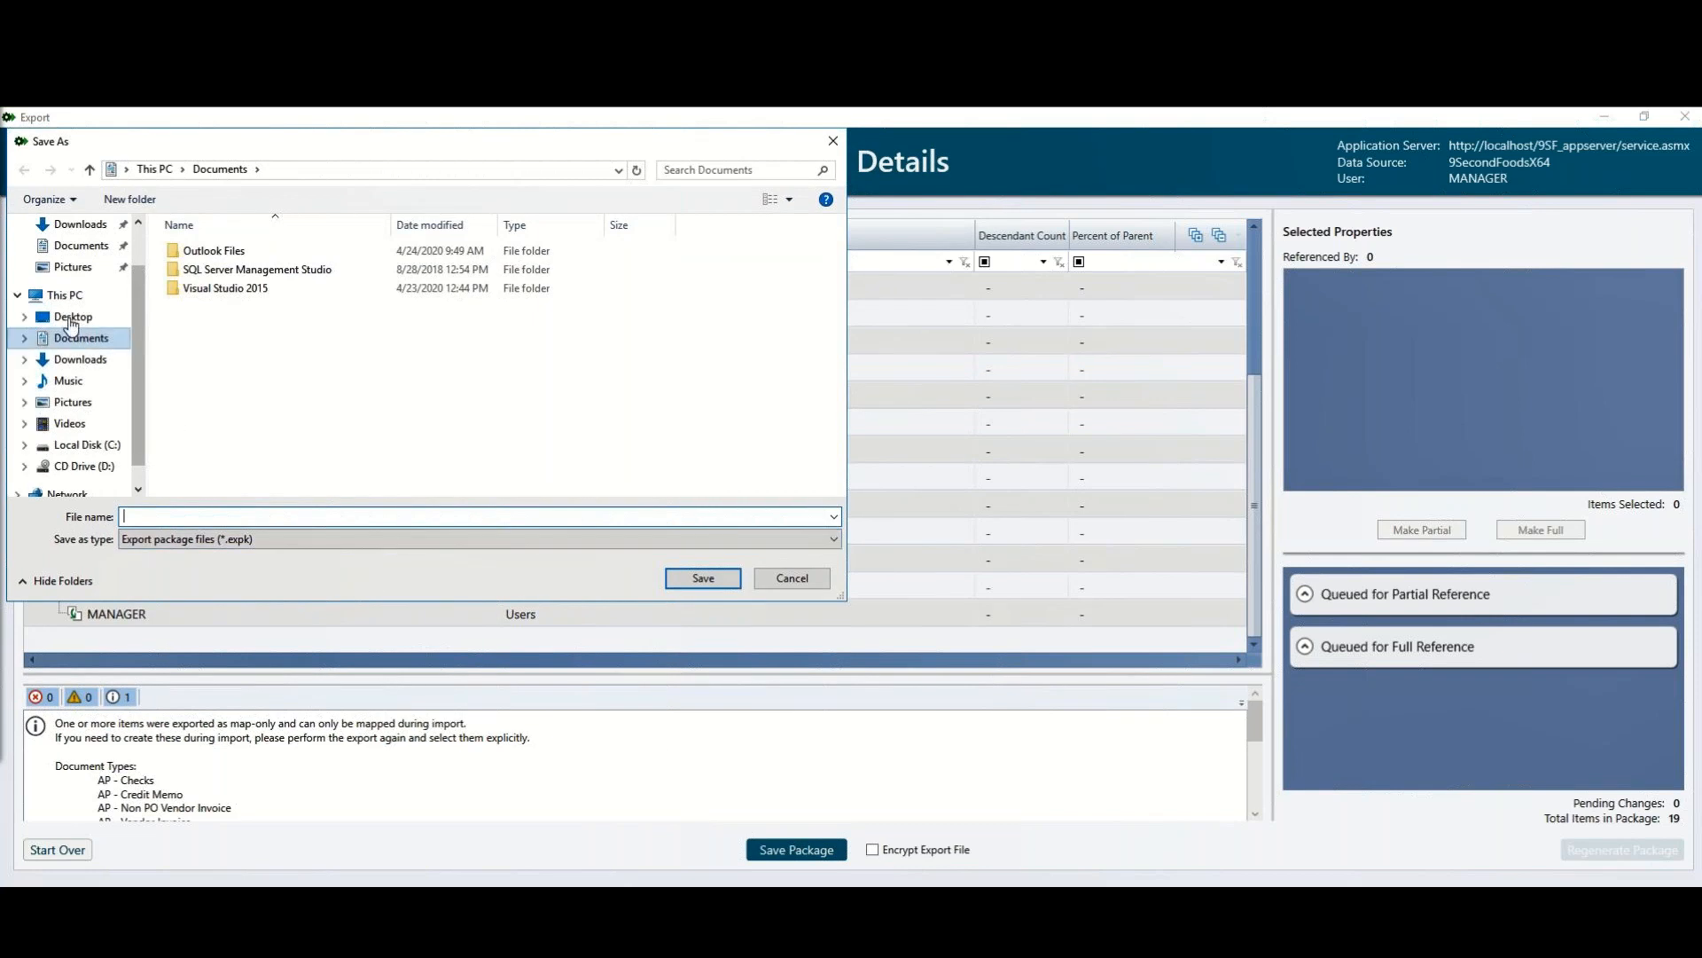
Step: Save the package as 'Dashboard' on the Desktop and close the Export window
left_click(71, 319)
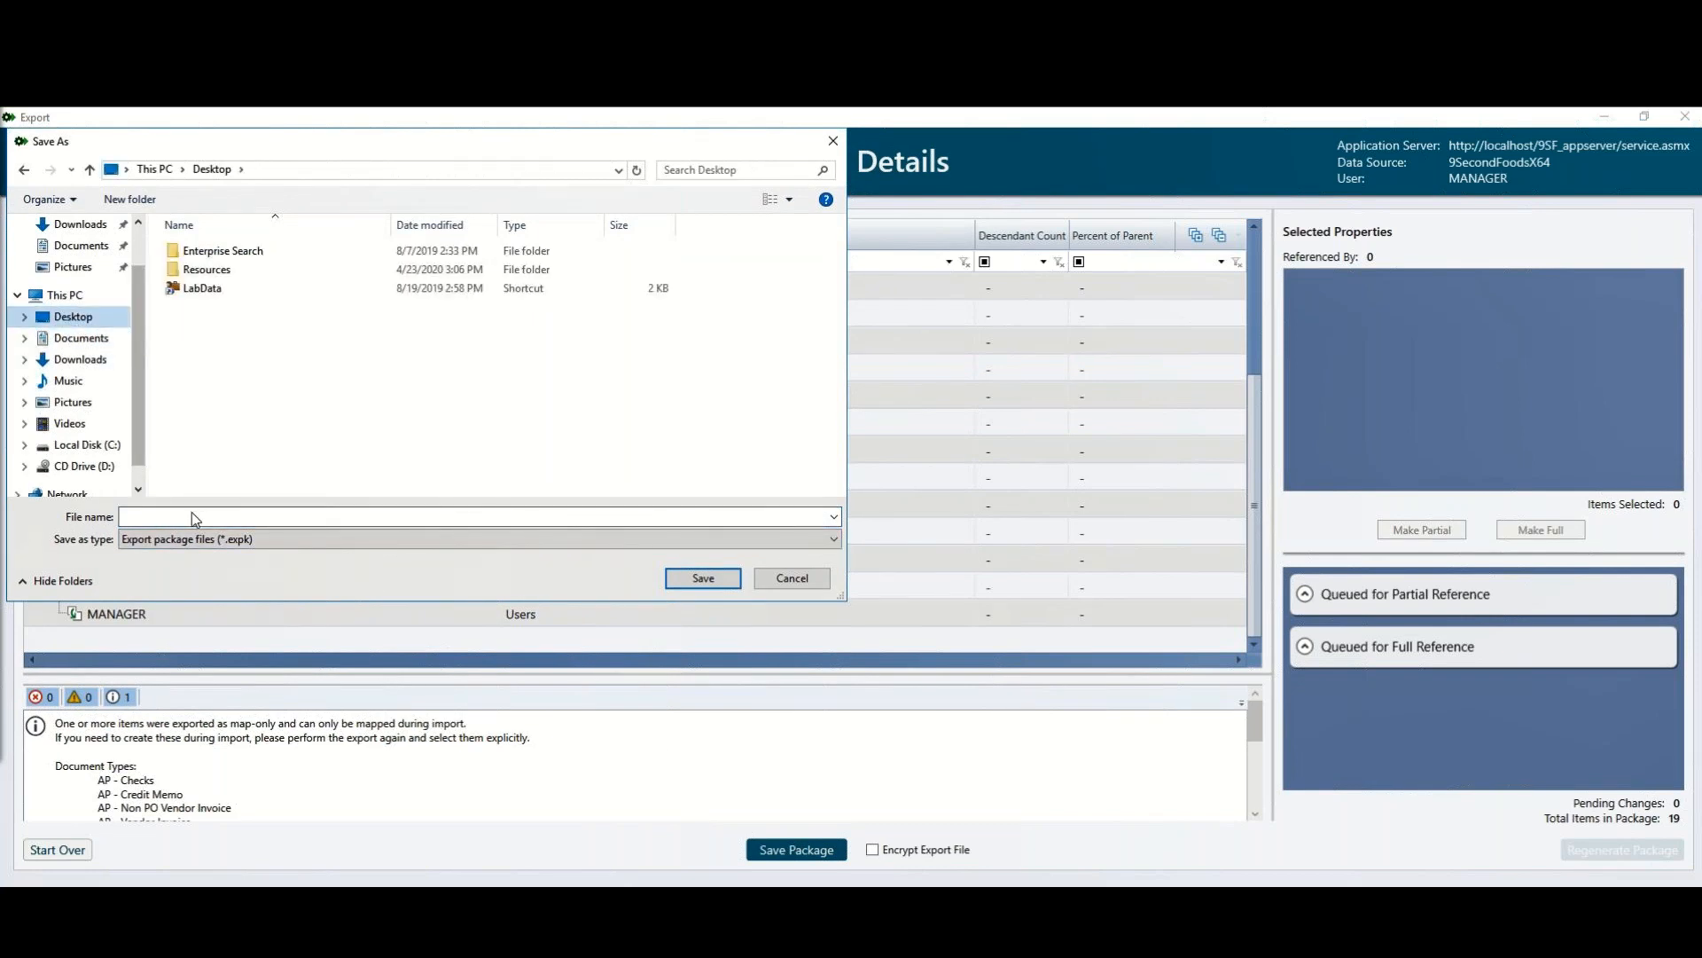
type("Dashboard")
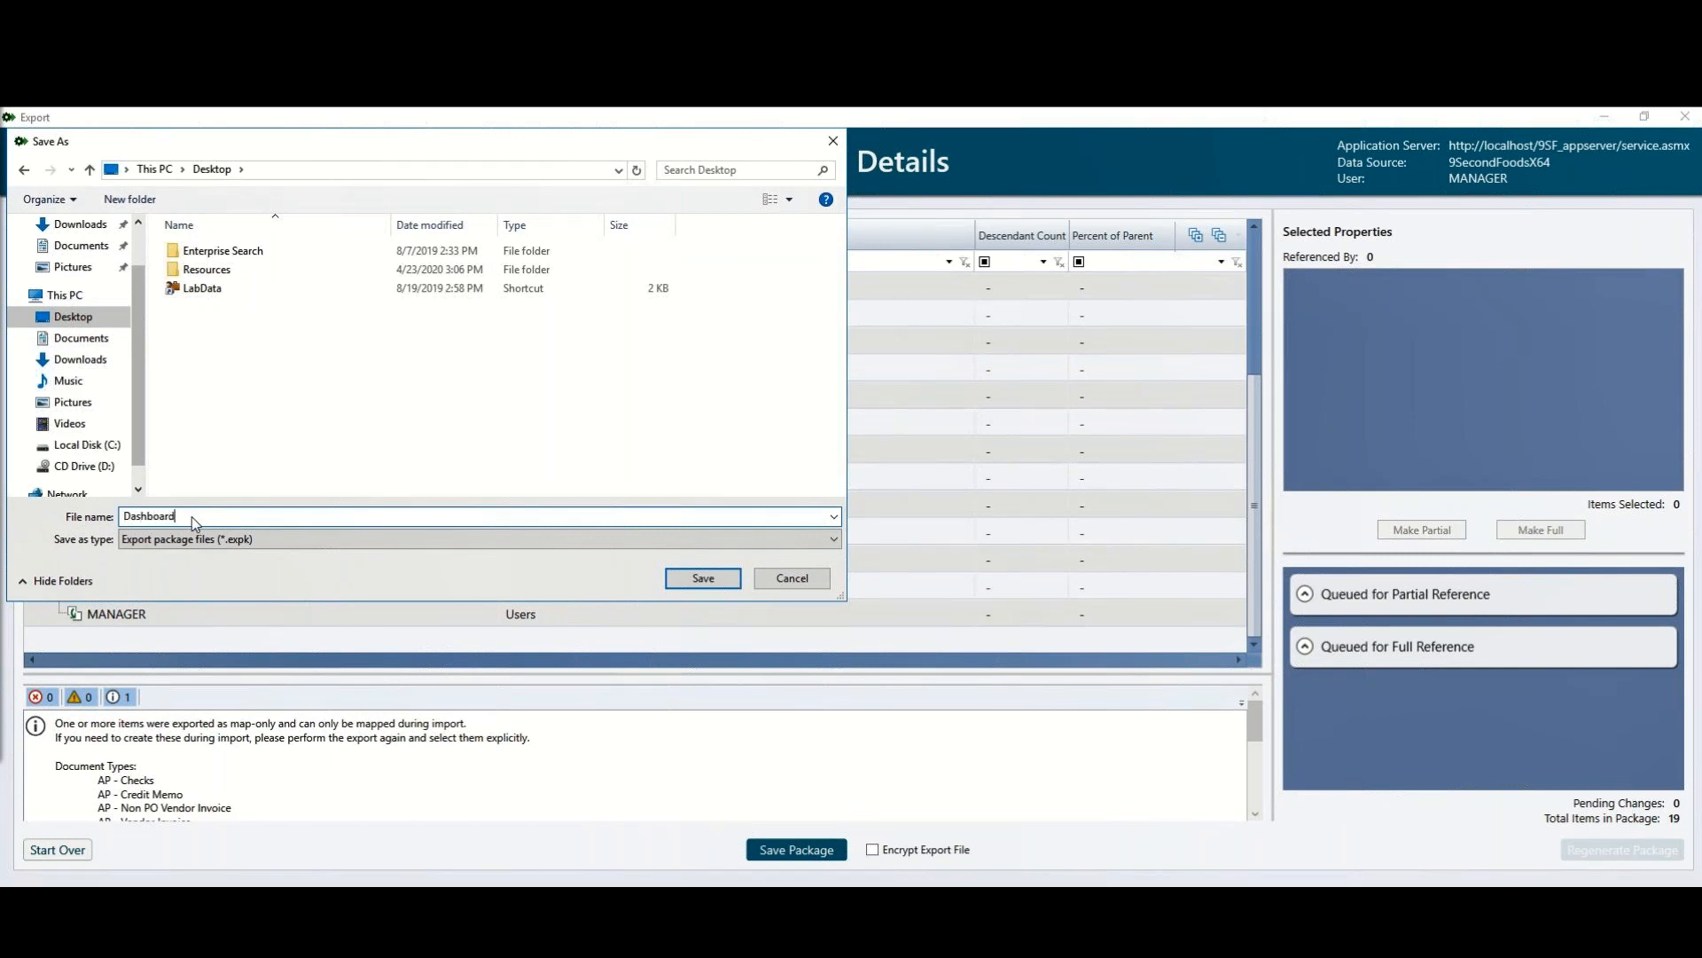
left_click(693, 578)
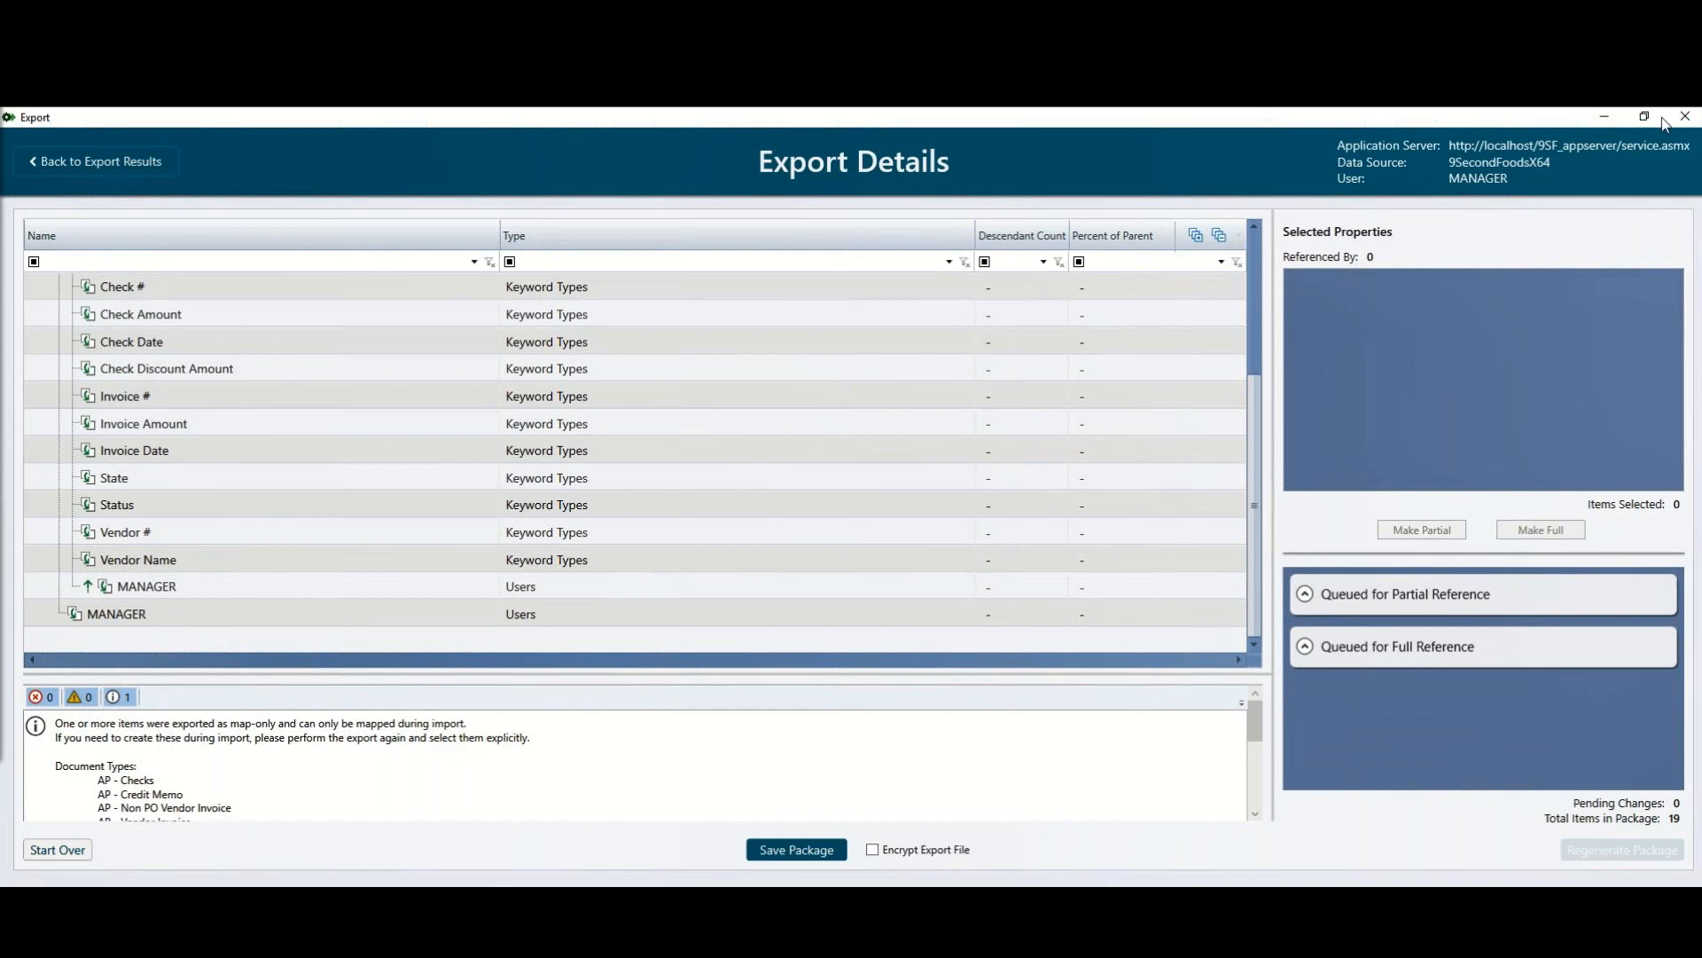
left_click(1685, 117)
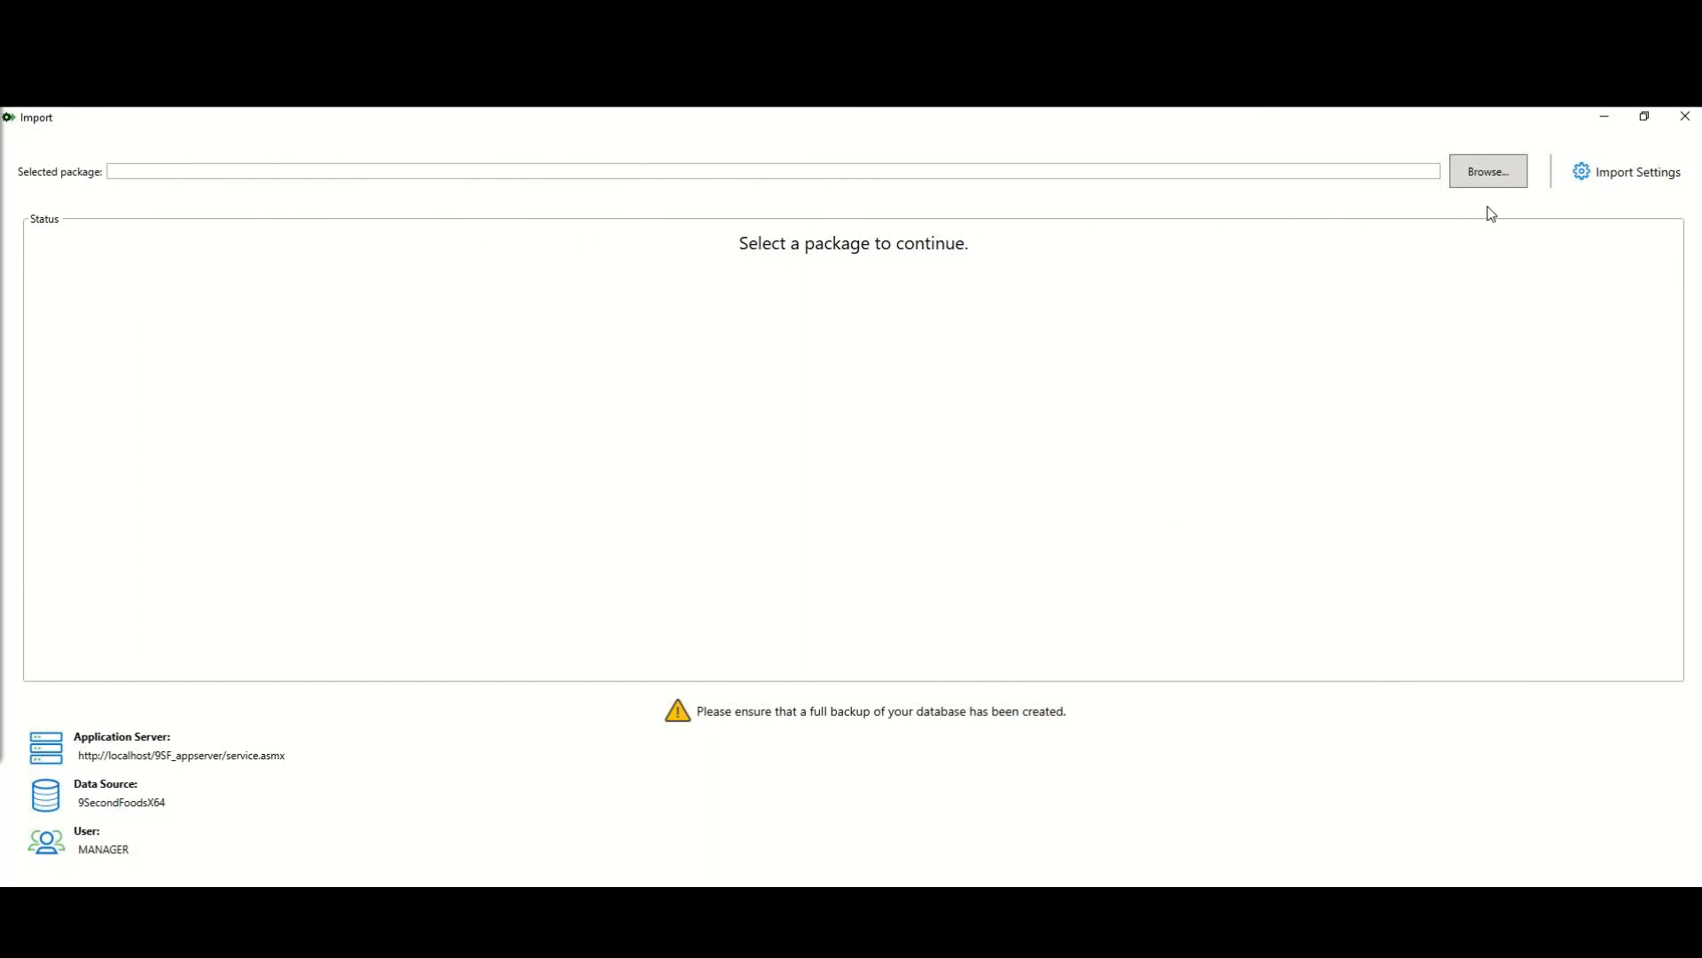
Step: Browse to APDocumentTypes.expk on the Desktop and load it into the import
left_click(1509, 187)
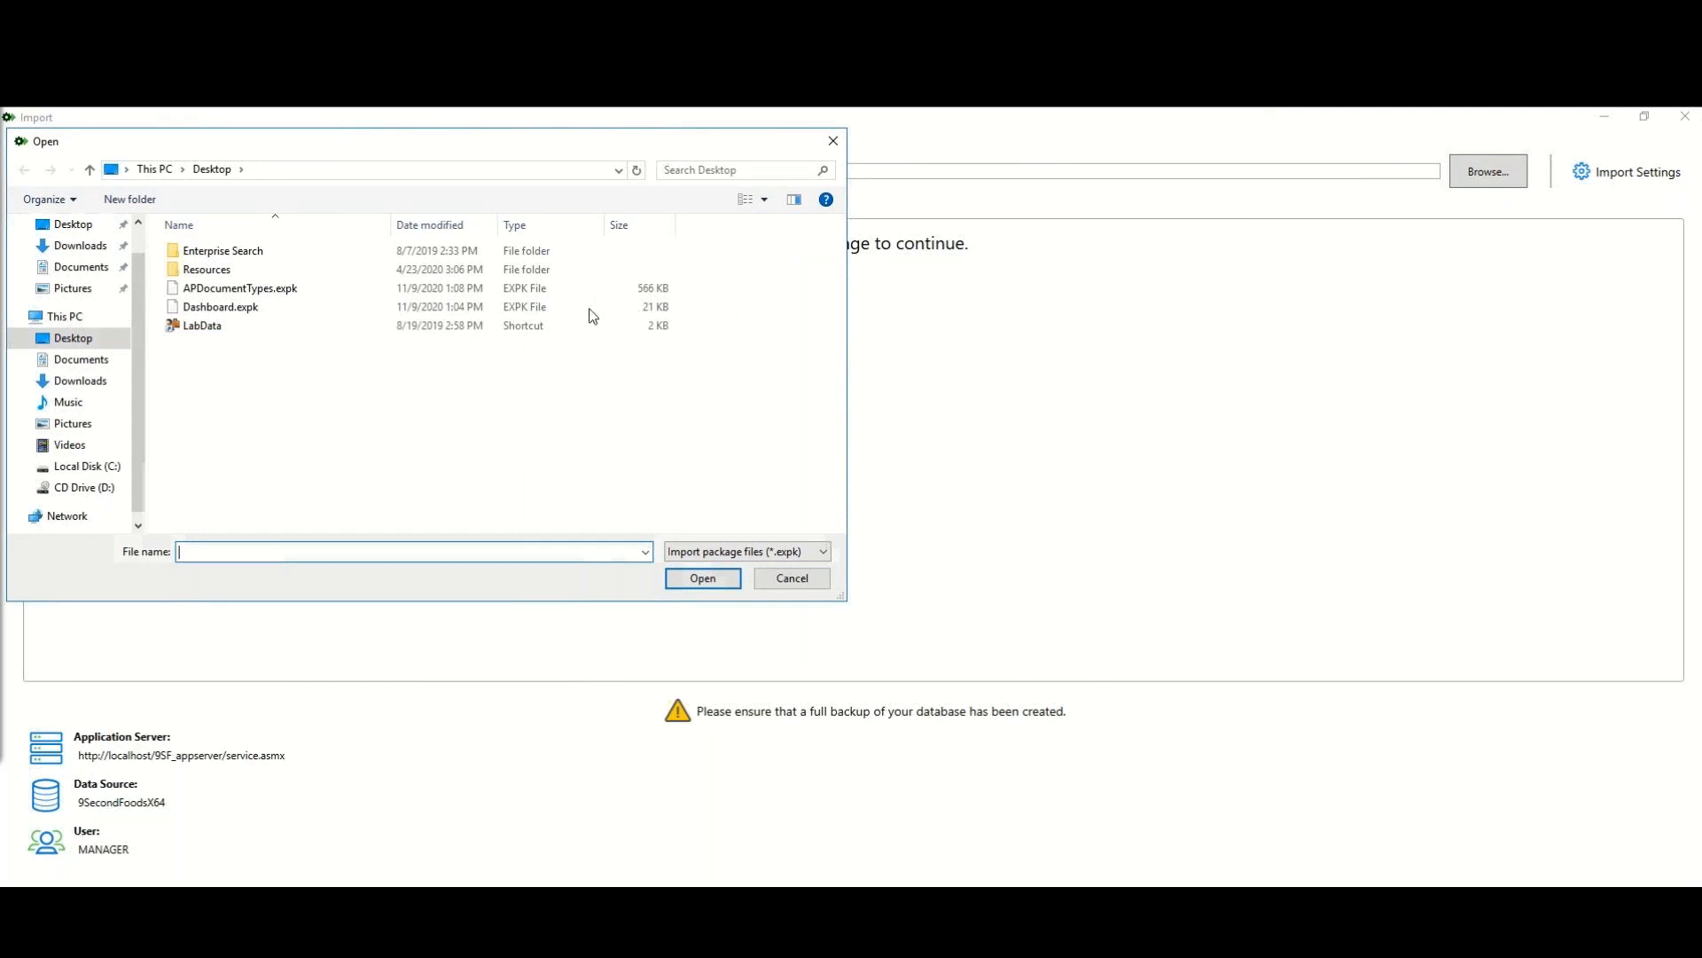
left_click(367, 290)
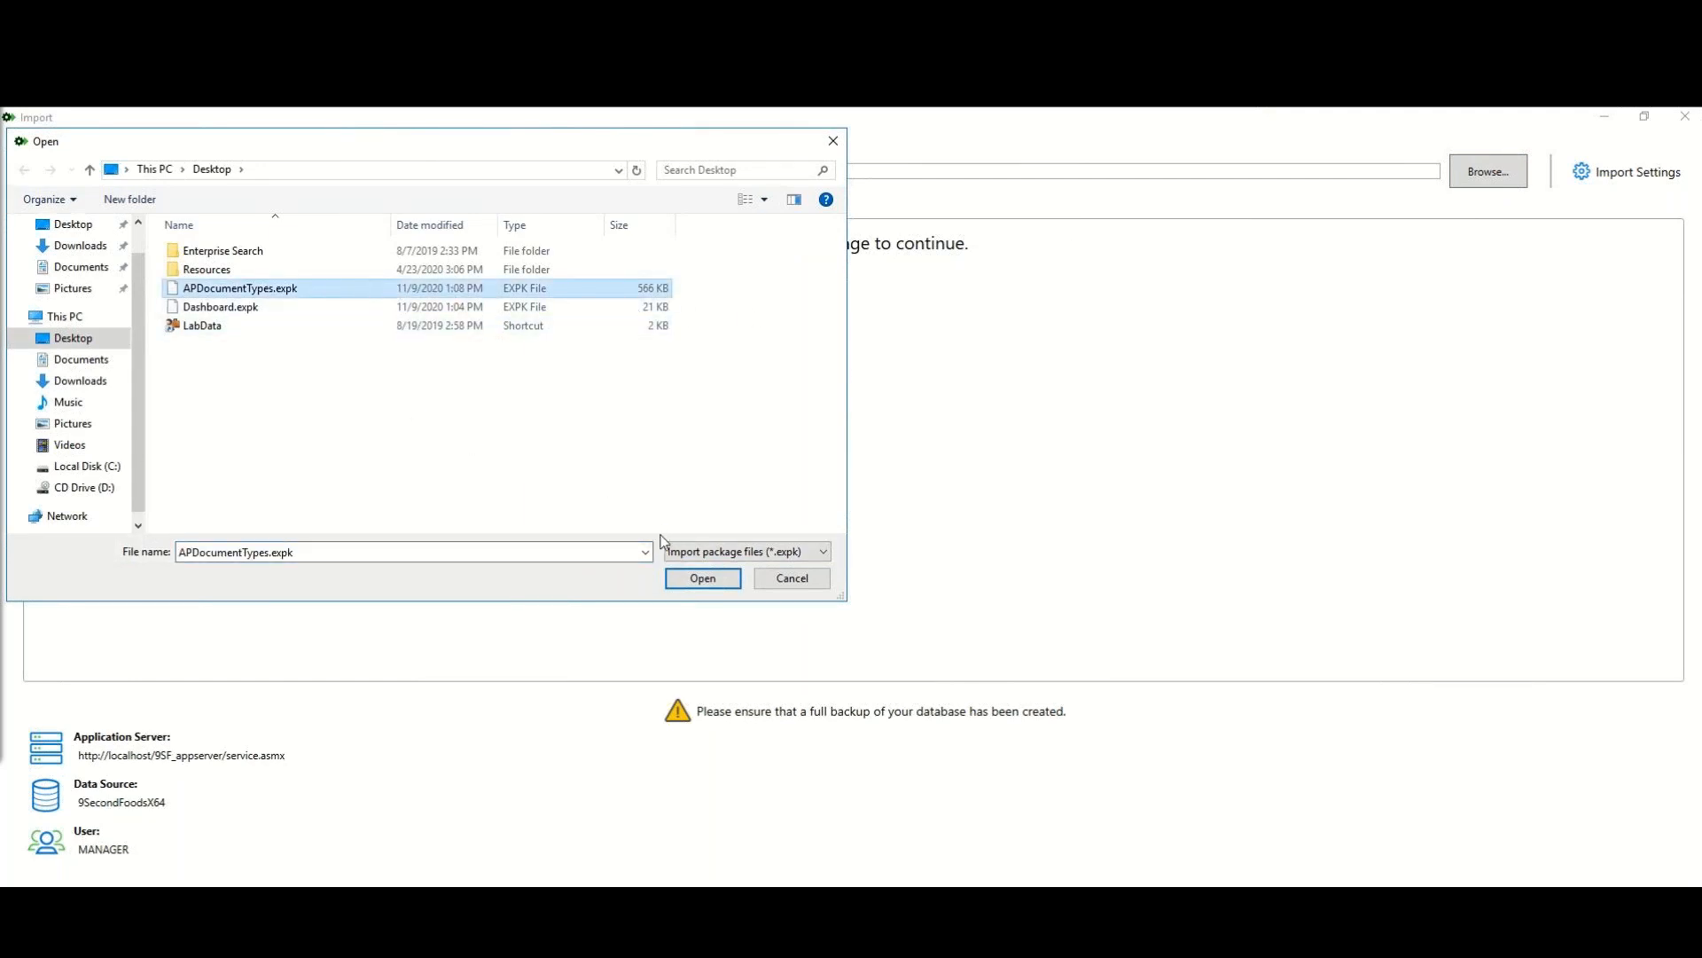
left_click(706, 580)
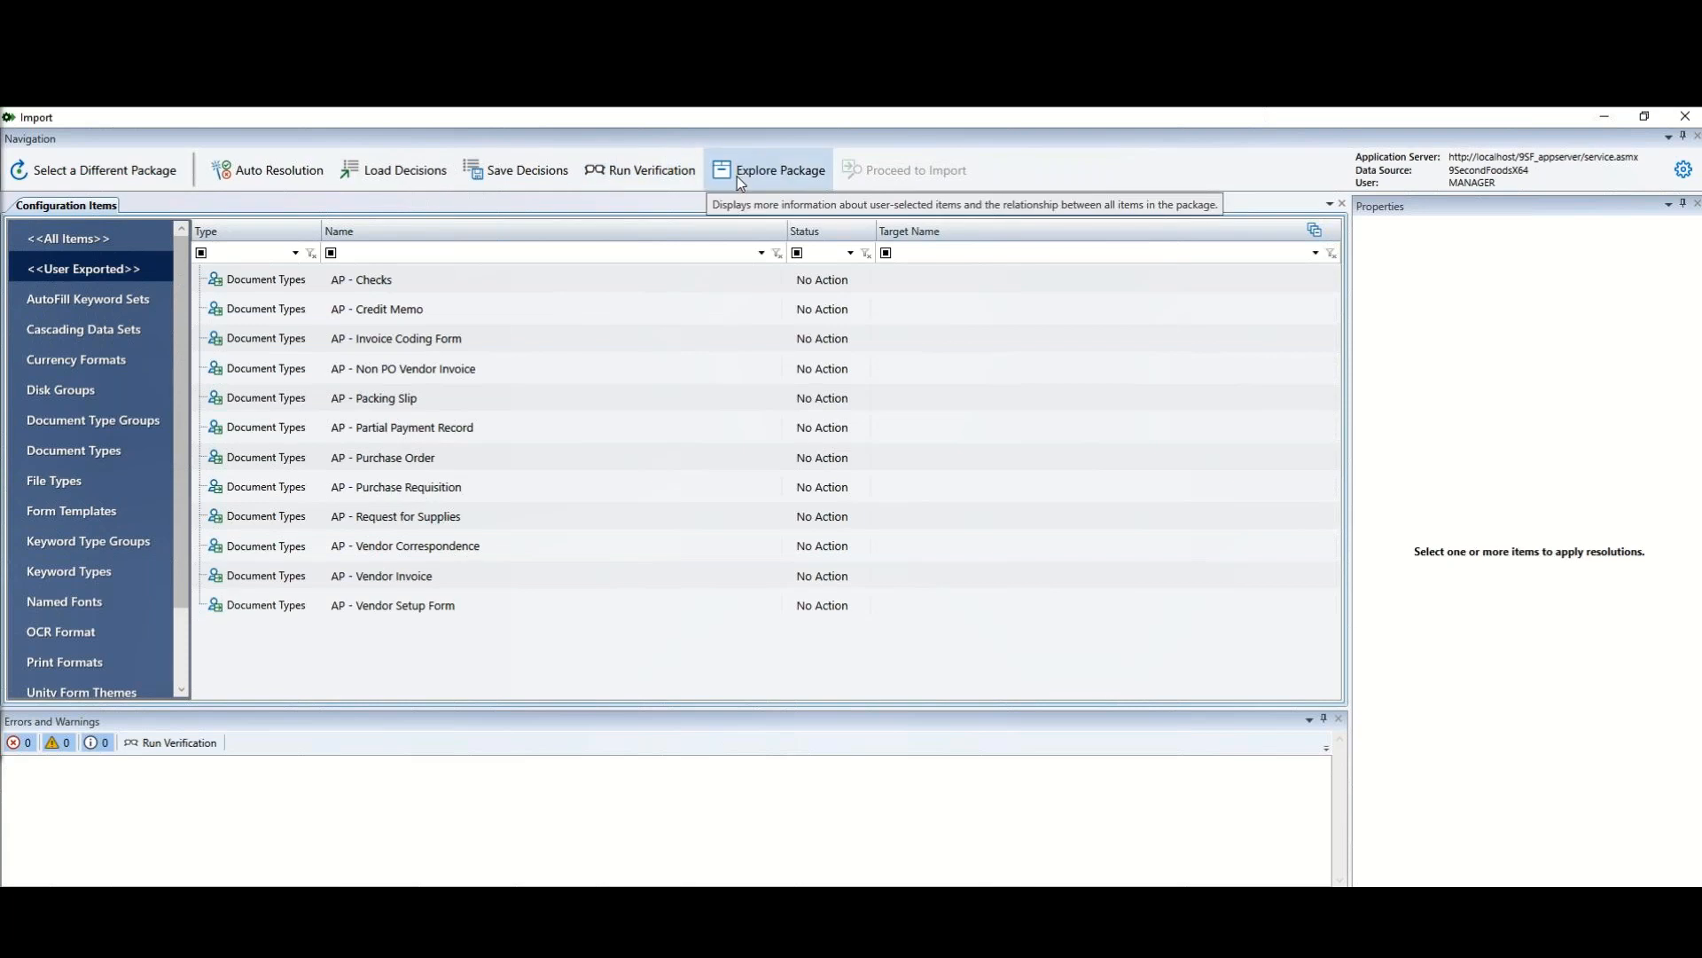
Step: Select all twelve AP document types and apply the Replace Existing Items resolution to them
left_click(660, 289)
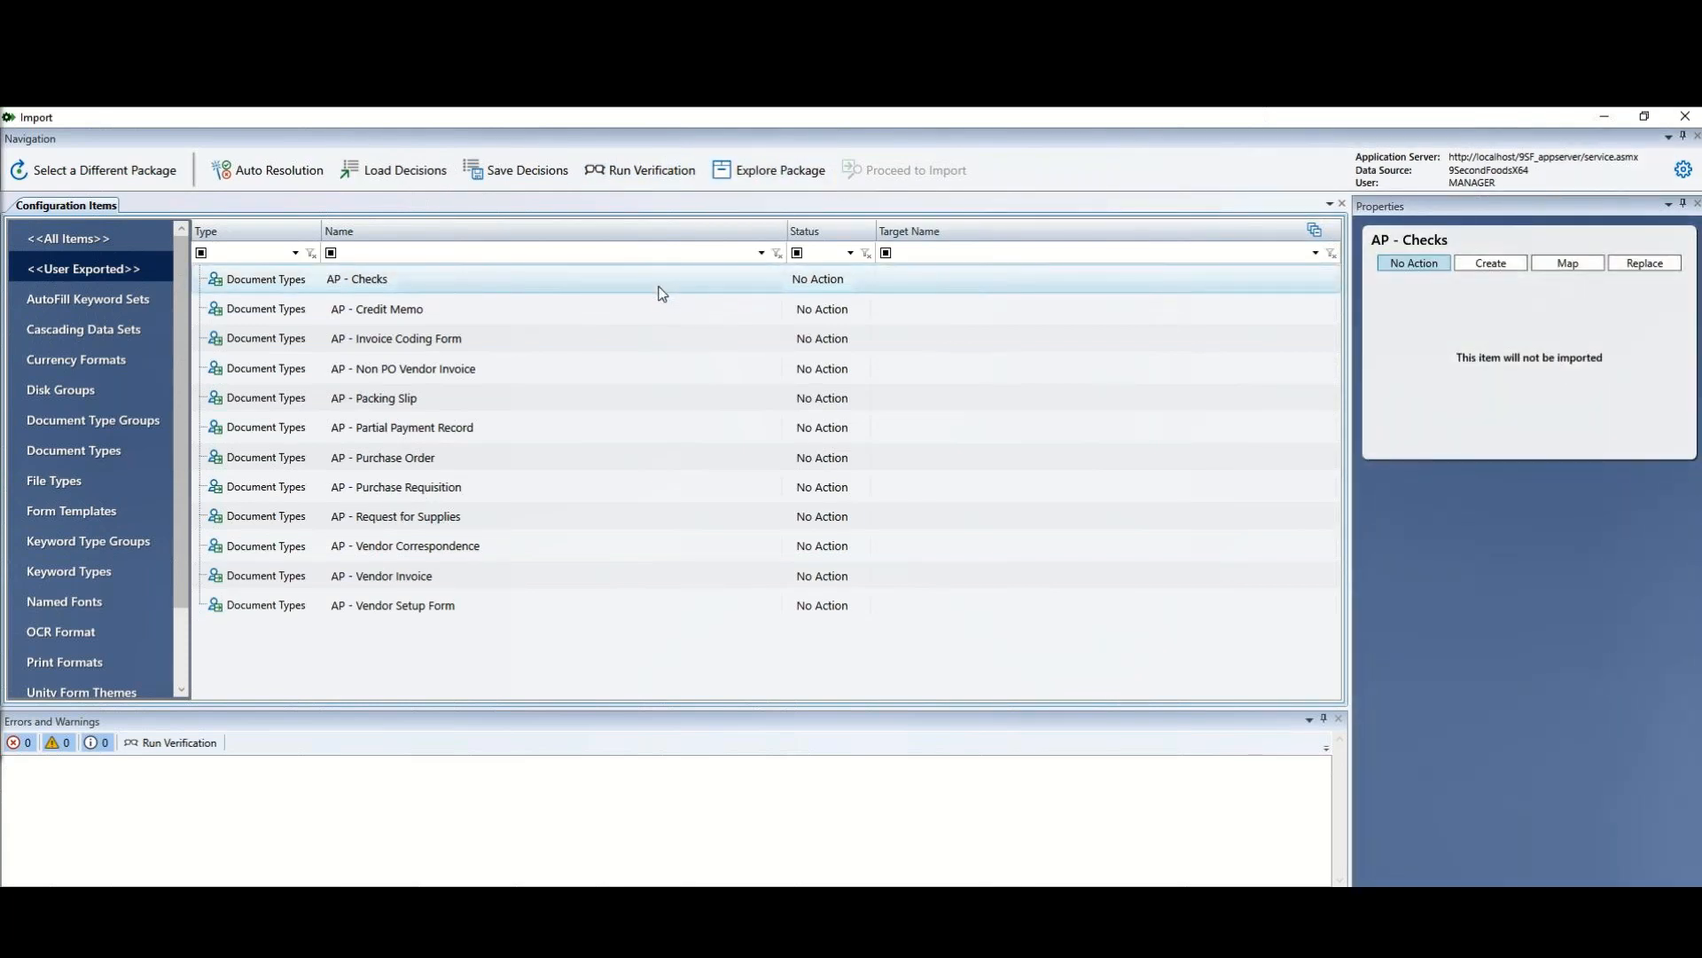
left_click(466, 609, "shift")
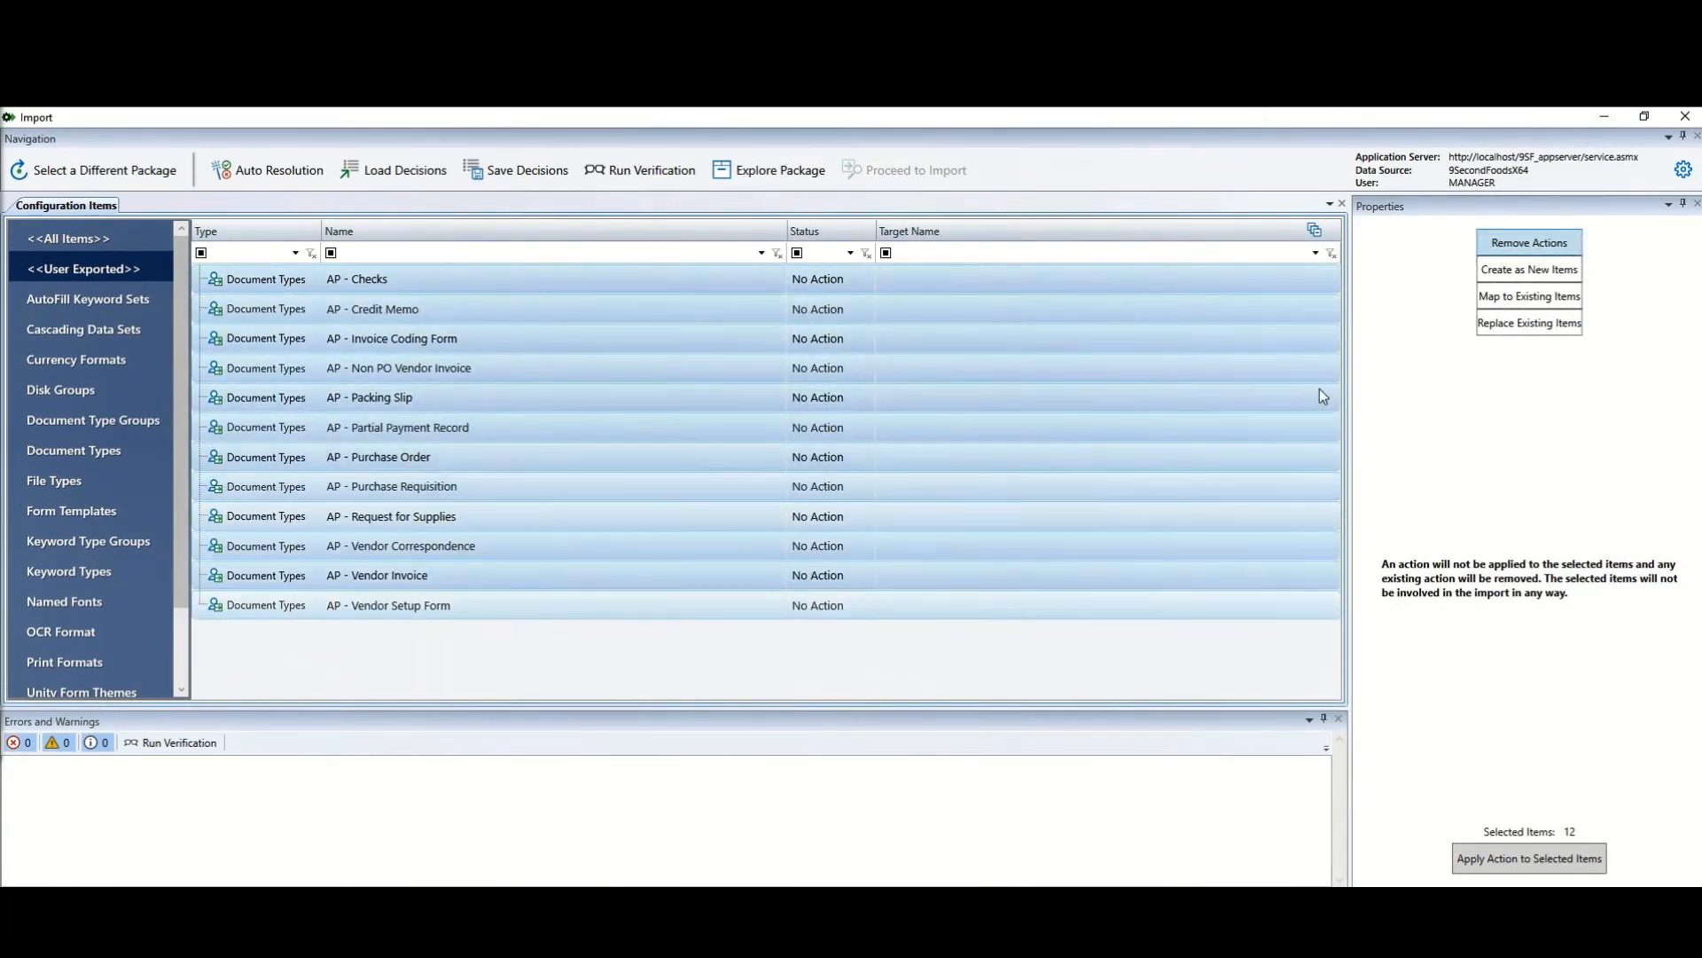
left_click(1534, 325)
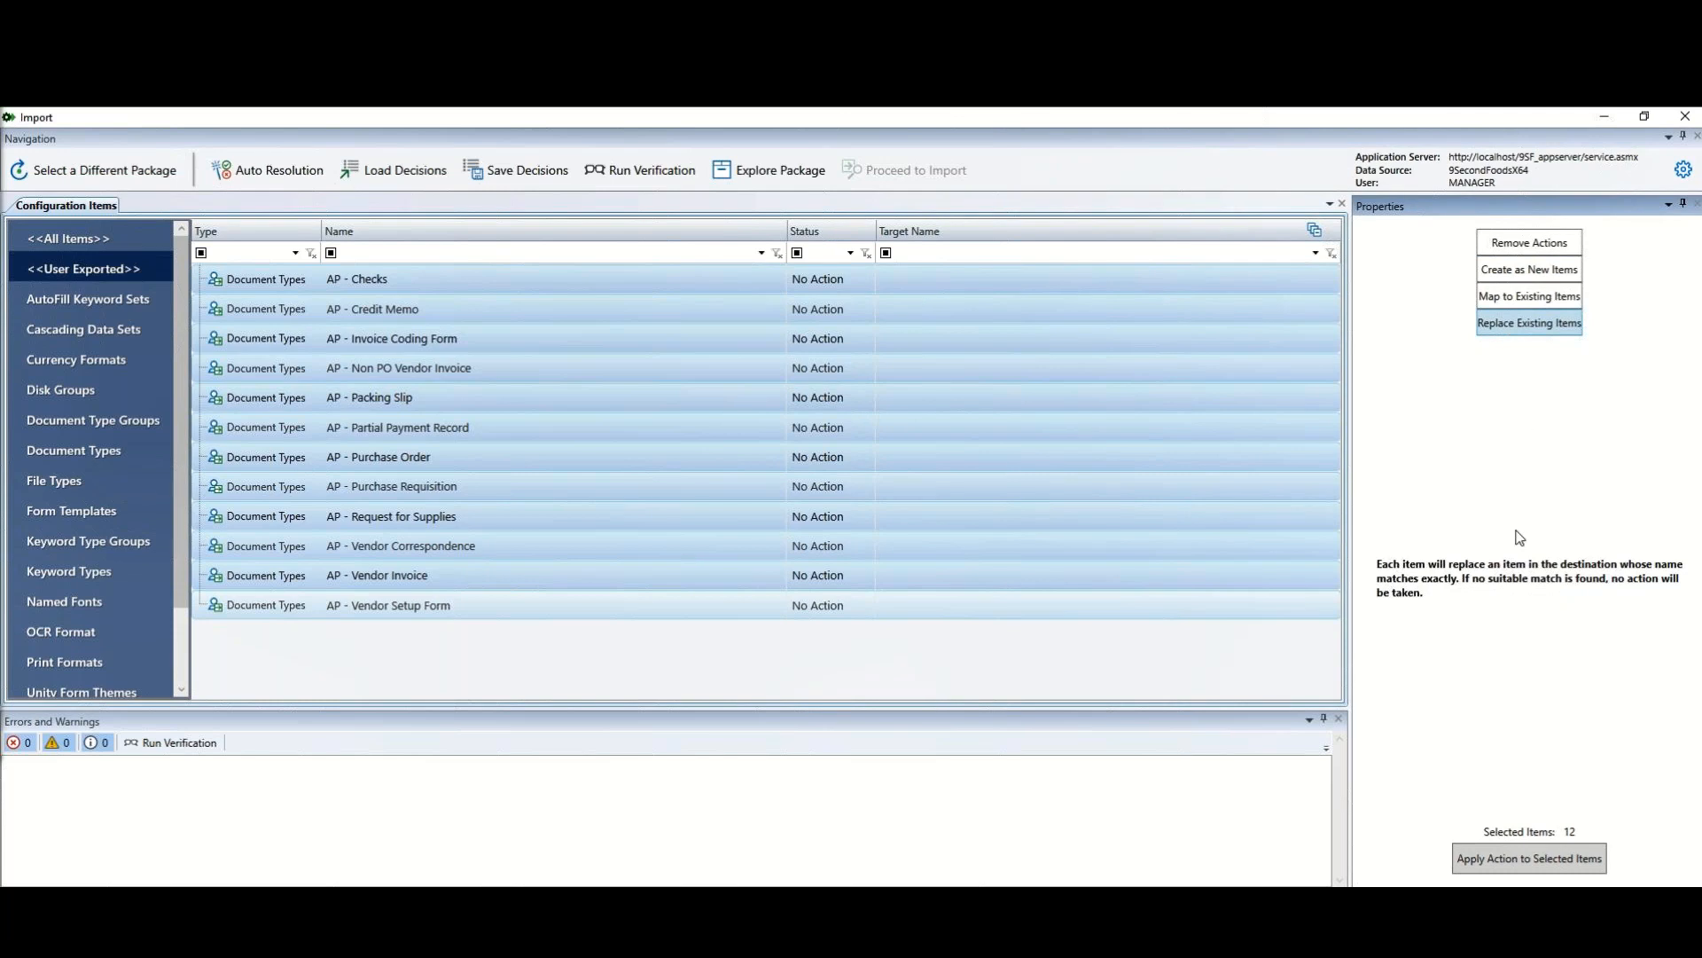
left_click(1543, 854)
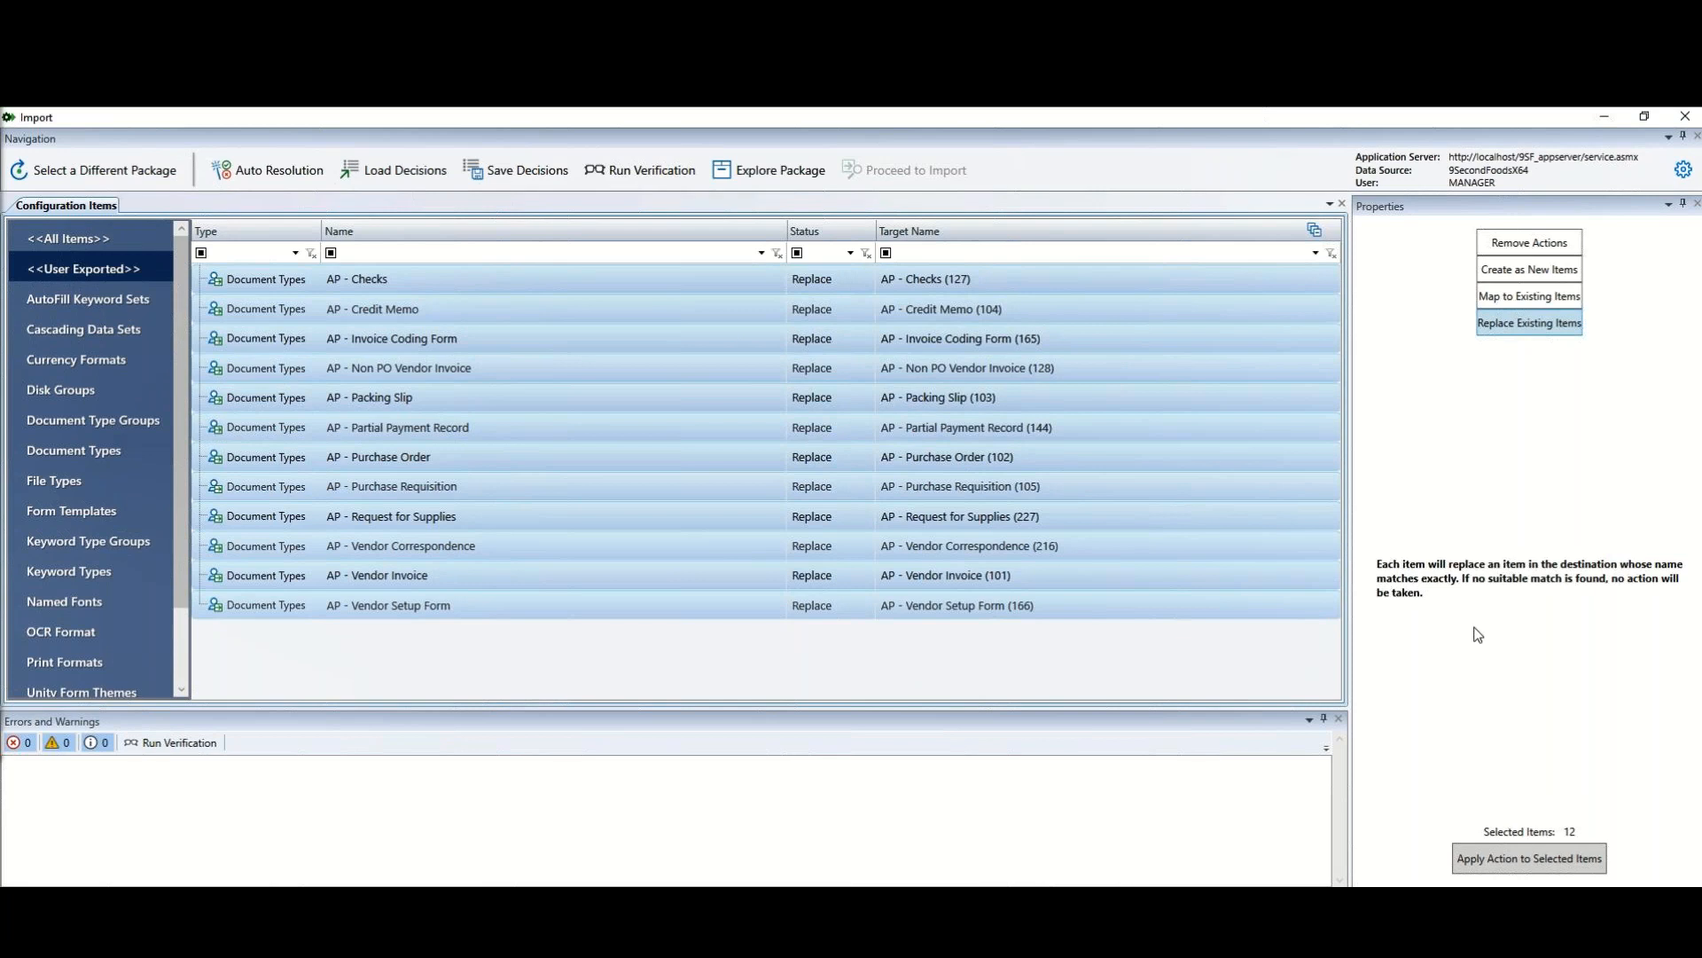
left_click(1496, 507)
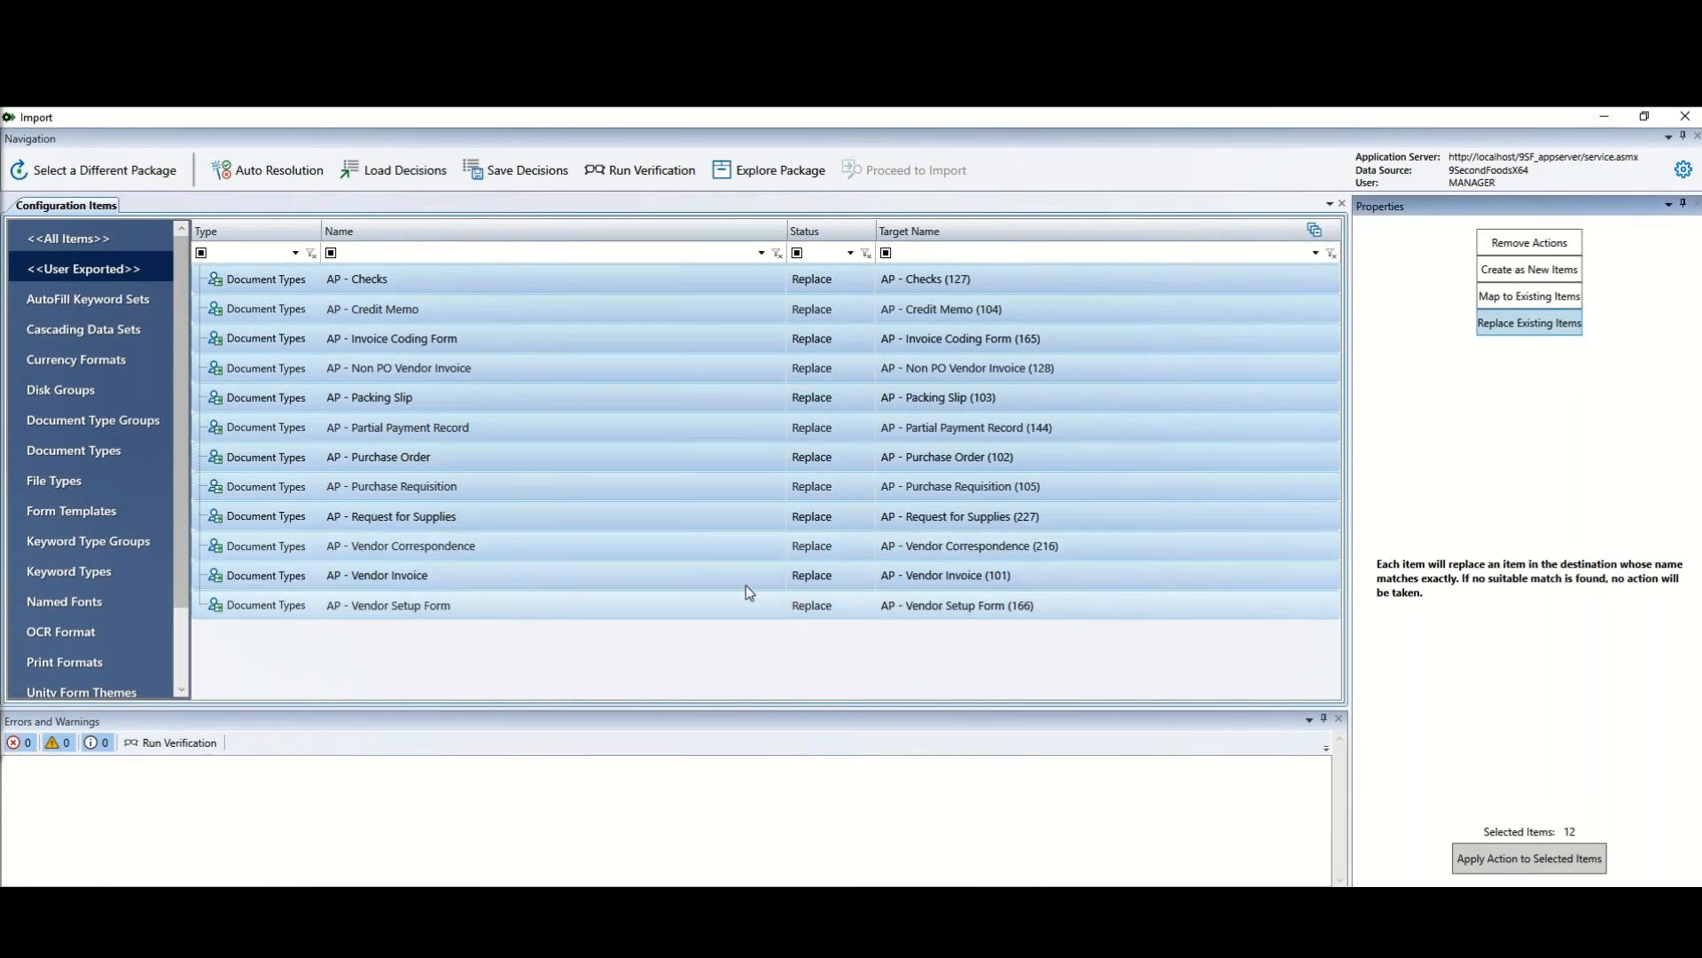
Step: Auto-resolve every package item, keeping AP - Invoice Coding Form set to replace AP - Invoice Coding Form (165)
left_click(284, 168)
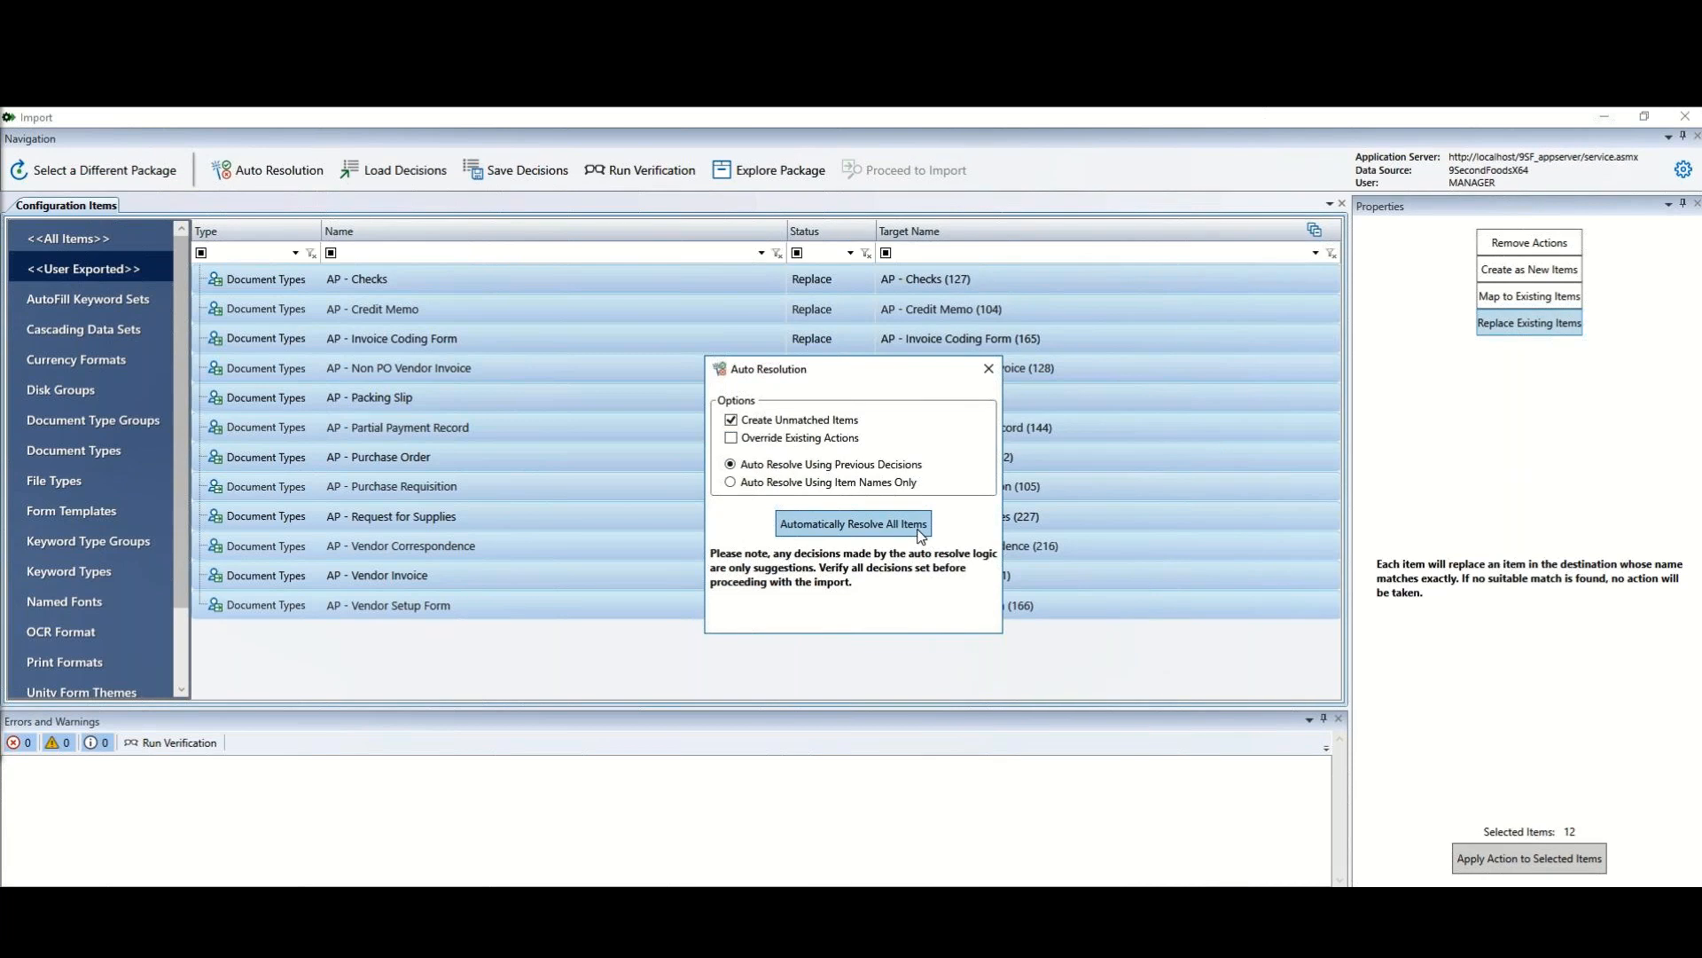
left_click(887, 524)
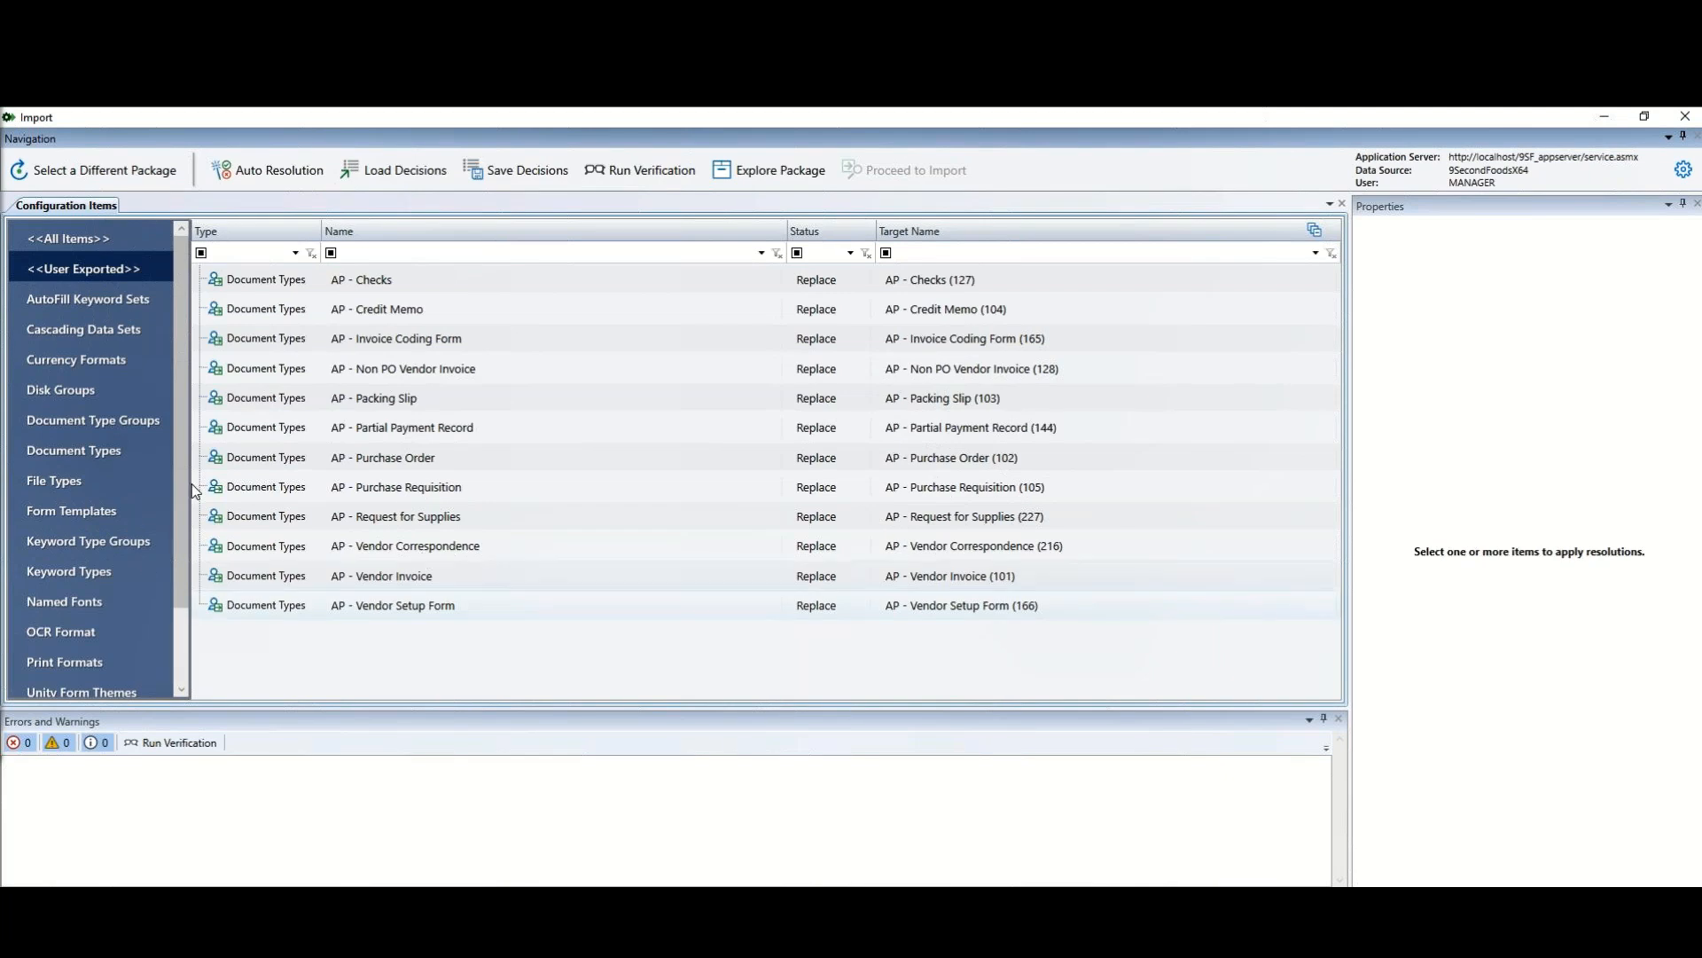
left_click(823, 344)
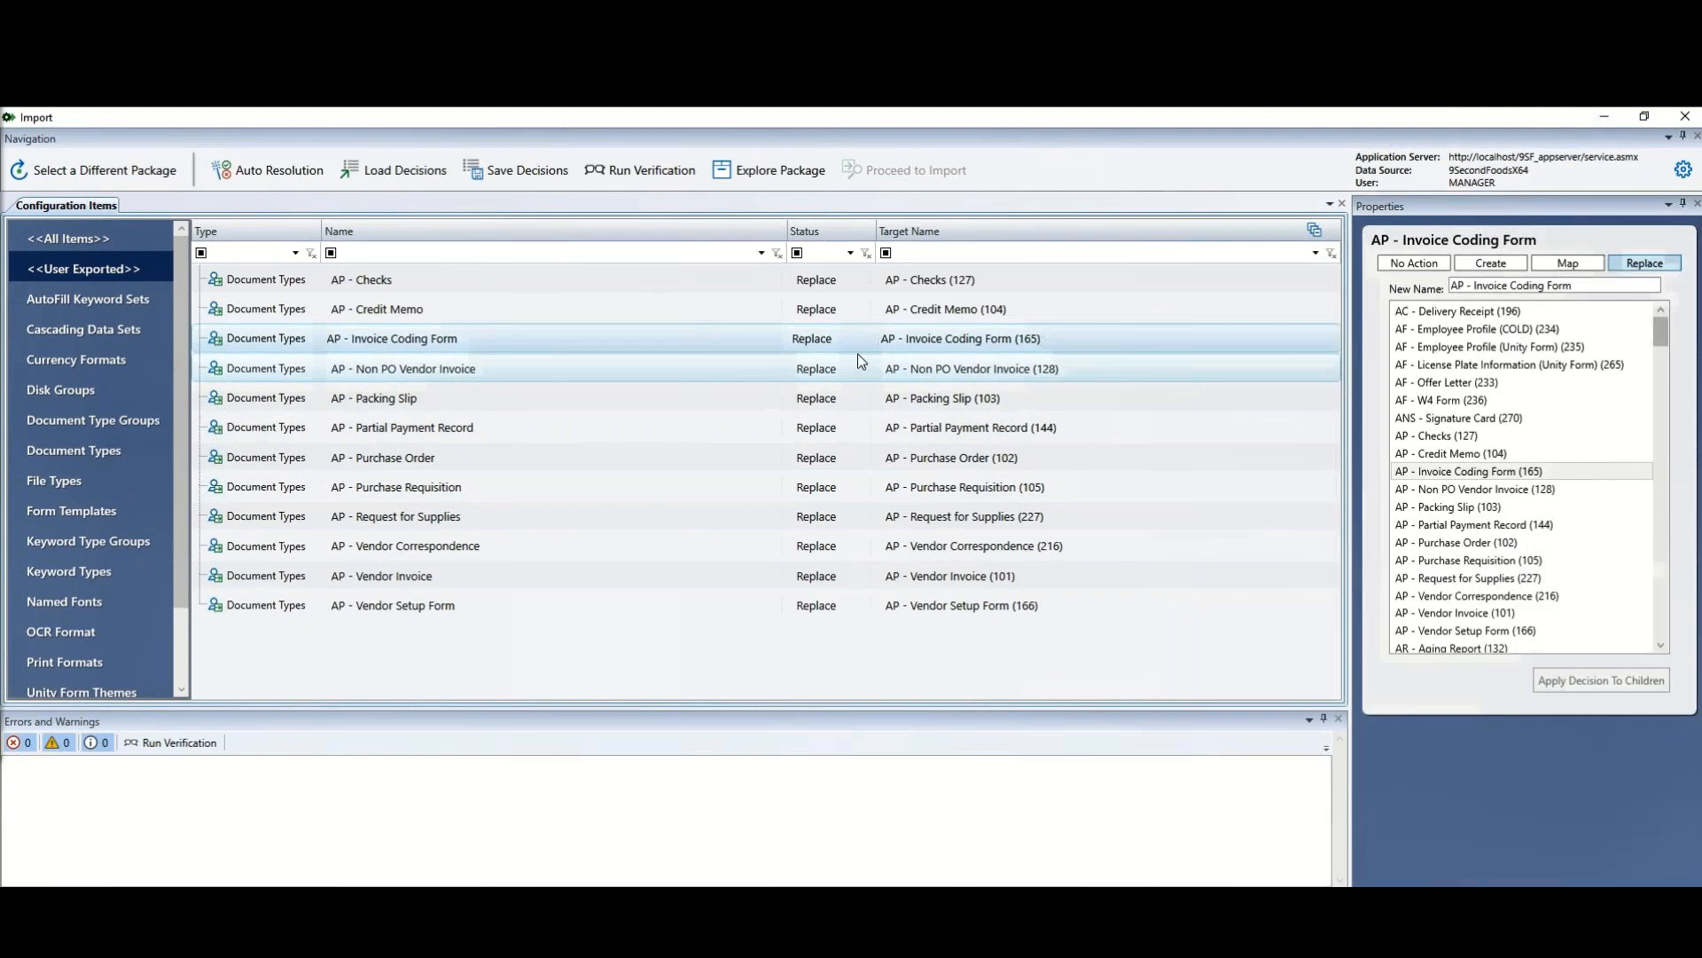
left_click(1466, 475)
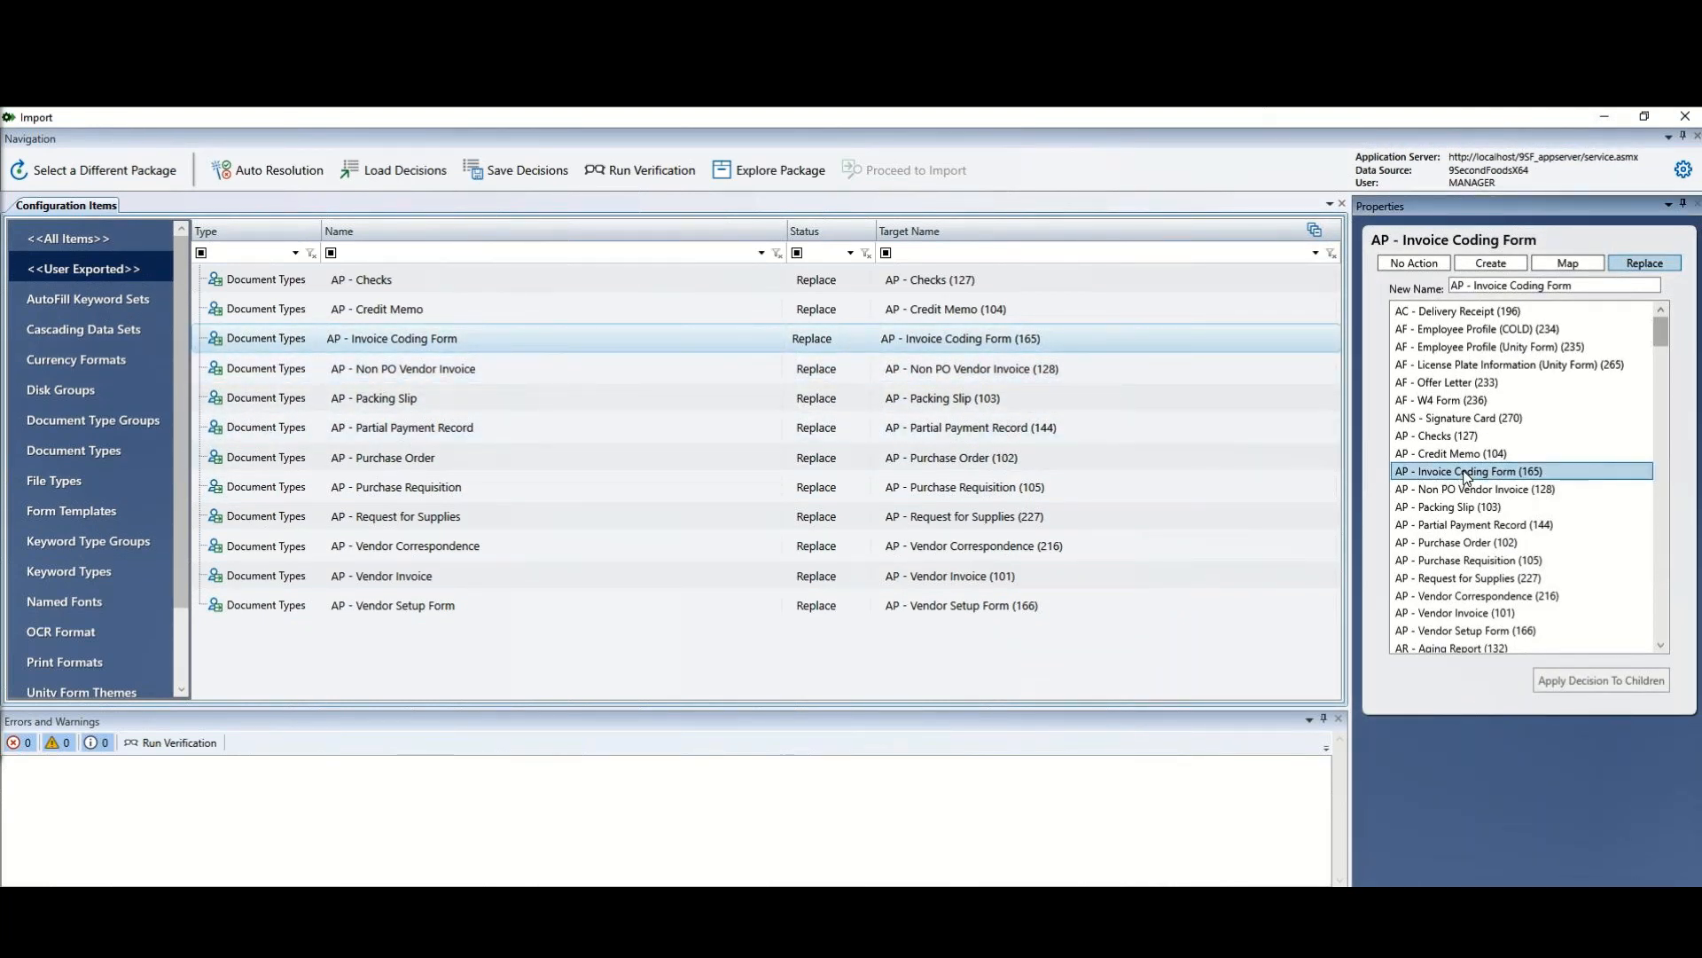